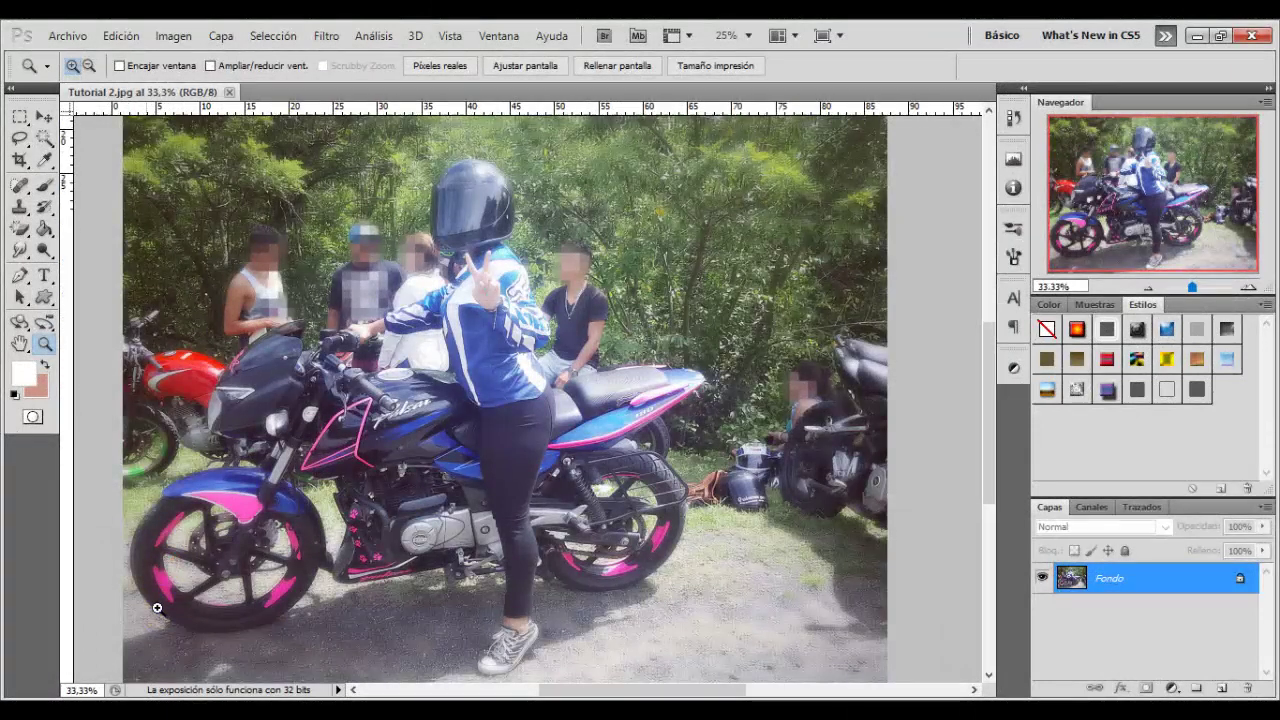
Magnify the front wheel to 200% and bring the bottom of the tyre into view.
click(157, 608)
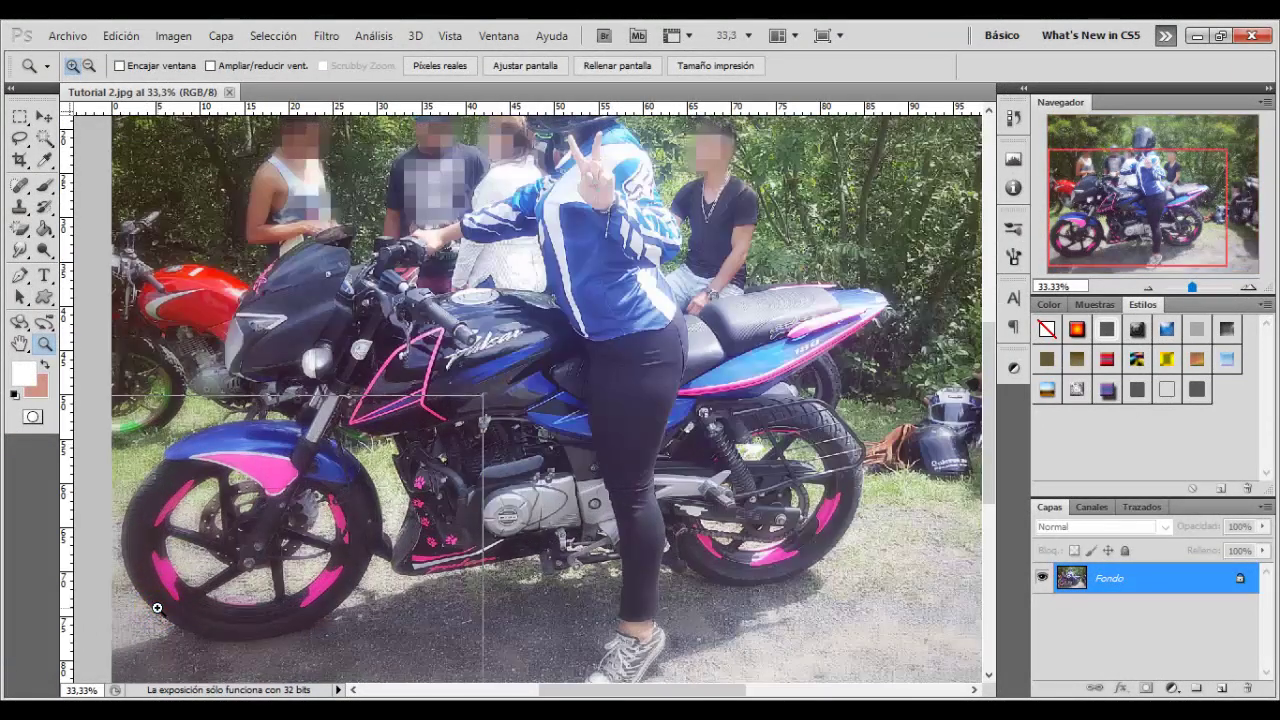
click(157, 608)
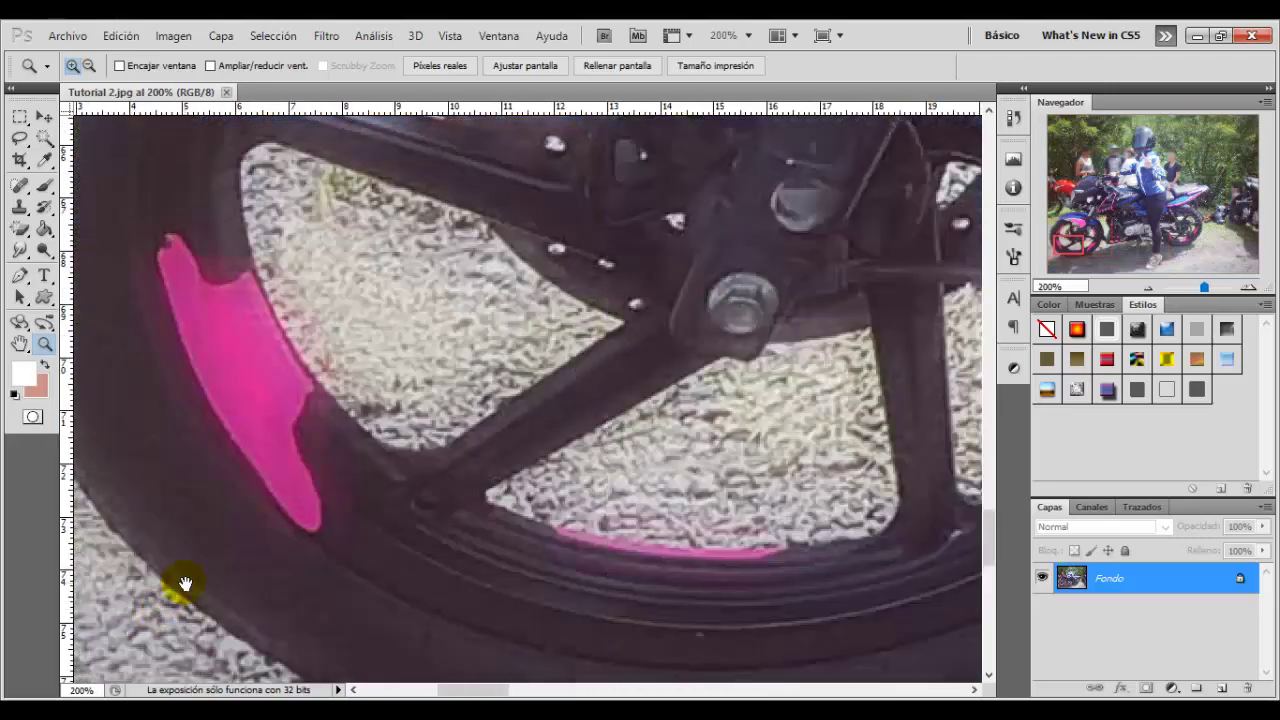
mouse_move(180, 586)
mouse_down()
mouse_move(334, 452)
mouse_move(344, 424)
mouse_up()
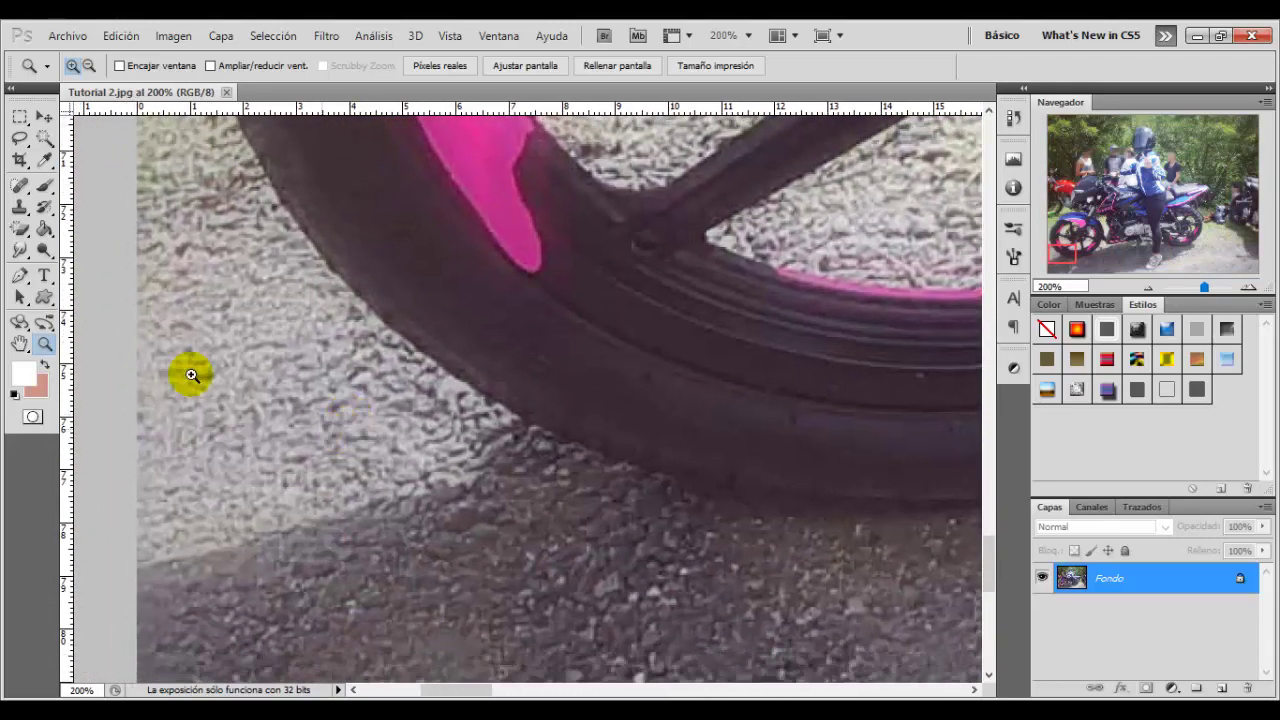
click(22, 278)
Start the pen path under the front tyre and curve it along the tyre's edge.
click(131, 572)
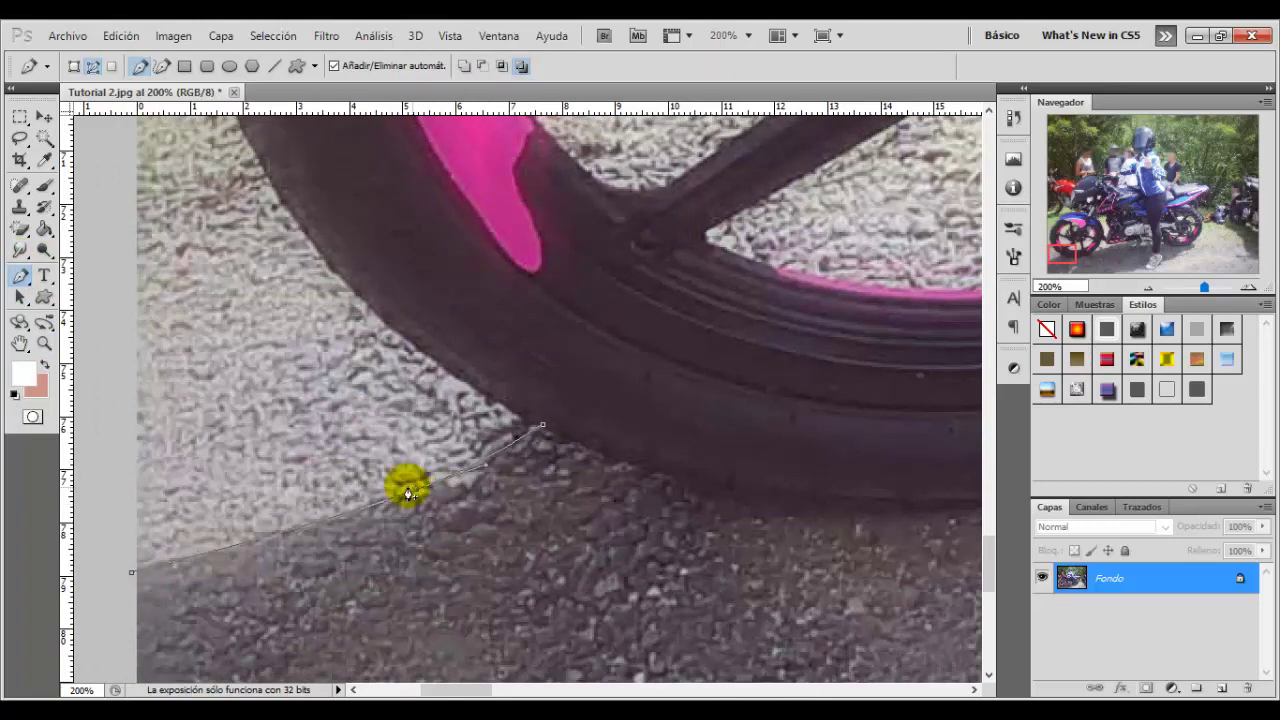
click(44, 343)
alt+click(342, 424)
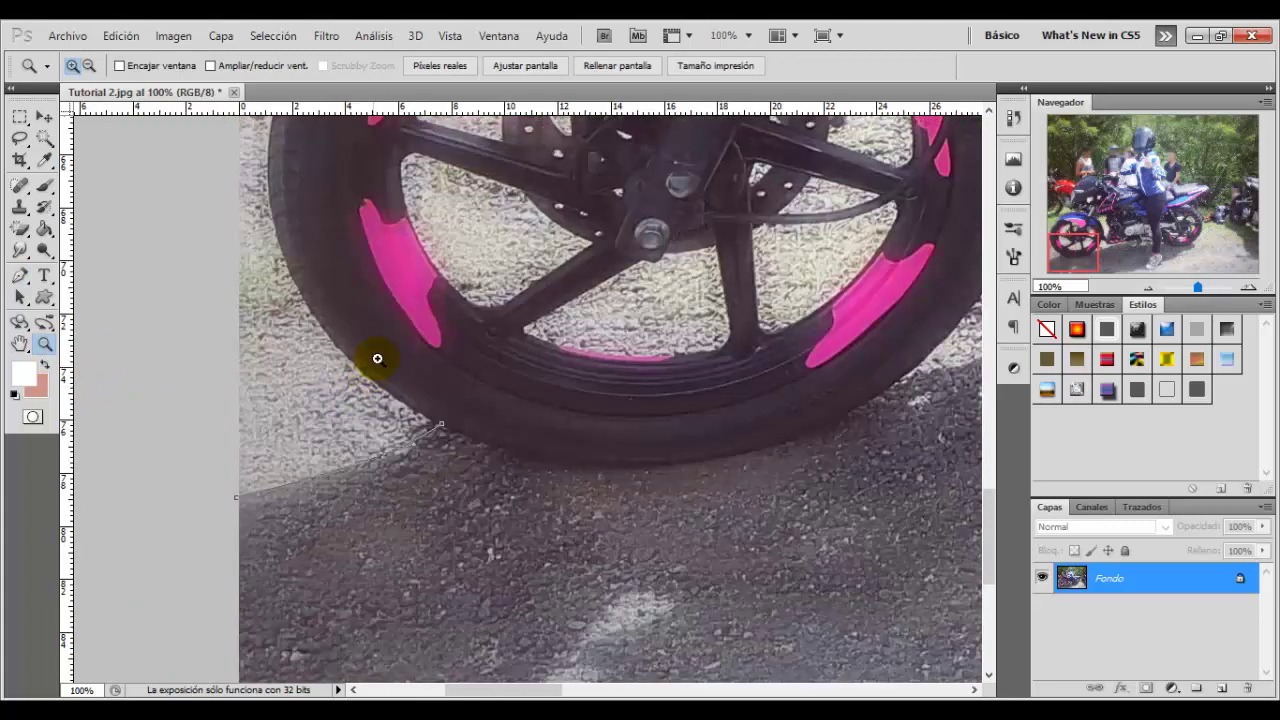
click(18, 279)
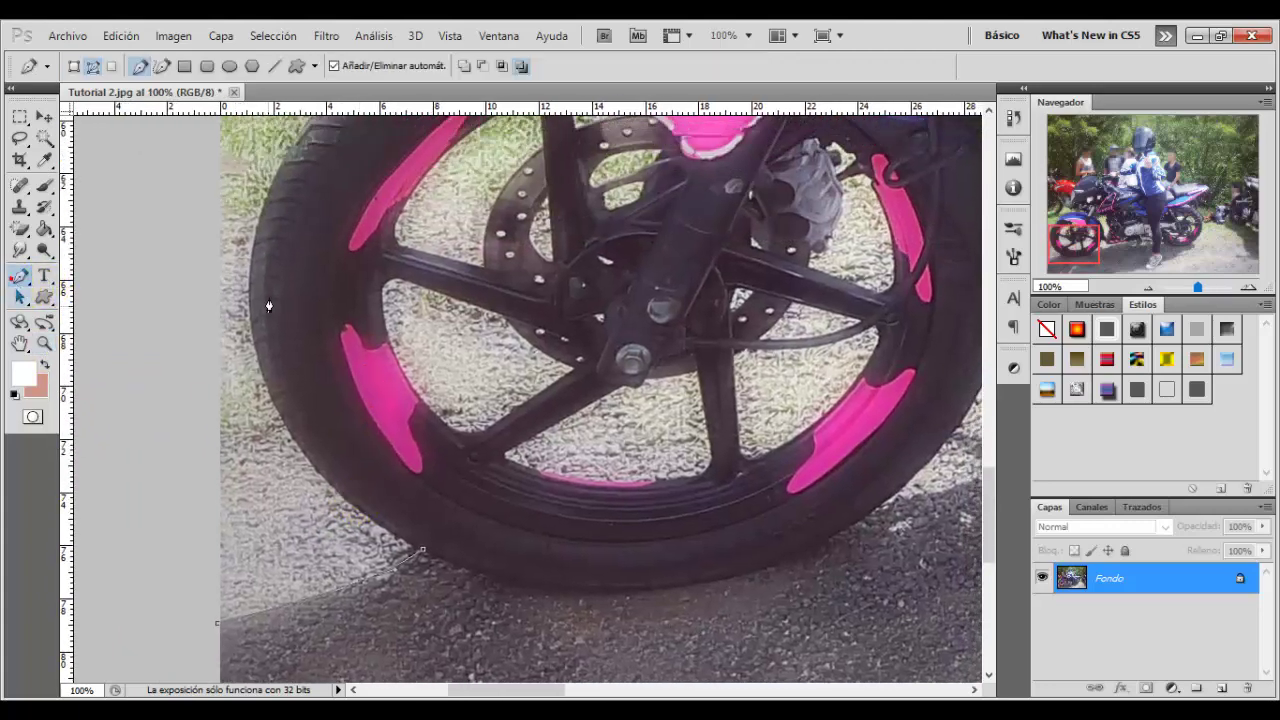
click(250, 283)
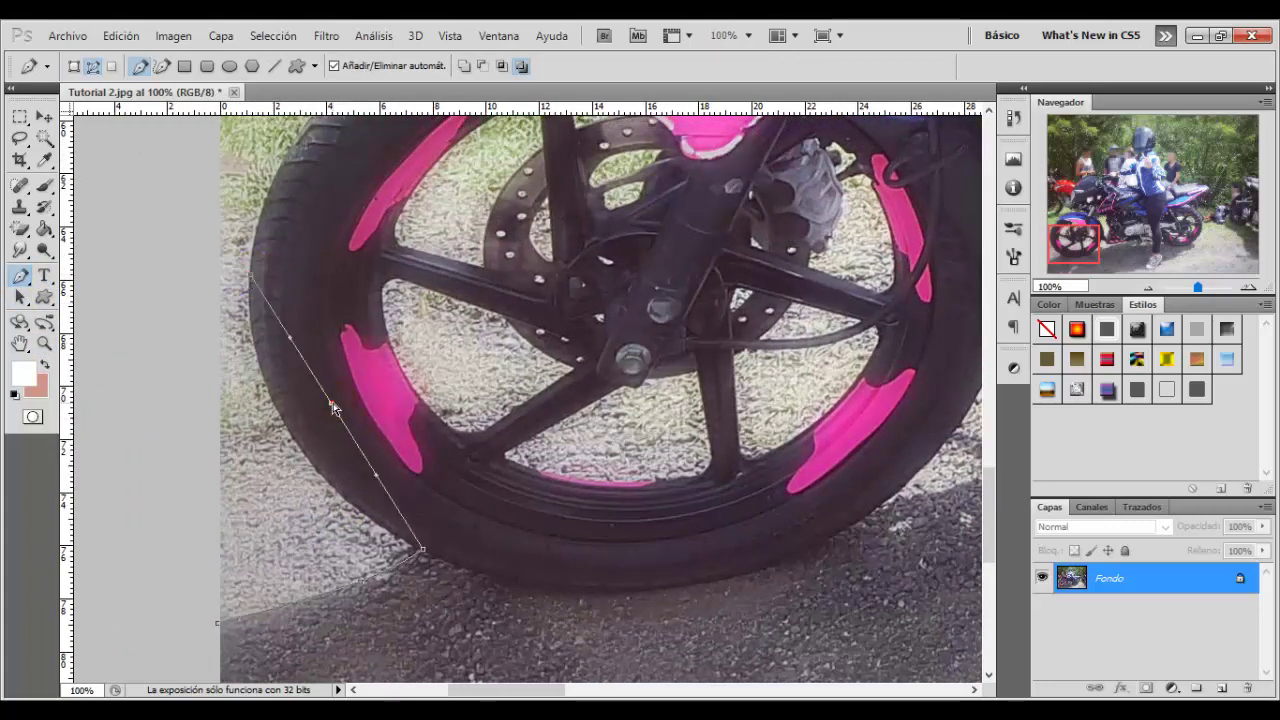
drag(334, 408, 292, 436)
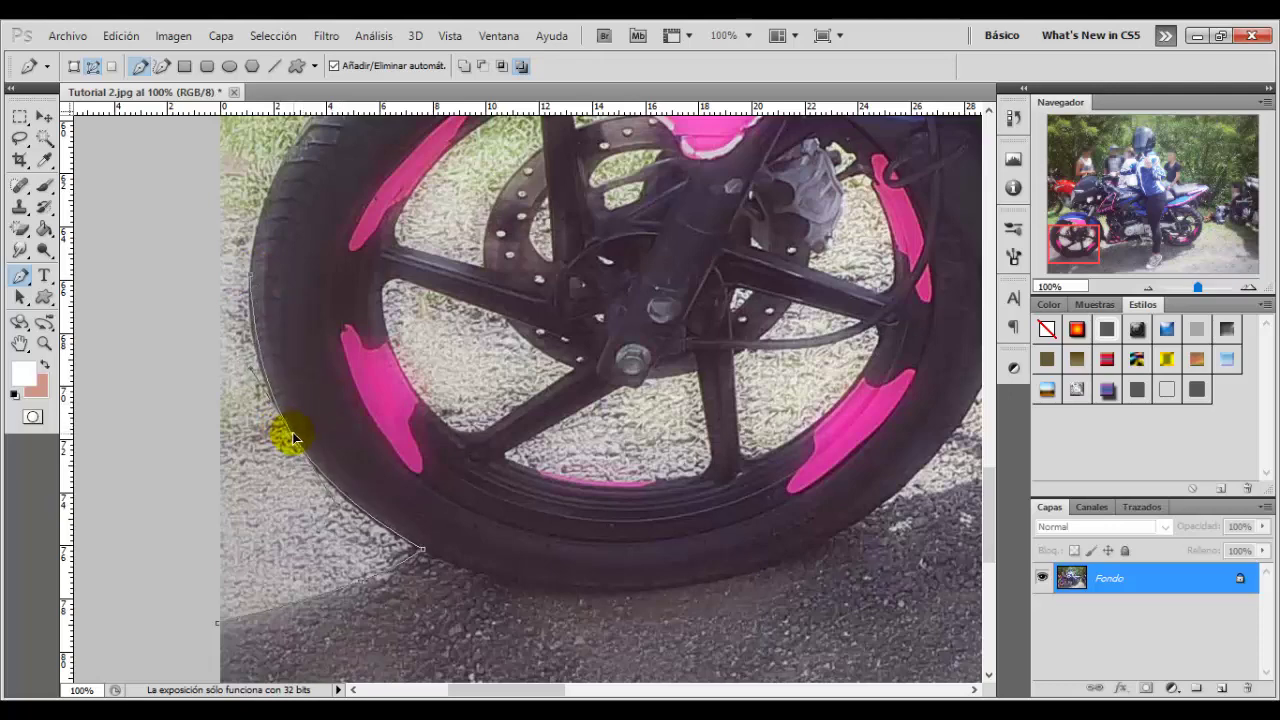
click(292, 436)
Continue the path along the seat edge and around the ground shadow.
scroll(309, 316, up, 2)
scroll(331, 263, up, 1)
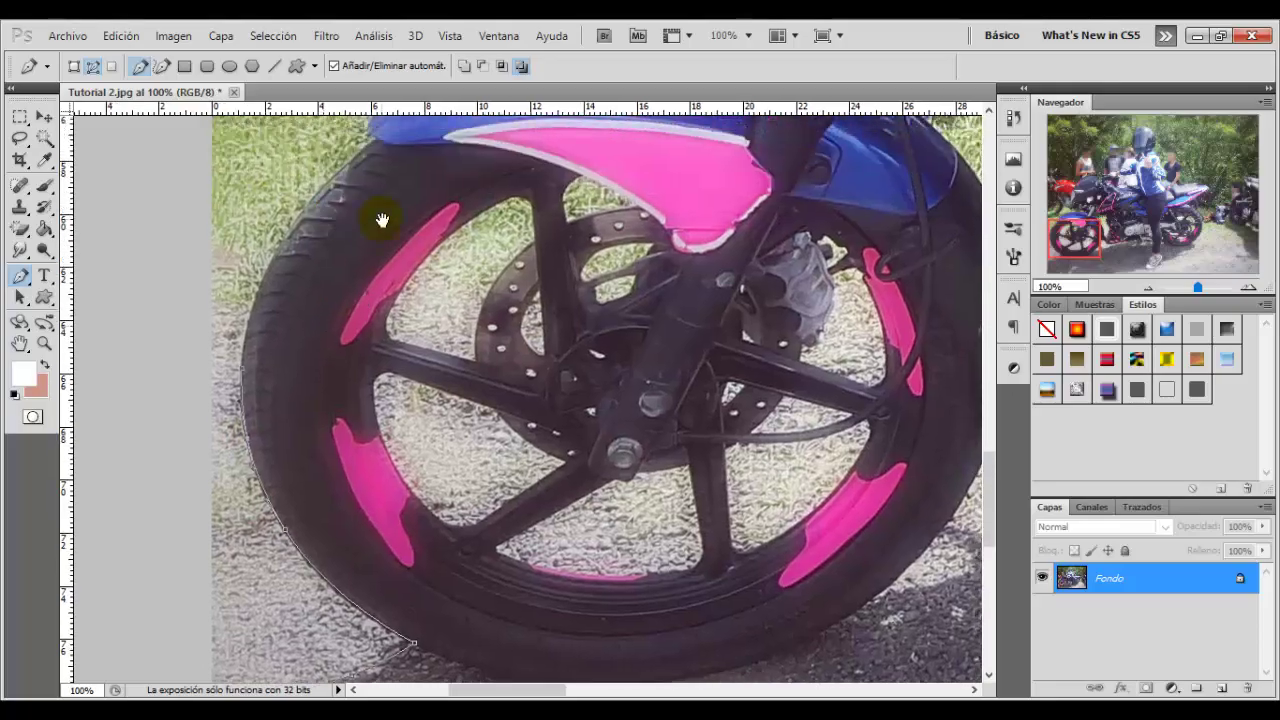
scroll(380, 211, right, 1)
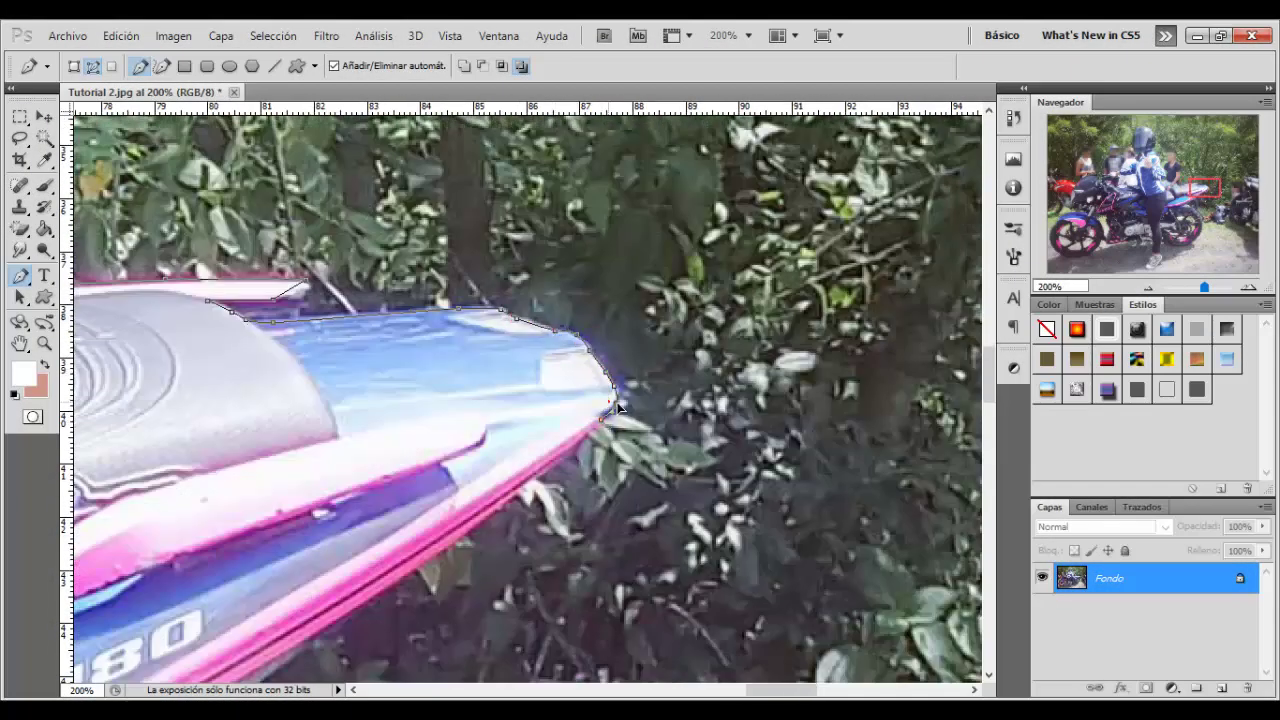
drag(617, 407, 343, 272)
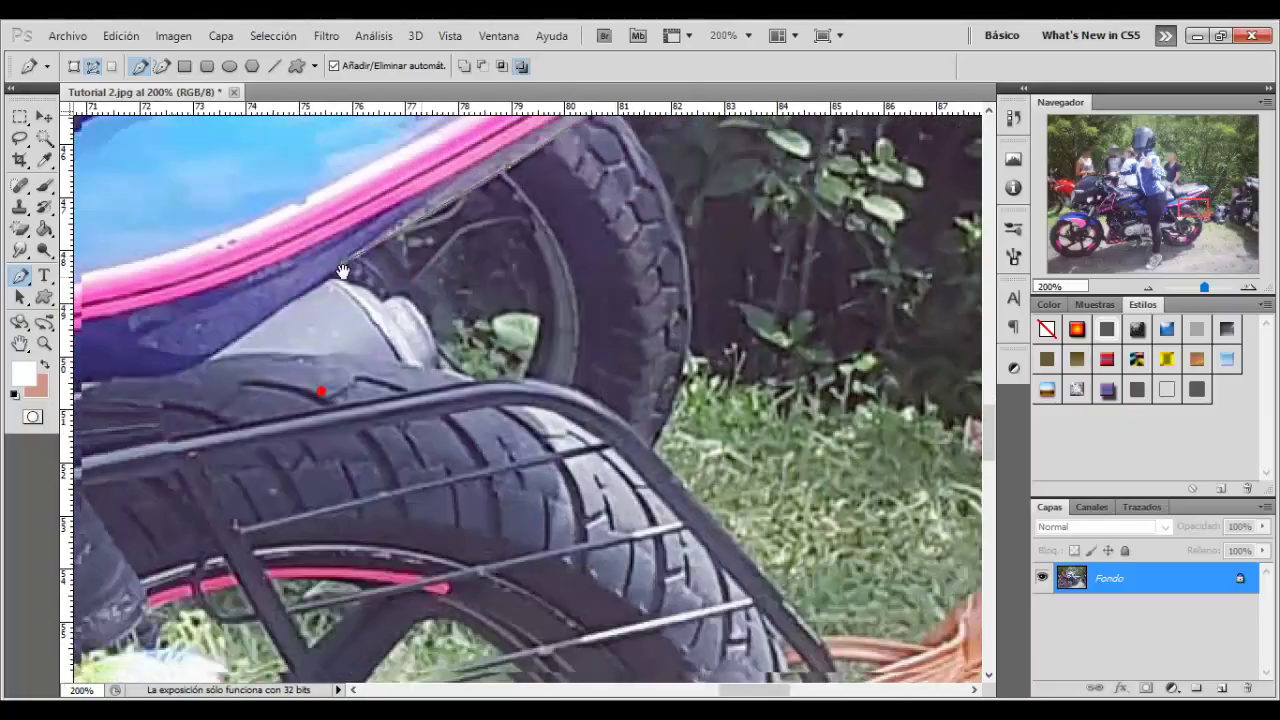
click(371, 300)
click(414, 300)
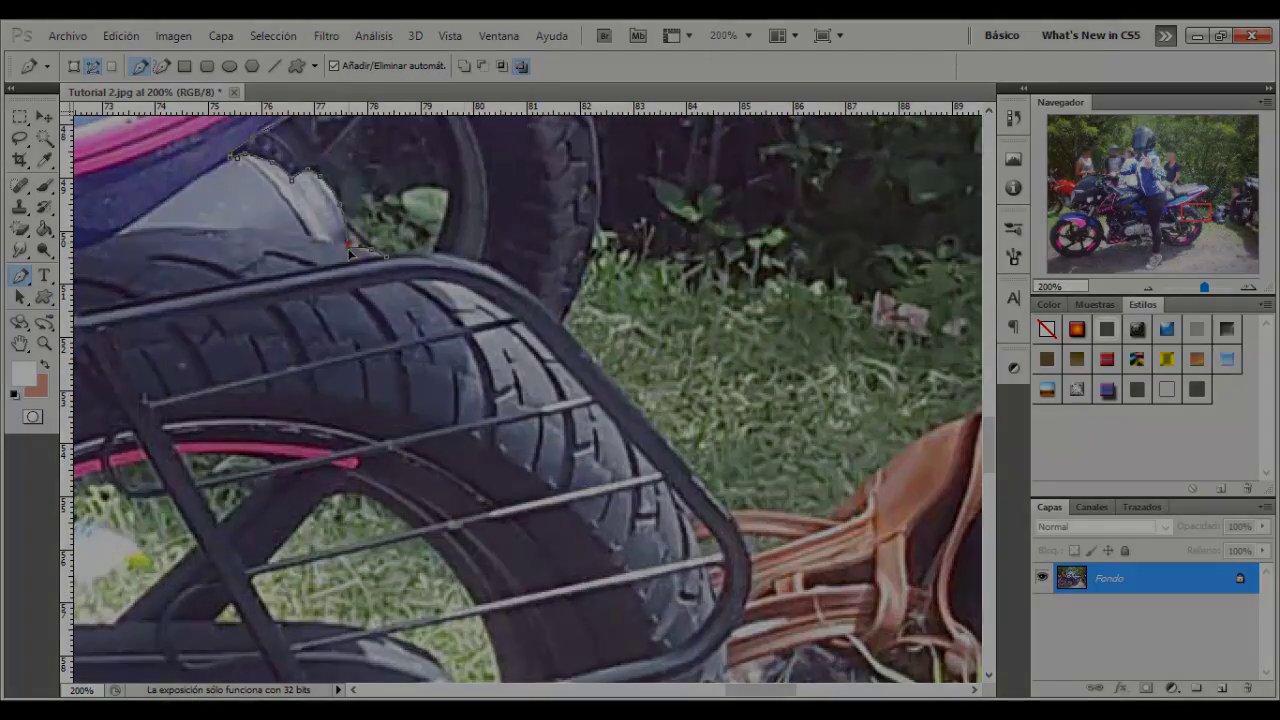
click(468, 486)
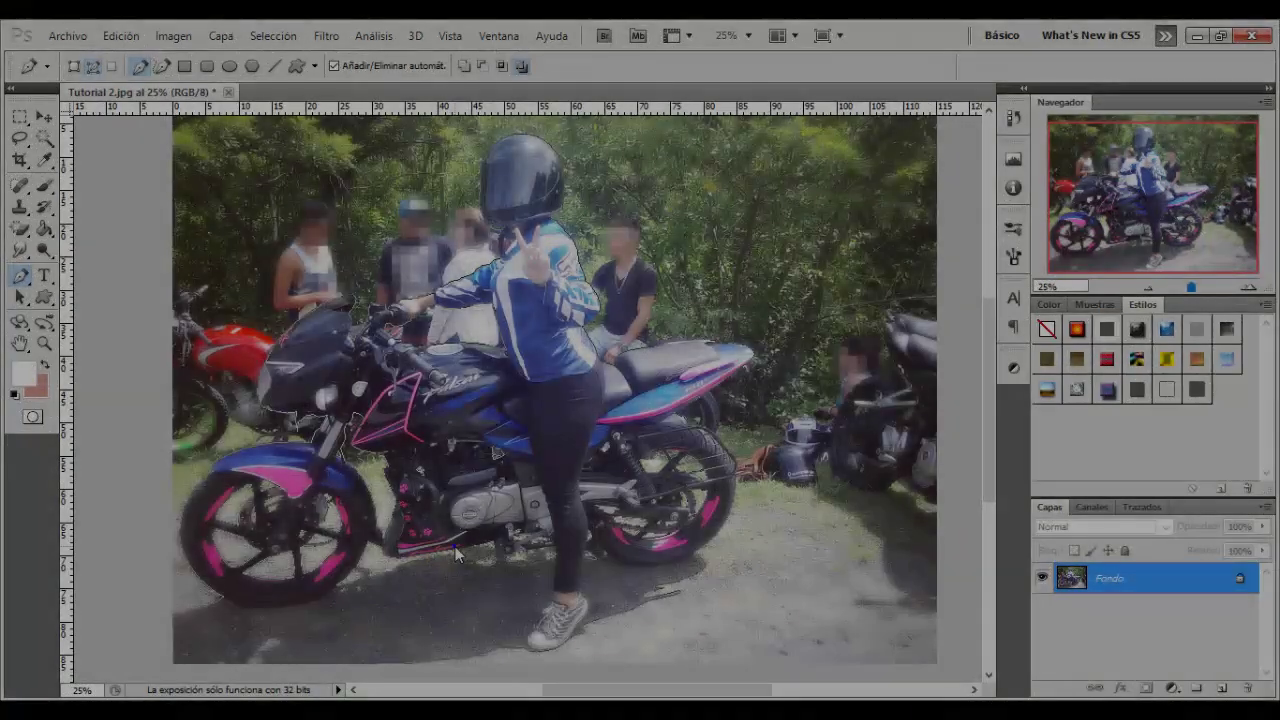
Convert the traced path into a selection with a 0-pixel feather radius.
right_click(455, 555)
click(540, 432)
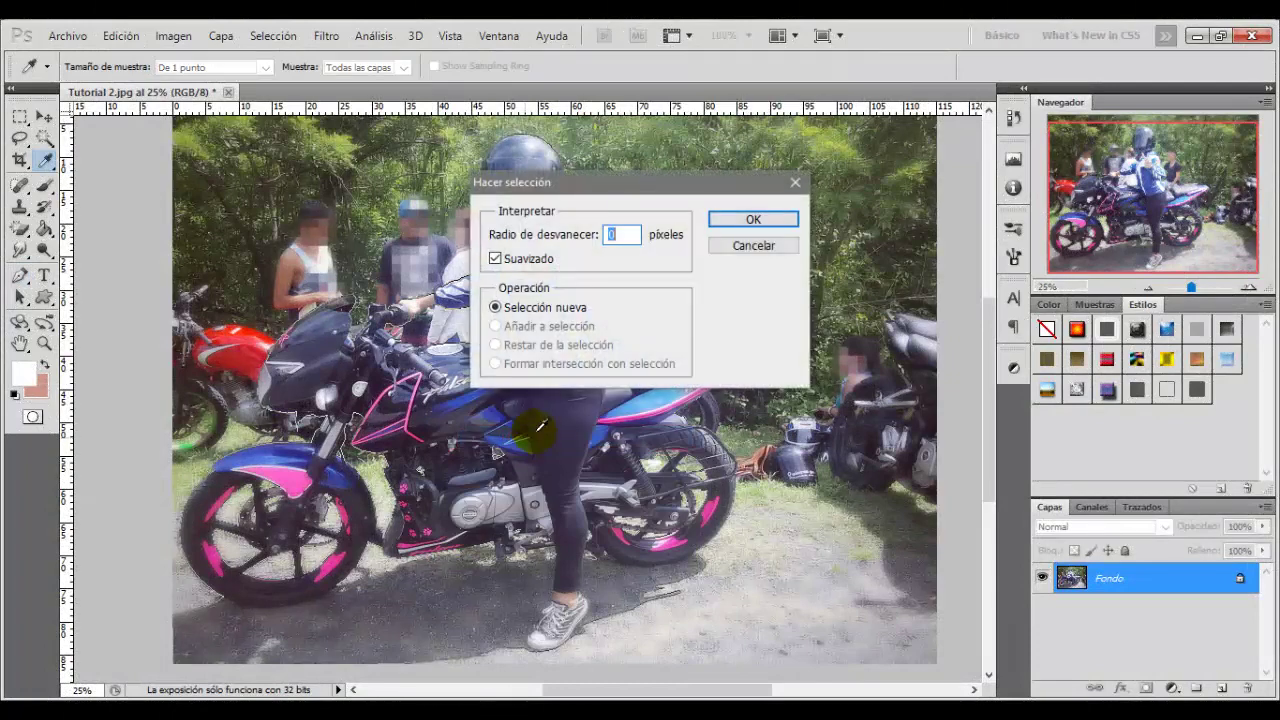
click(766, 221)
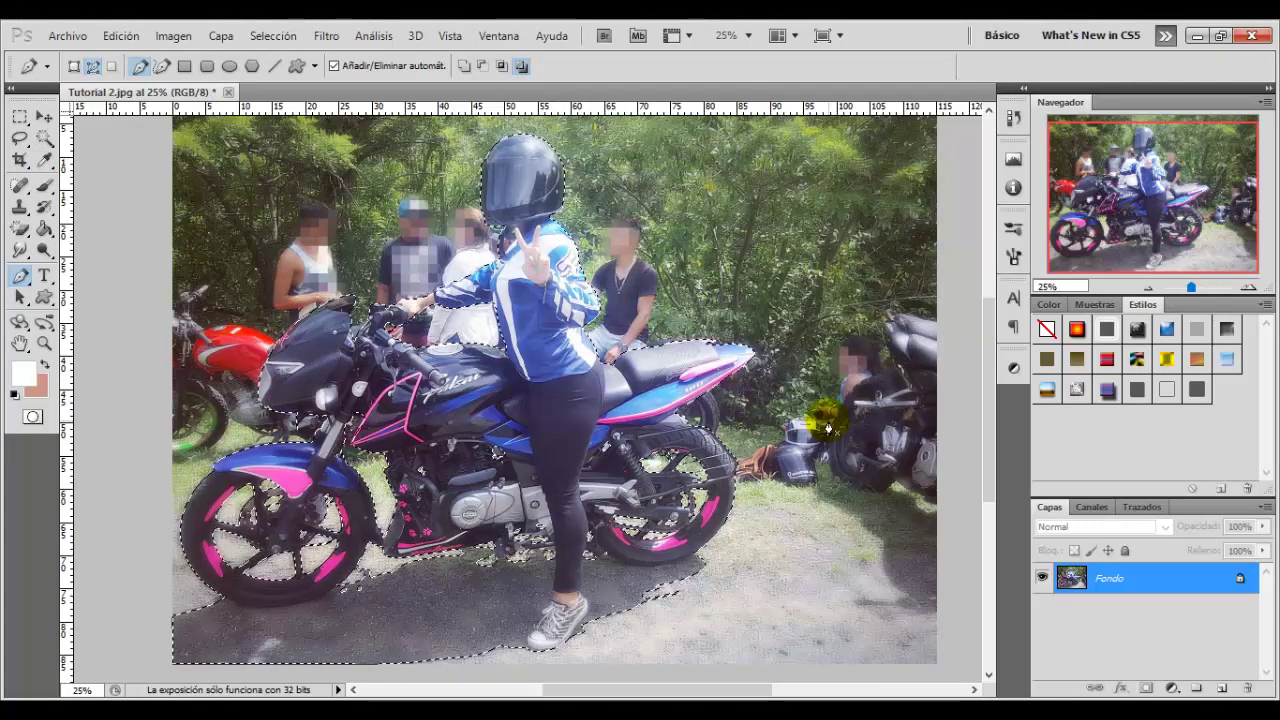
Copy the selection to new layer Capa 1 and hide the Fondo background.
key(ctrl+j)
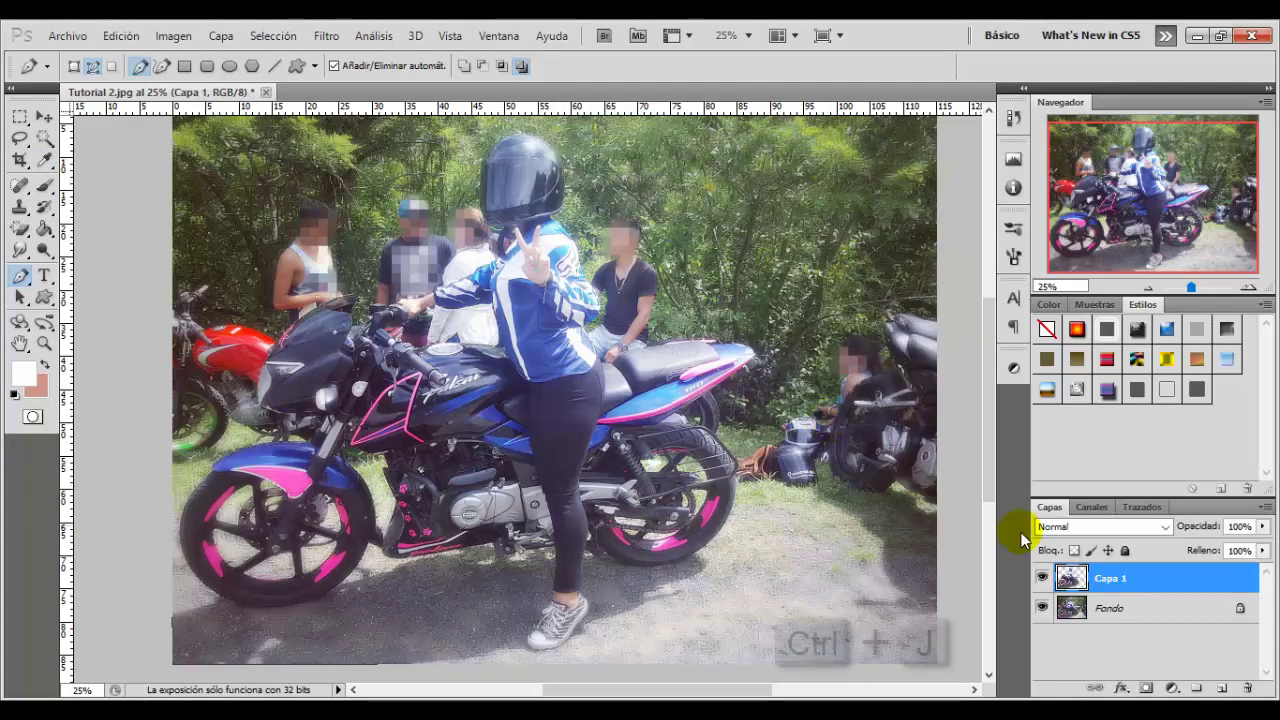
click(1100, 608)
click(1042, 609)
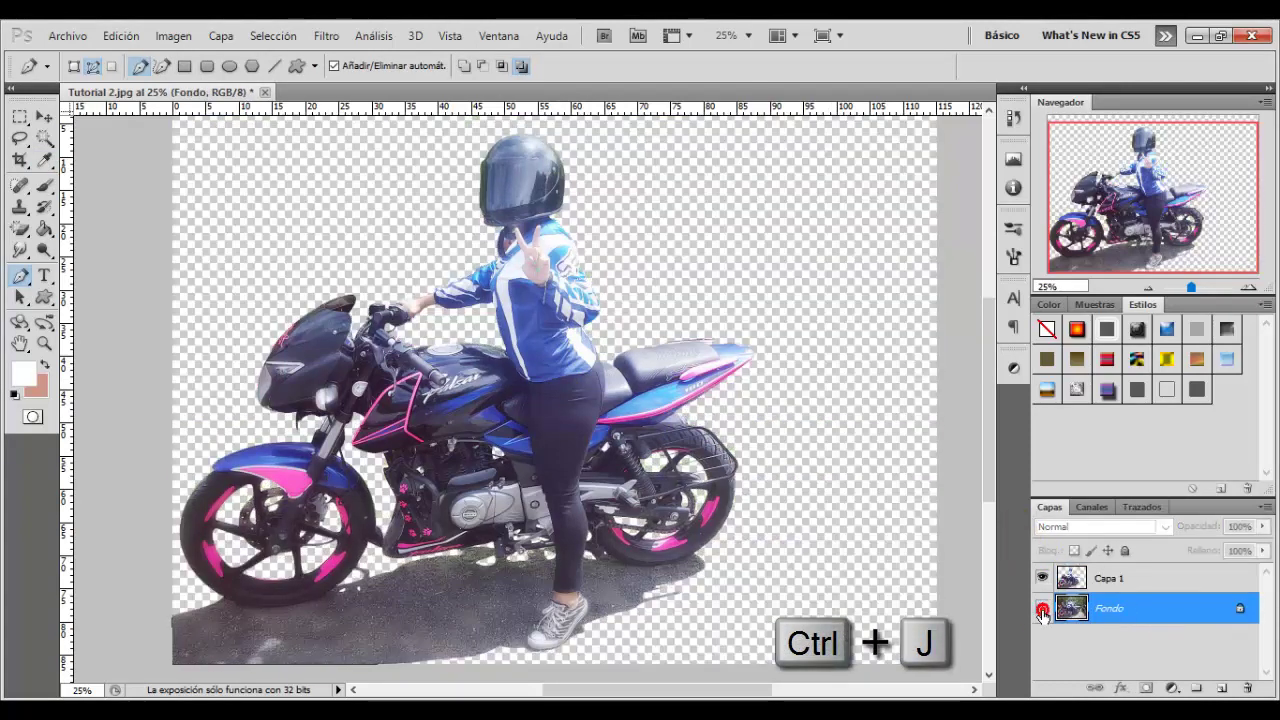
click(1042, 609)
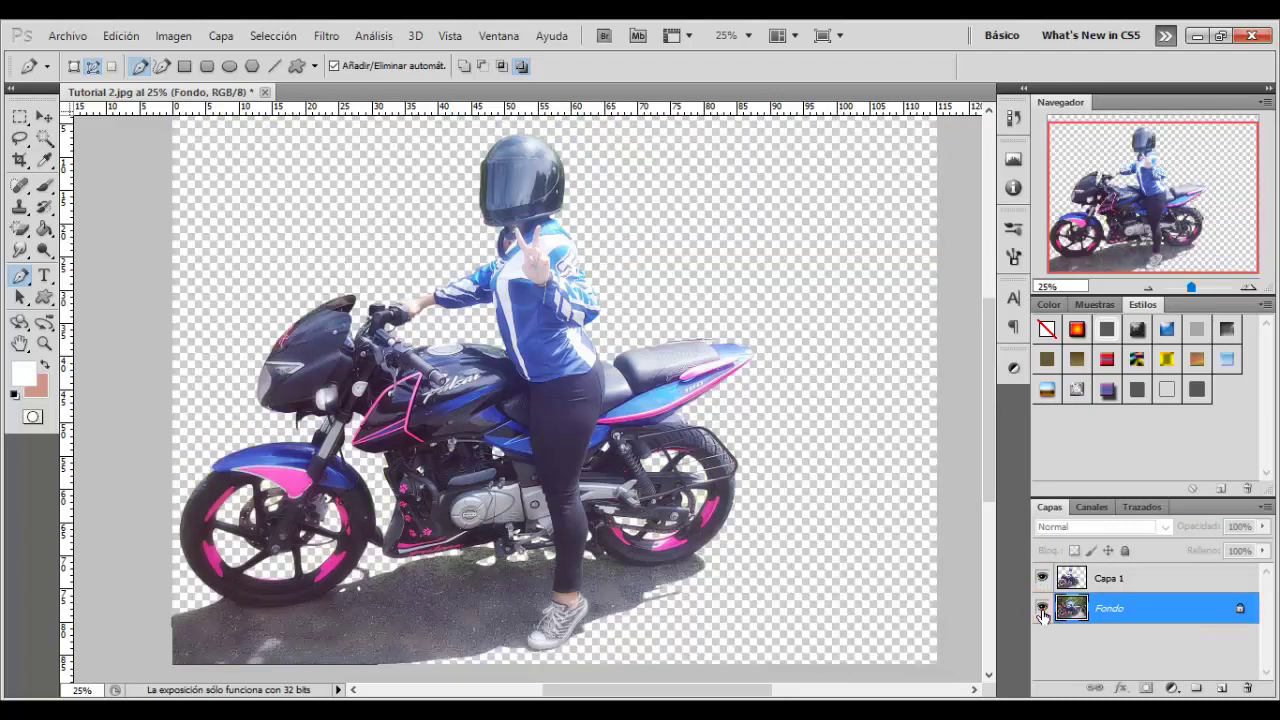
click(1042, 609)
Add new layer Capa 2 and fill it white with the Paint Bucket.
click(1221, 688)
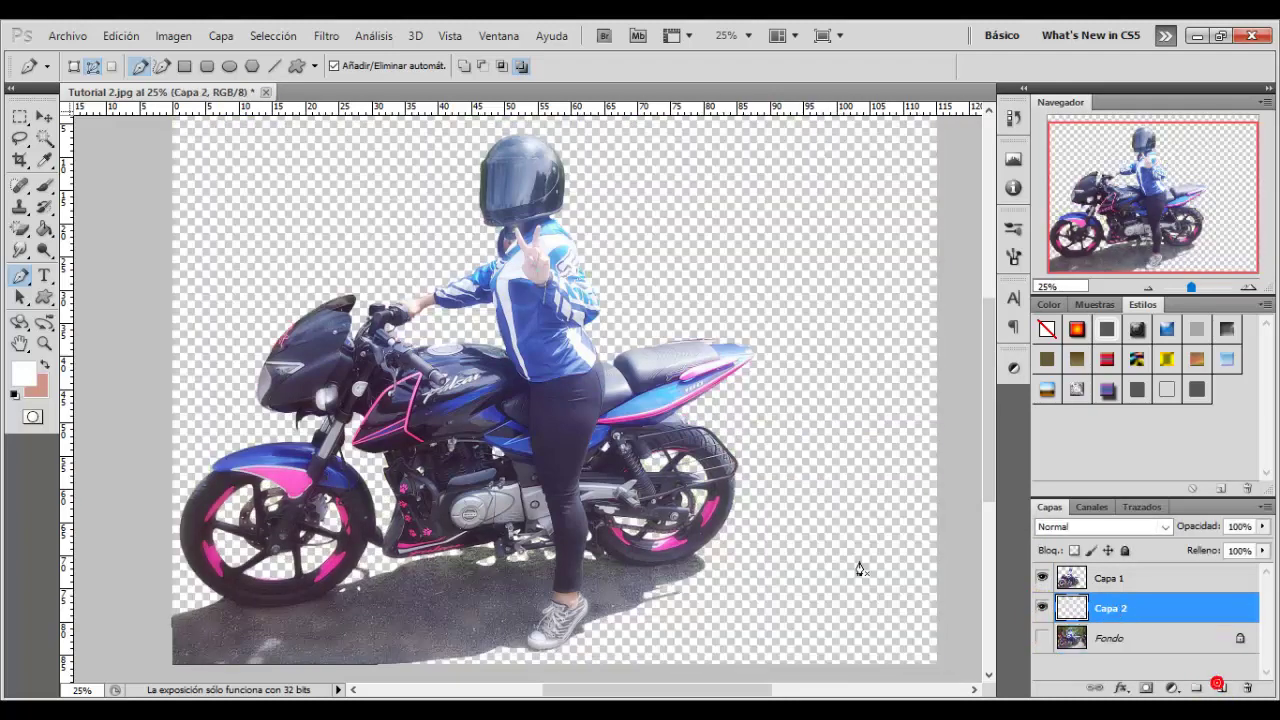
click(44, 228)
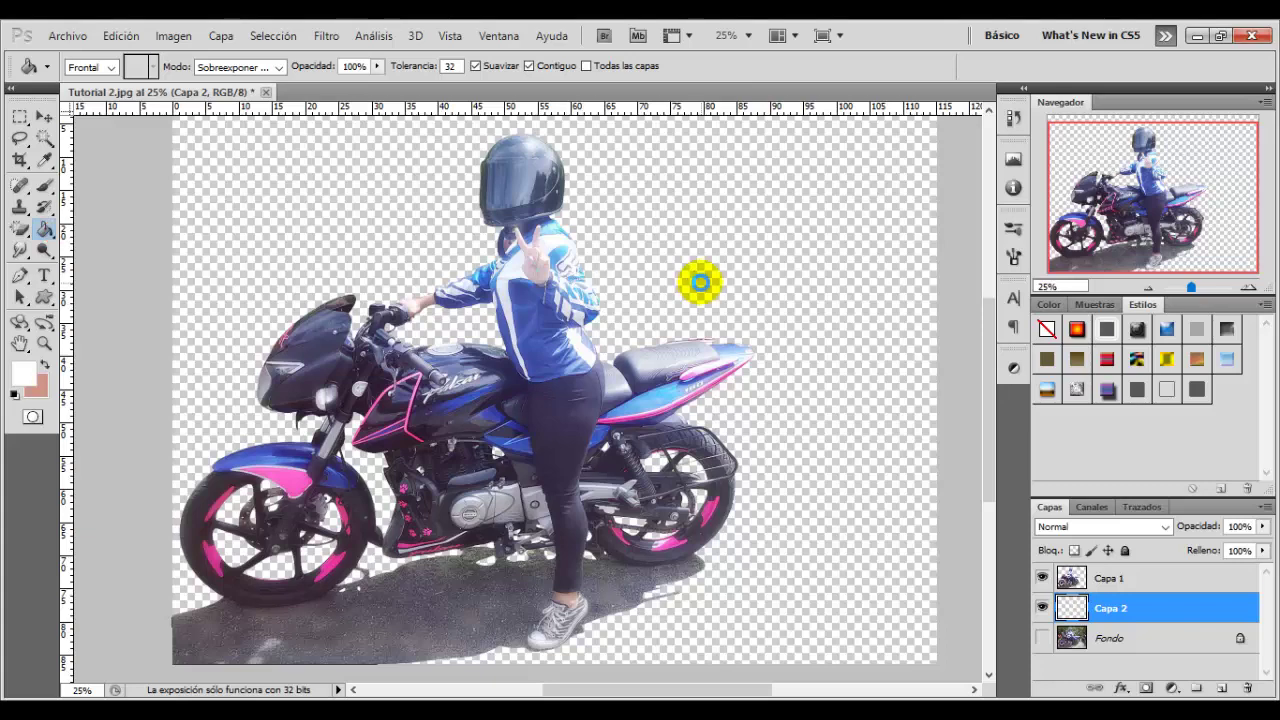
click(700, 283)
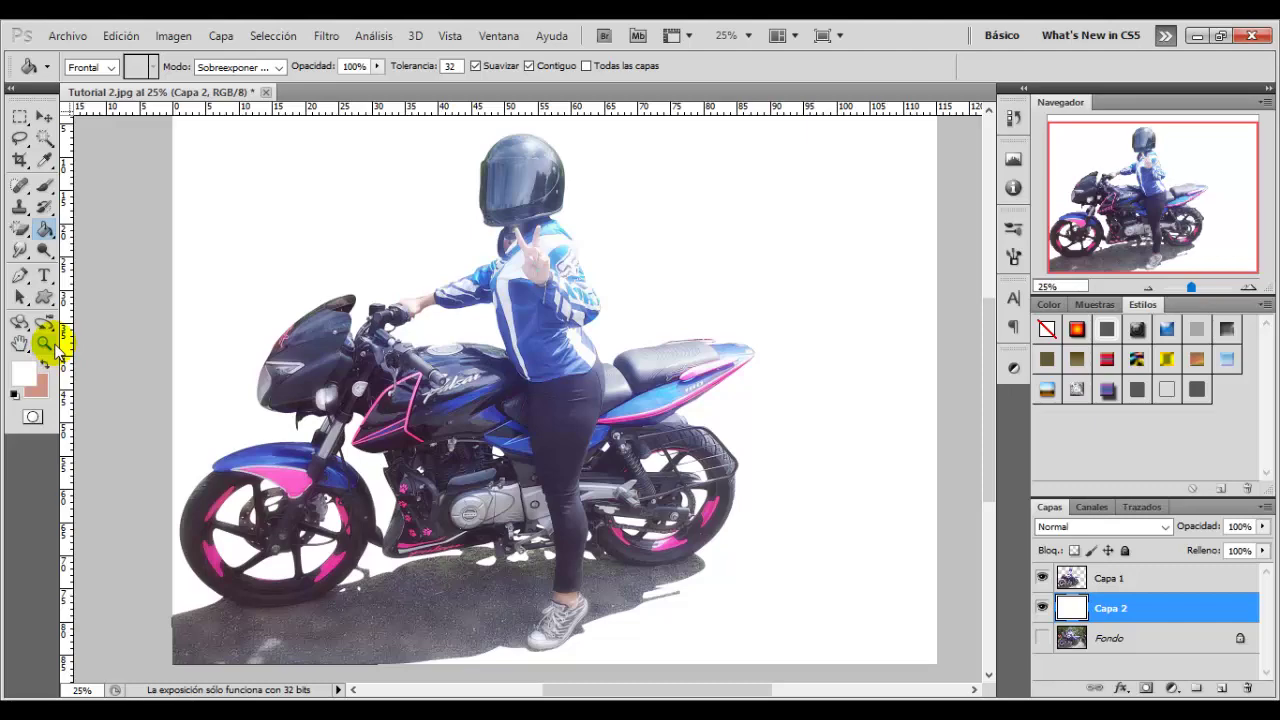
click(44, 344)
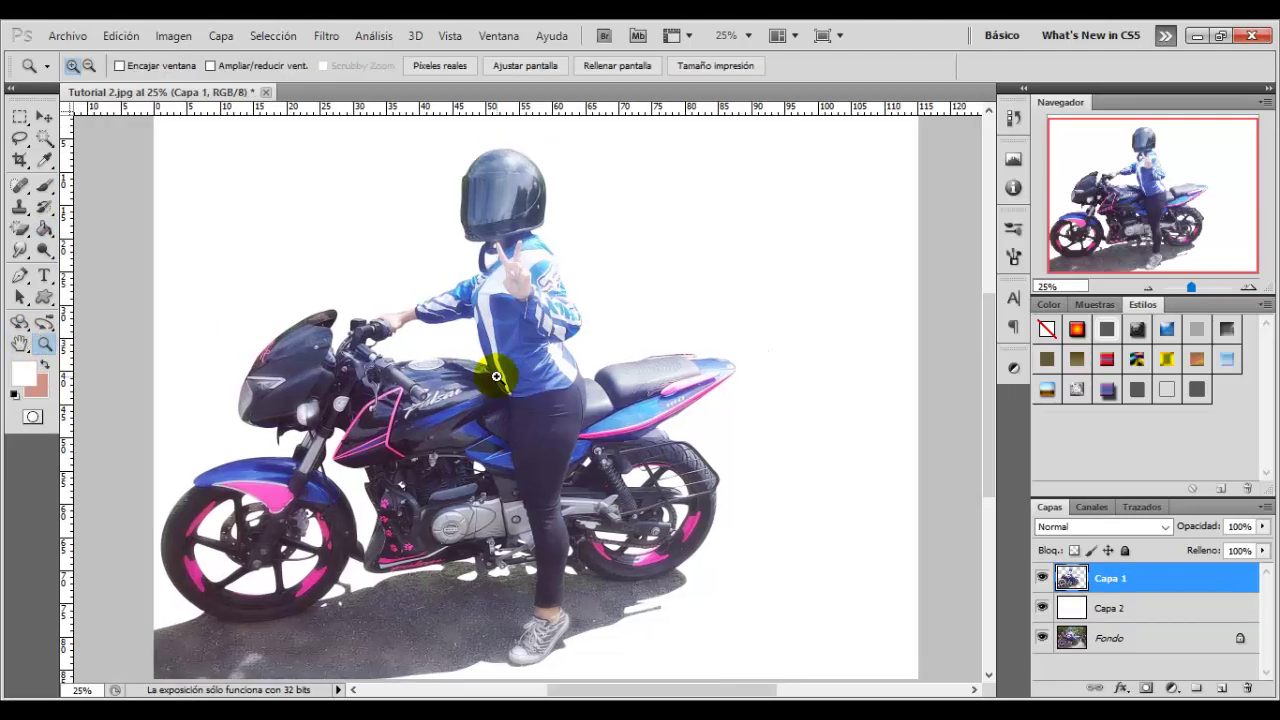
Load Capa 1's outline as a selection and zoom in on the rider's upper body.
ctrl+click(1071, 578)
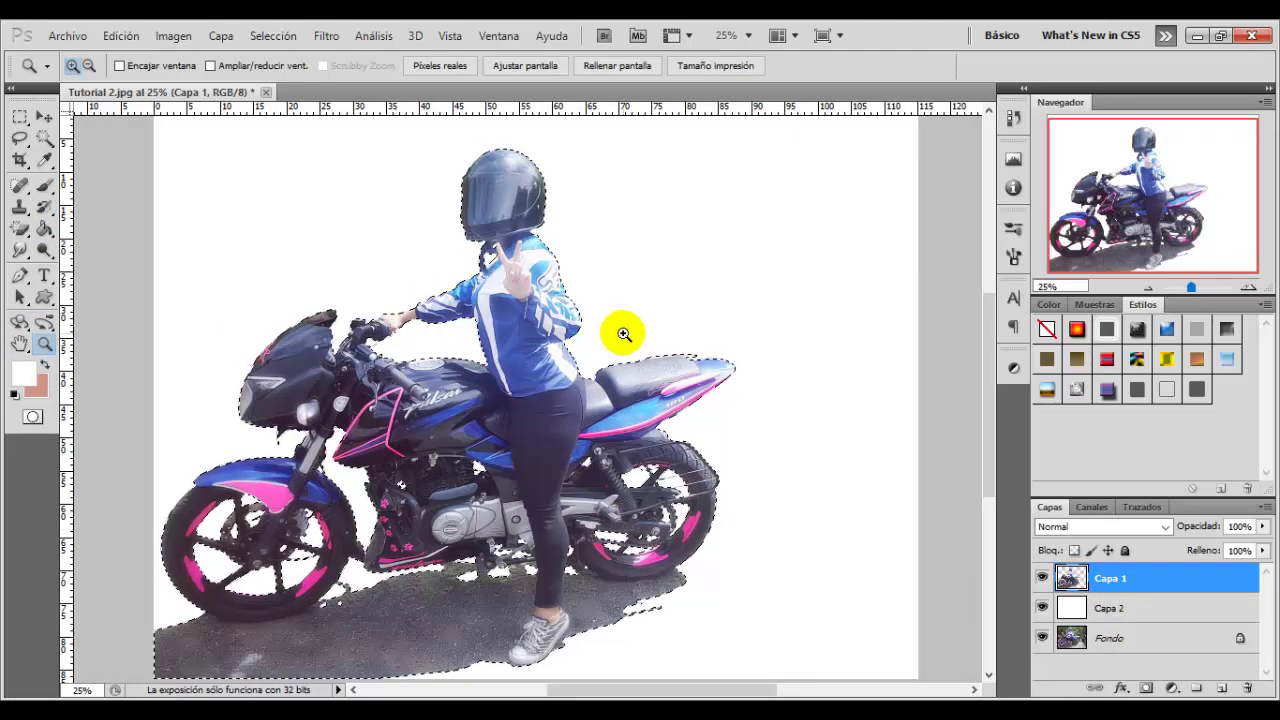
click(535, 250)
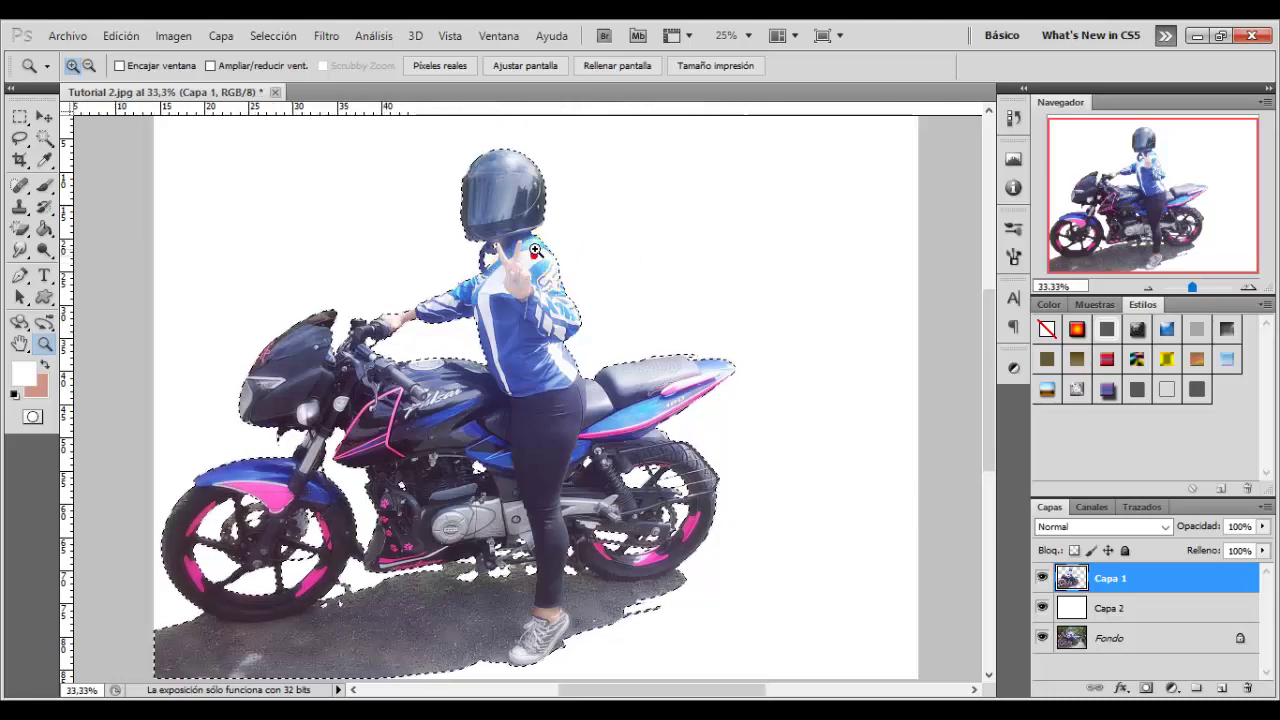
click(537, 300)
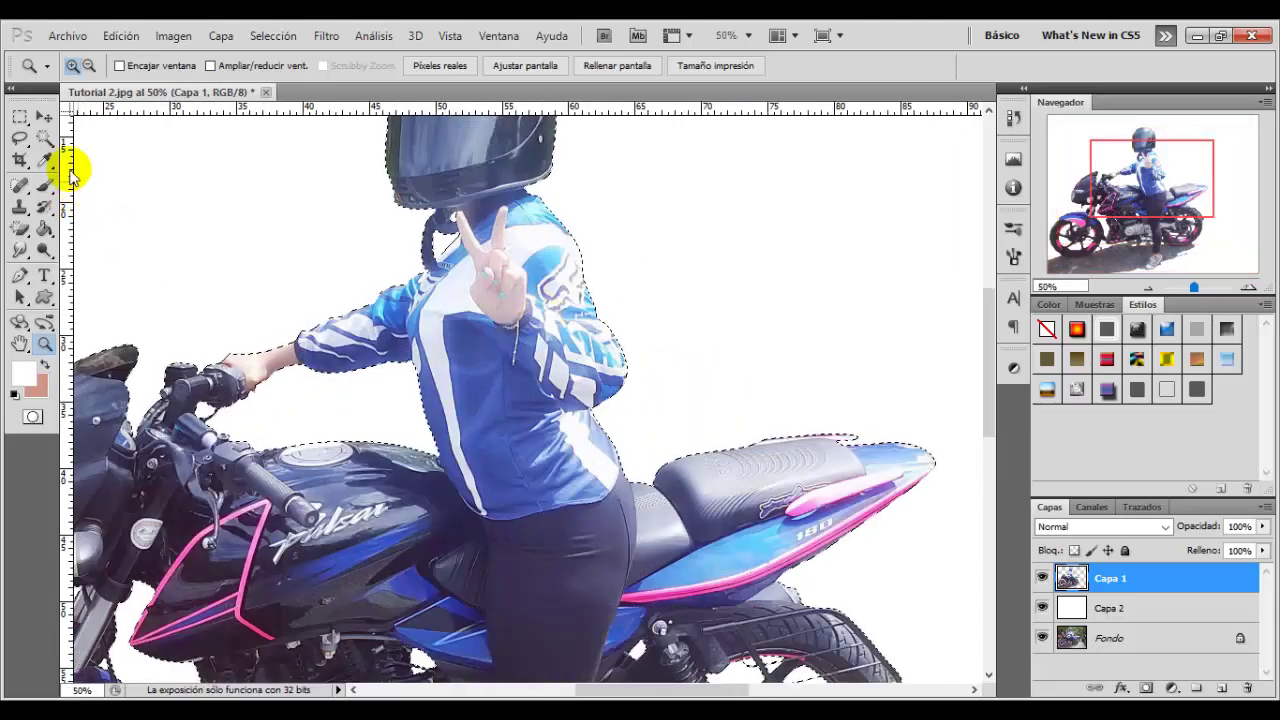
click(20, 117)
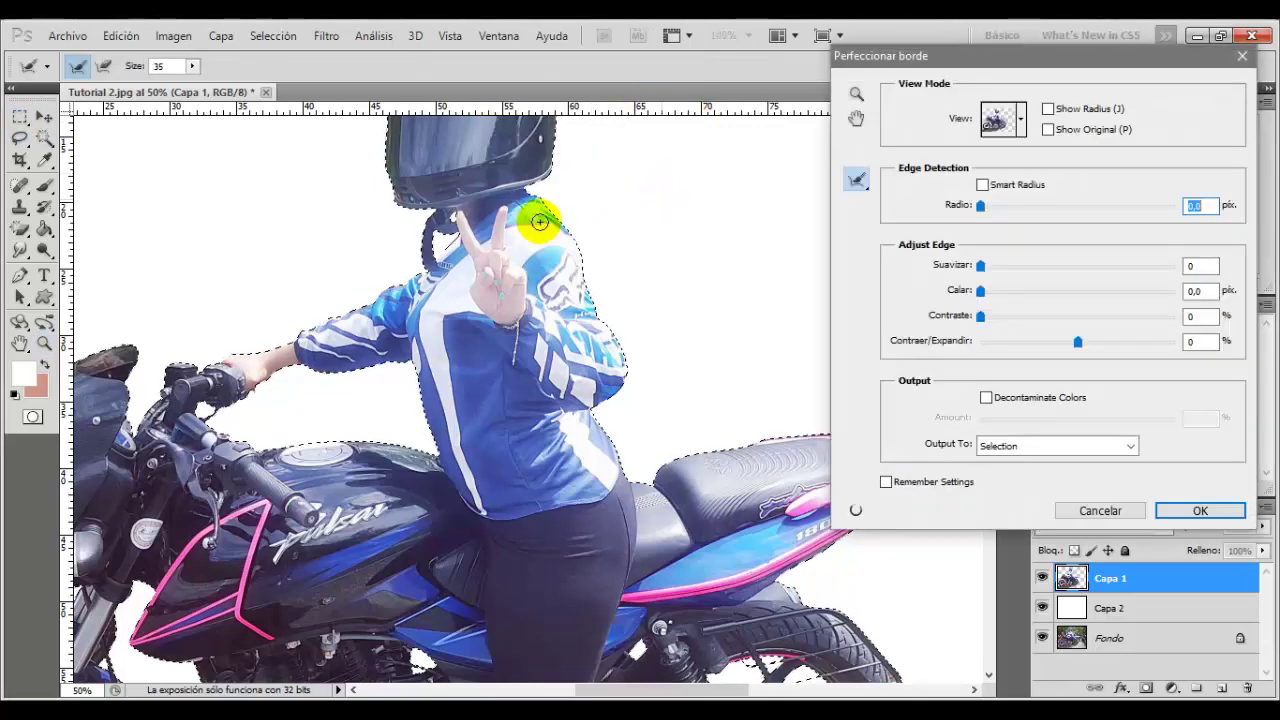
Refine the edge with smoothing about 15, feather 0 and contraction -22.
drag(536, 220, 583, 309)
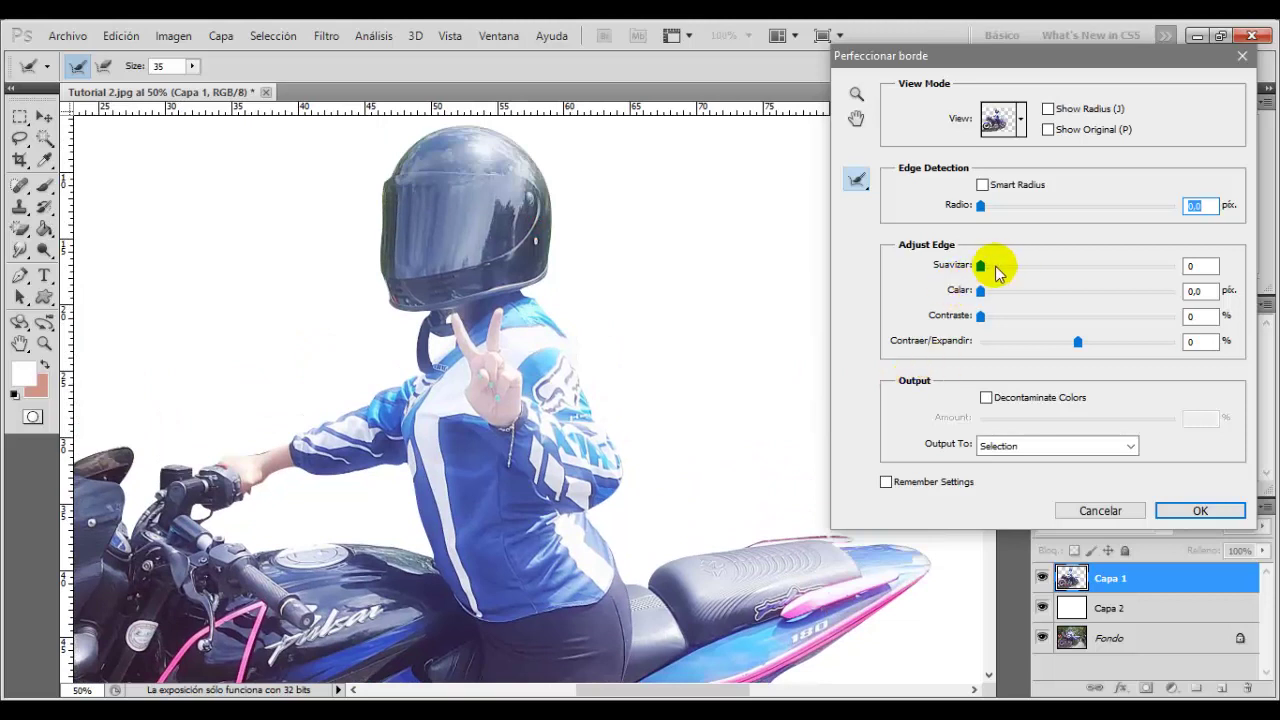
drag(997, 272, 1020, 277)
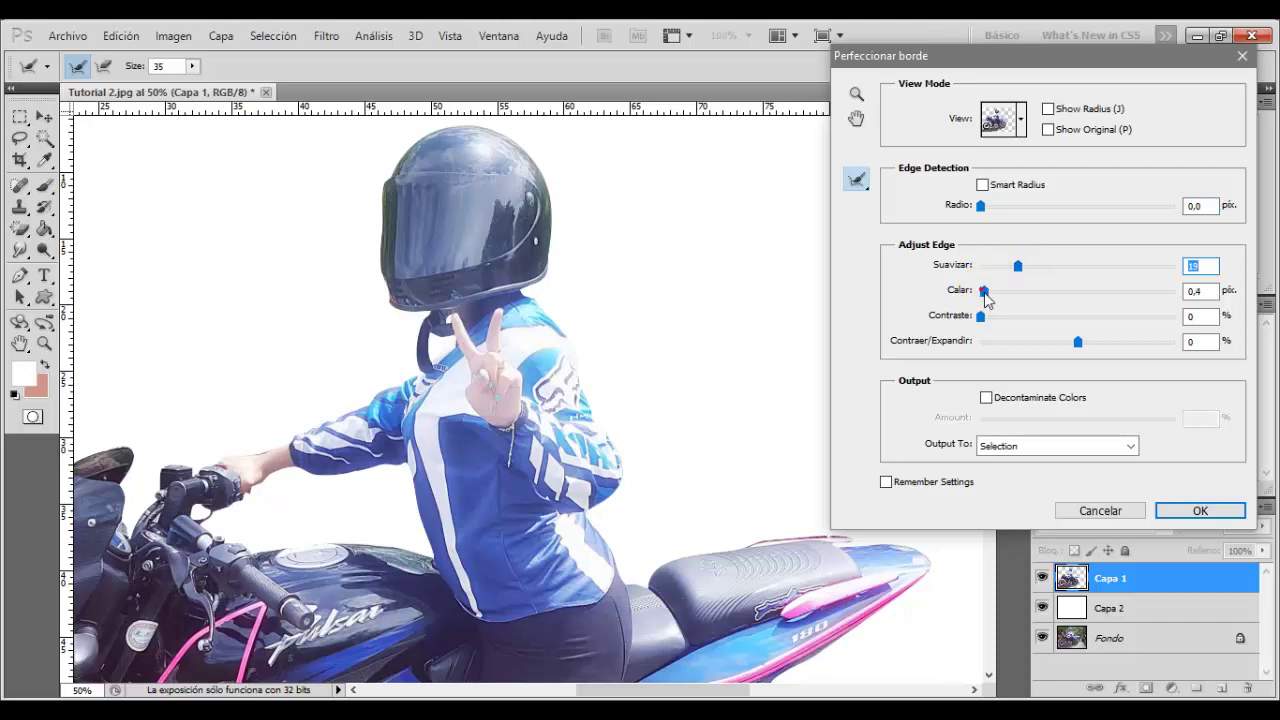
click(984, 292)
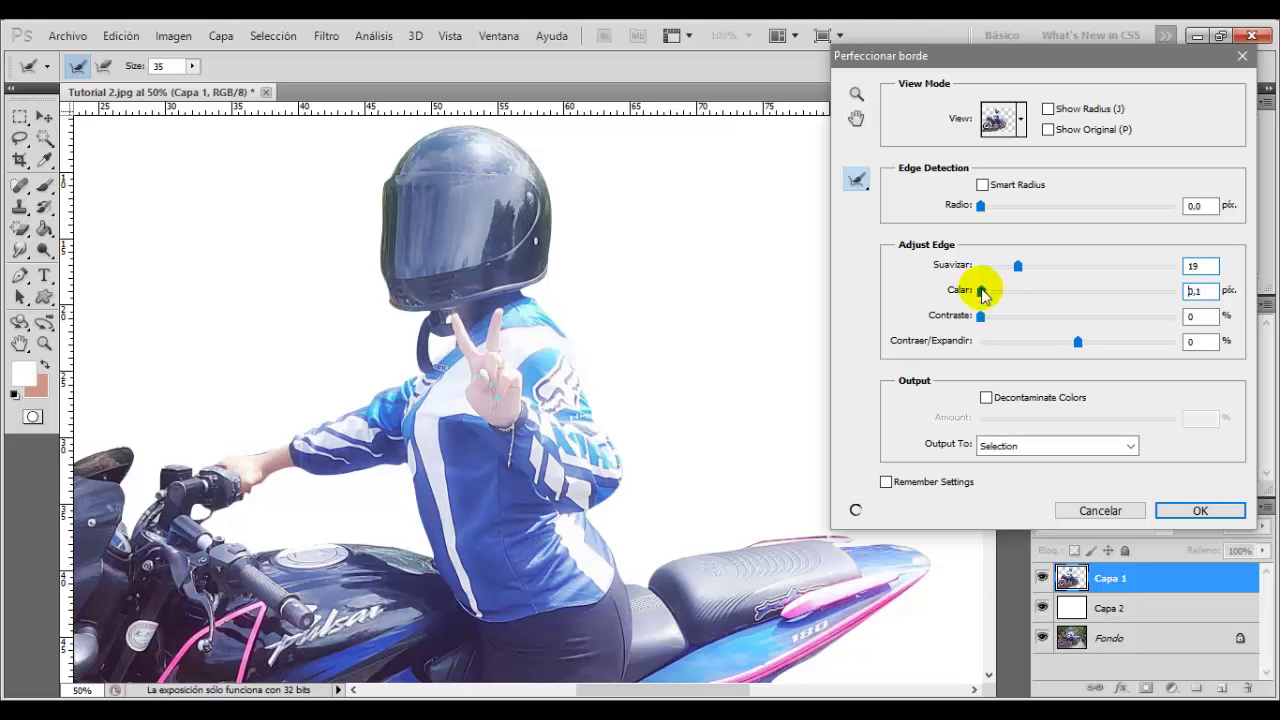
drag(982, 292, 980, 292)
click(1084, 339)
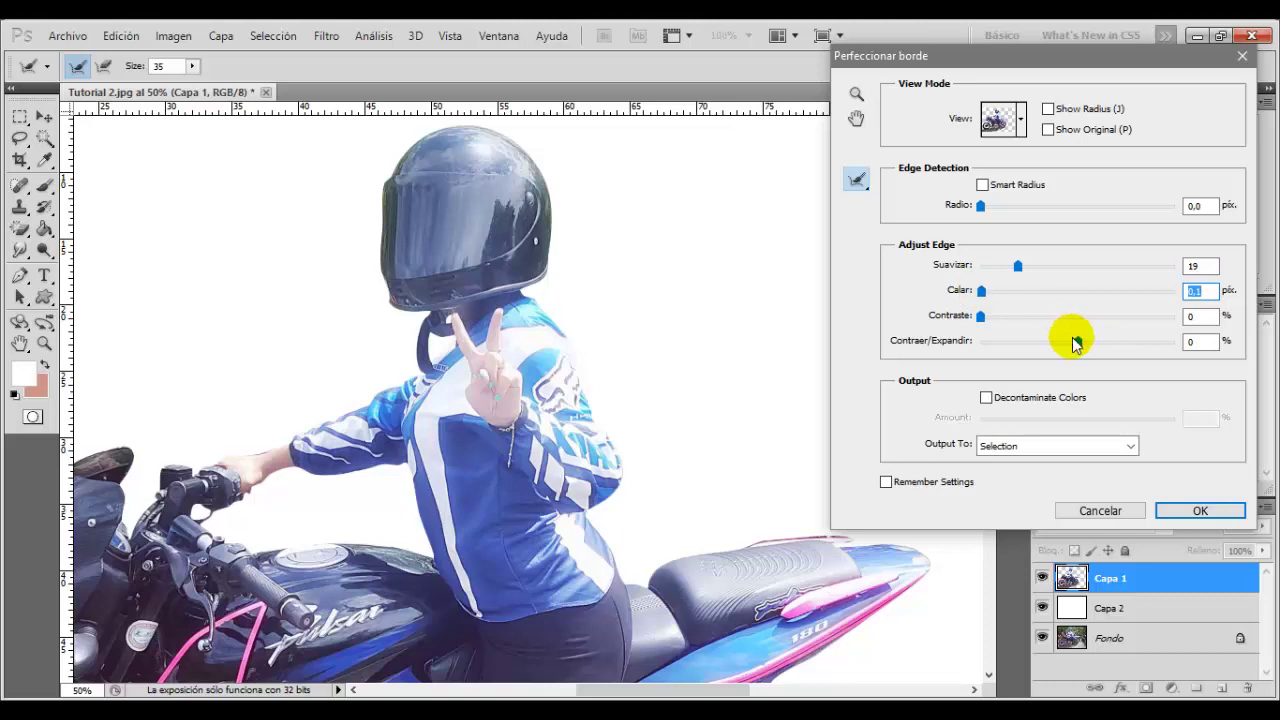
drag(1077, 344, 1050, 345)
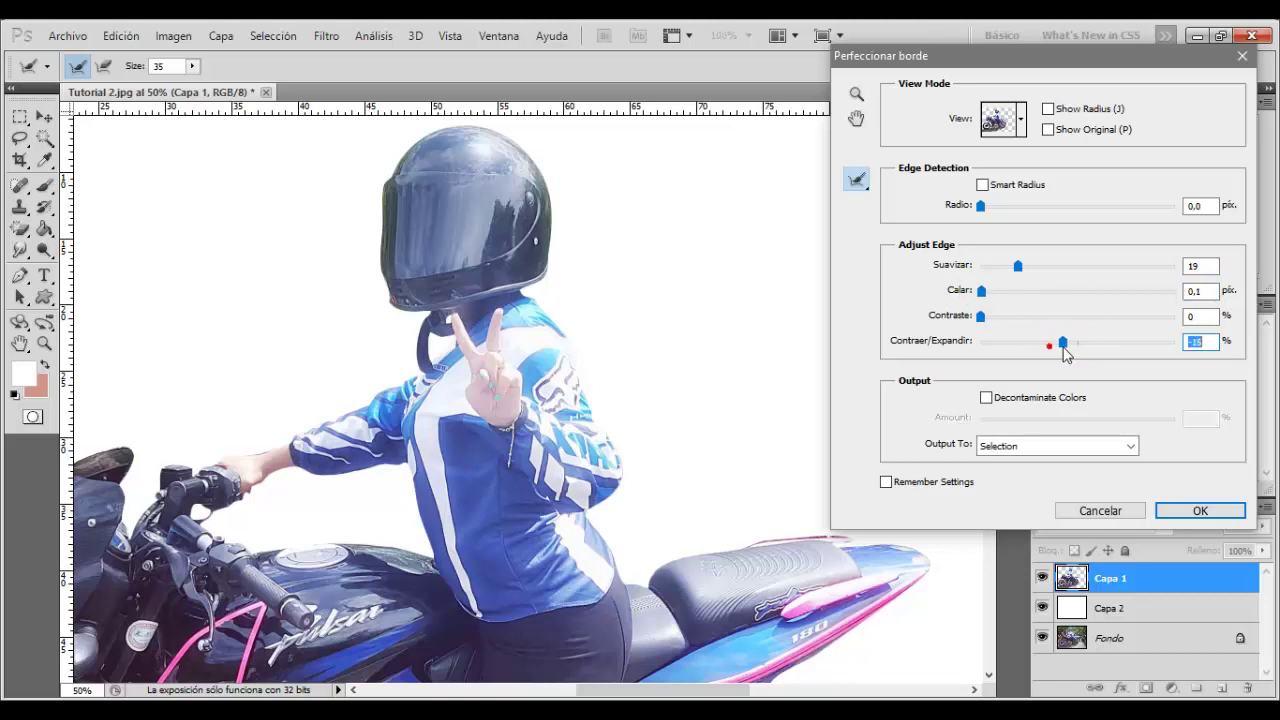
click(1064, 344)
drag(1064, 344, 1057, 345)
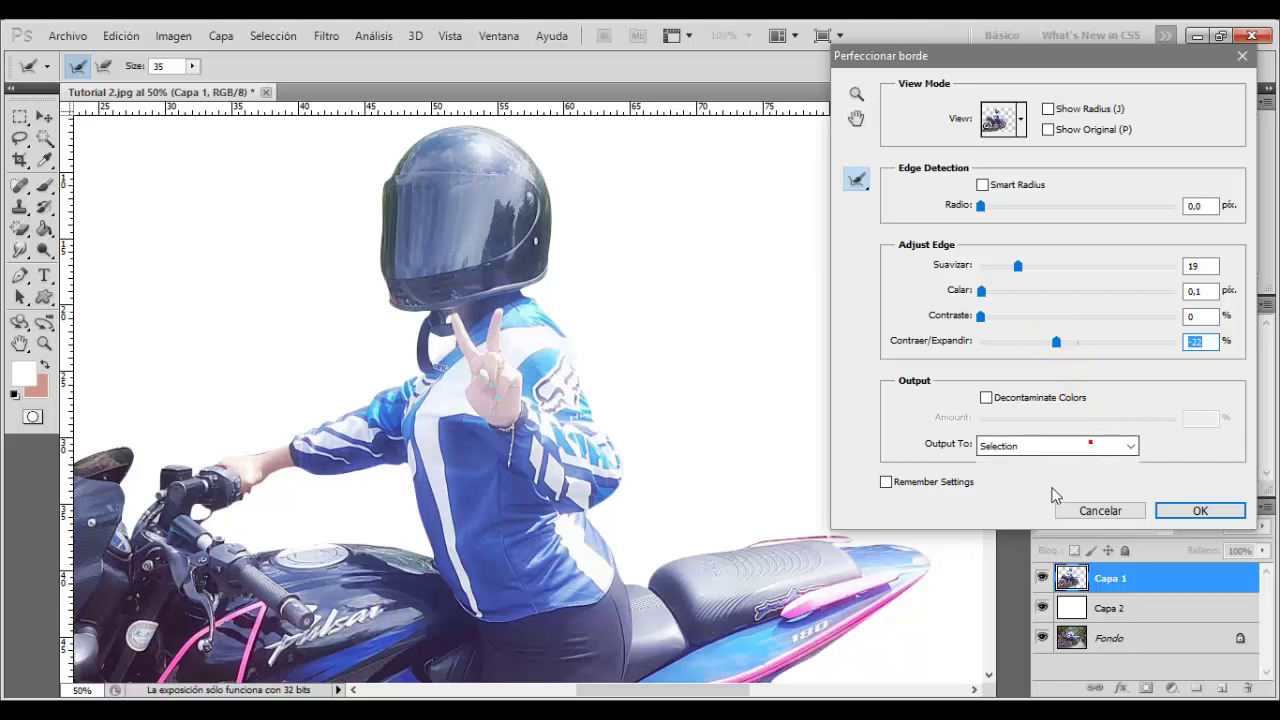
Output the refined edge to a new layer with layer mask, Capa 1 copia.
click(1069, 453)
click(1130, 446)
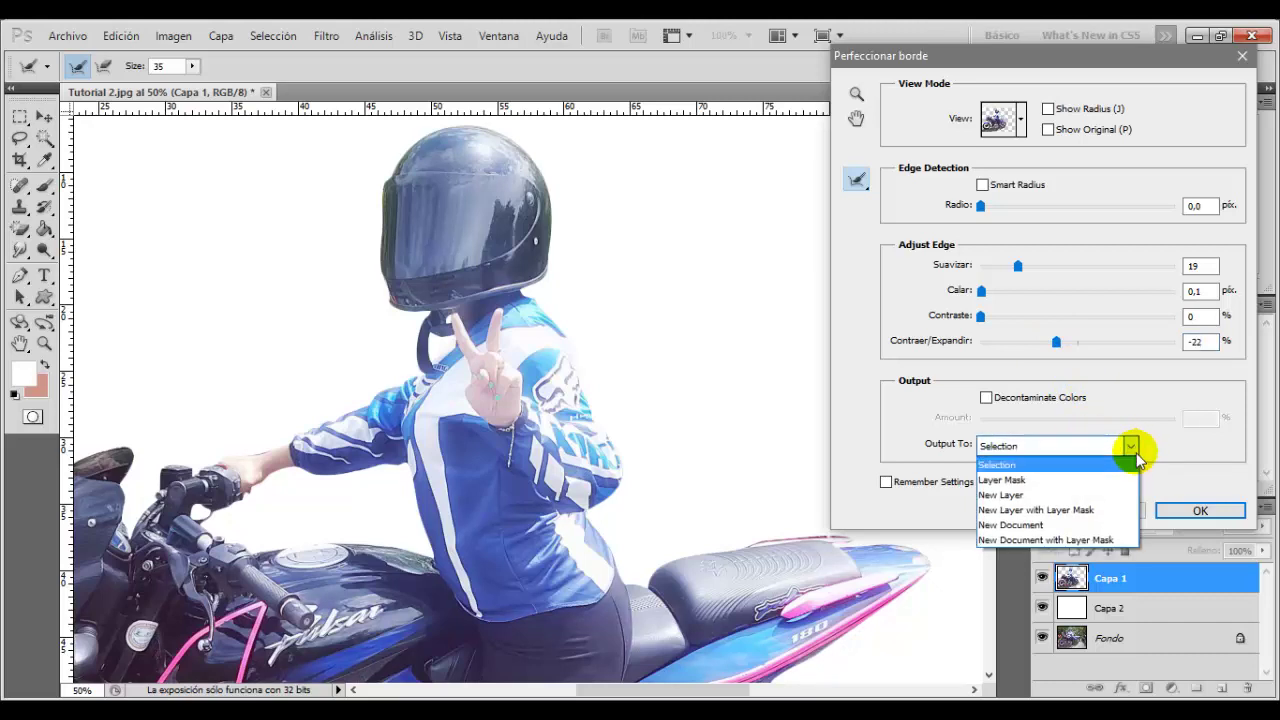
click(1090, 506)
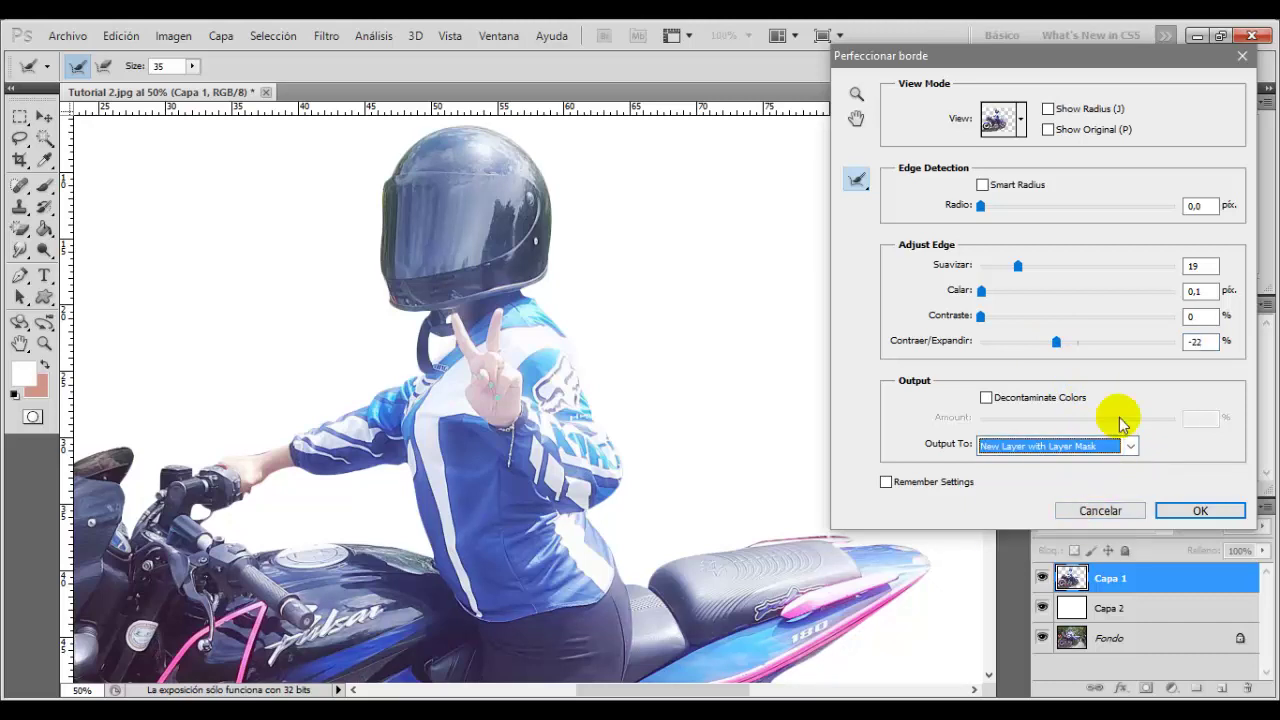
click(1170, 508)
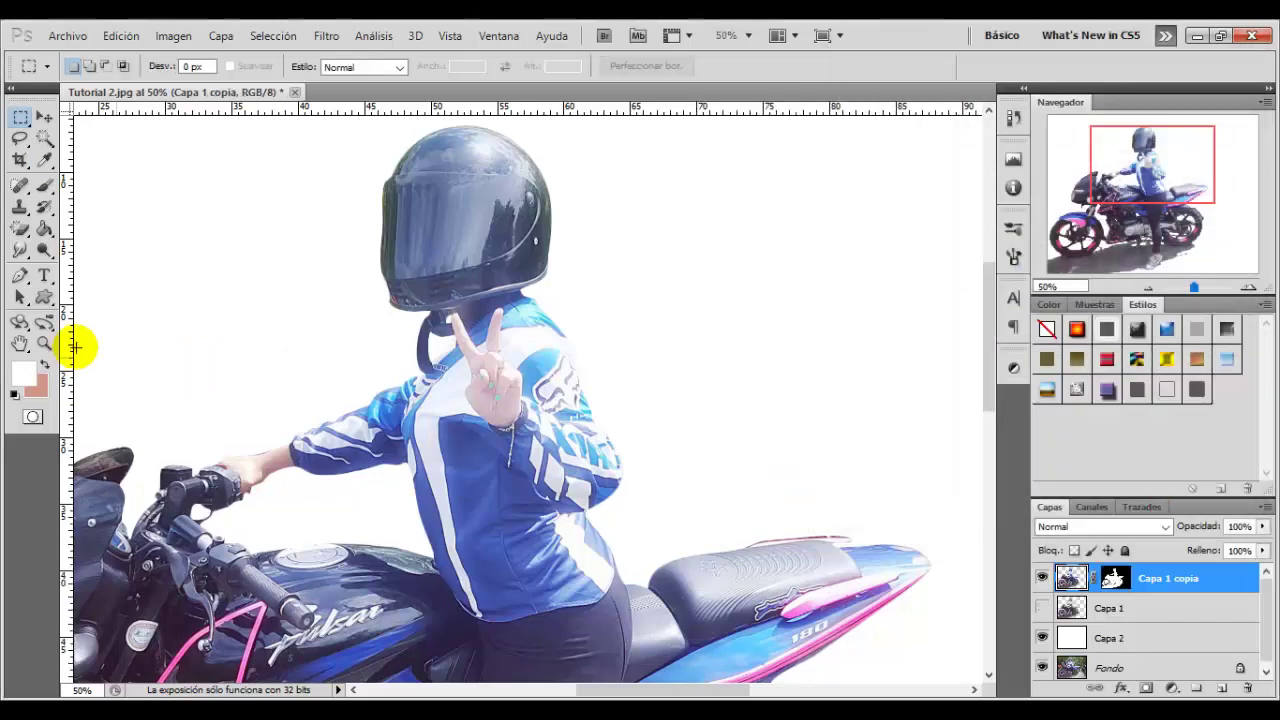
Fit the whole image on screen, then zoom in around the rider's shoe.
click(44, 343)
right_click(453, 342)
click(500, 354)
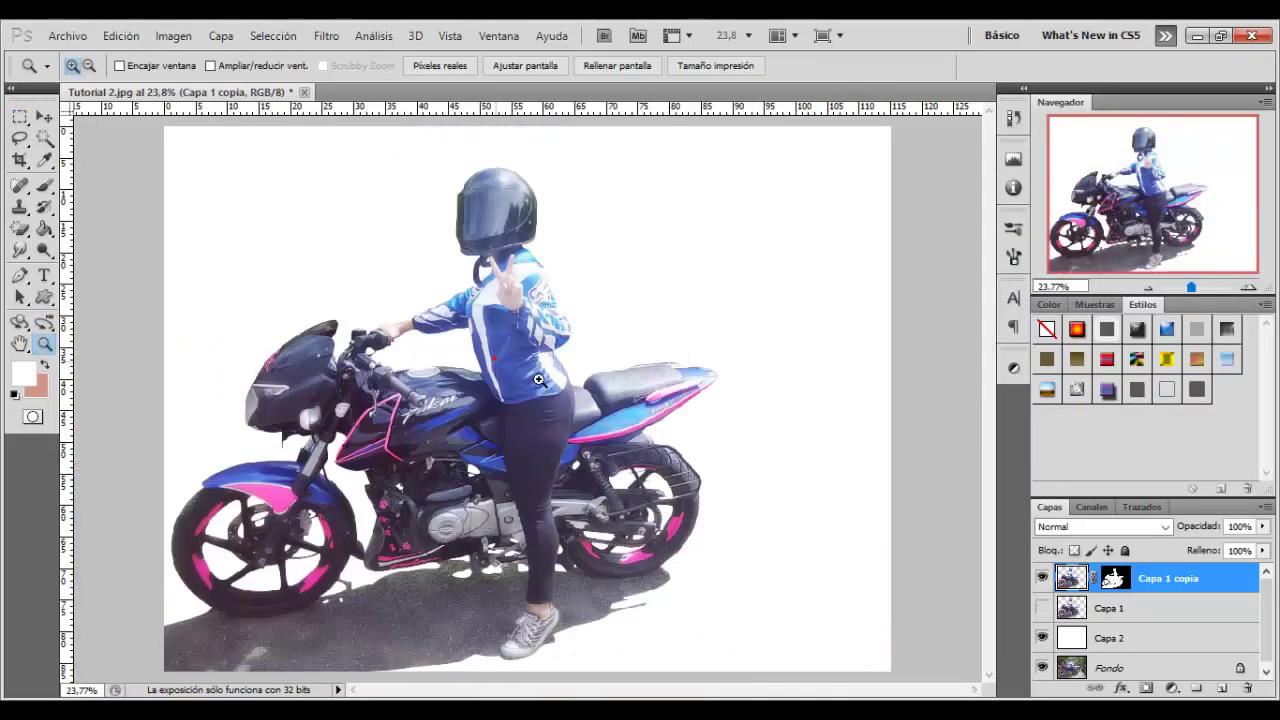
alt+click(600, 482)
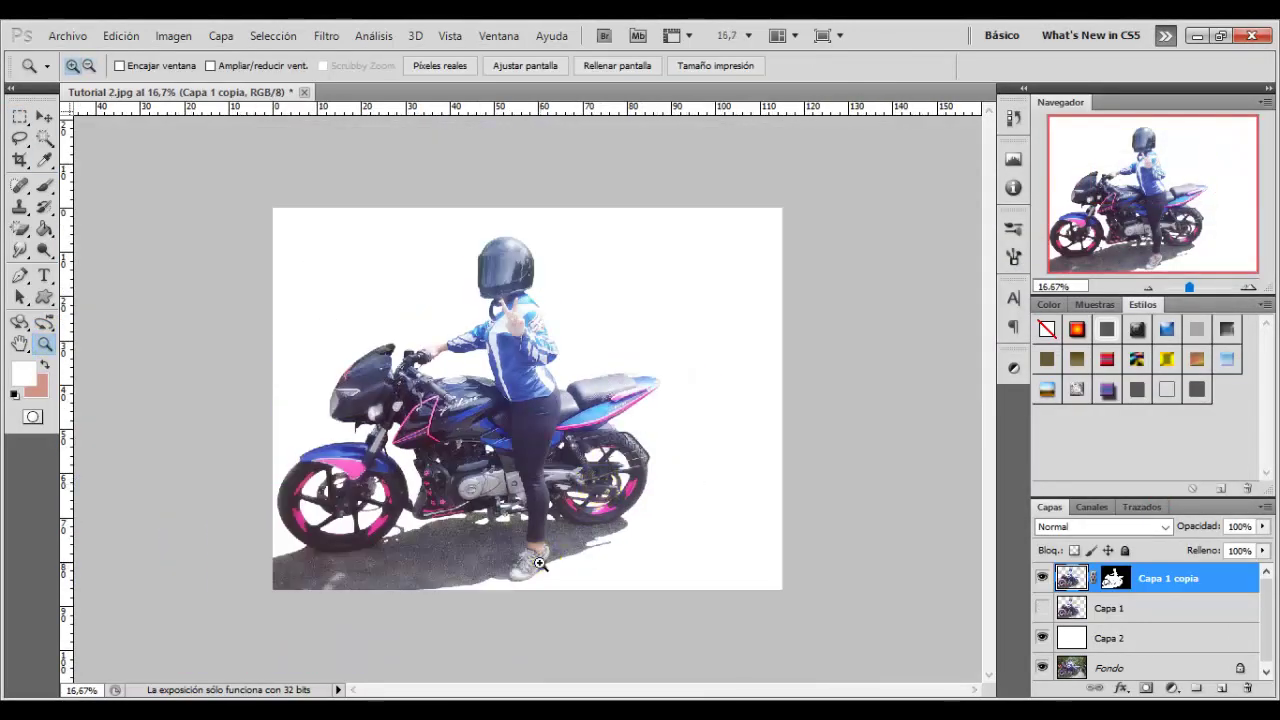
click(547, 594)
click(547, 594)
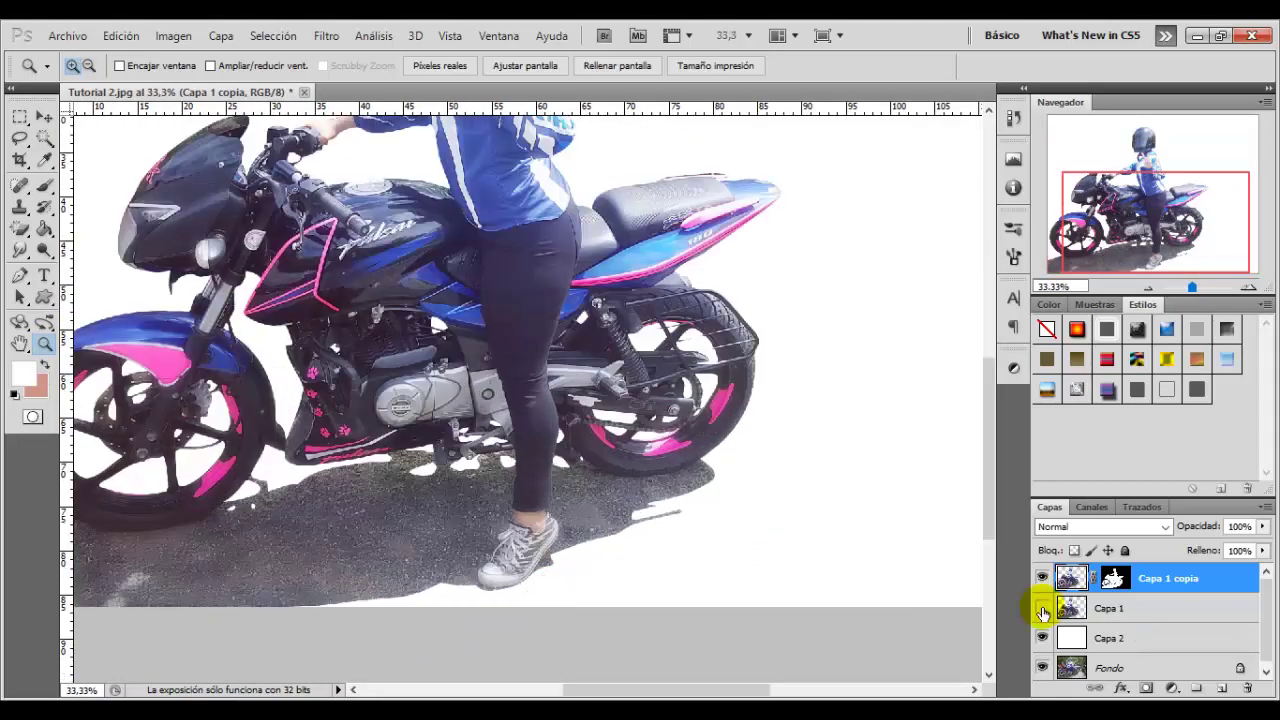
Toggle Capa 1 and Capa 1 copia visibility to compare, leaving Capa 1 hidden.
click(1043, 608)
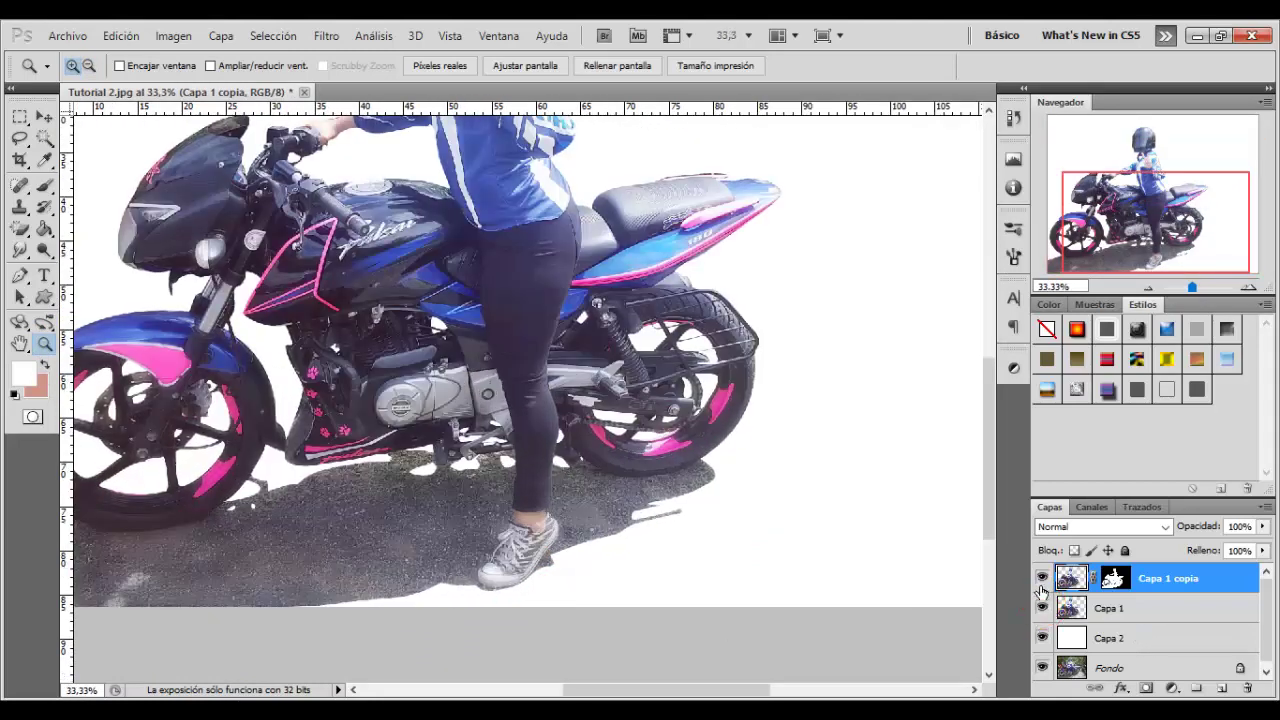
click(1042, 580)
click(1042, 580)
click(1042, 608)
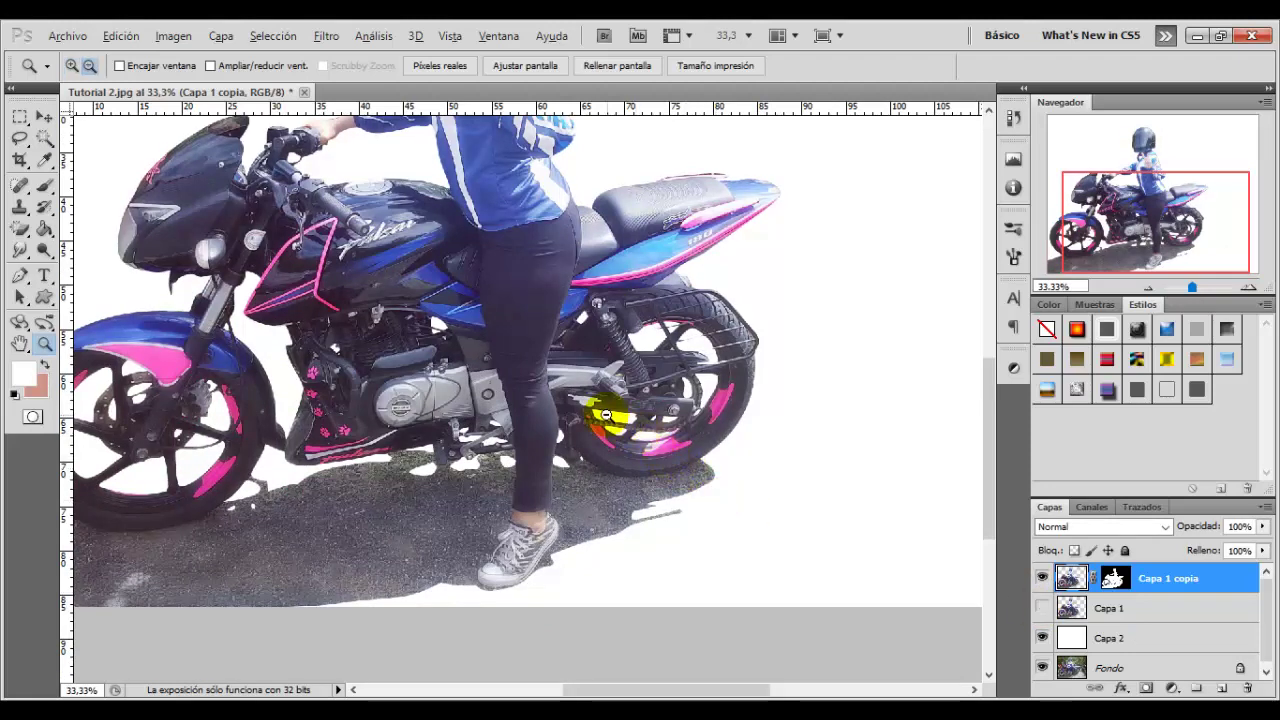
Zoom to 100% on the base of the front tyre.
key(alt)
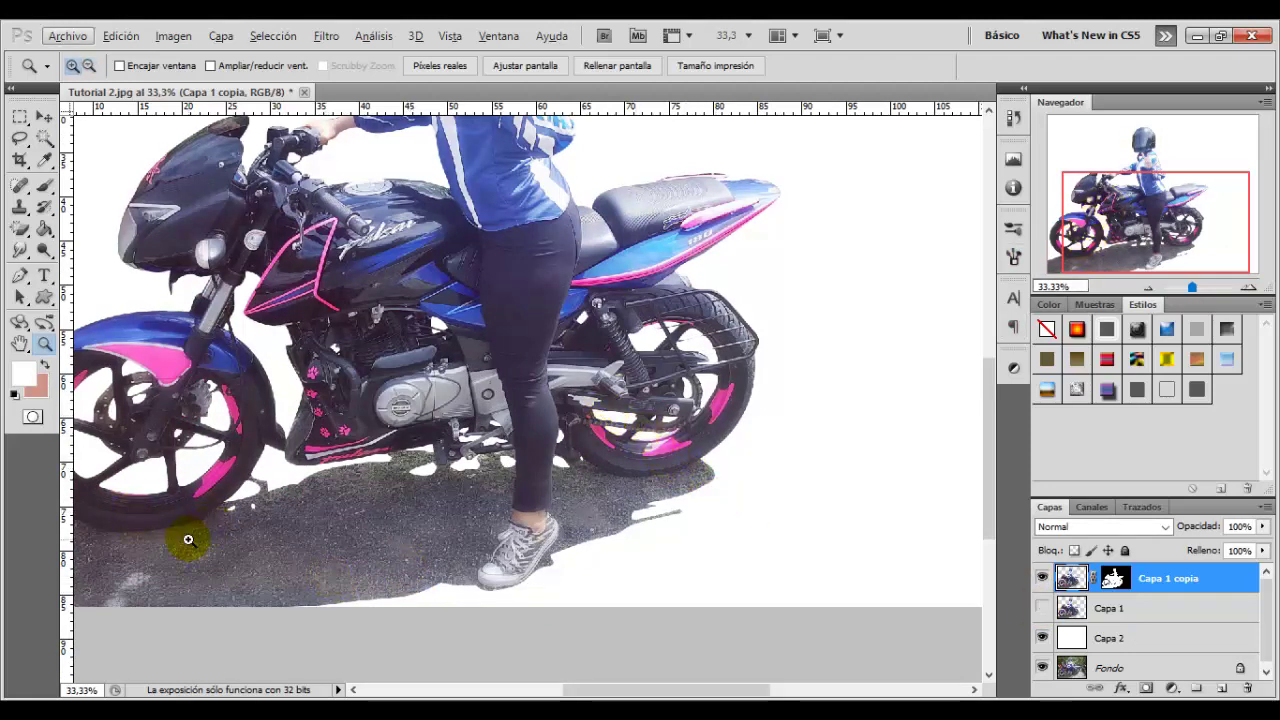
click(167, 567)
drag(167, 567, 300, 521)
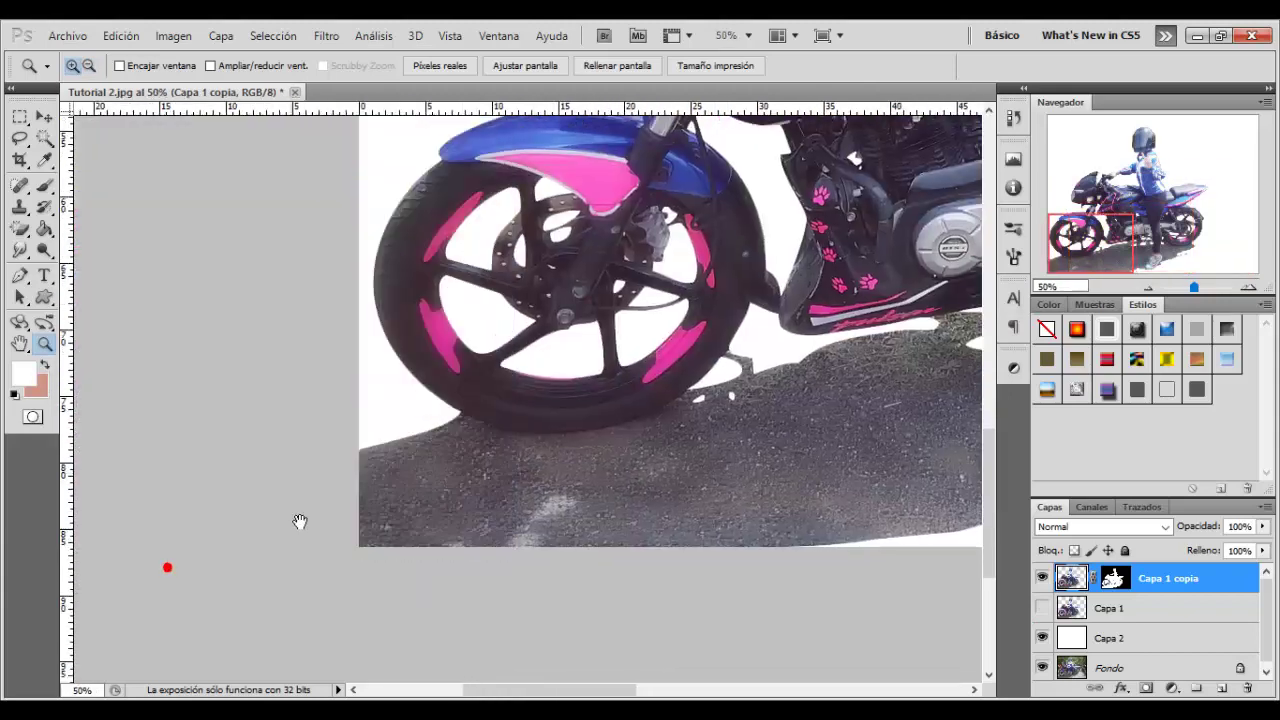
click(456, 450)
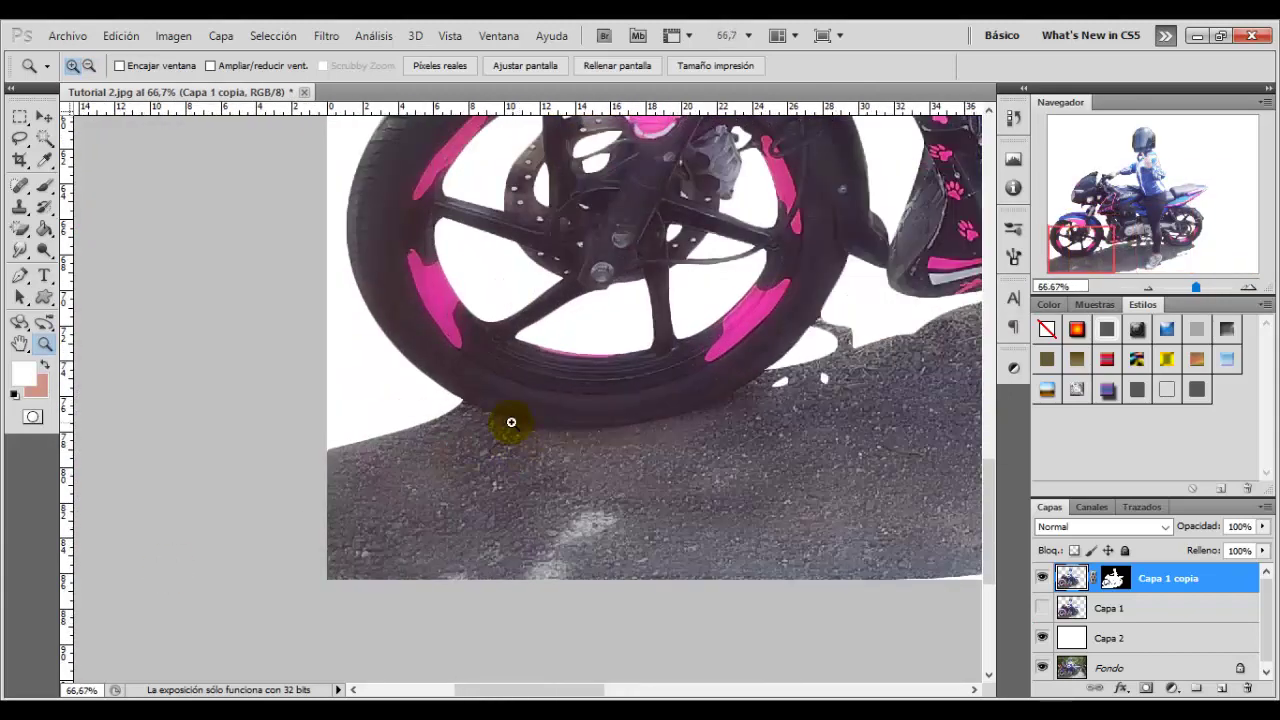
click(484, 430)
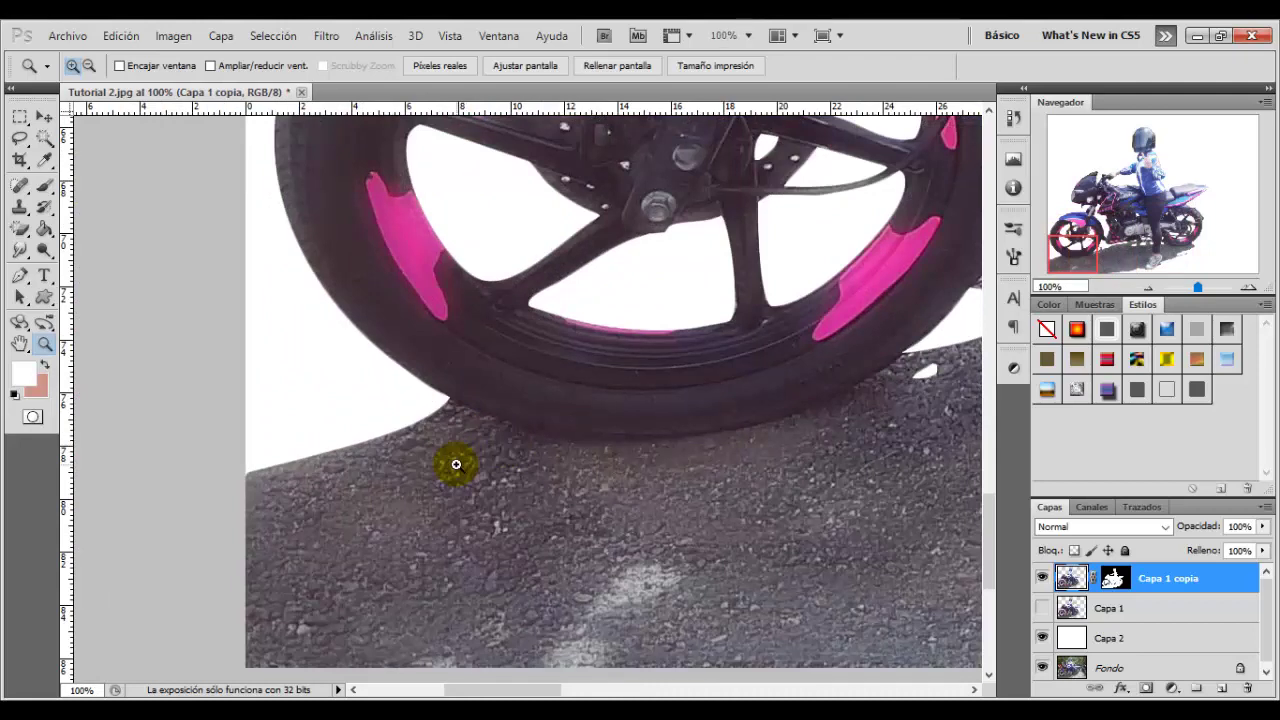
Start a new pen path curving along the bottom of the front tyre.
click(21, 278)
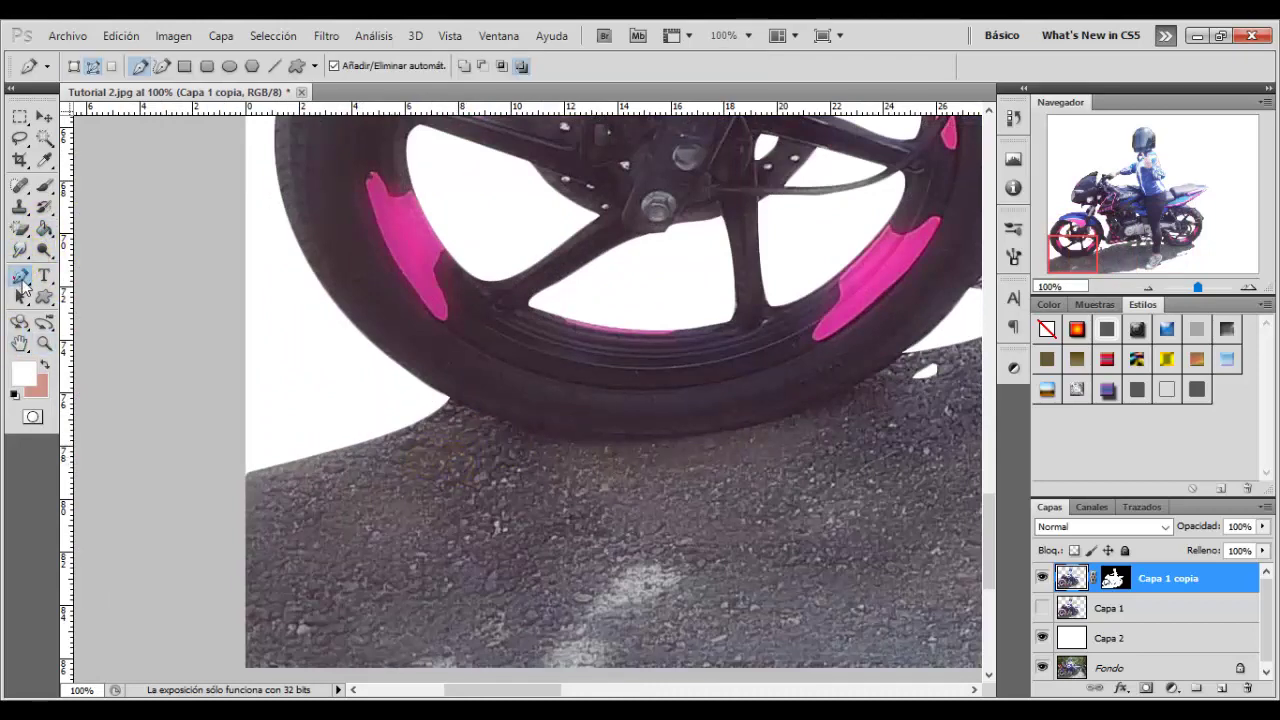
click(440, 400)
drag(686, 371, 690, 433)
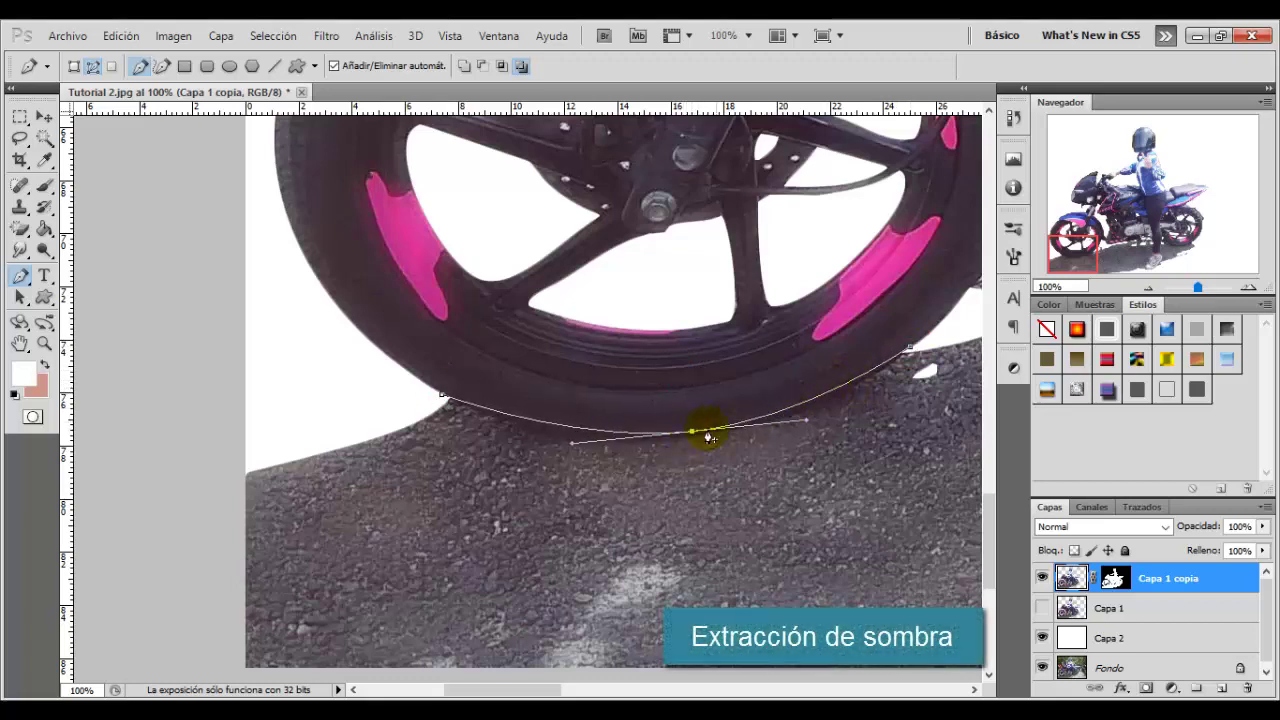
drag(690, 437, 696, 437)
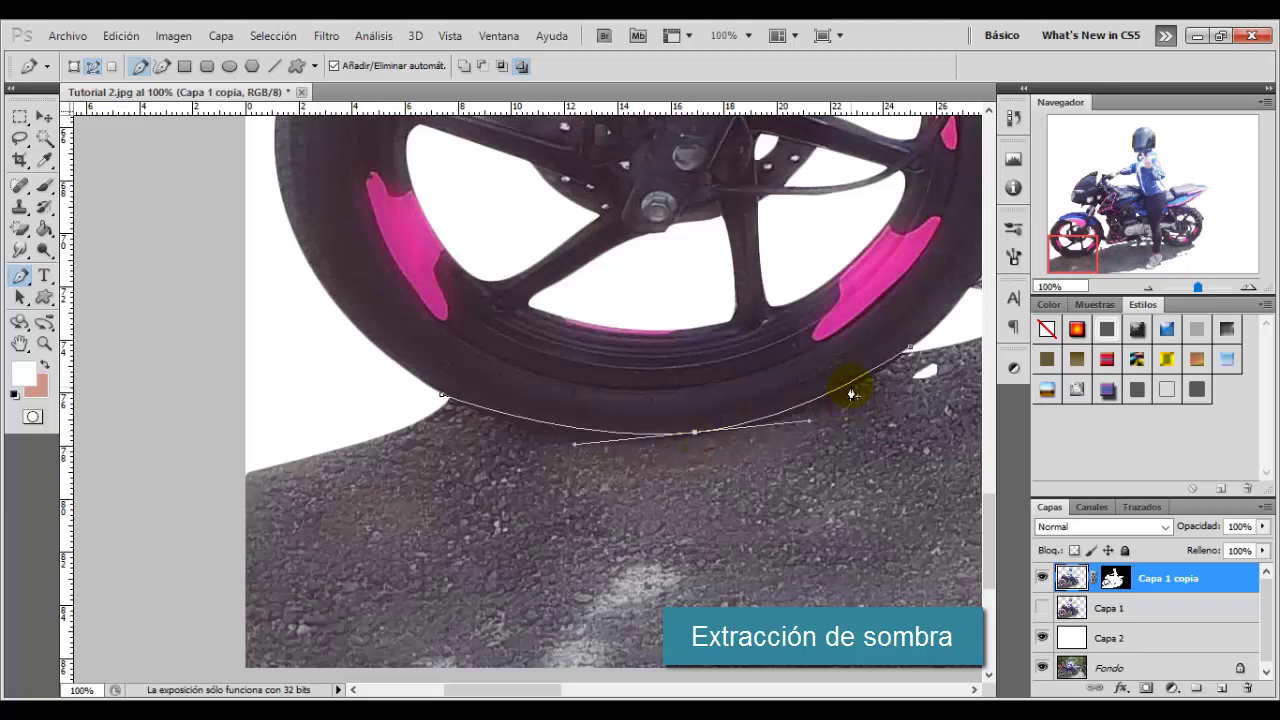
drag(476, 417, 543, 432)
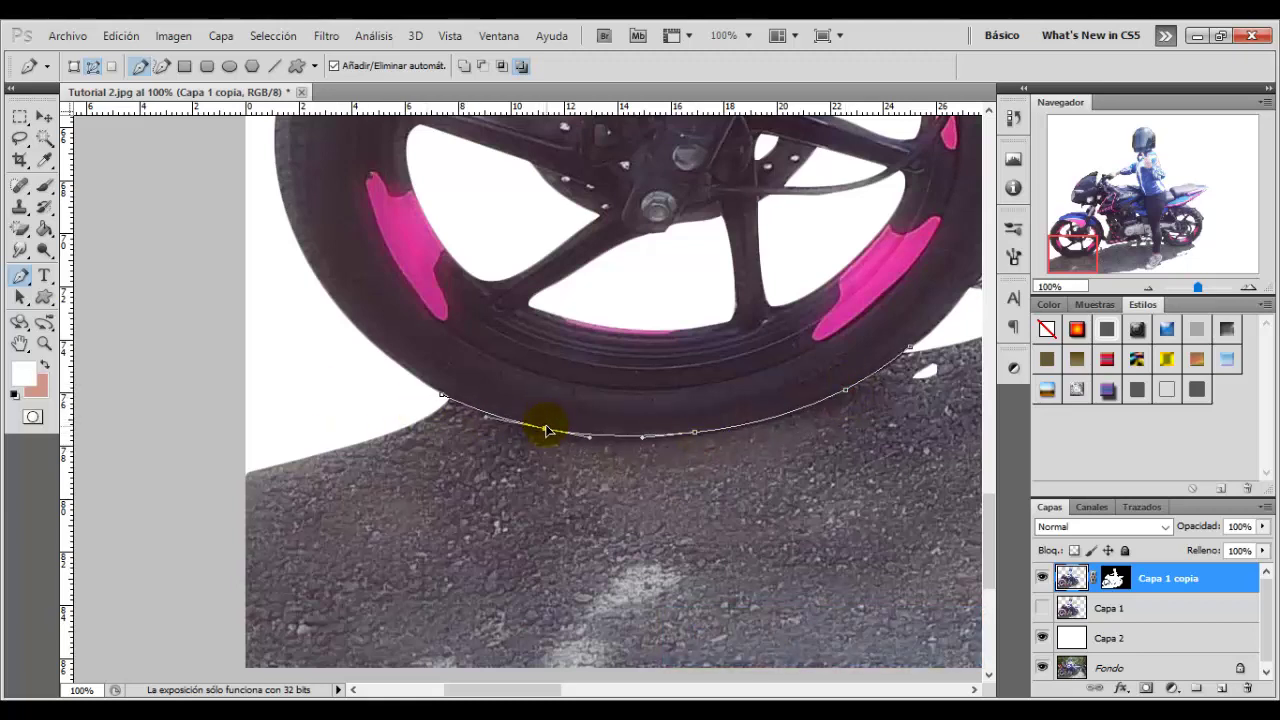
Continue the path around the ground shadow's outline.
drag(1073, 258, 1080, 248)
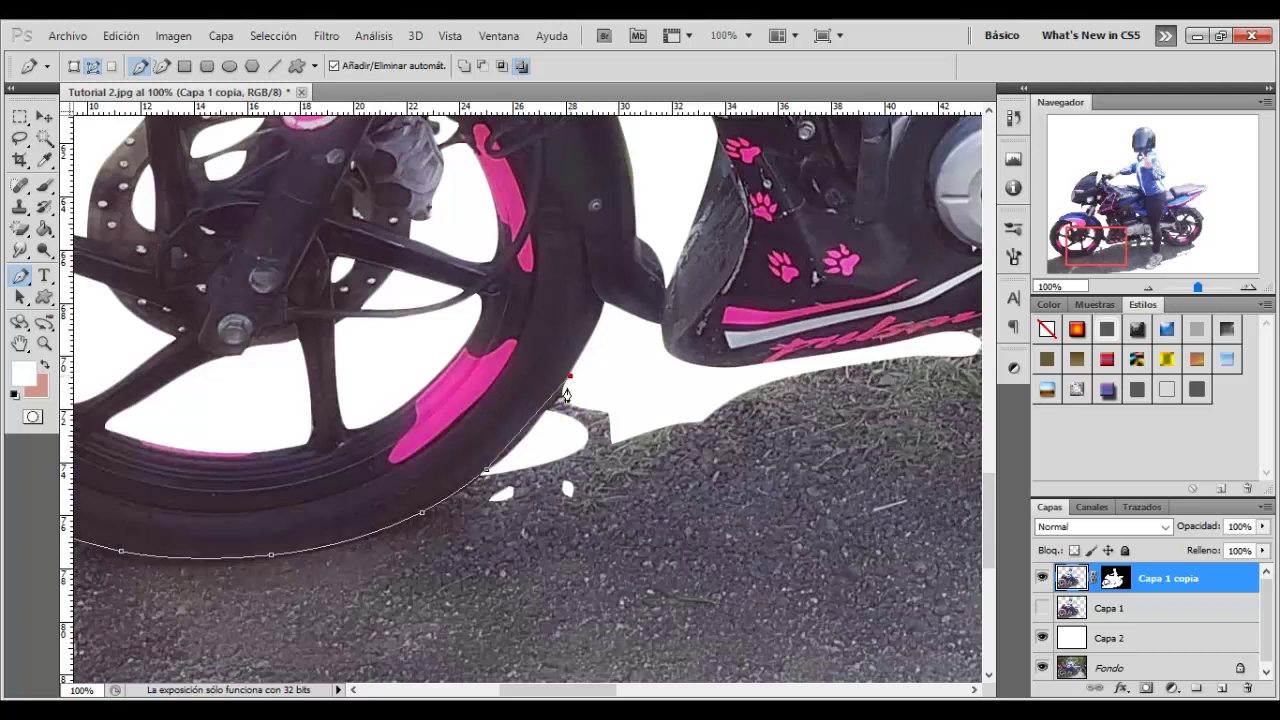
click(537, 451)
drag(537, 451, 536, 438)
drag(563, 391, 633, 364)
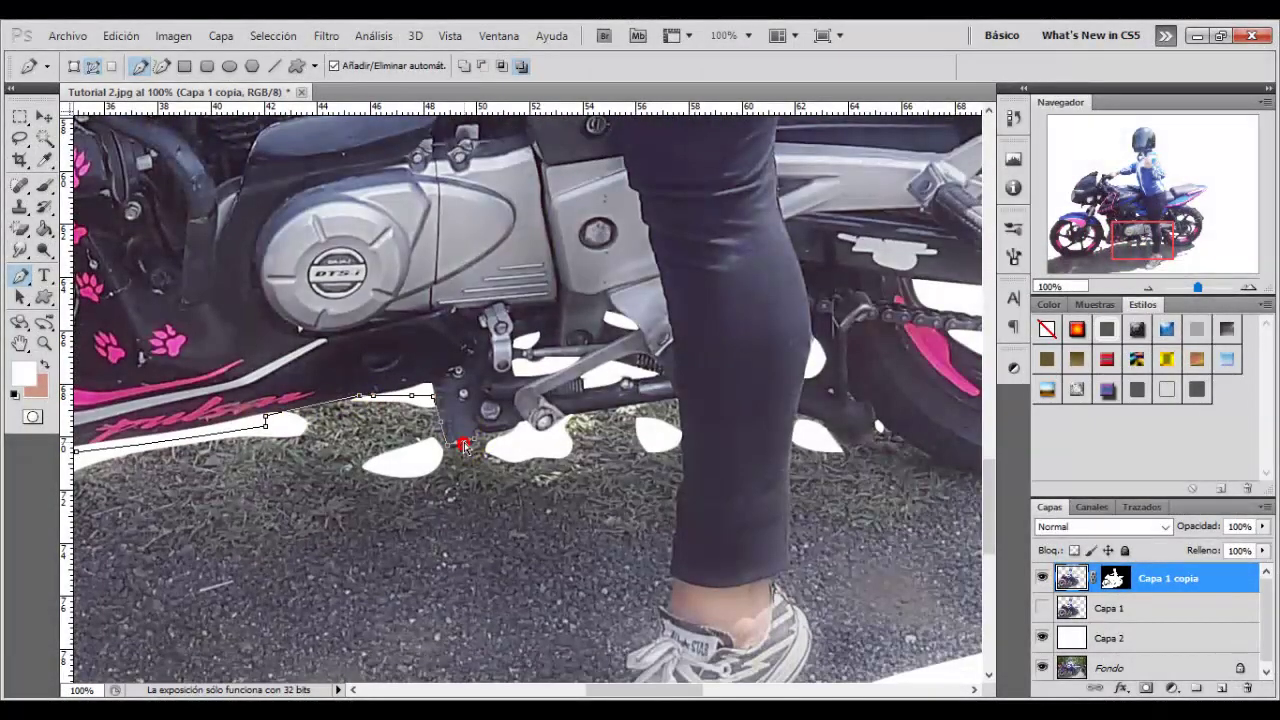
click(677, 399)
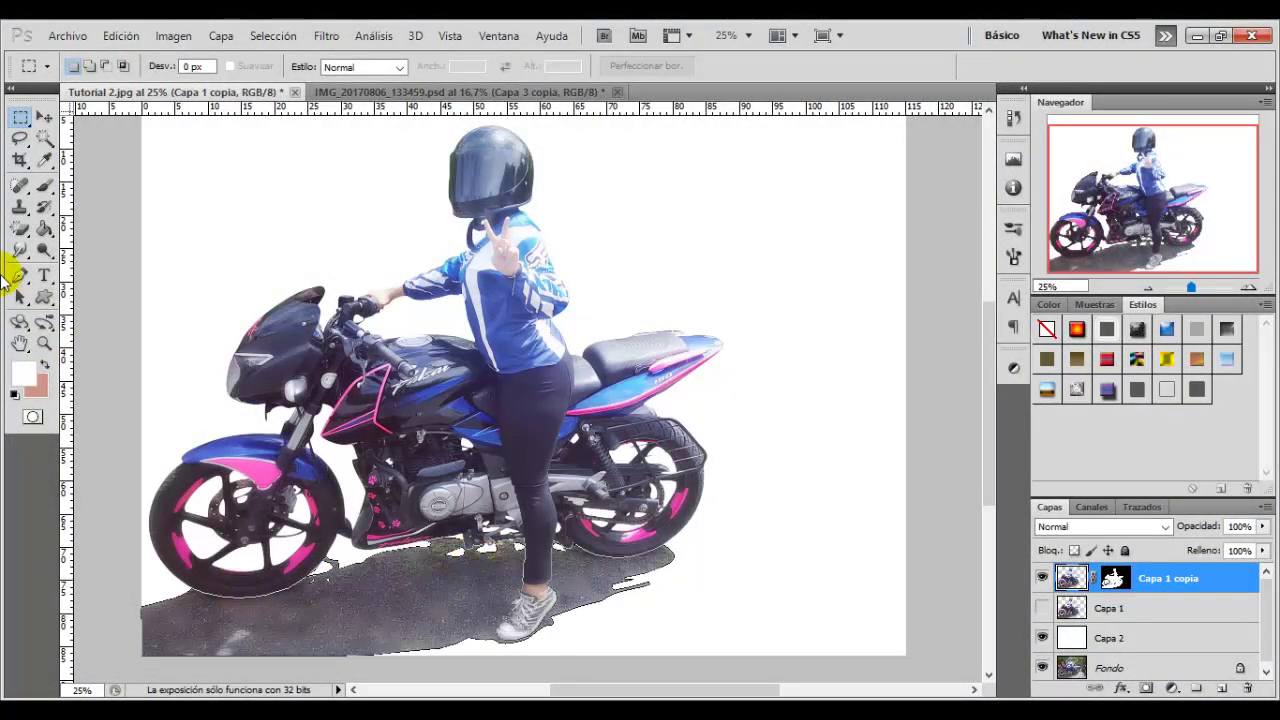
Turn the ground-shadow path into a selection.
click(16, 278)
right_click(594, 556)
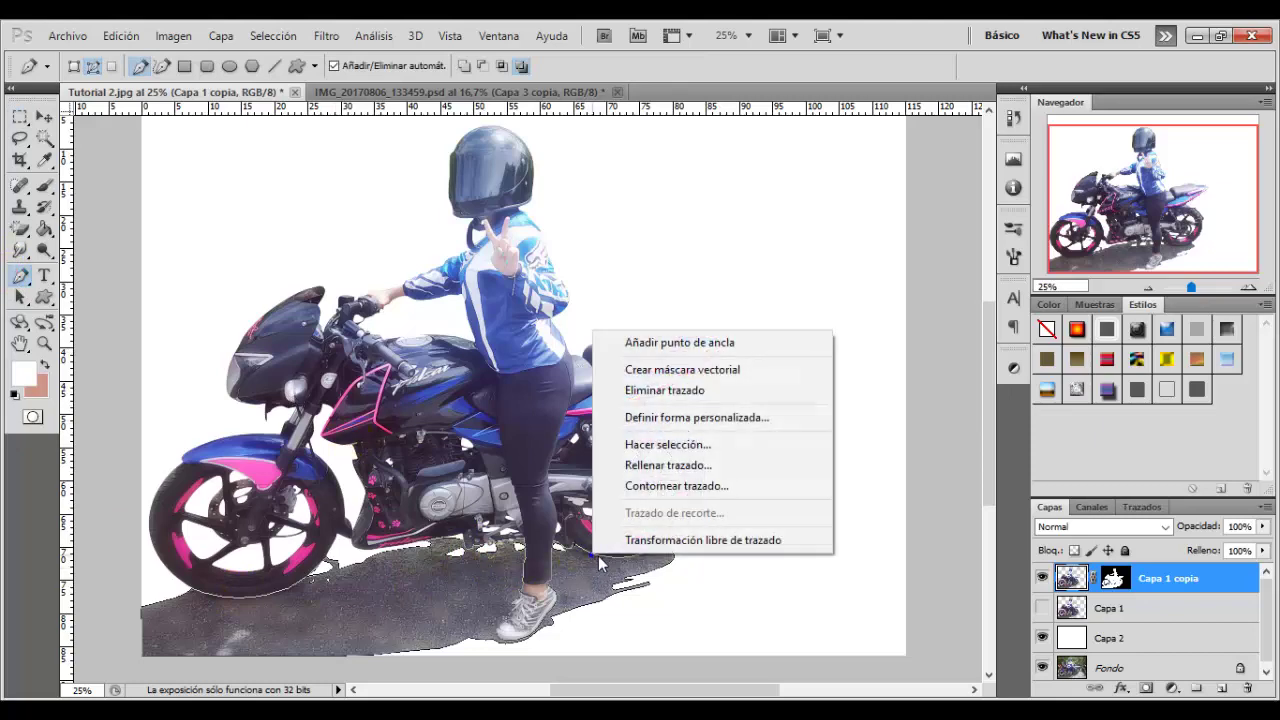
click(661, 446)
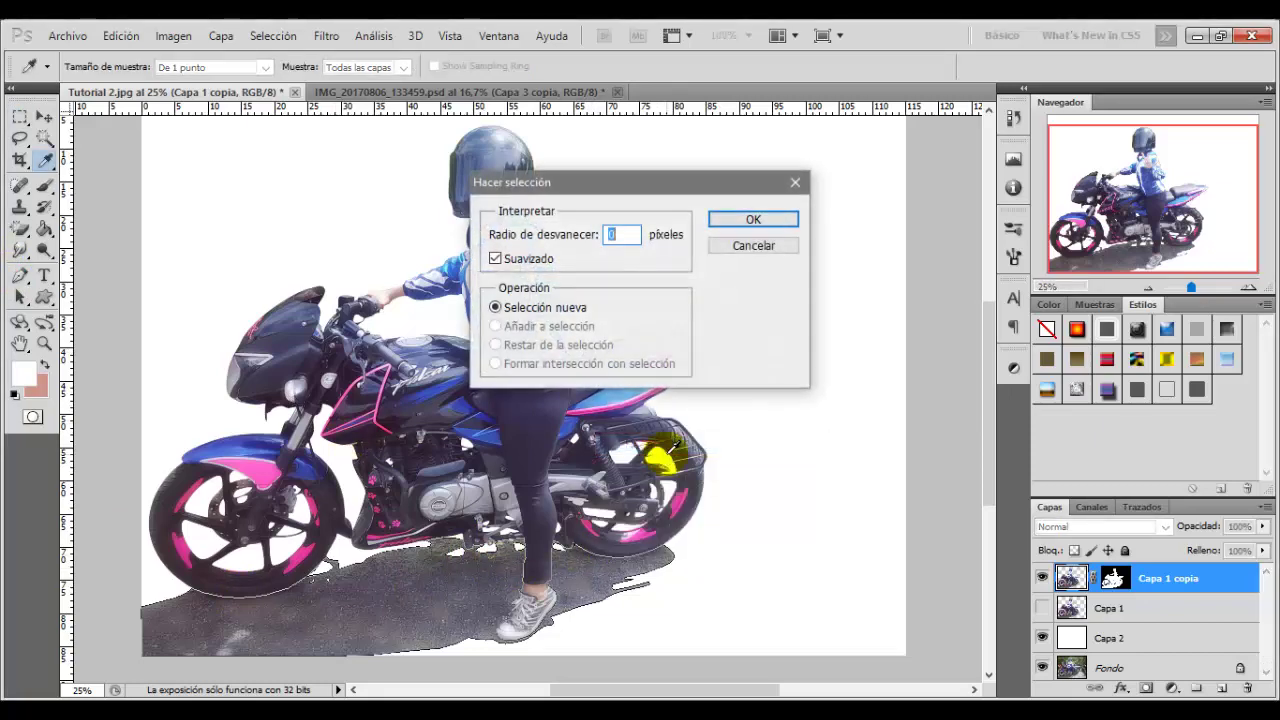
click(728, 214)
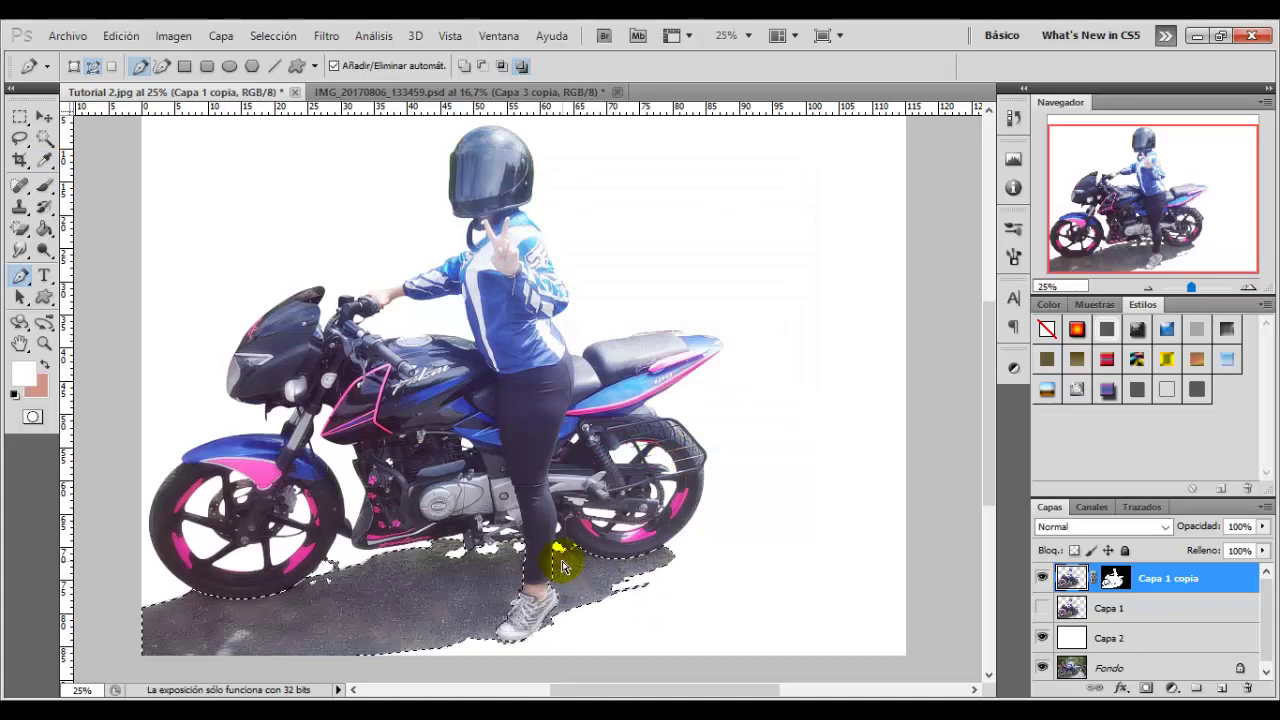
Copy the shadow to new layer Capa 3, reload its selection, and target Capa 1 copia's mask.
key(ctrl+j)
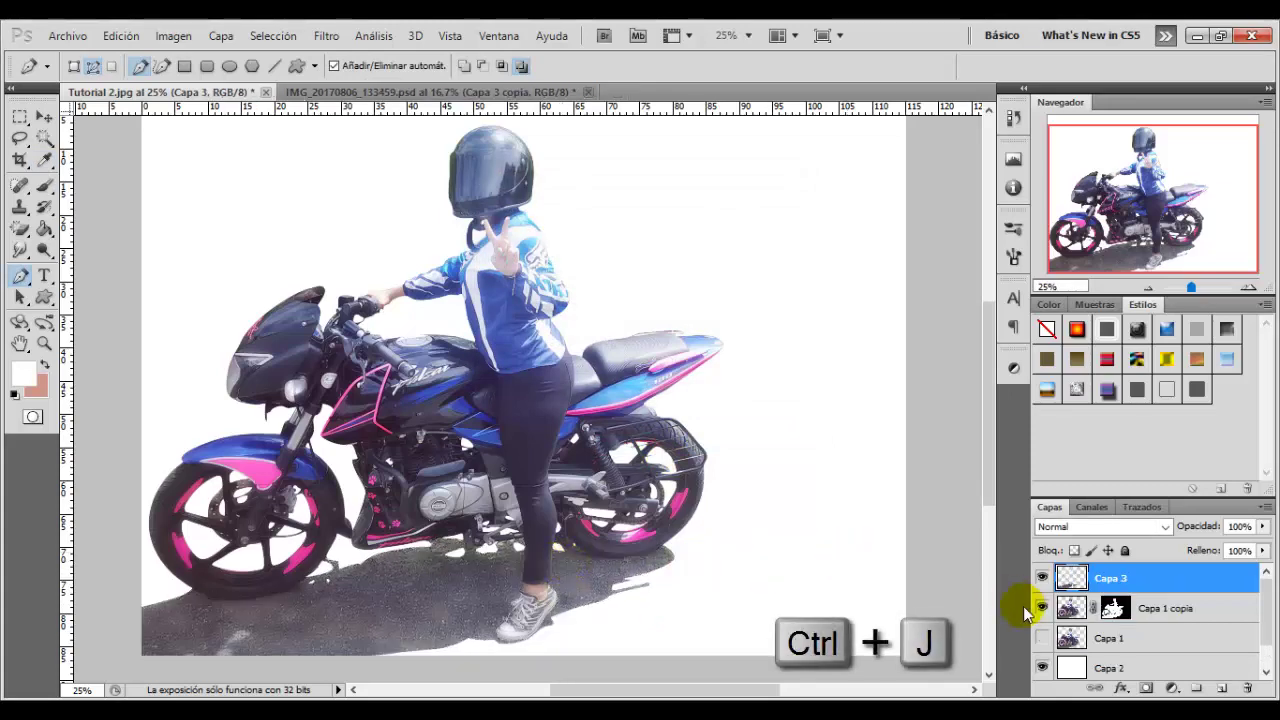
click(1042, 608)
click(1068, 580)
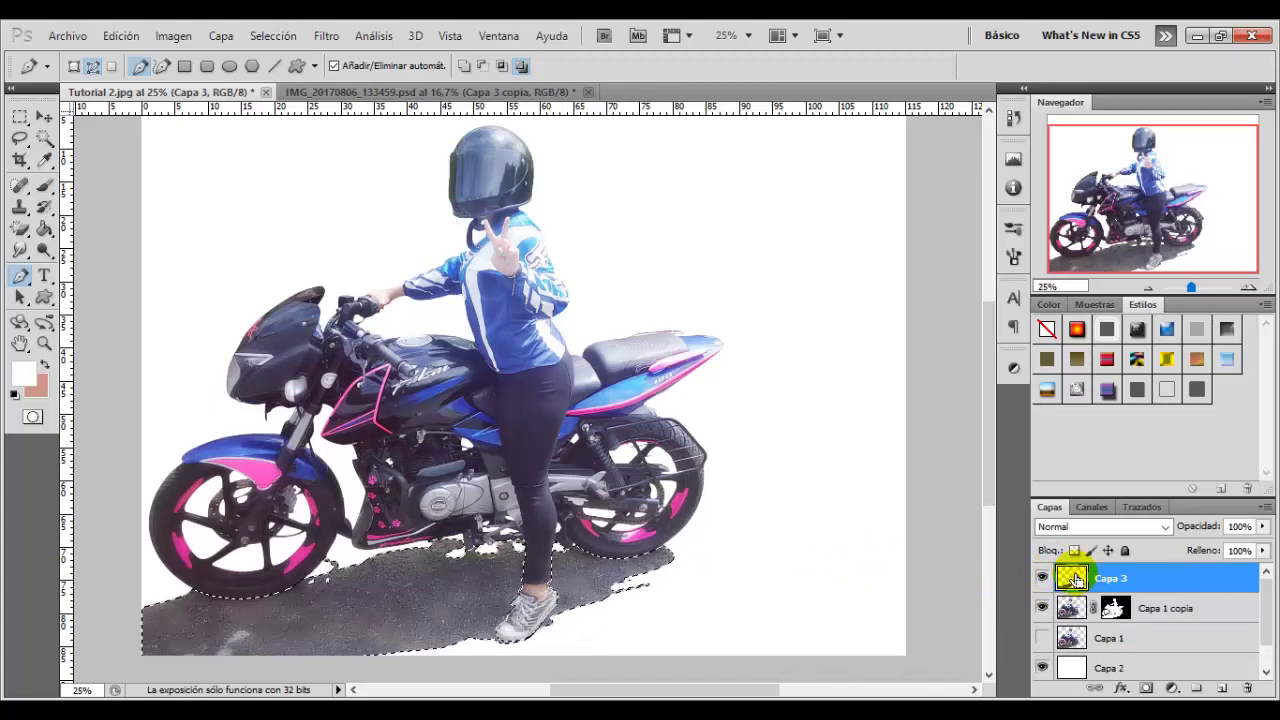
click(1115, 608)
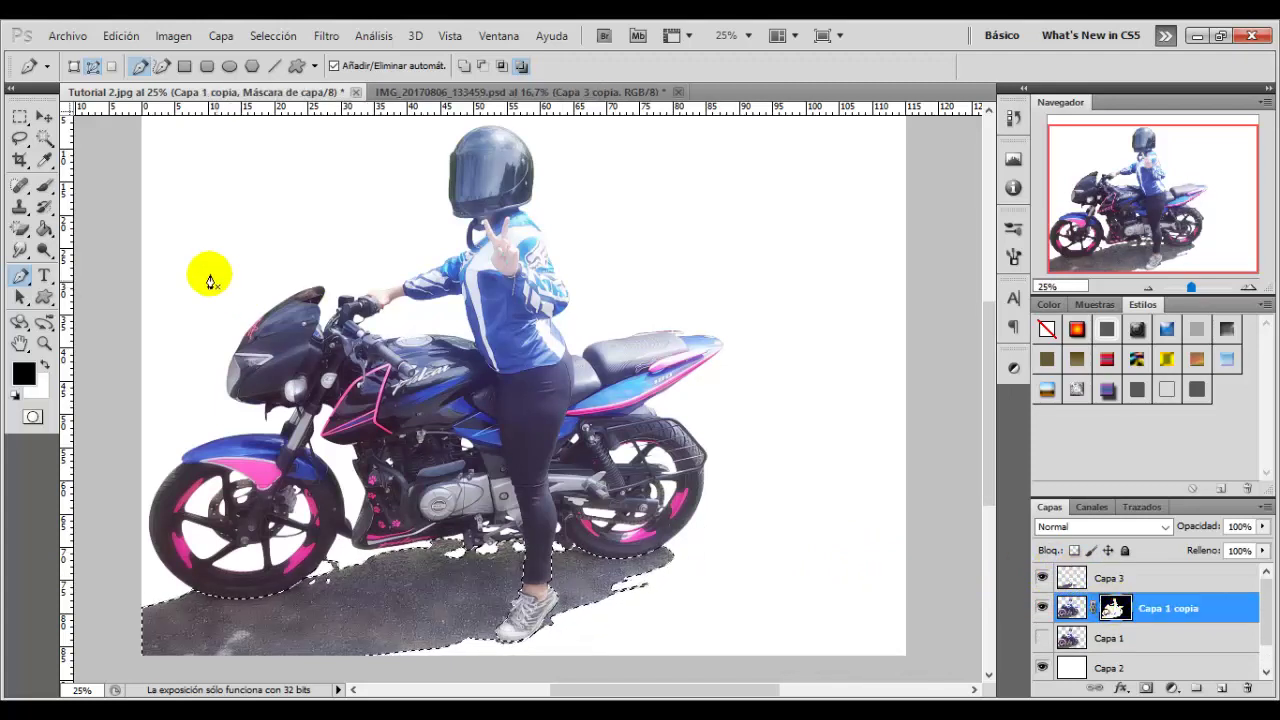
Brush over Capa 1 copia's mask around the shoe and wheels, then deselect.
click(46, 188)
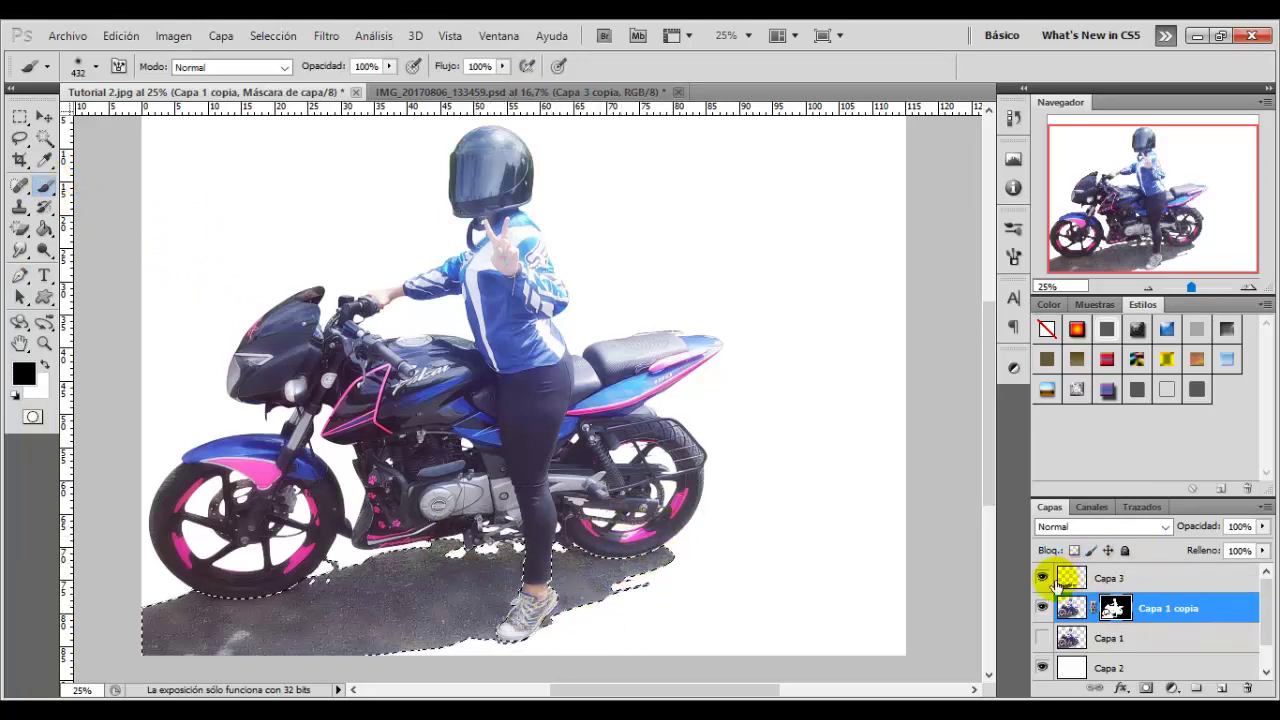
drag(440, 600, 510, 590)
right_click(787, 565)
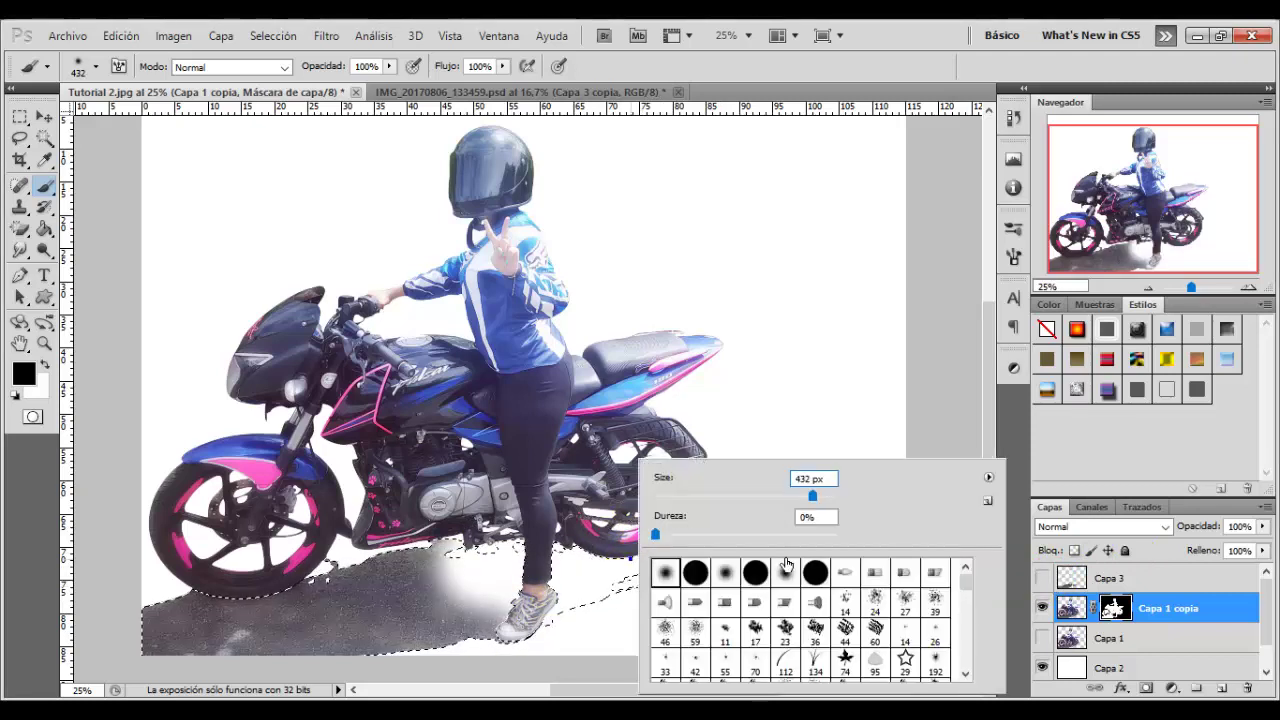
mouse_move(543, 591)
mouse_down()
mouse_move(554, 591)
mouse_move(390, 590)
mouse_move(223, 660)
mouse_up()
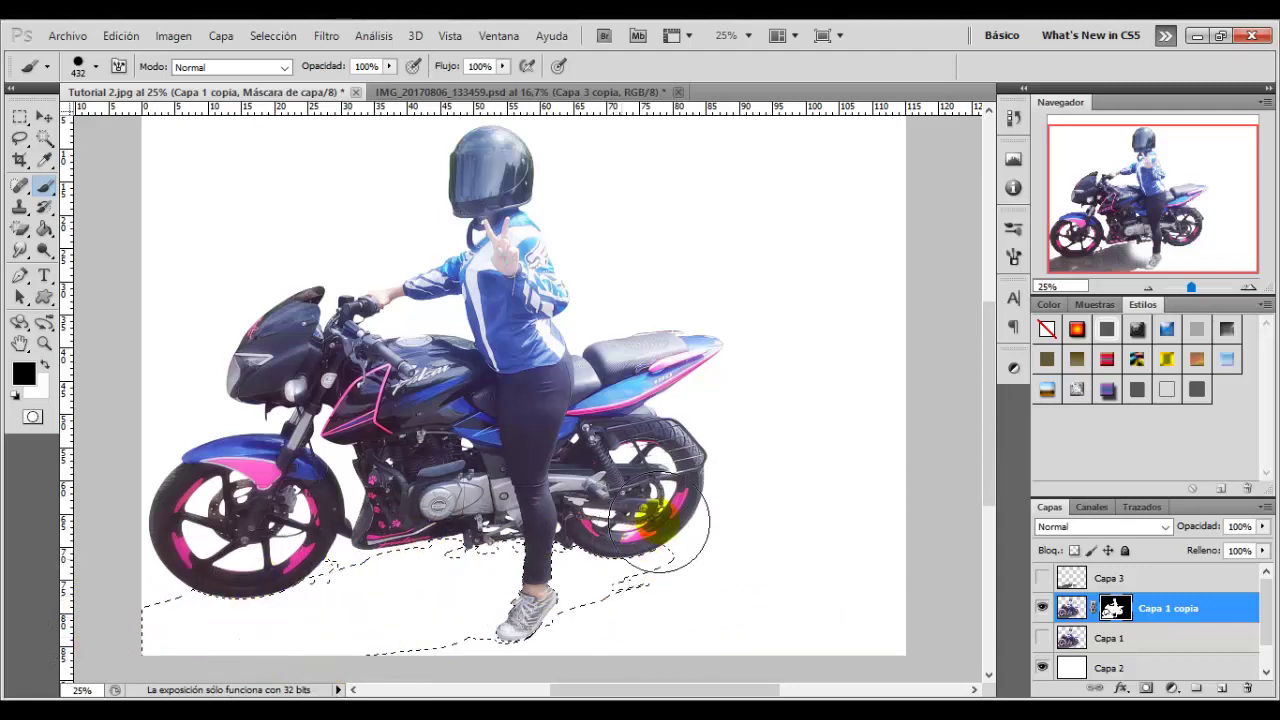
drag(294, 567, 601, 584)
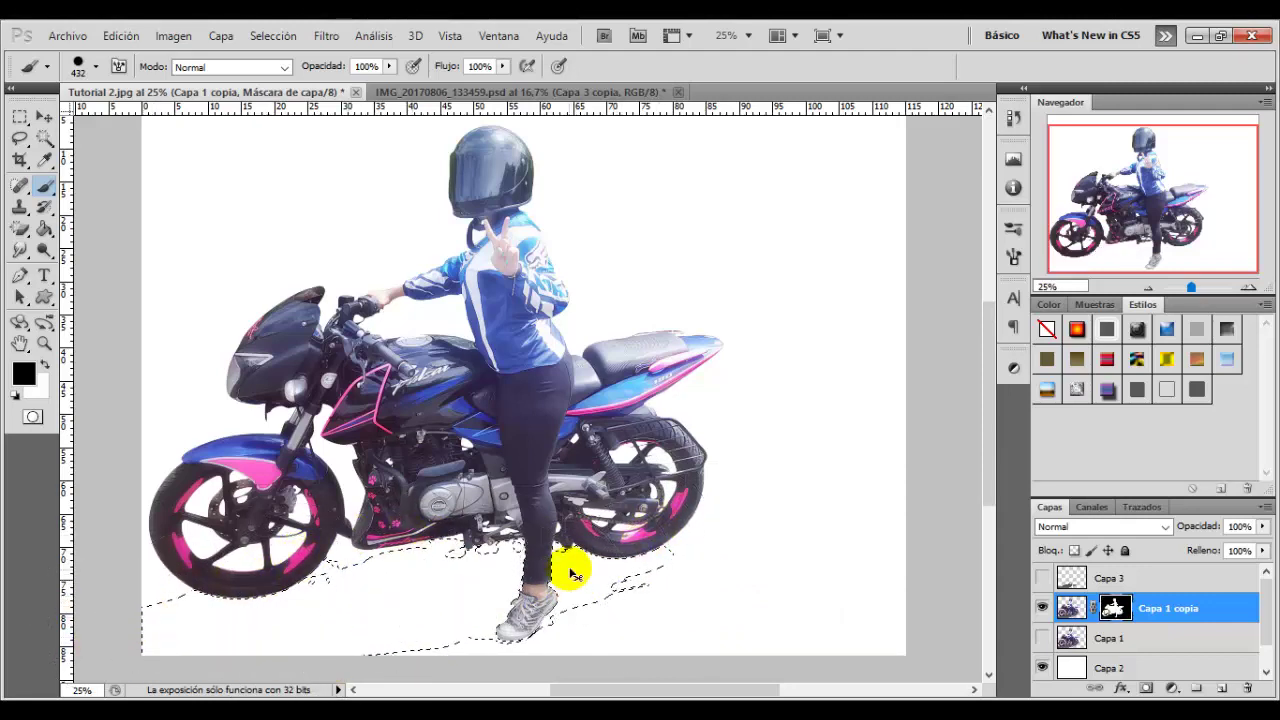
key(ctrl+d)
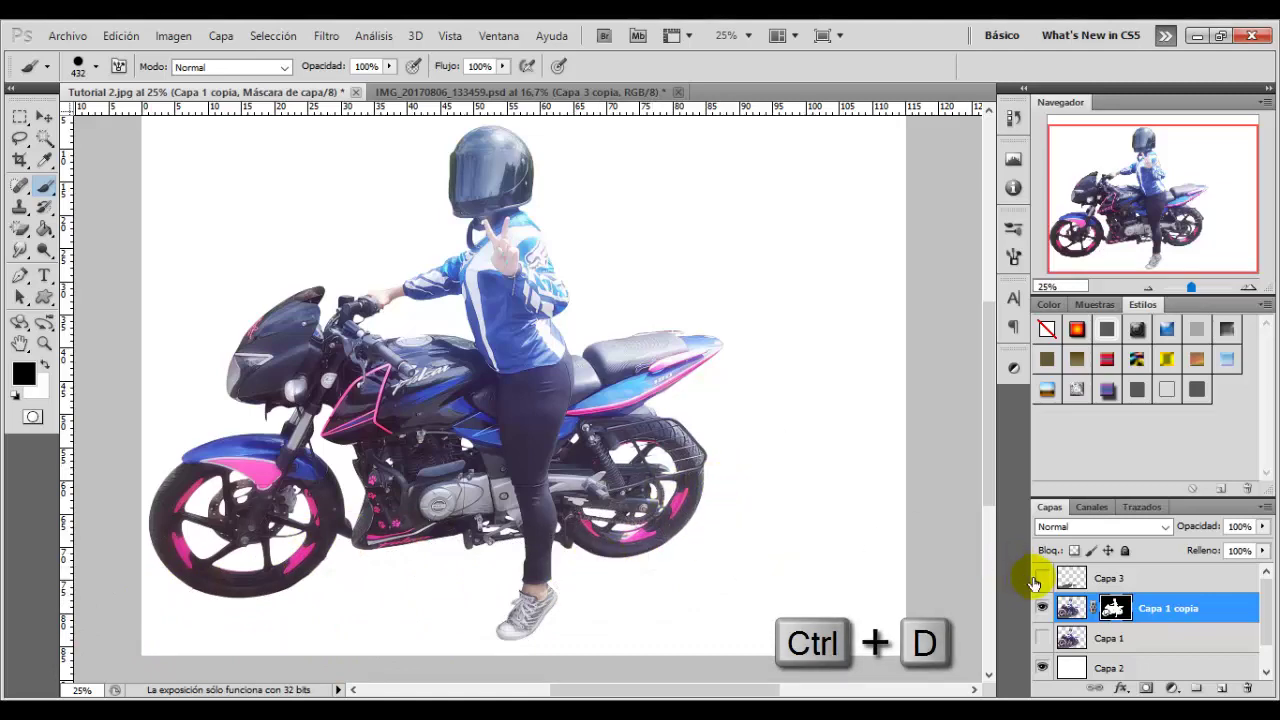
Compare with the Capa 3 shadow hidden and shown, leaving it visible and active.
click(1041, 578)
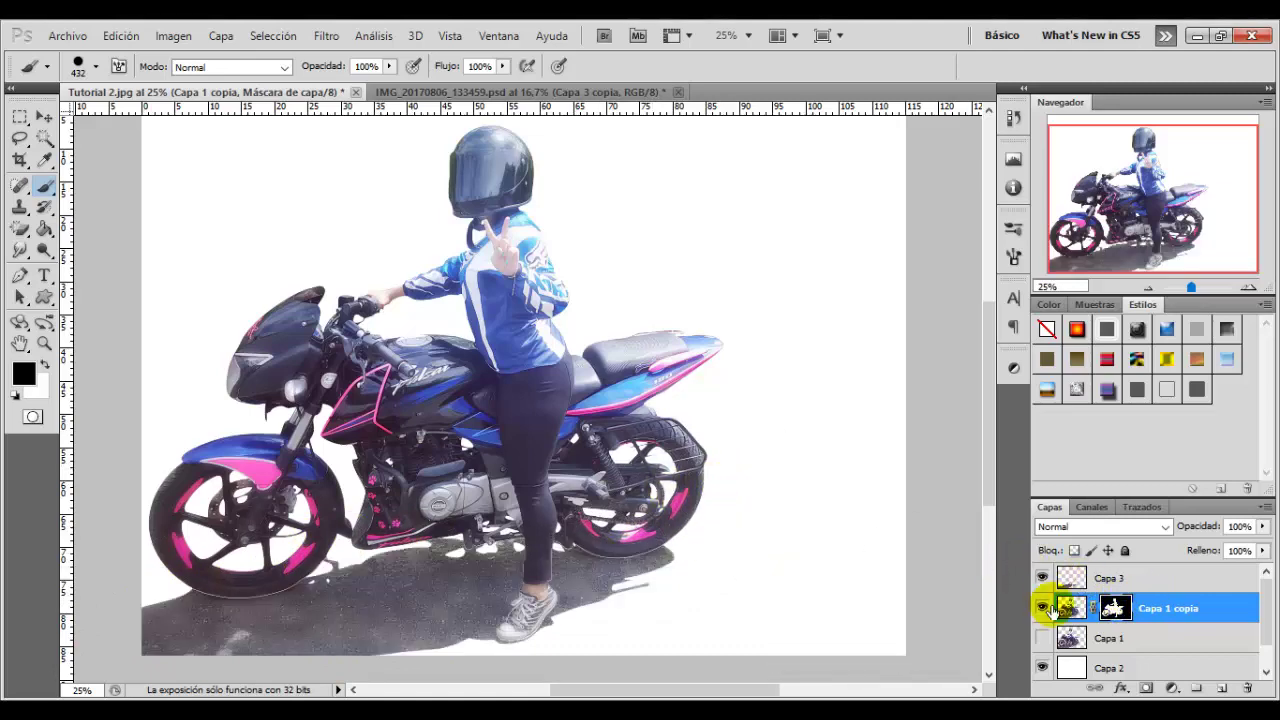
click(1043, 608)
click(1041, 578)
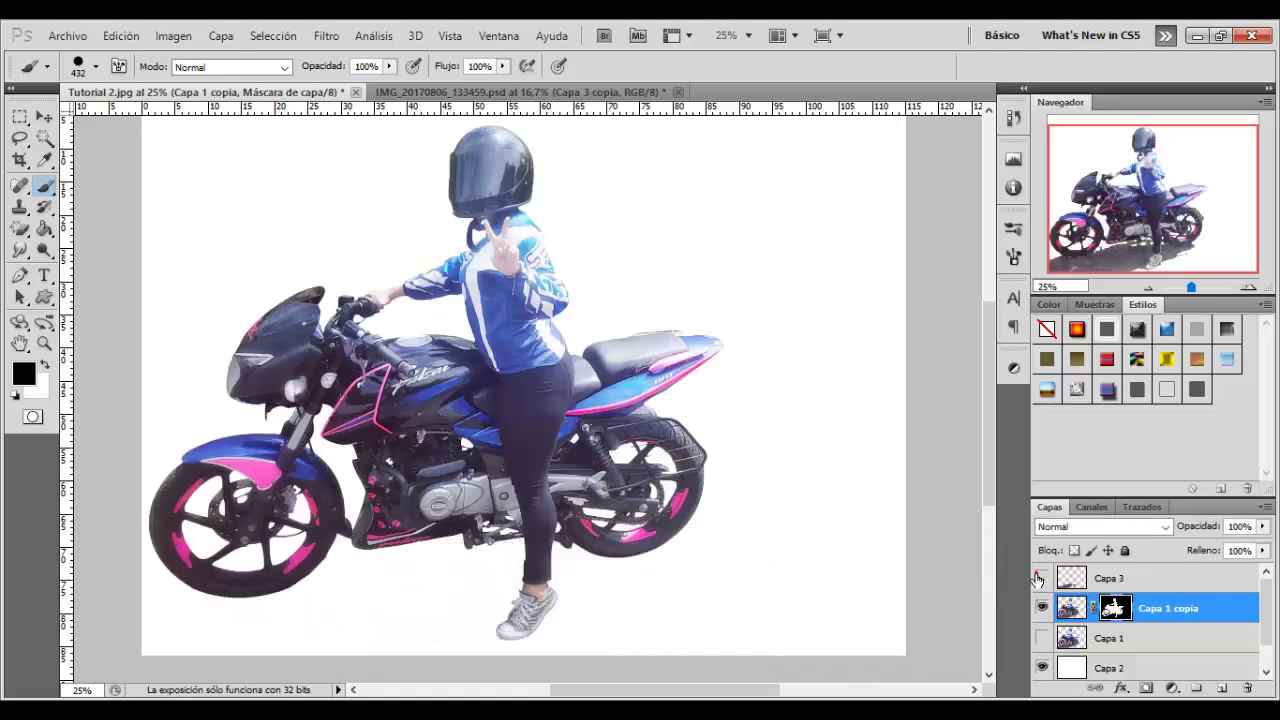
click(1041, 578)
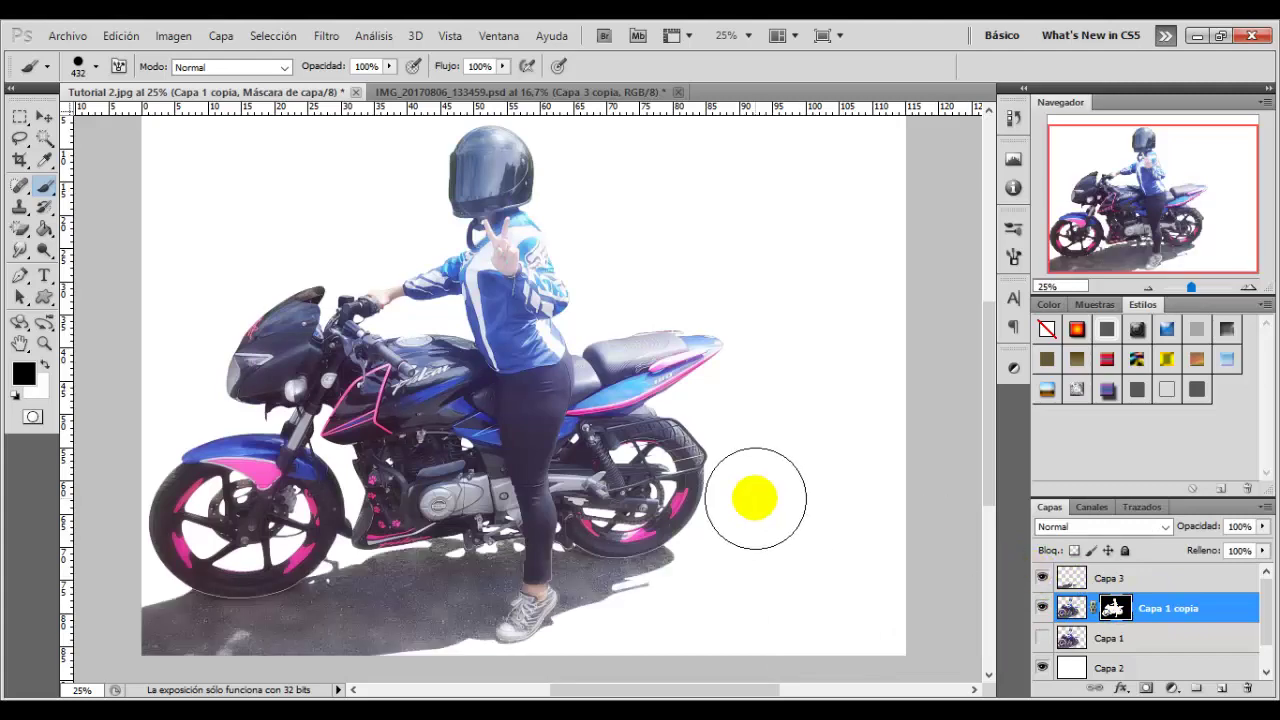
click(1142, 580)
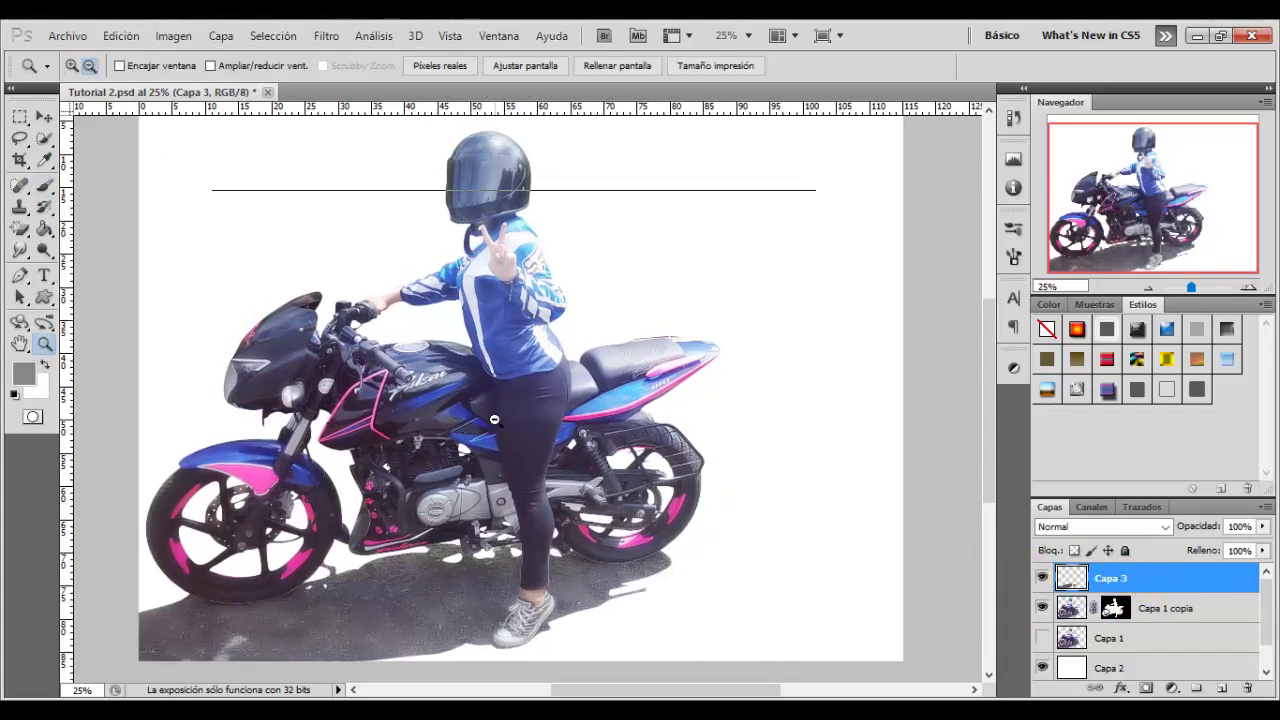
Scale the FondoNubes sunset sky across the canvas top, commit it, and move its layer lower.
click(494, 419)
mouse_move(590, 436)
mouse_down()
mouse_move(750, 562)
mouse_move(776, 564)
mouse_up()
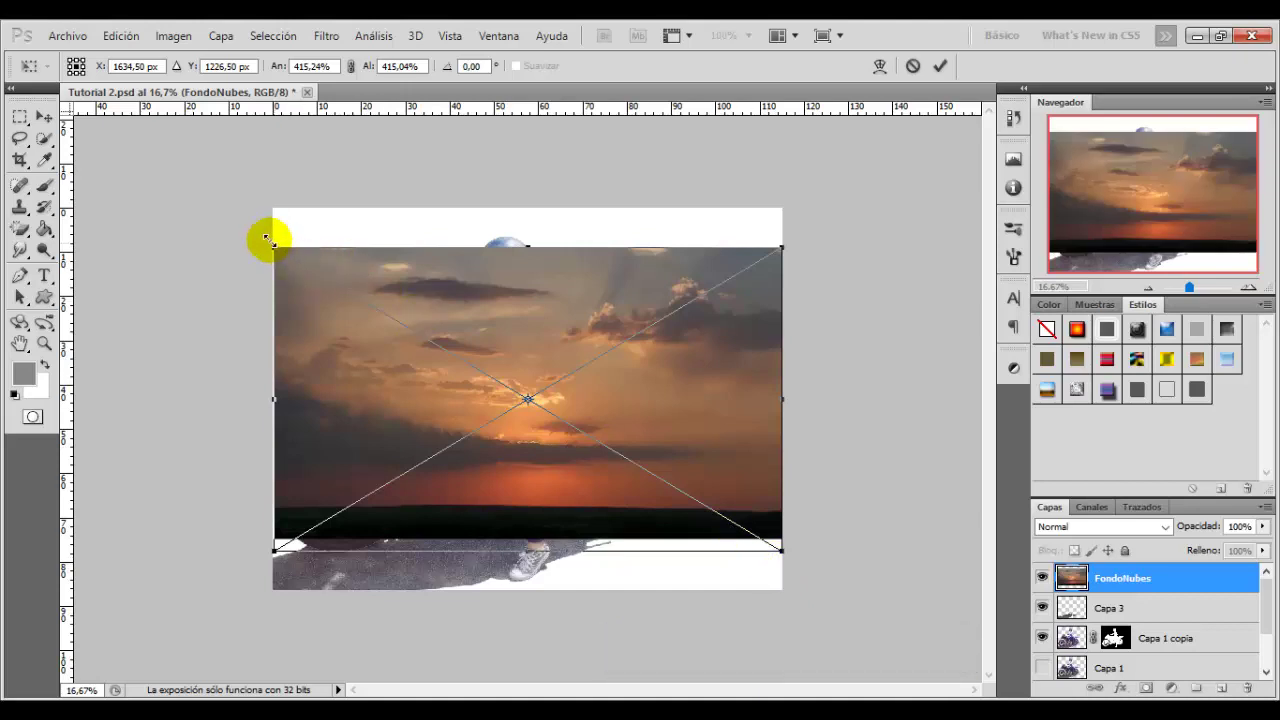
drag(273, 244, 271, 242)
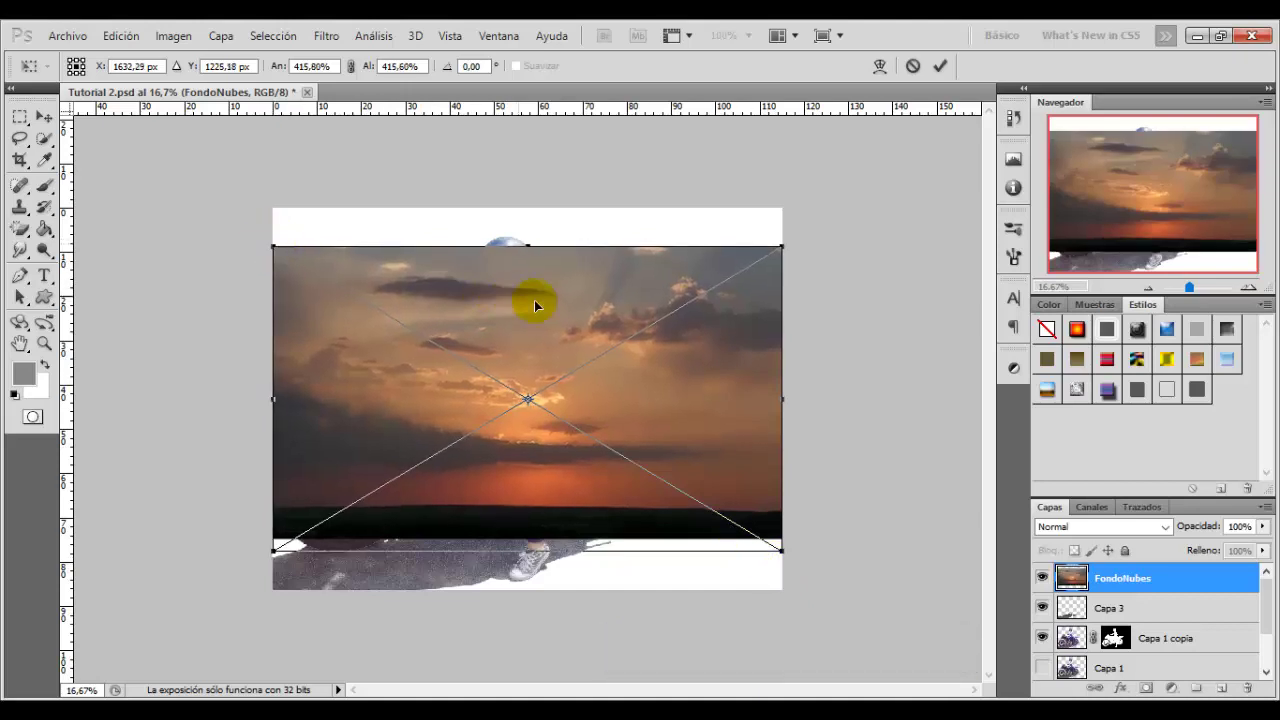
drag(550, 322, 544, 285)
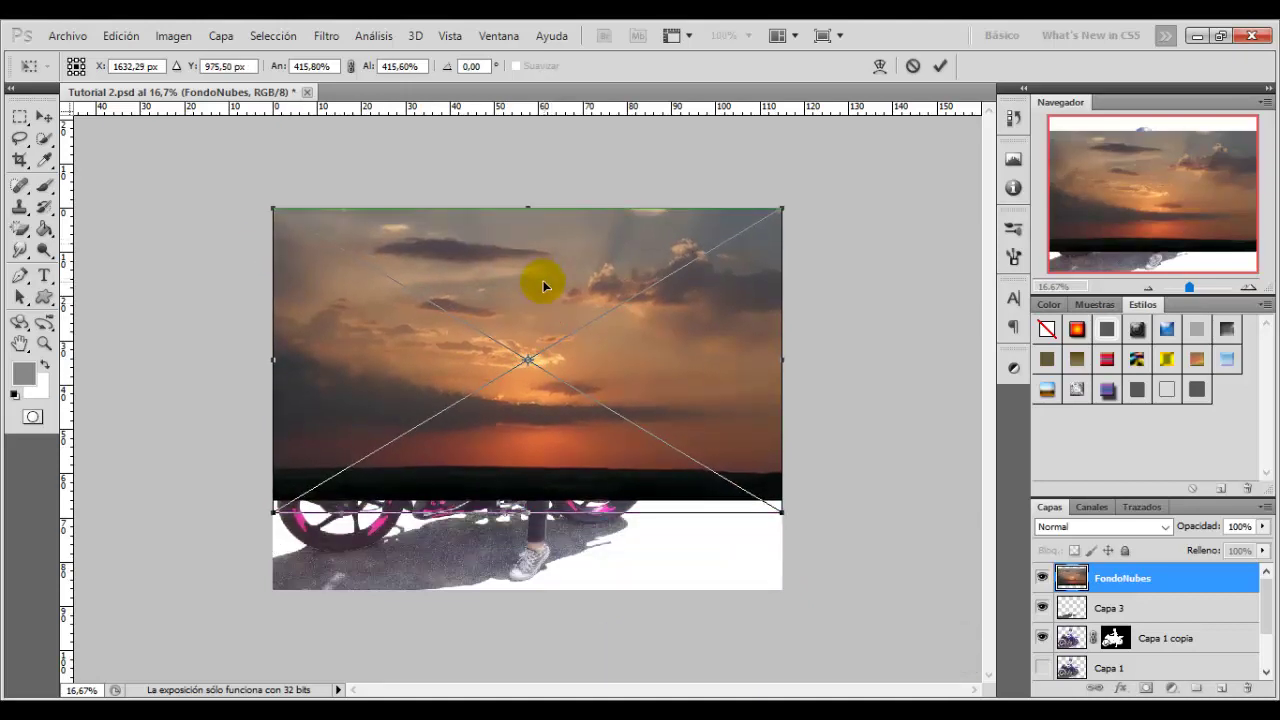
click(940, 65)
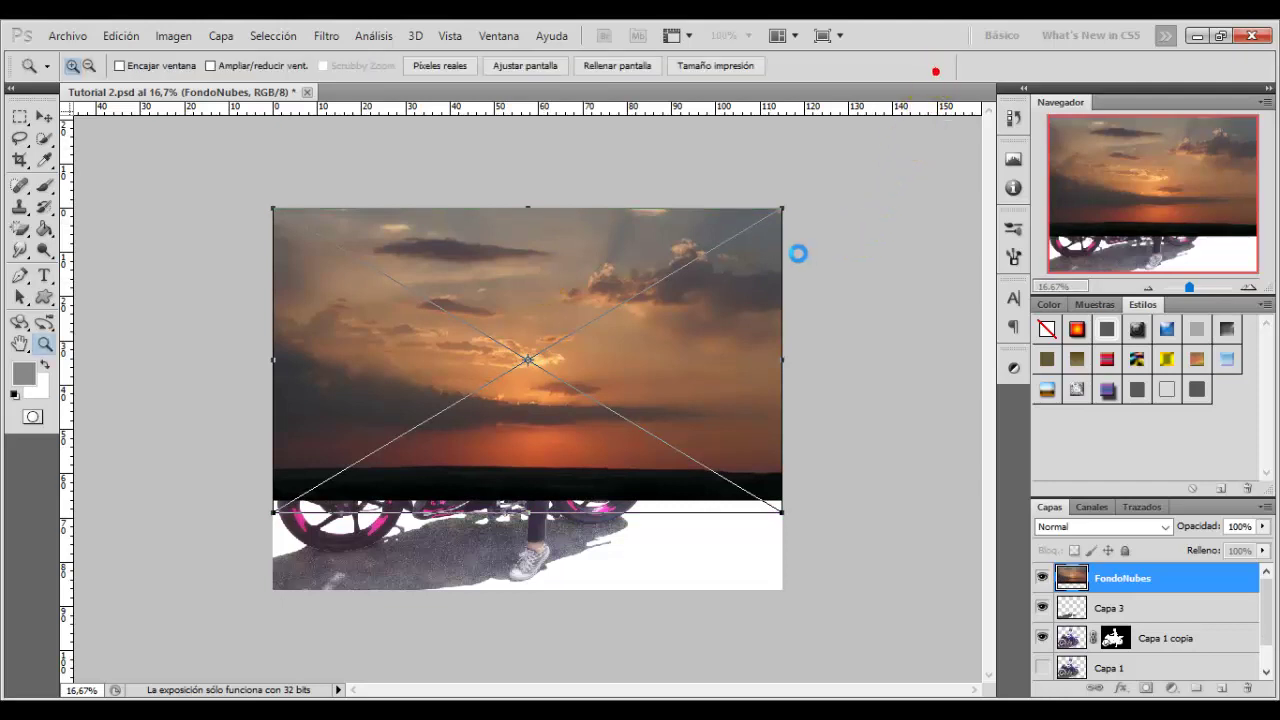
mouse_move(1112, 603)
mouse_down()
mouse_move(1130, 638)
mouse_move(1131, 615)
mouse_up()
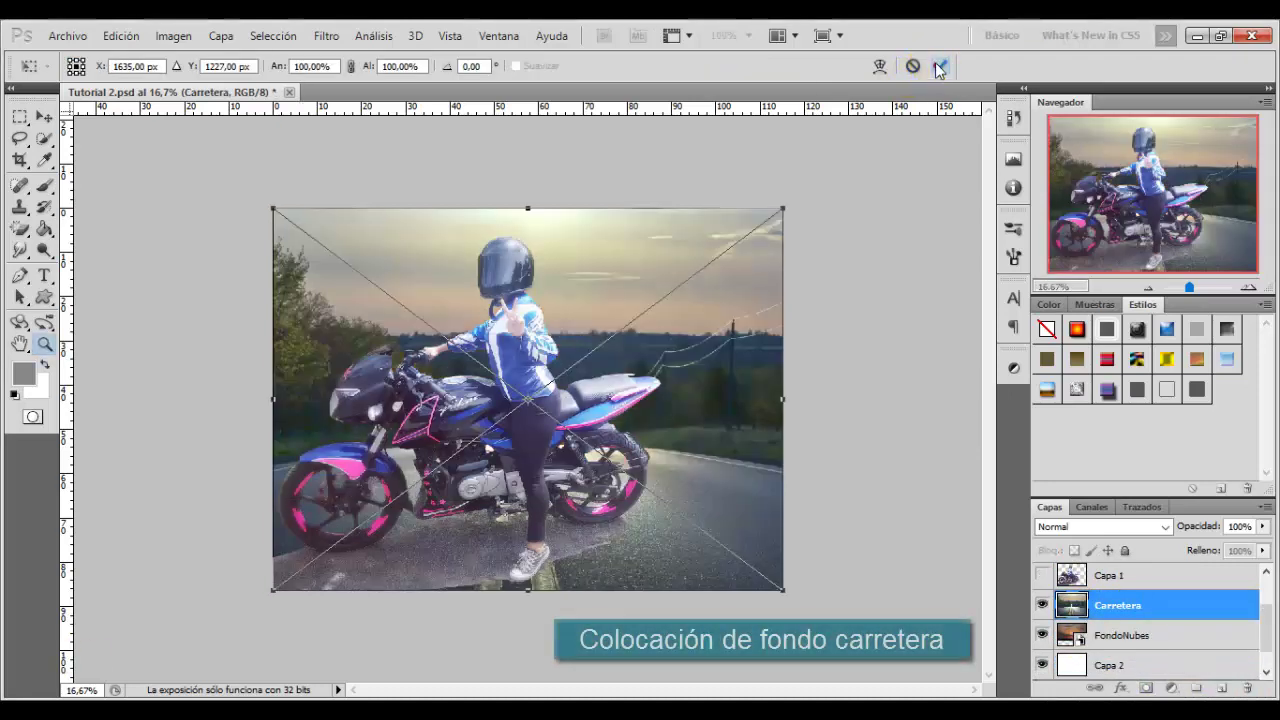
Move Carretera below FondoNubes, then enlarge the sky slightly with a free transform.
click(940, 68)
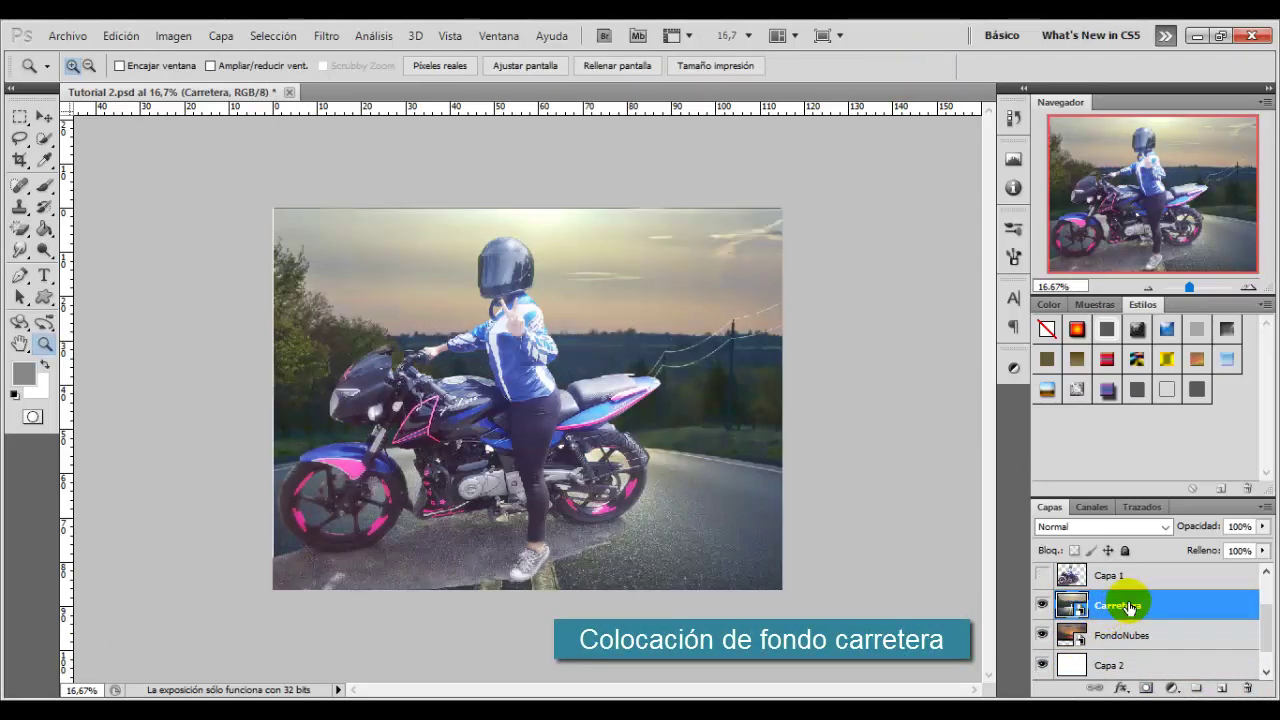
drag(1128, 605, 1130, 650)
click(1124, 612)
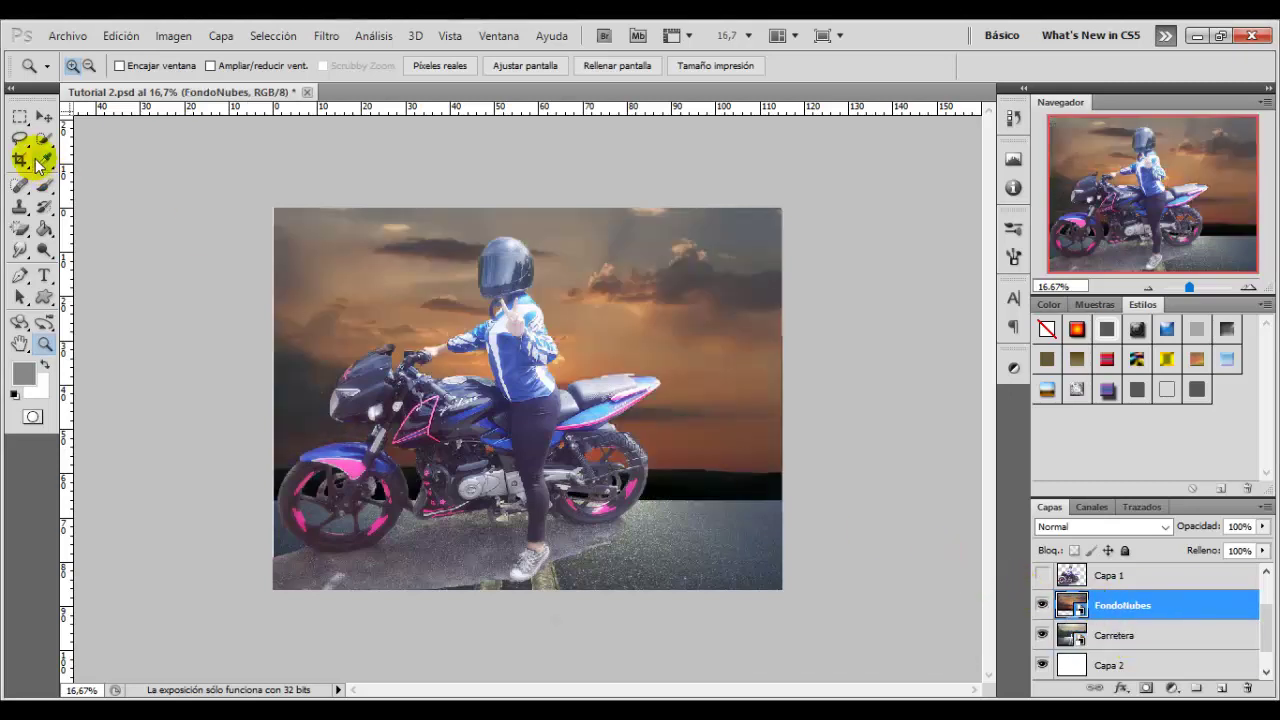
click(45, 117)
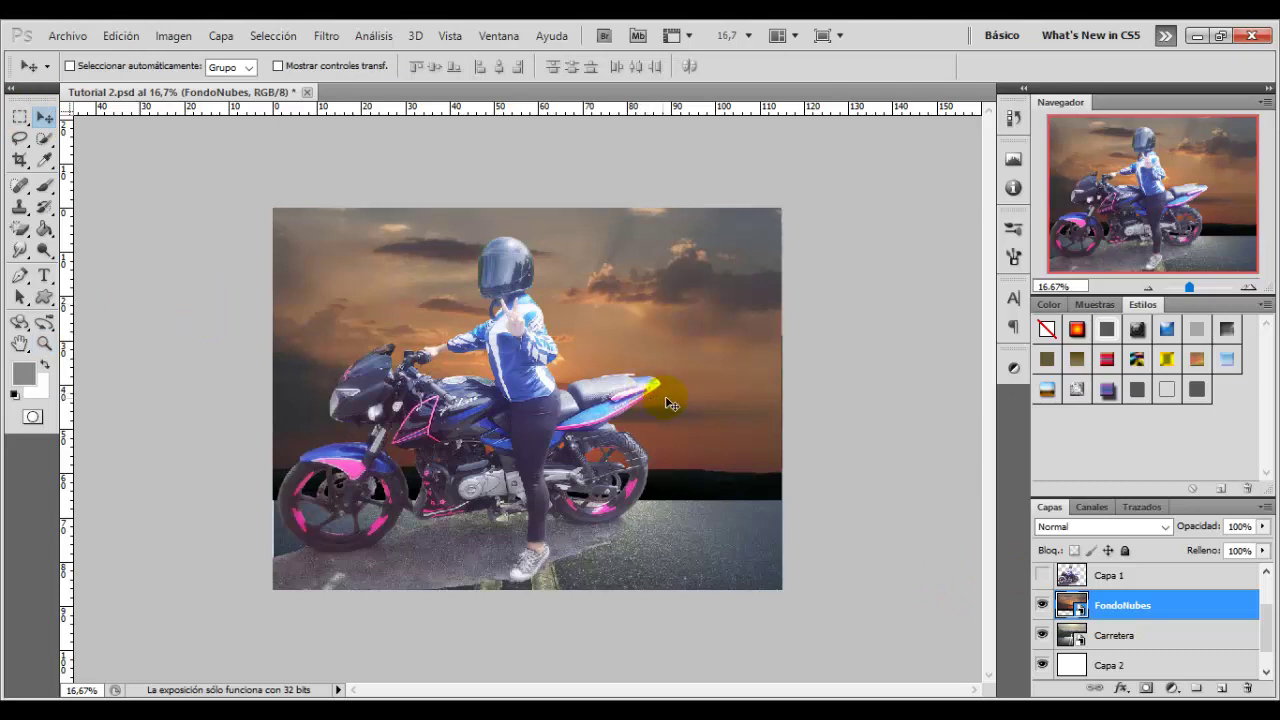
key(ctrl+t)
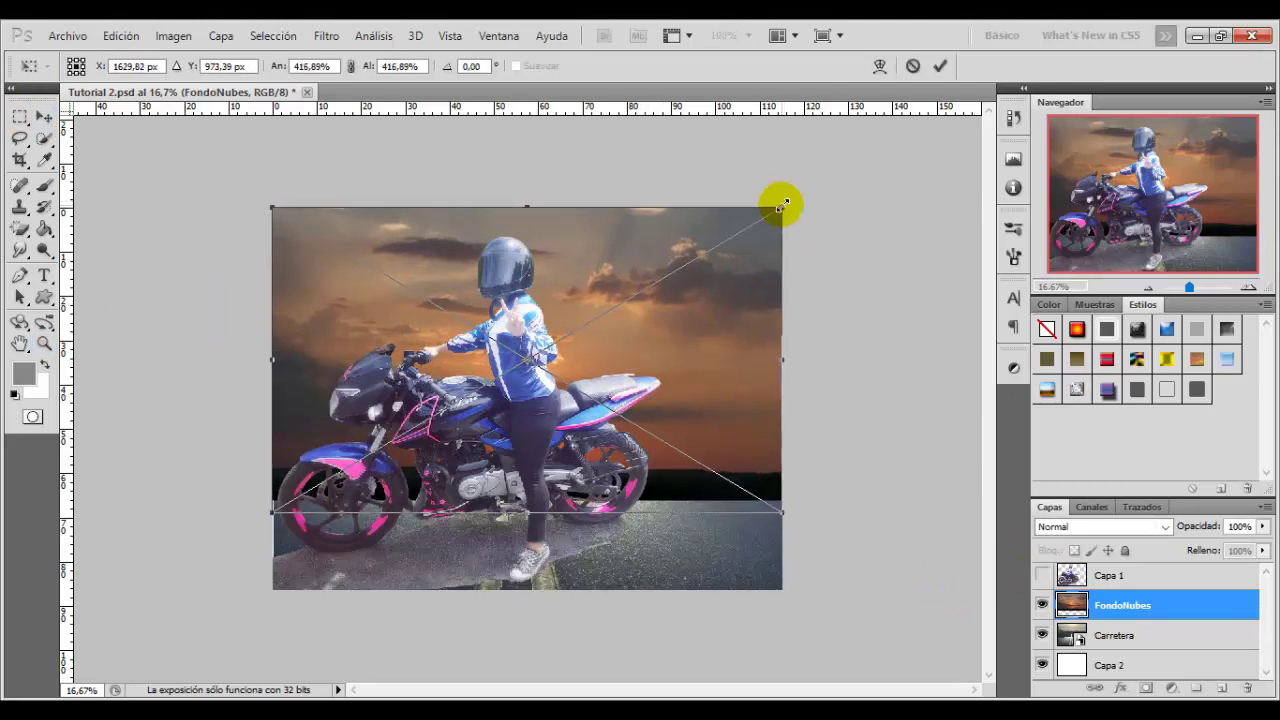
click(940, 68)
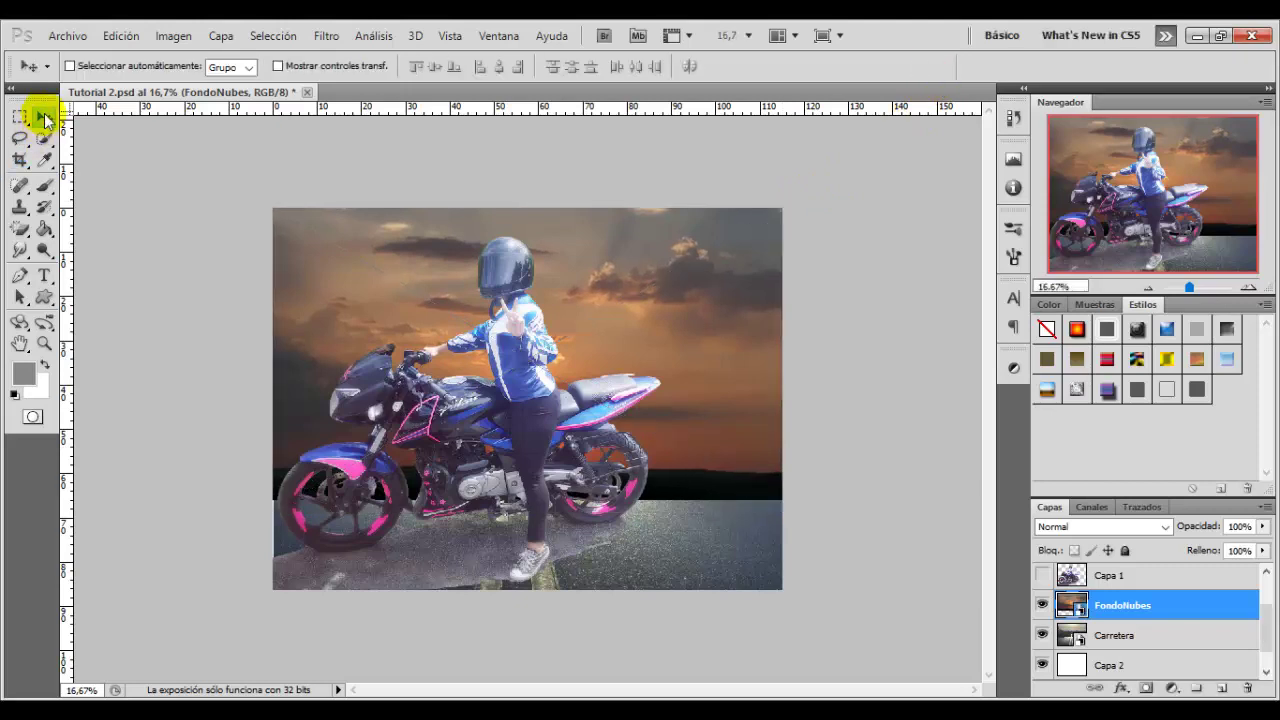
Rasterize FondoNubes and set Match Color's source to Tutorial 2.psd, layer Carretera.
right_click(1127, 608)
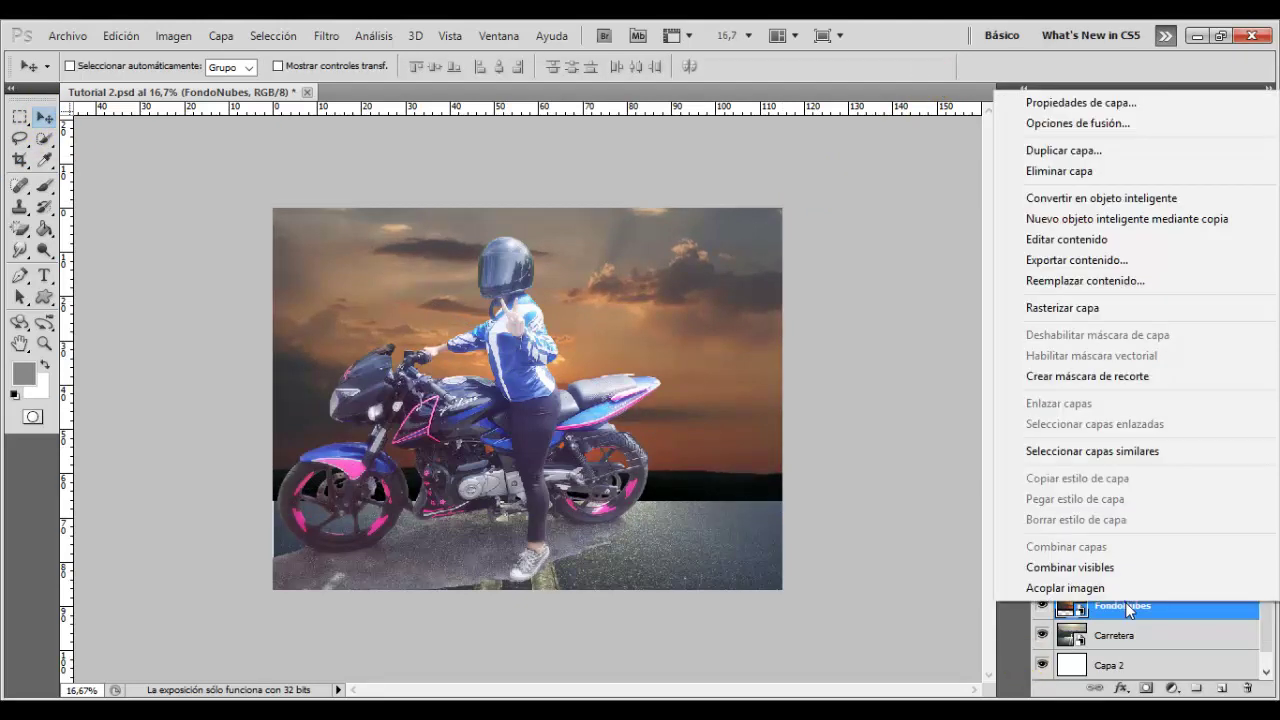
click(1062, 307)
click(170, 36)
mouse_move(186, 82)
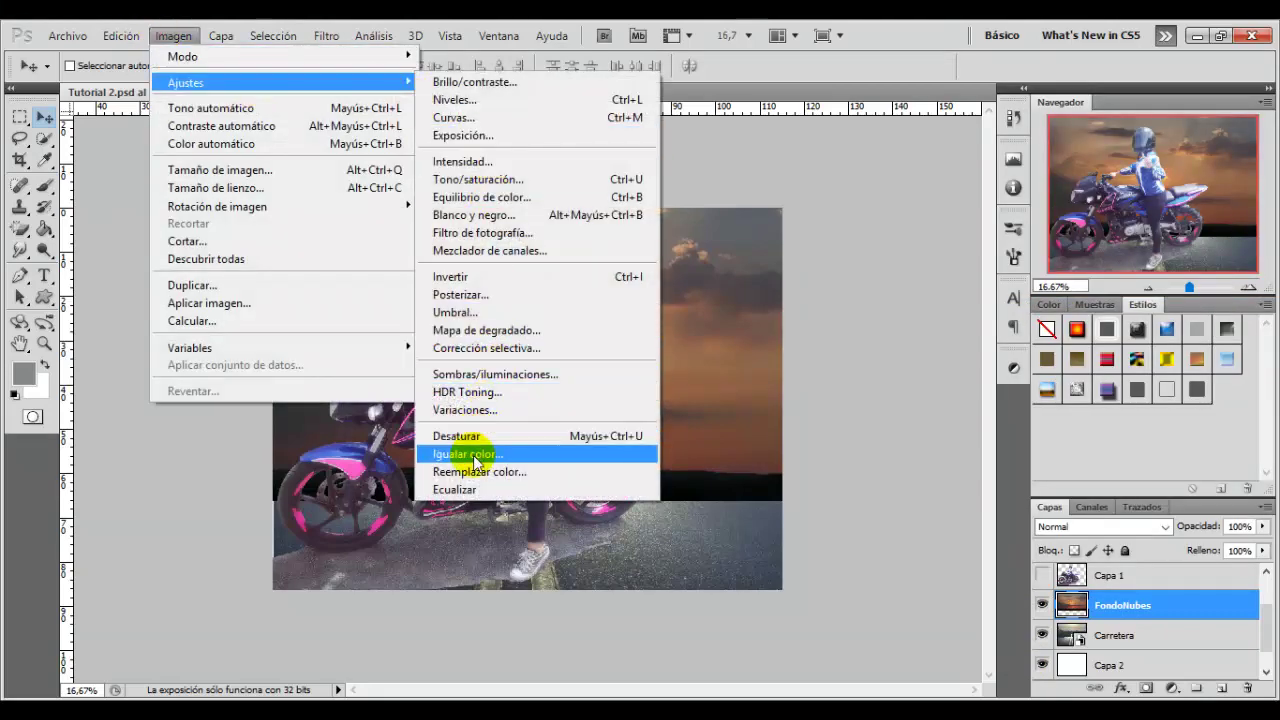
click(478, 455)
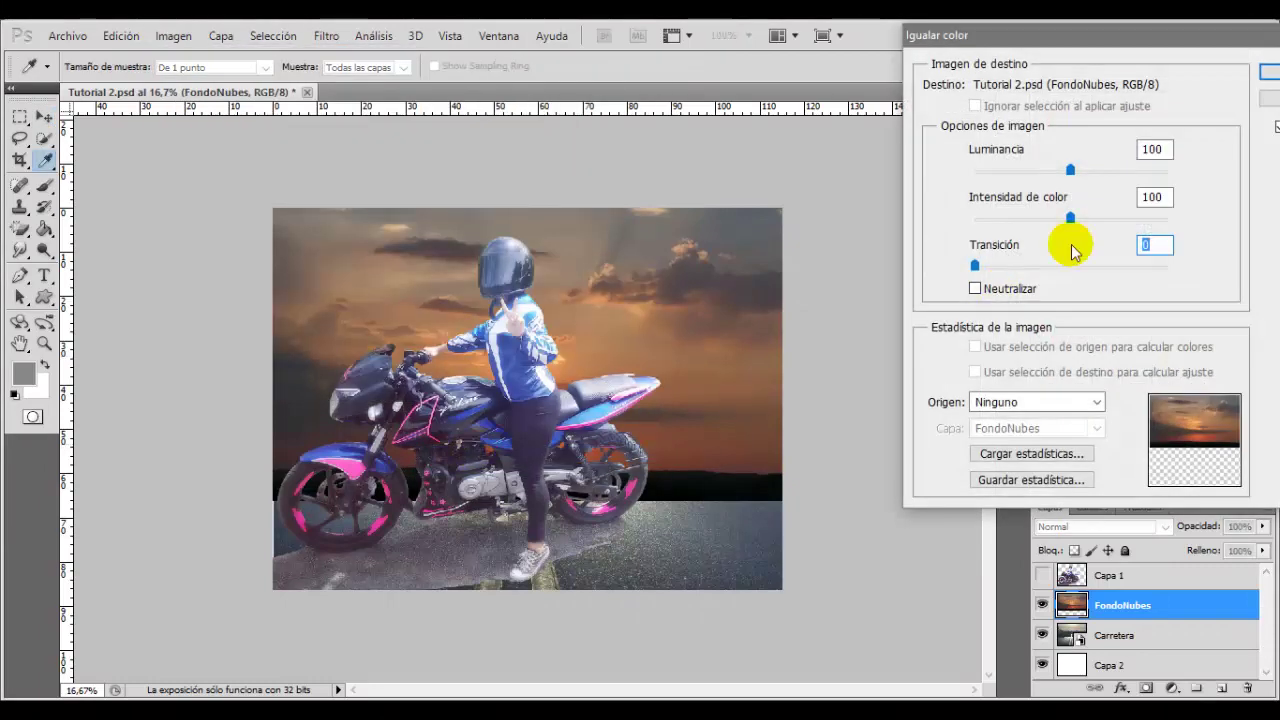
click(1040, 401)
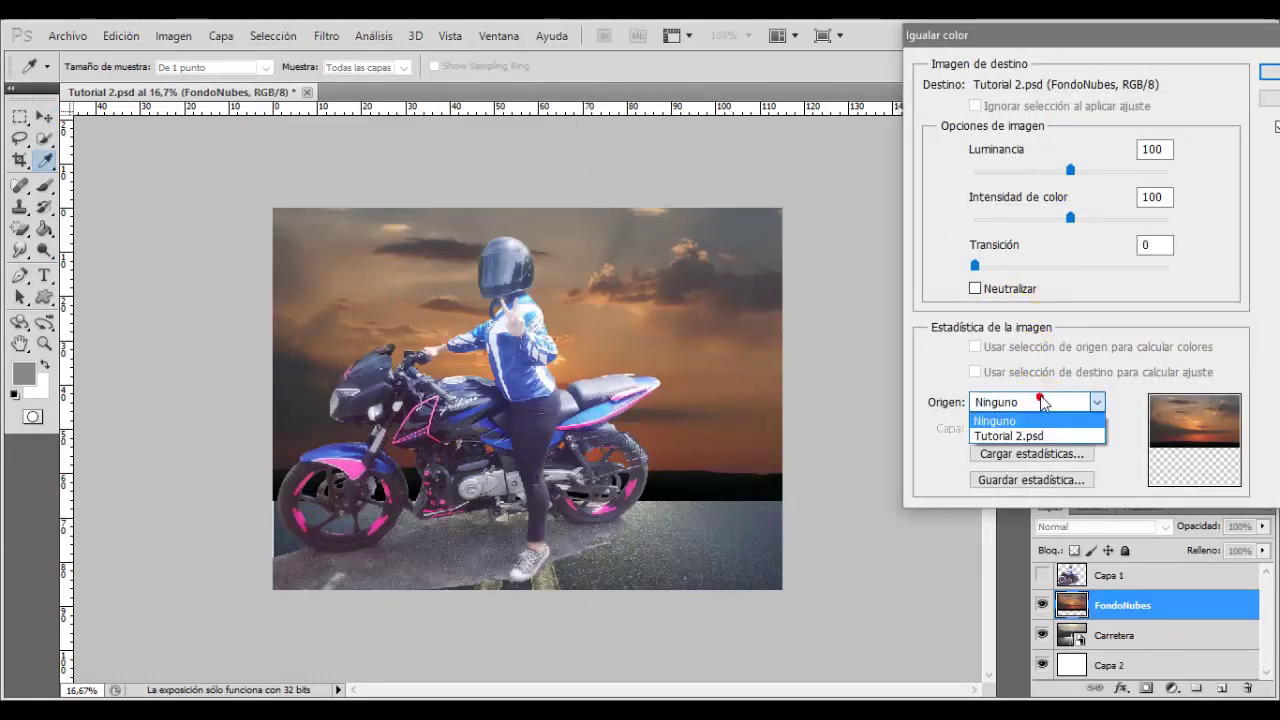
click(1035, 438)
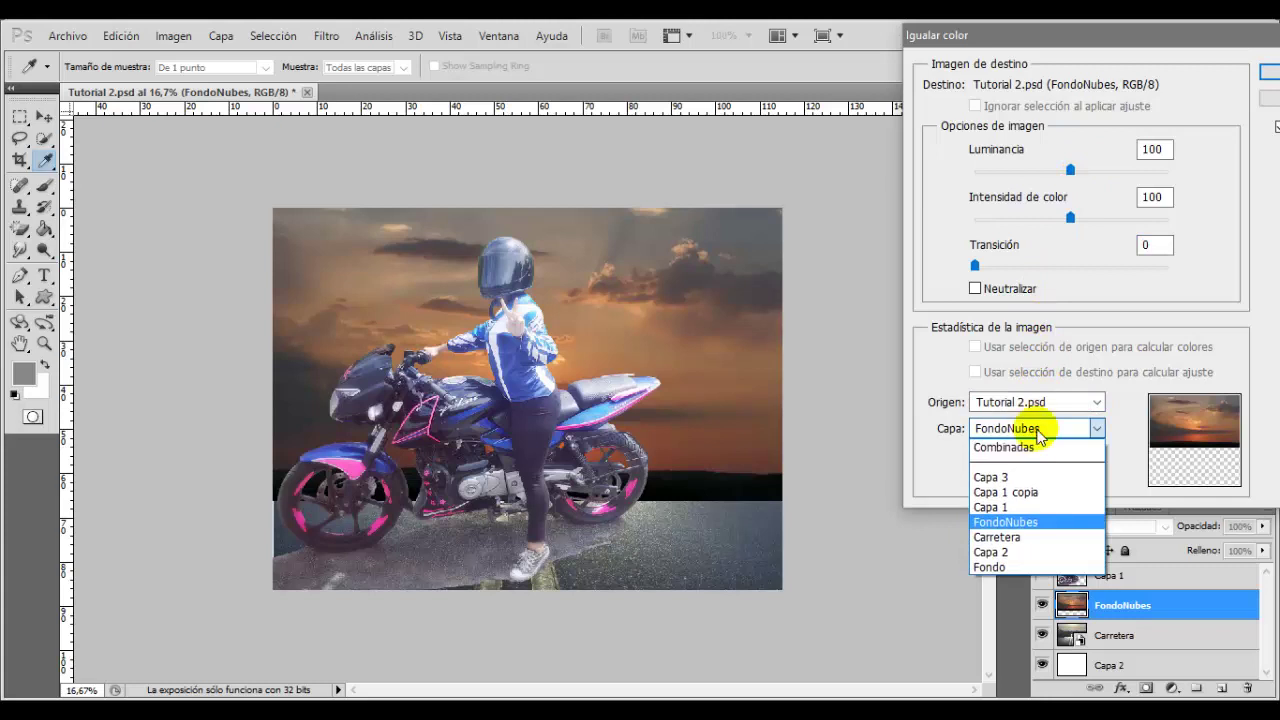
click(1005, 537)
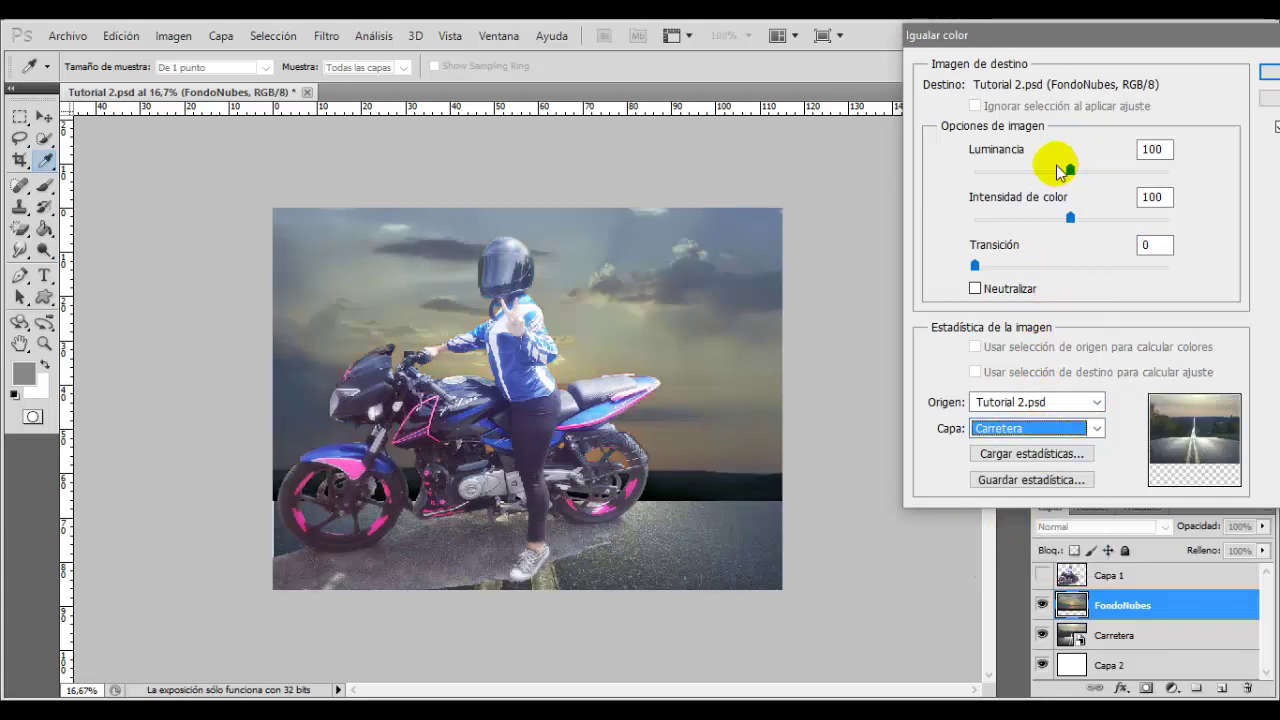
Set Luminance 120 and Fade 20, apply the match, then hide the sky to compare.
double_click(1150, 150)
text(1)
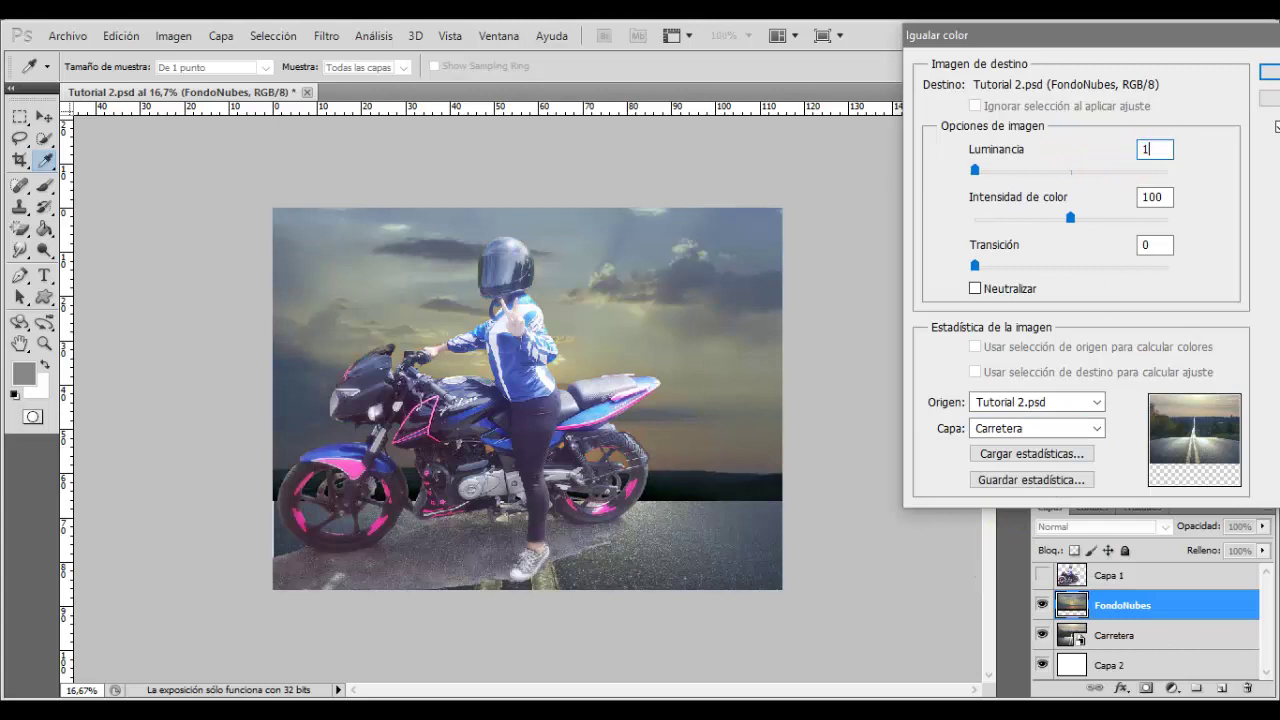
text(220)
double_click(1163, 148)
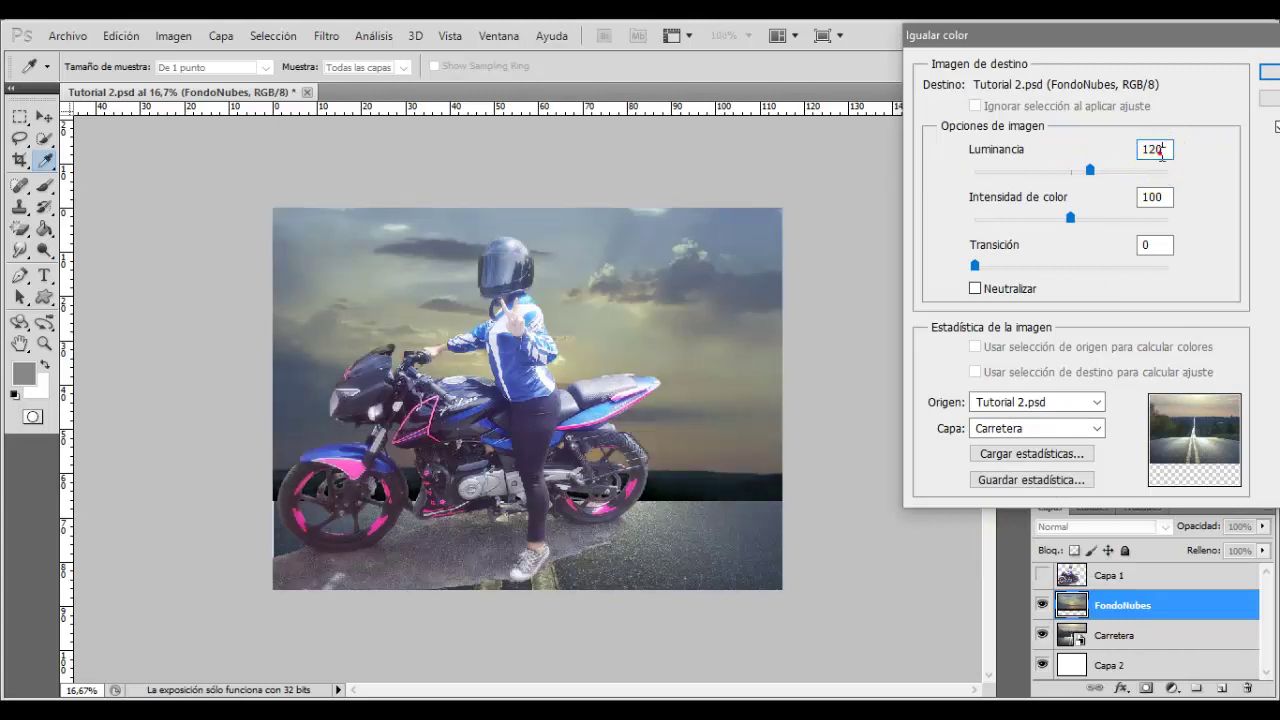
click(1152, 244)
text(20)
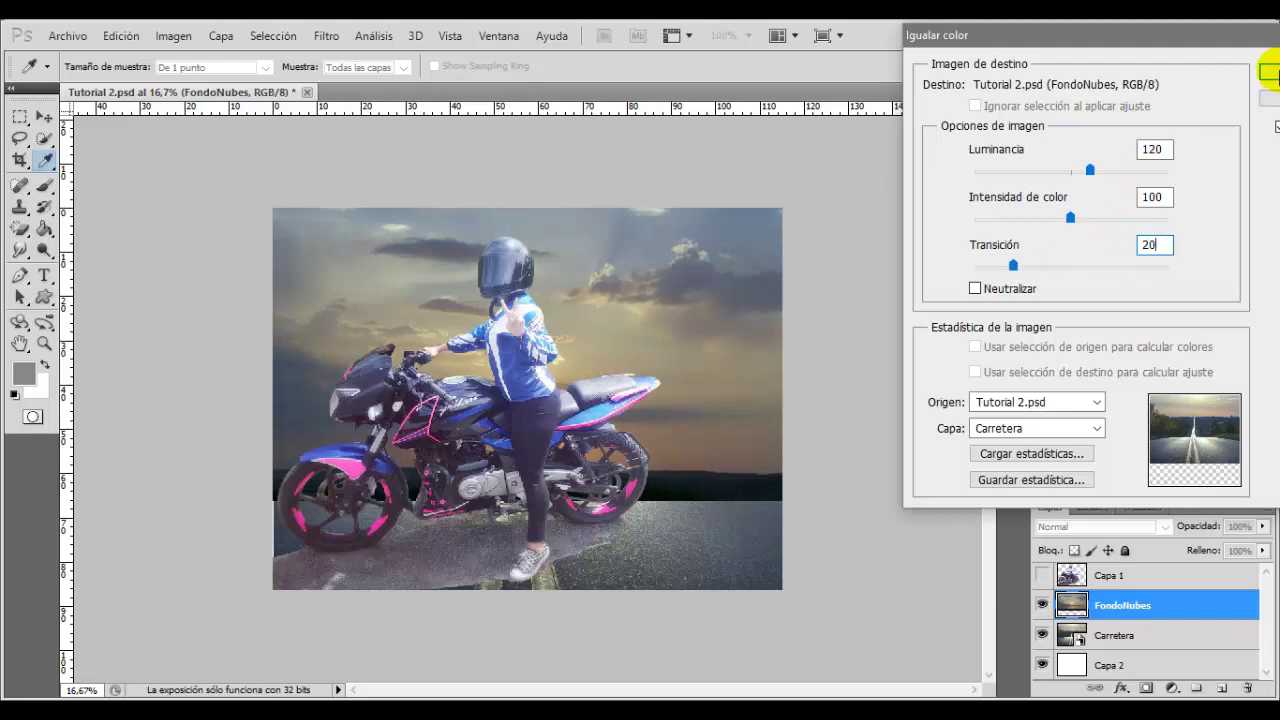
click(1268, 72)
click(1042, 605)
Toggle FondoNubes visibility to compare the sky against the road, leaving FondoNubes selected.
click(1042, 605)
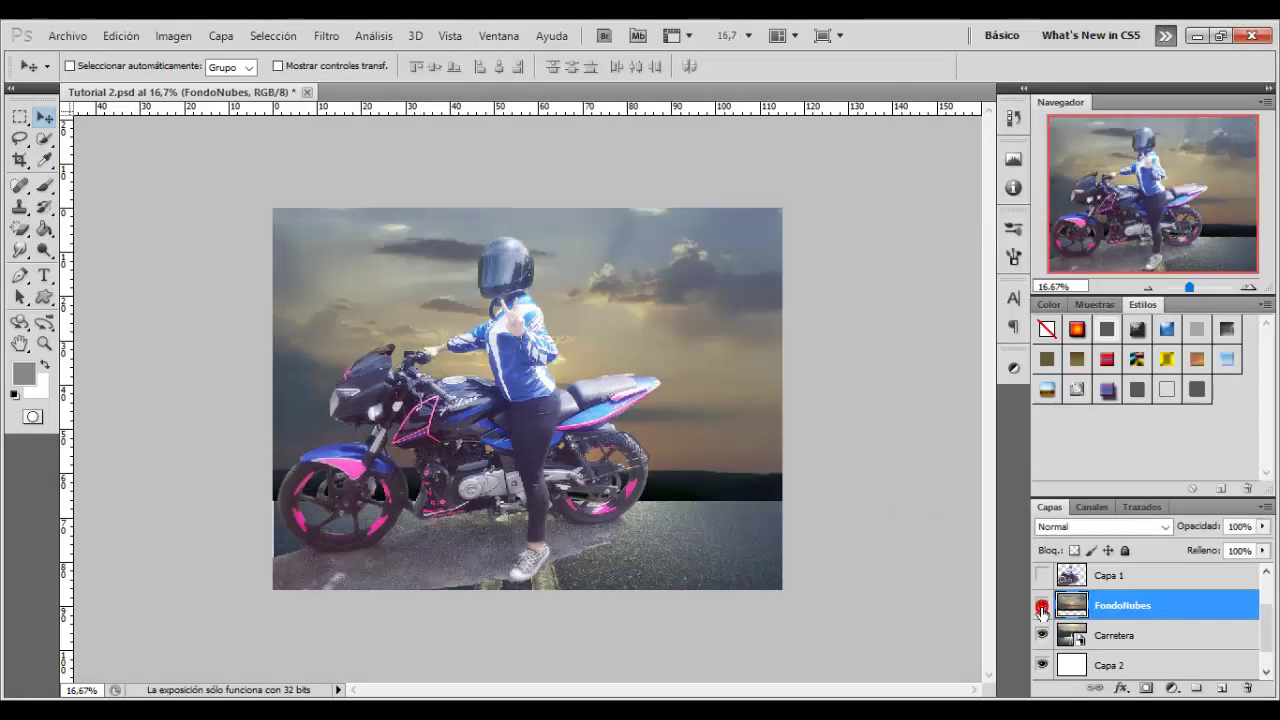
click(1042, 606)
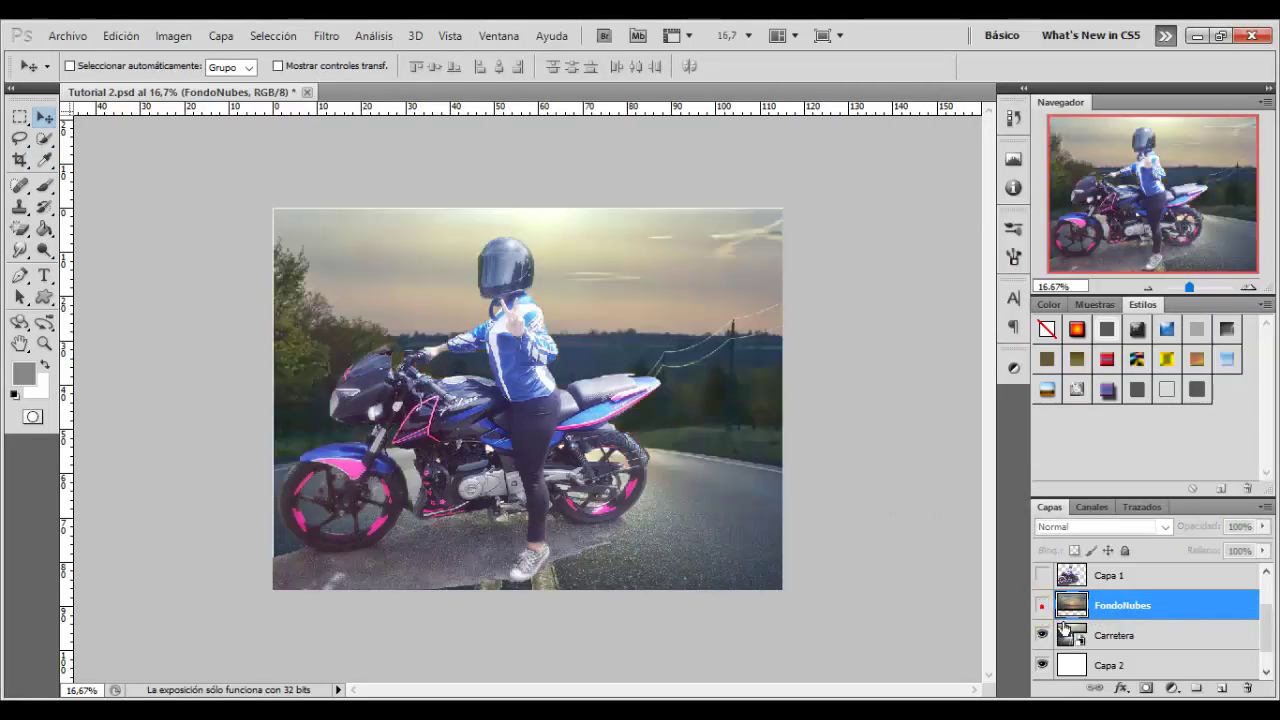
click(1099, 636)
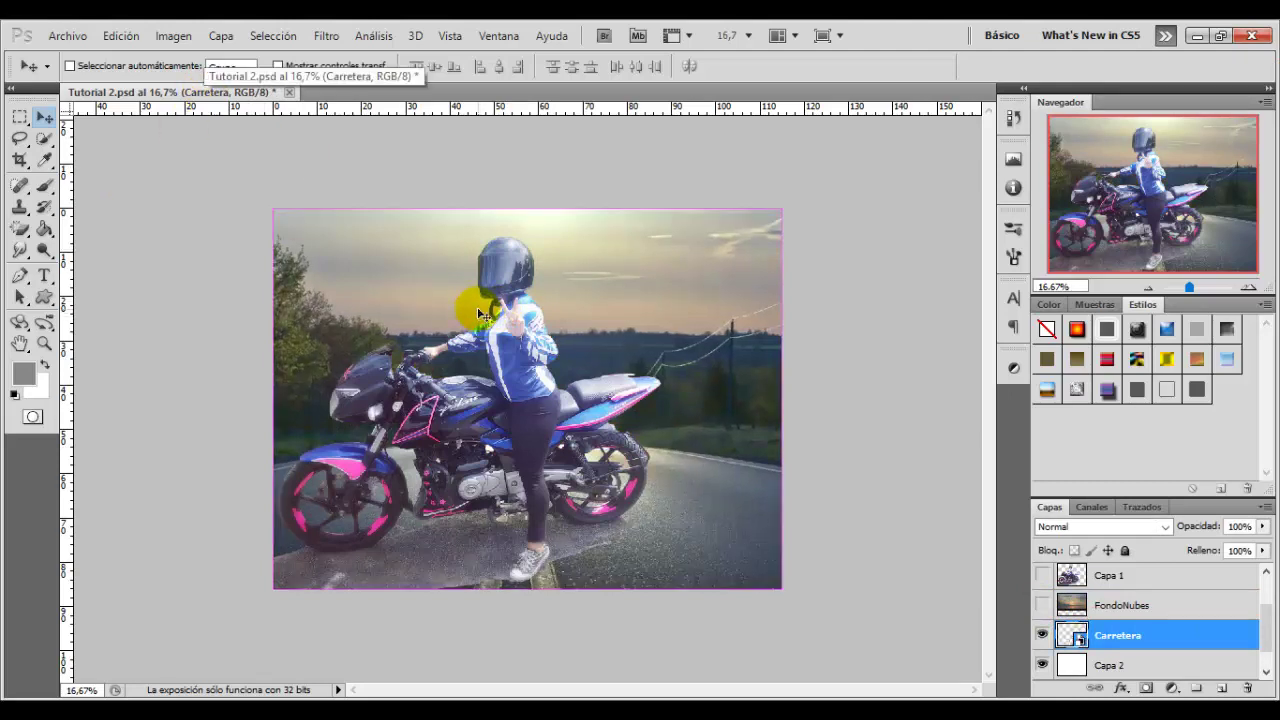
click(1086, 603)
click(1042, 605)
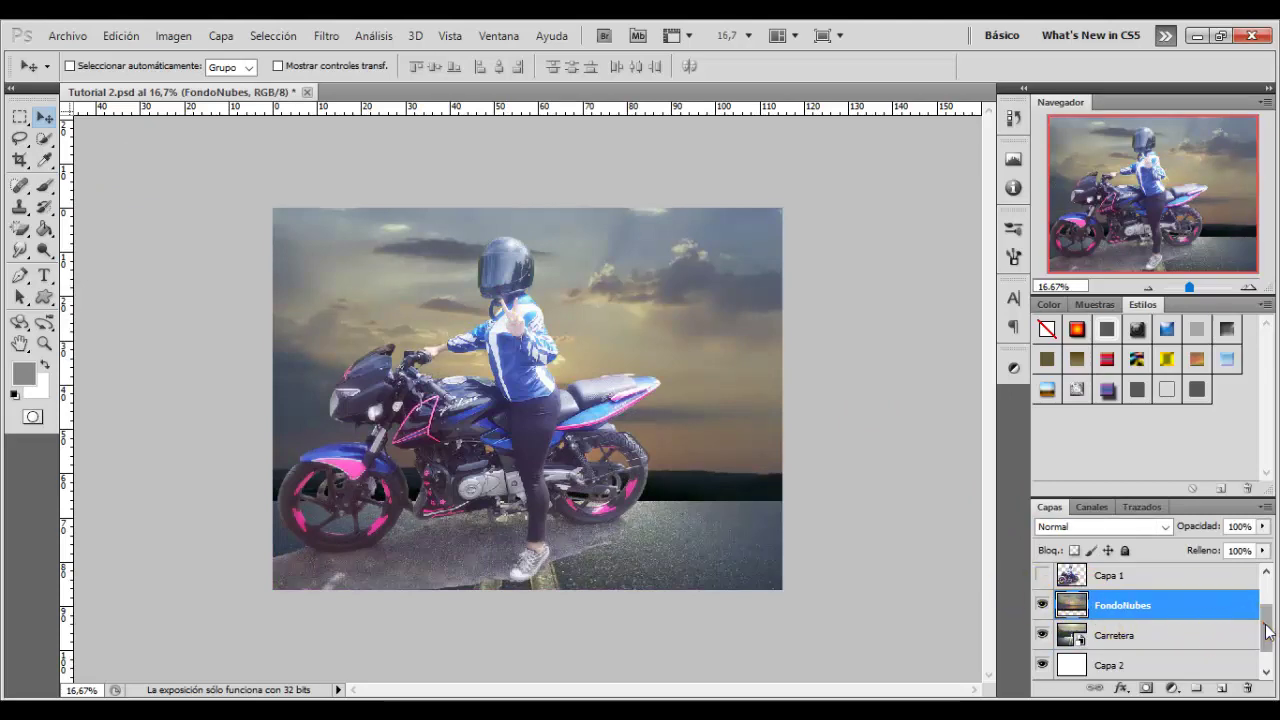
drag(1266, 630, 1262, 610)
Apply an 8.5-pixel Gaussian blur to FondoNubes and add a layer mask.
click(327, 35)
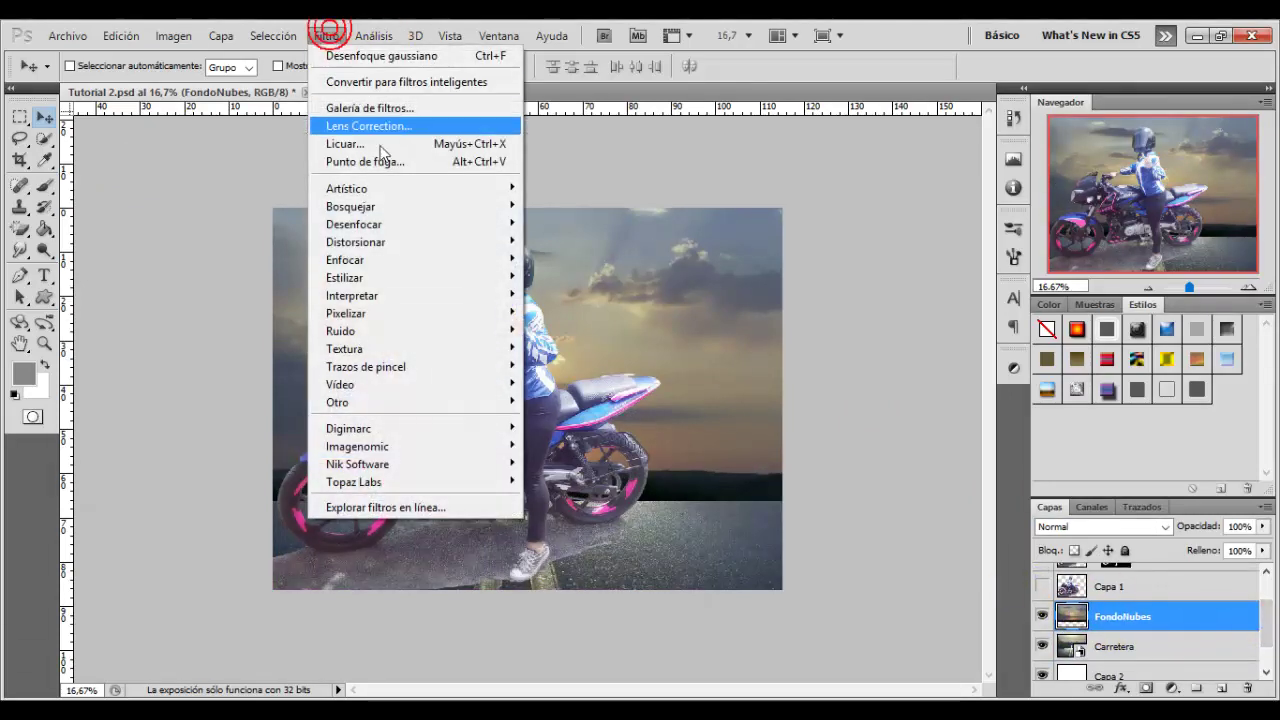
mouse_move(354, 224)
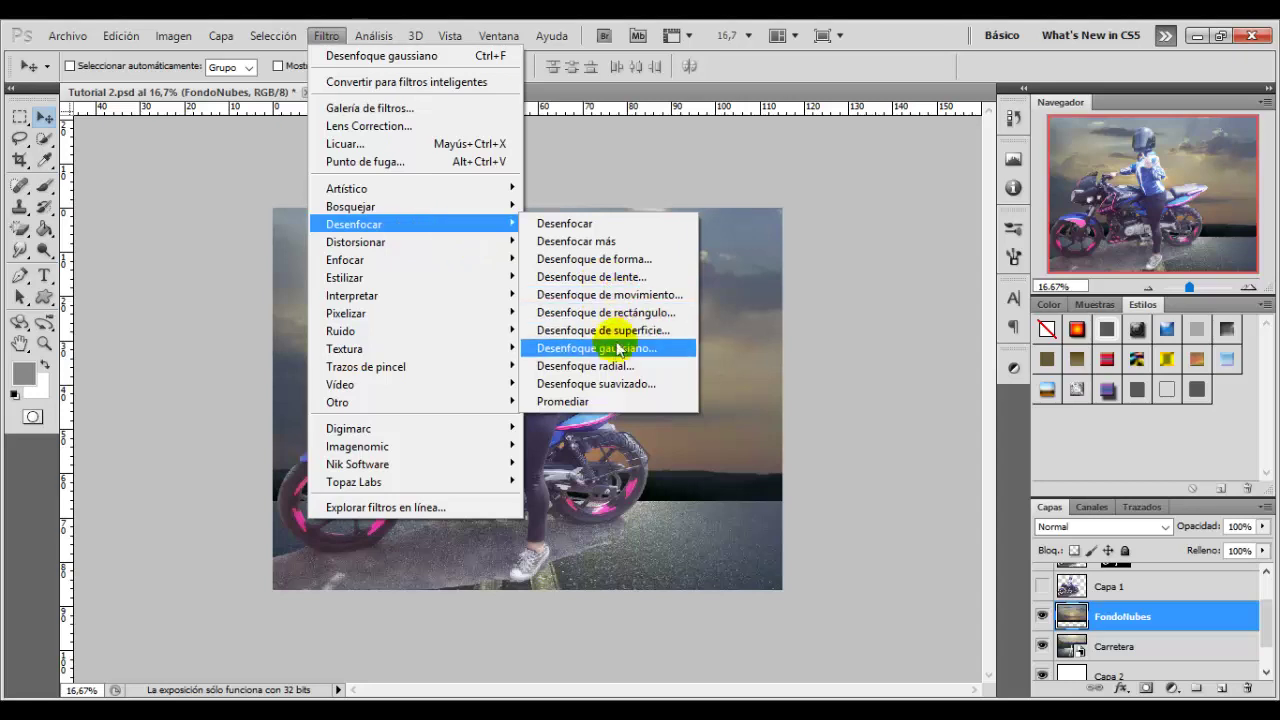
click(618, 348)
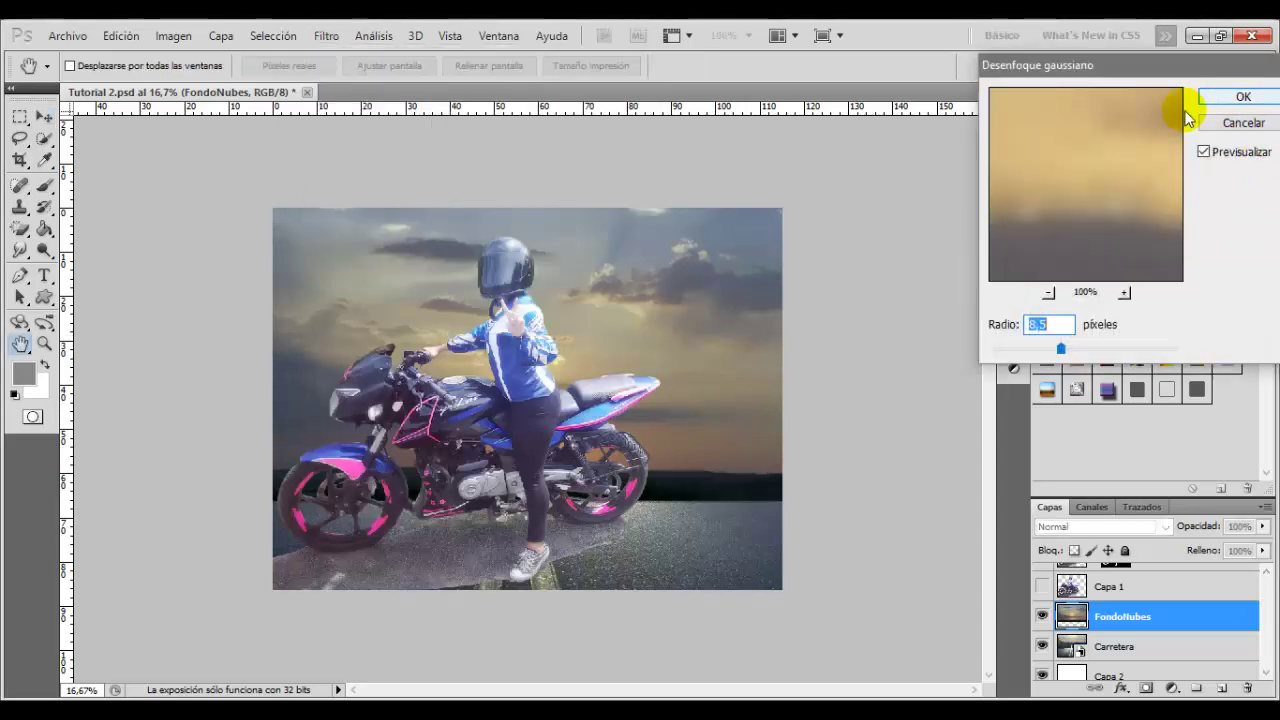
click(1234, 100)
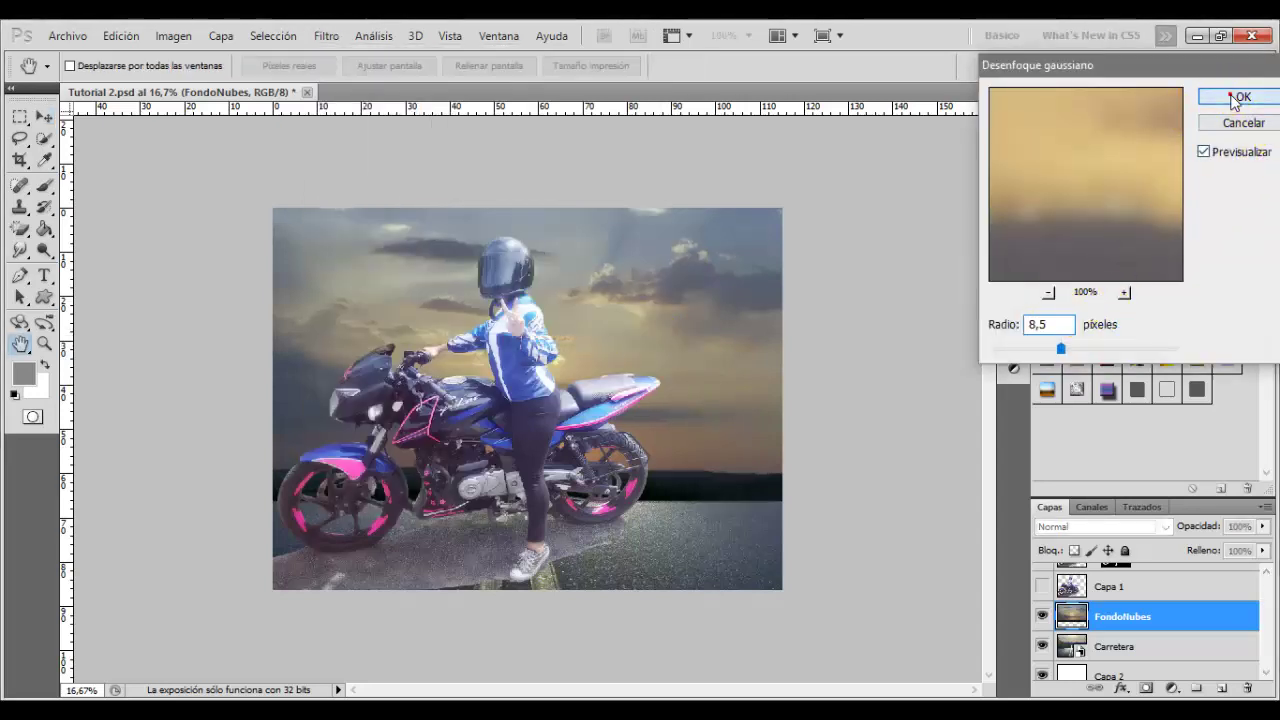
click(1145, 689)
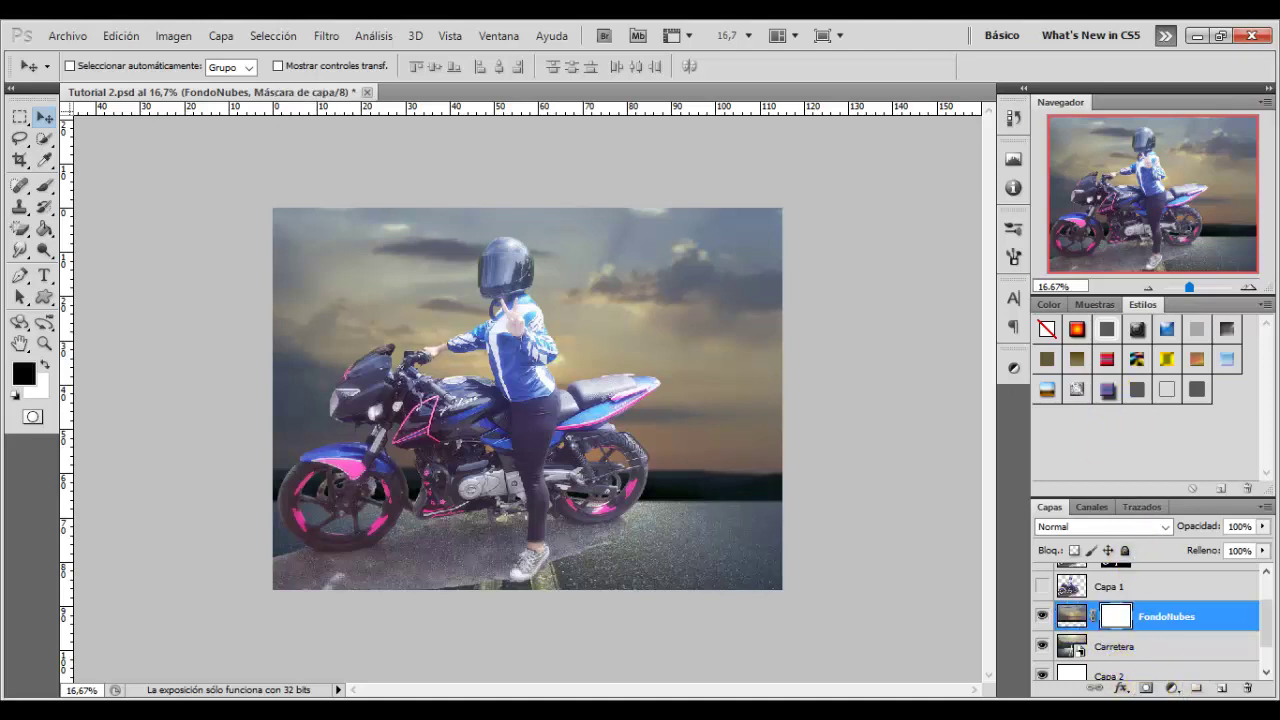
Add Curvas 1 clipped to FondoNubes, raising its midpoint to Input 142, Output 160.
click(1172, 689)
click(1136, 421)
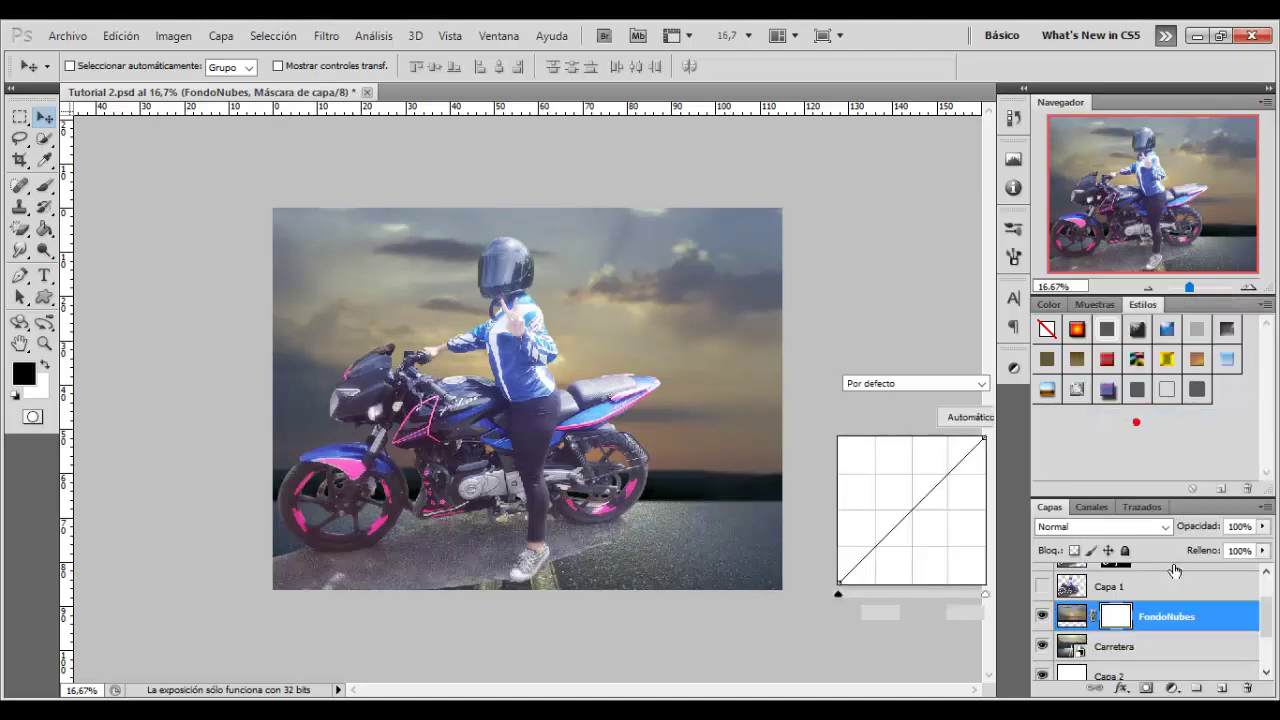
click(1155, 622)
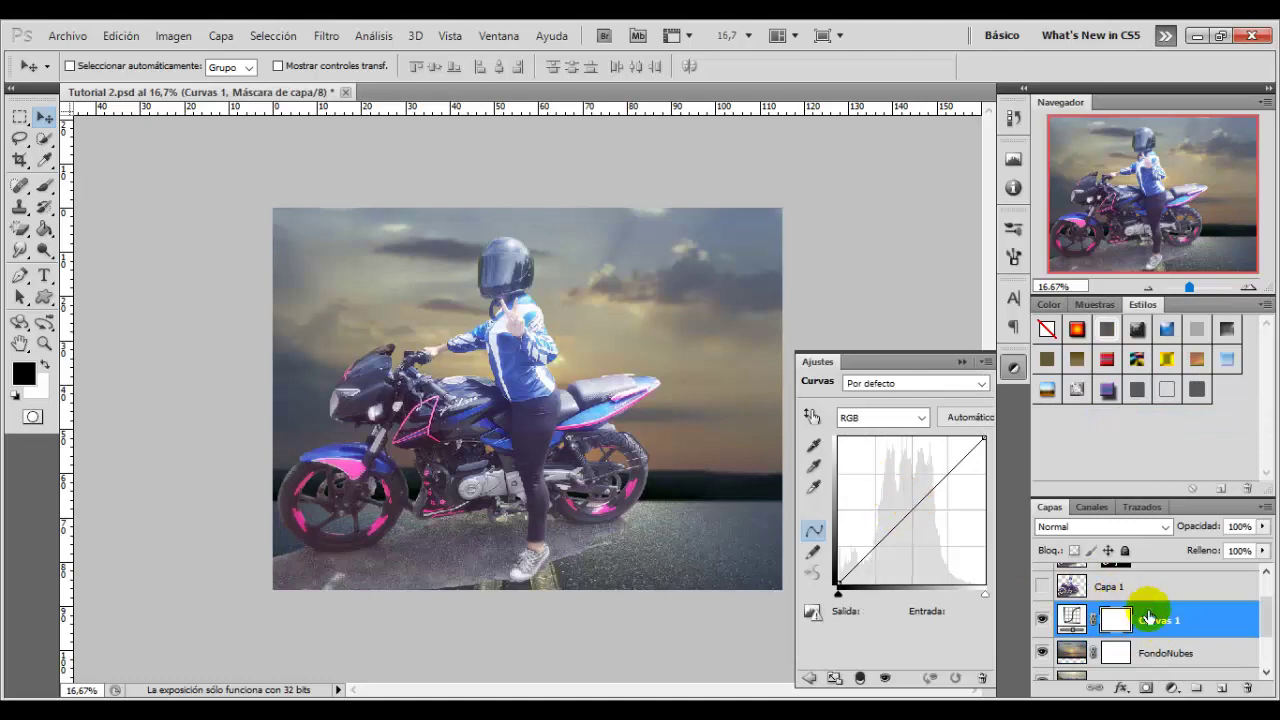
right_click(1150, 612)
click(1088, 387)
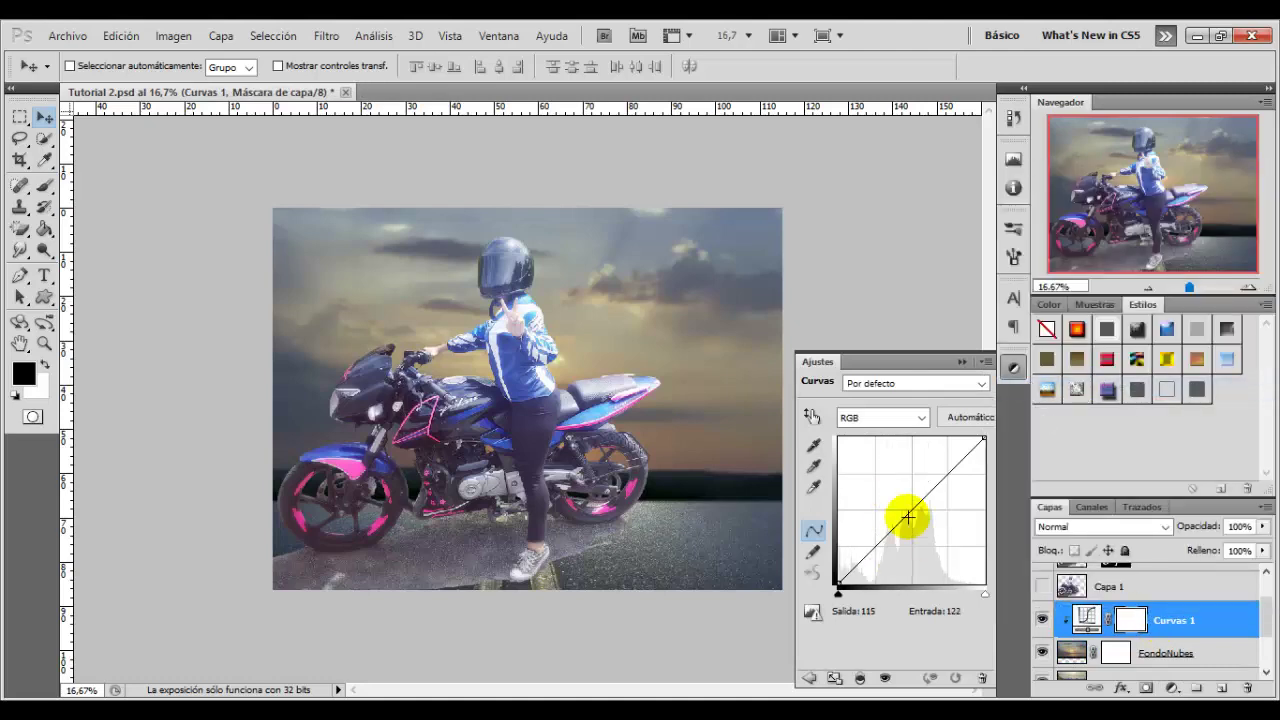
drag(903, 517, 919, 492)
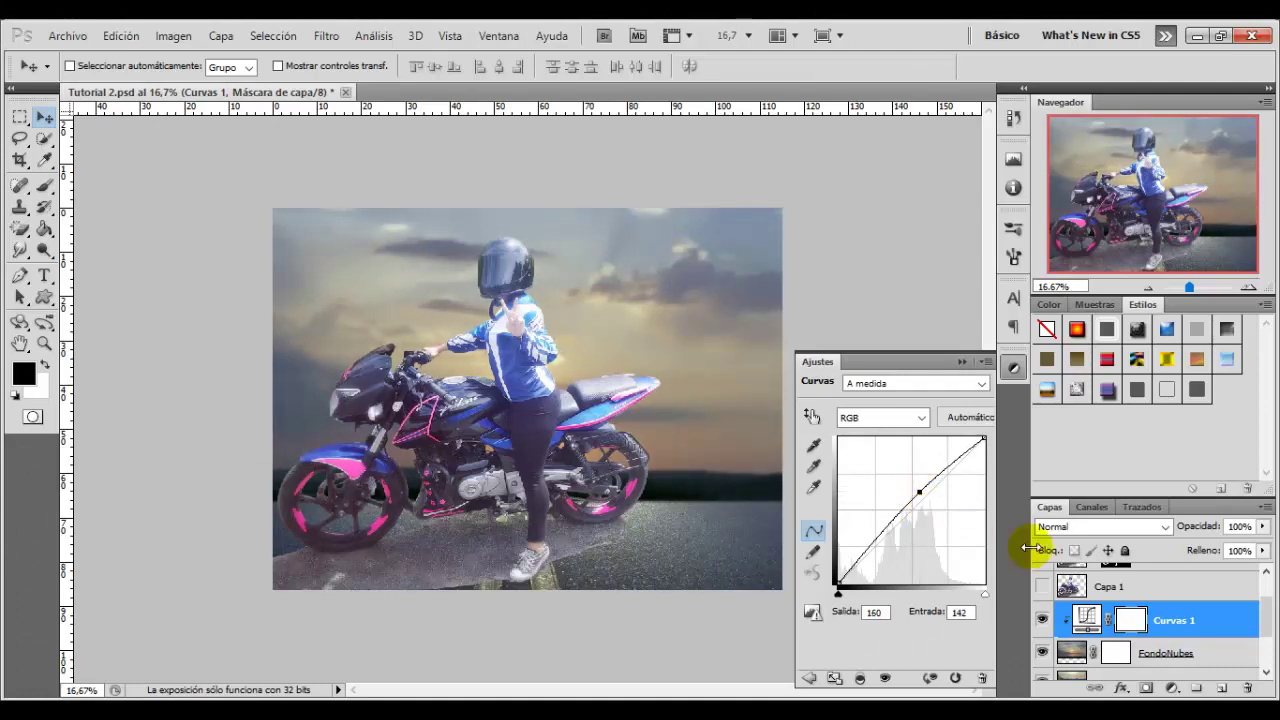
drag(1268, 621, 1267, 640)
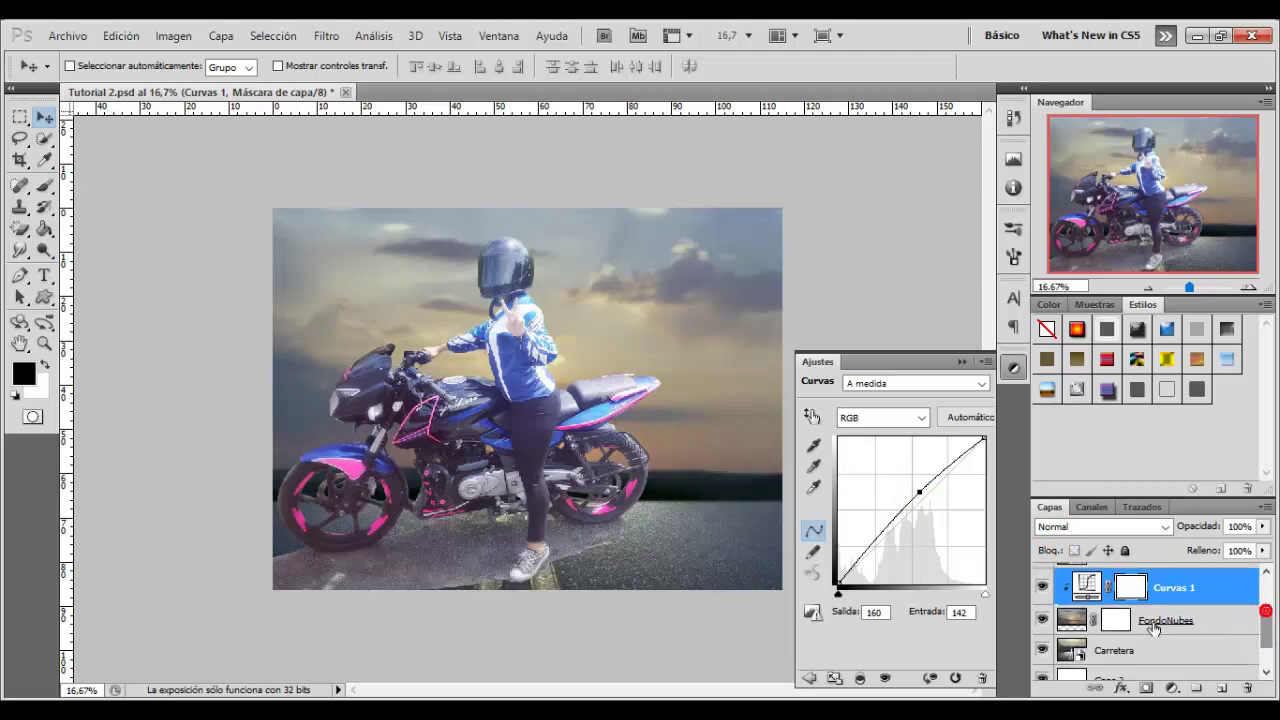
Set FondoNubes opacity to 75% and toggle its visibility to compare.
click(1120, 621)
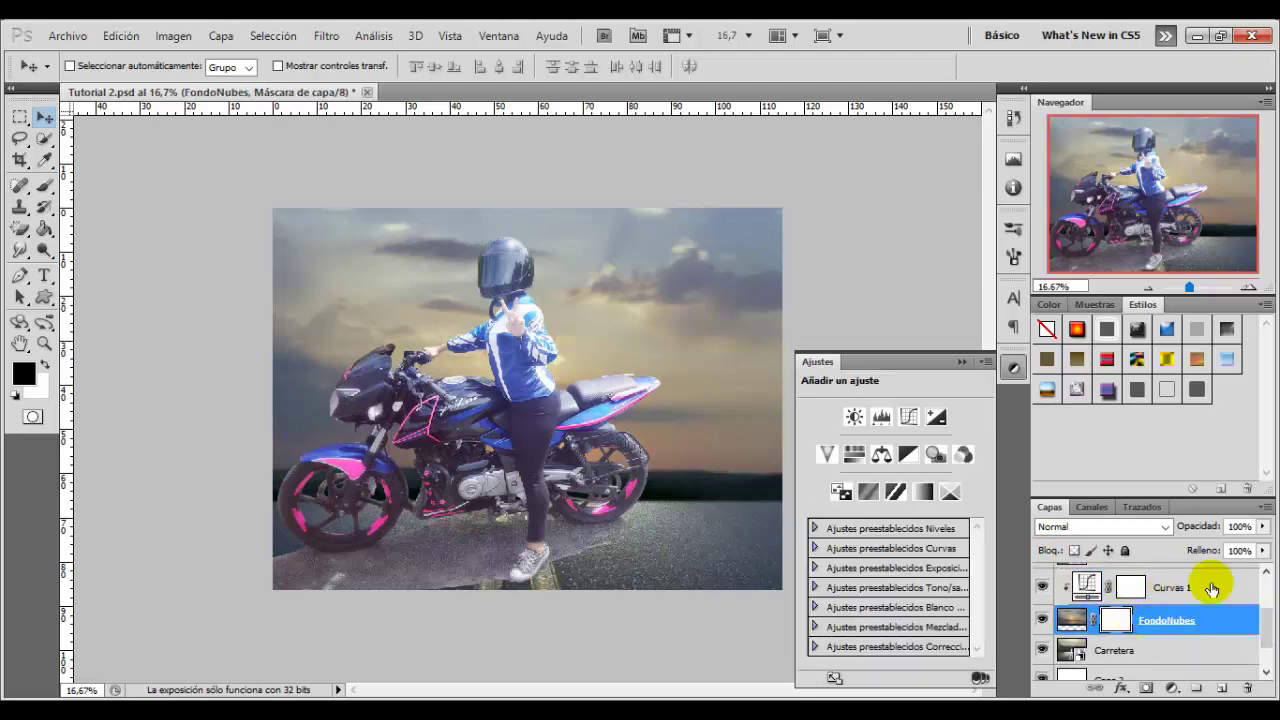
click(1243, 528)
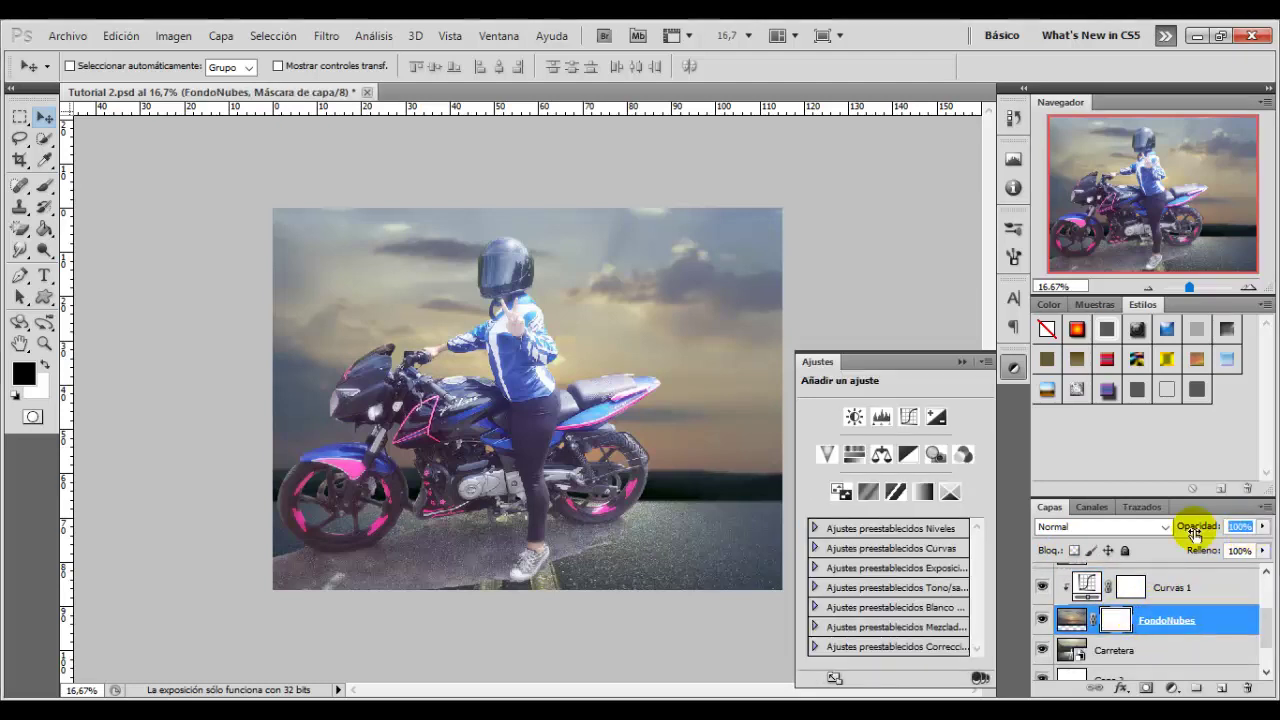
text(75)
key(Return)
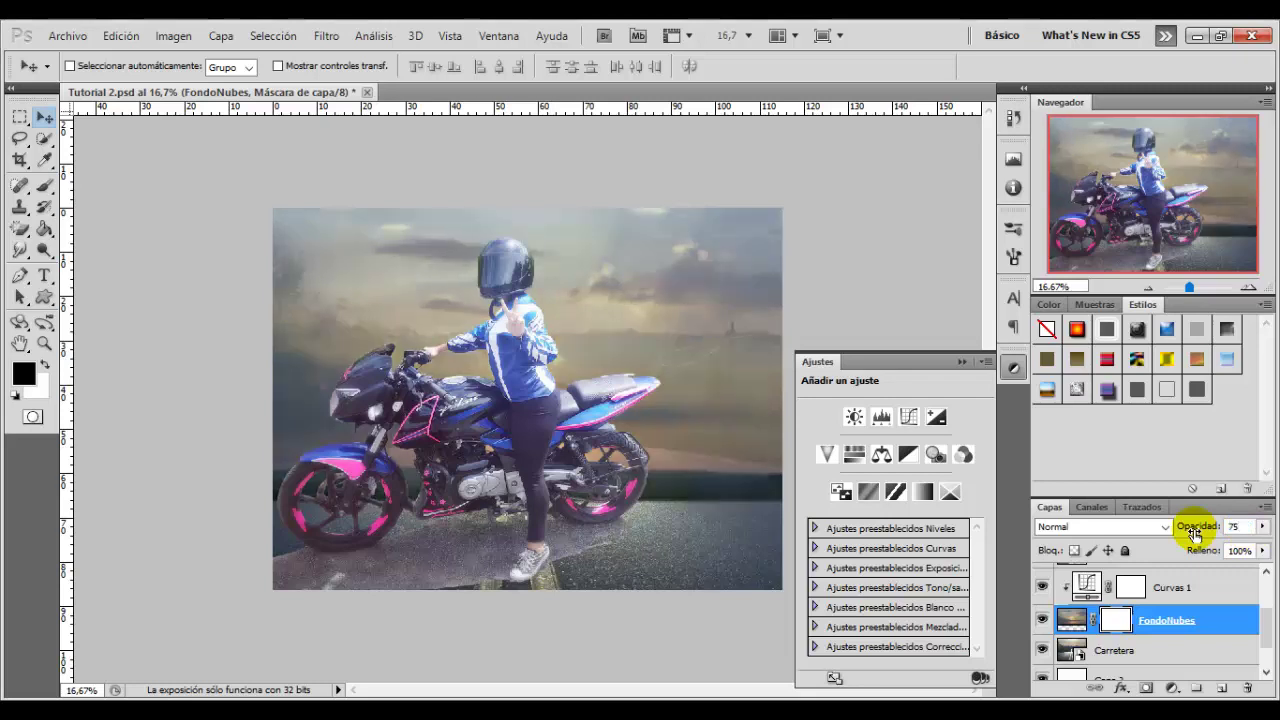
click(1041, 624)
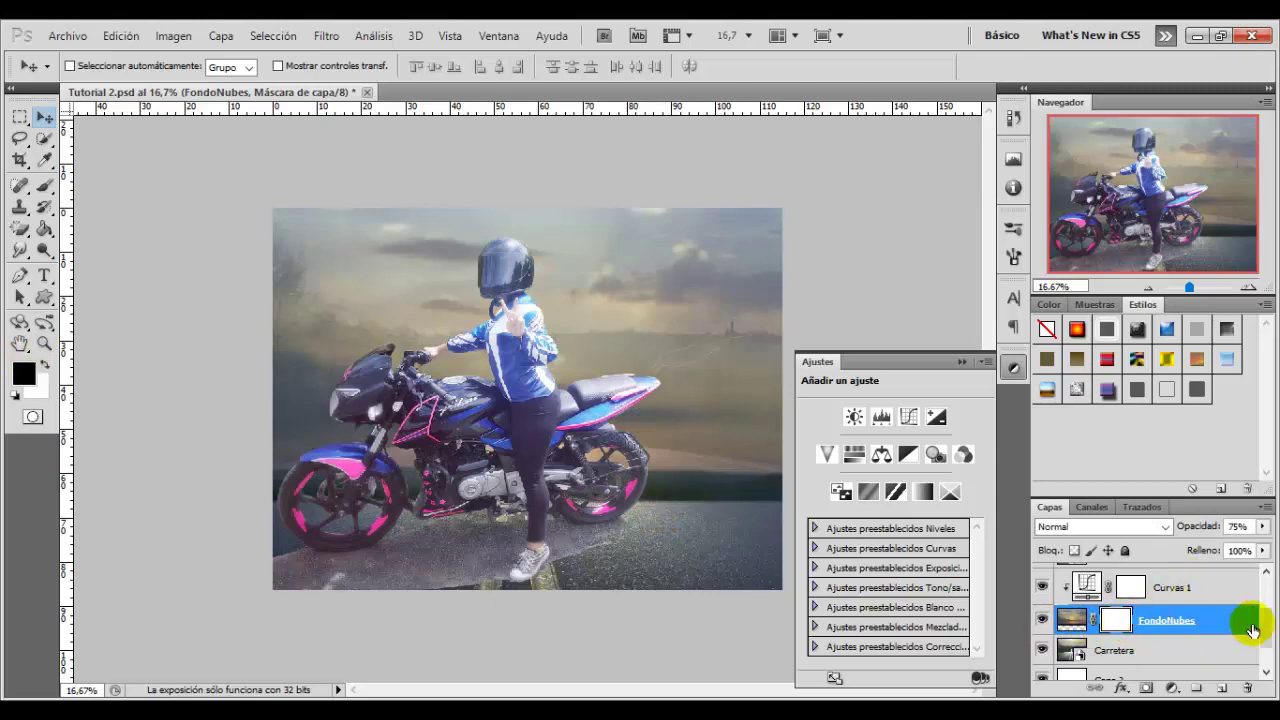
drag(1267, 628, 1267, 595)
Group Capa 1, Capa 1 copia and Capa 3 into Grupo 1 and collapse it.
click(1095, 640)
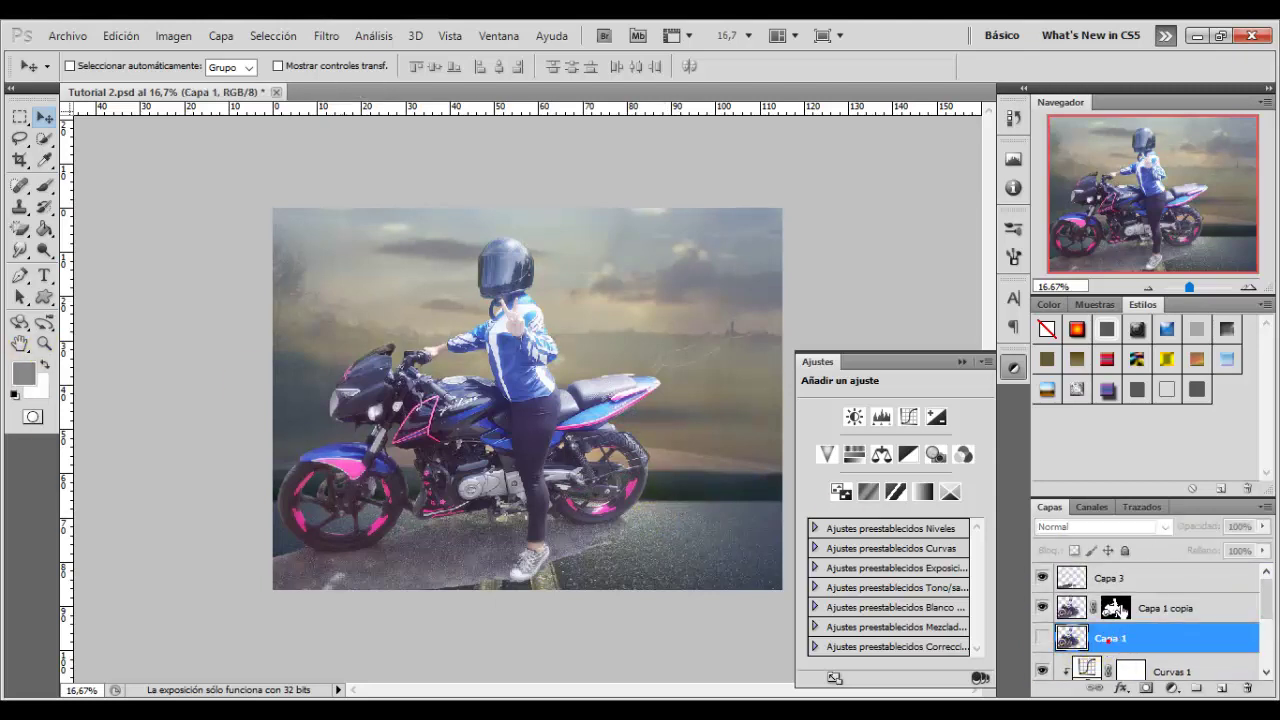
shift+click(1112, 581)
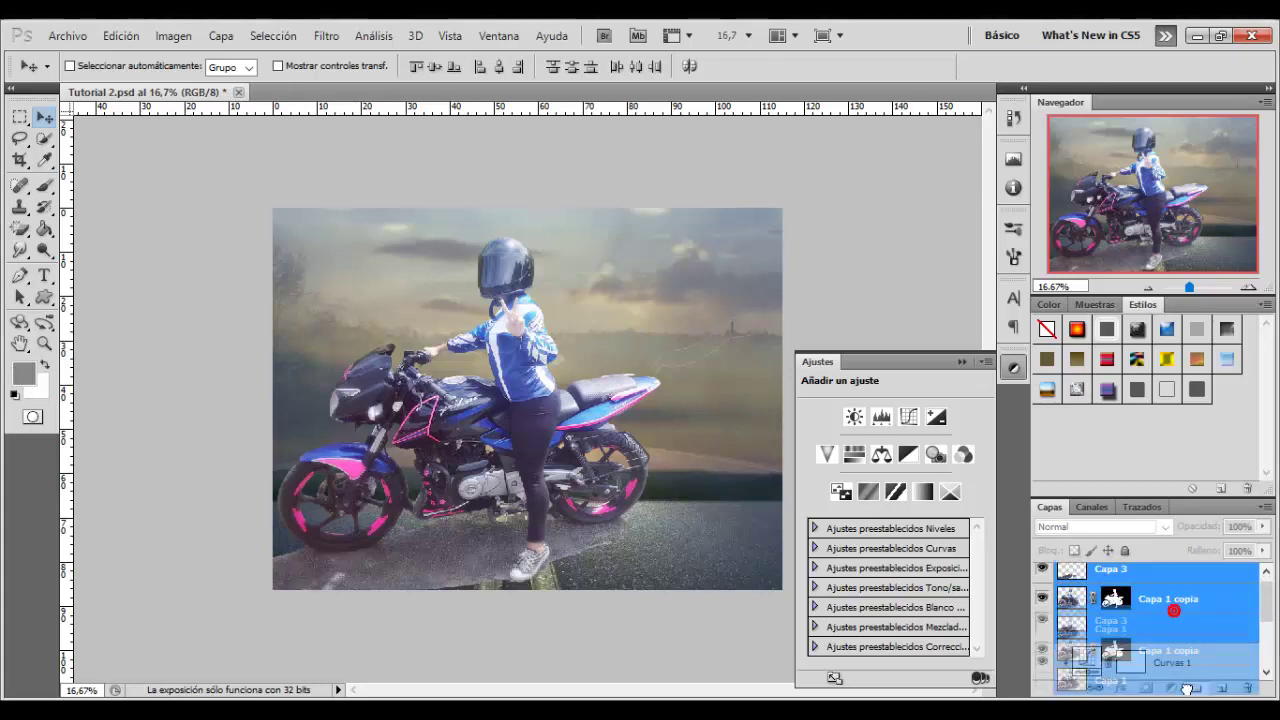
drag(1188, 637, 1196, 688)
click(1065, 574)
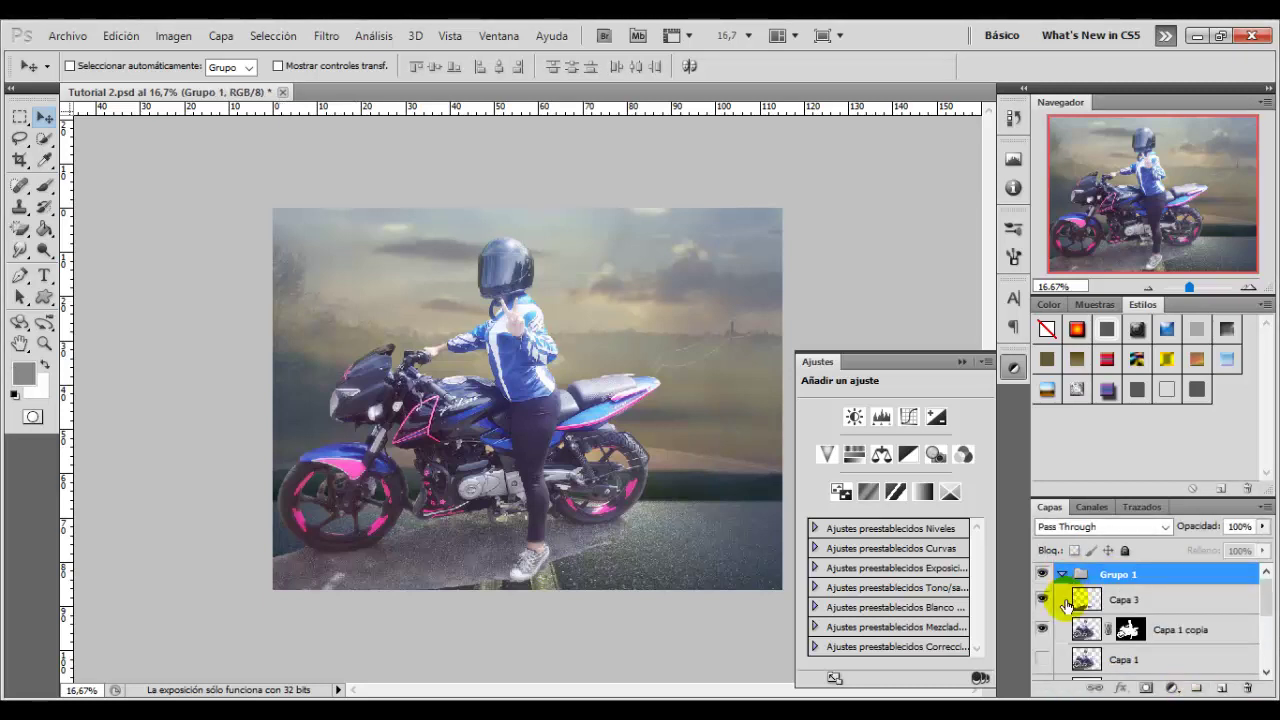
click(1043, 598)
click(1061, 574)
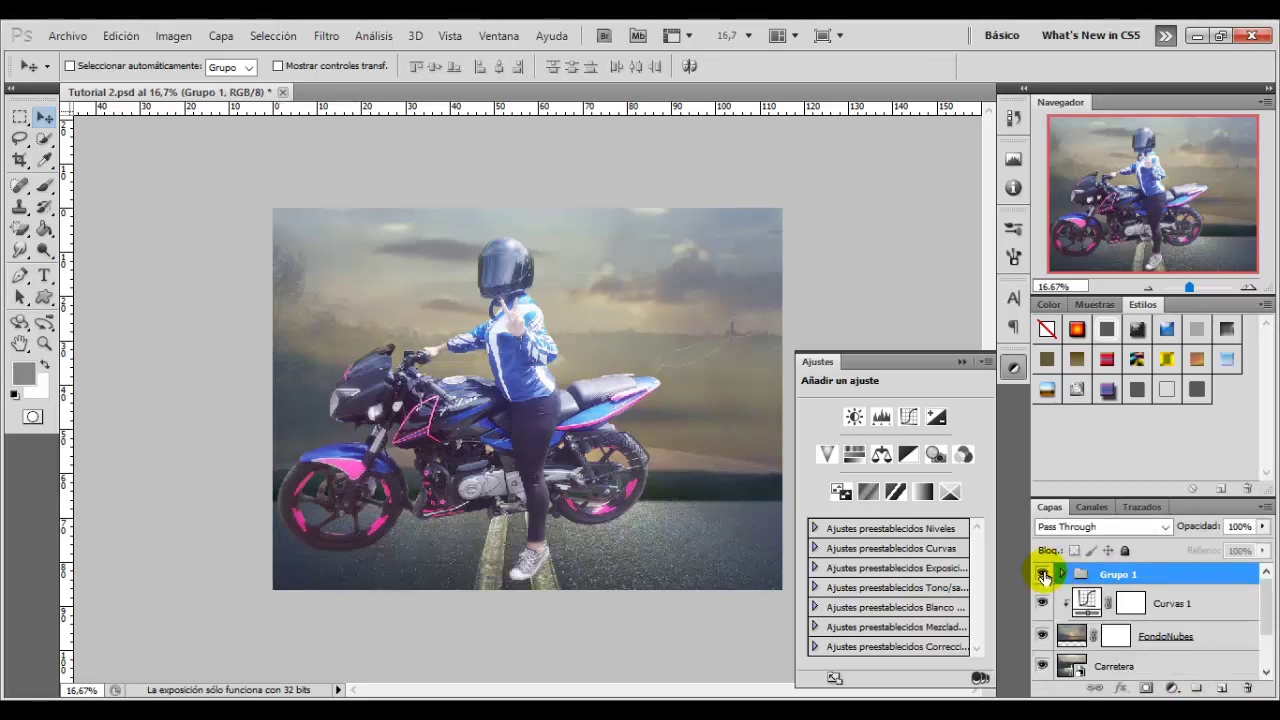
Target the FondoNubes mask and zoom in on the road near the rear wheel.
click(1116, 636)
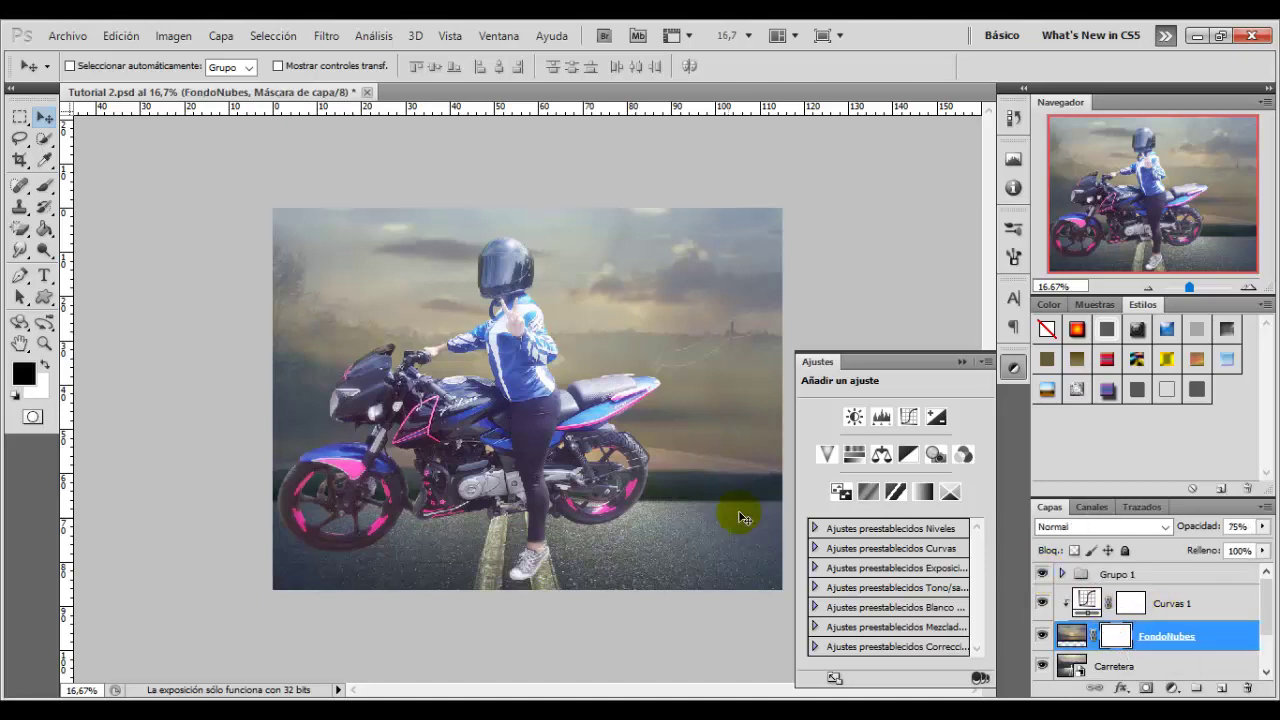
click(40, 345)
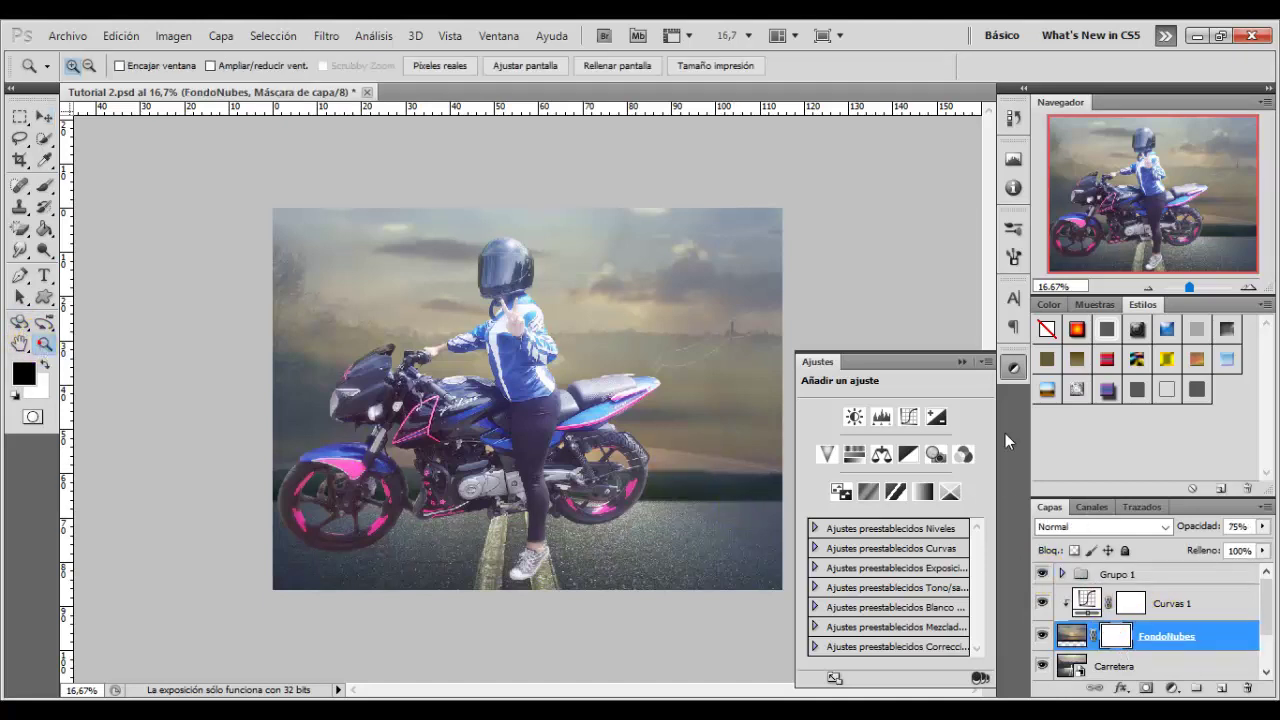
click(969, 362)
click(696, 508)
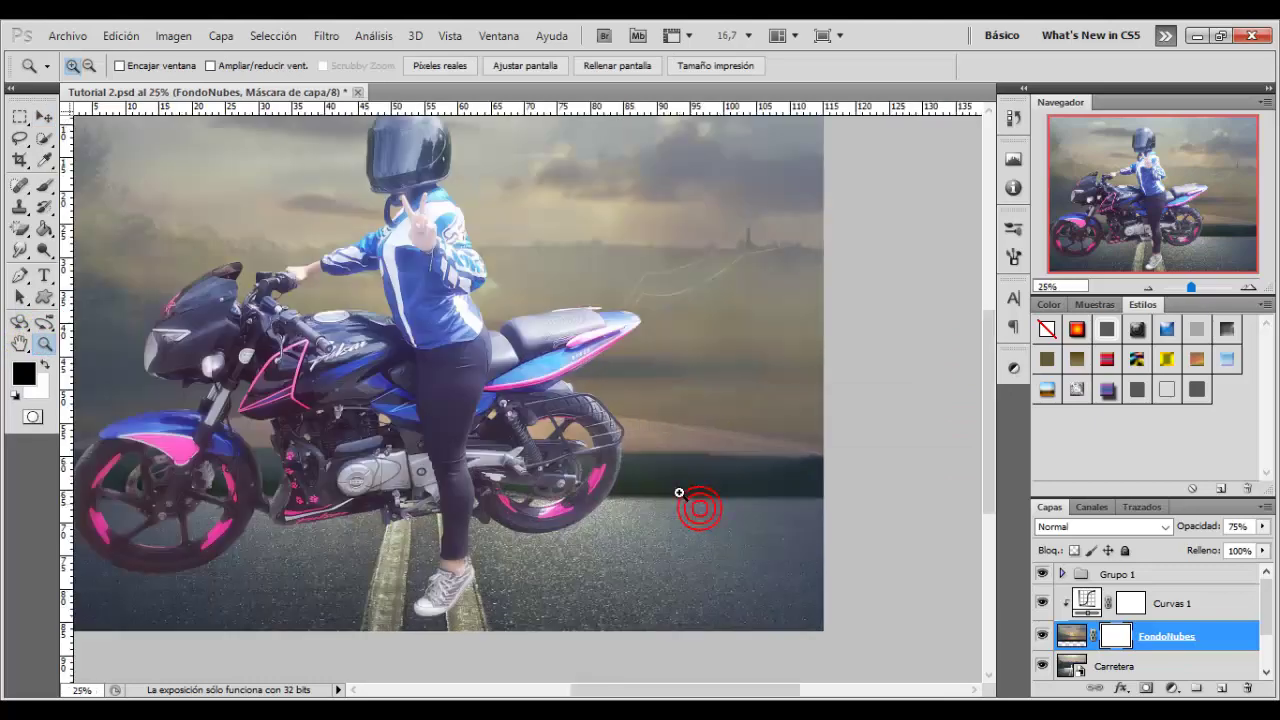
click(663, 500)
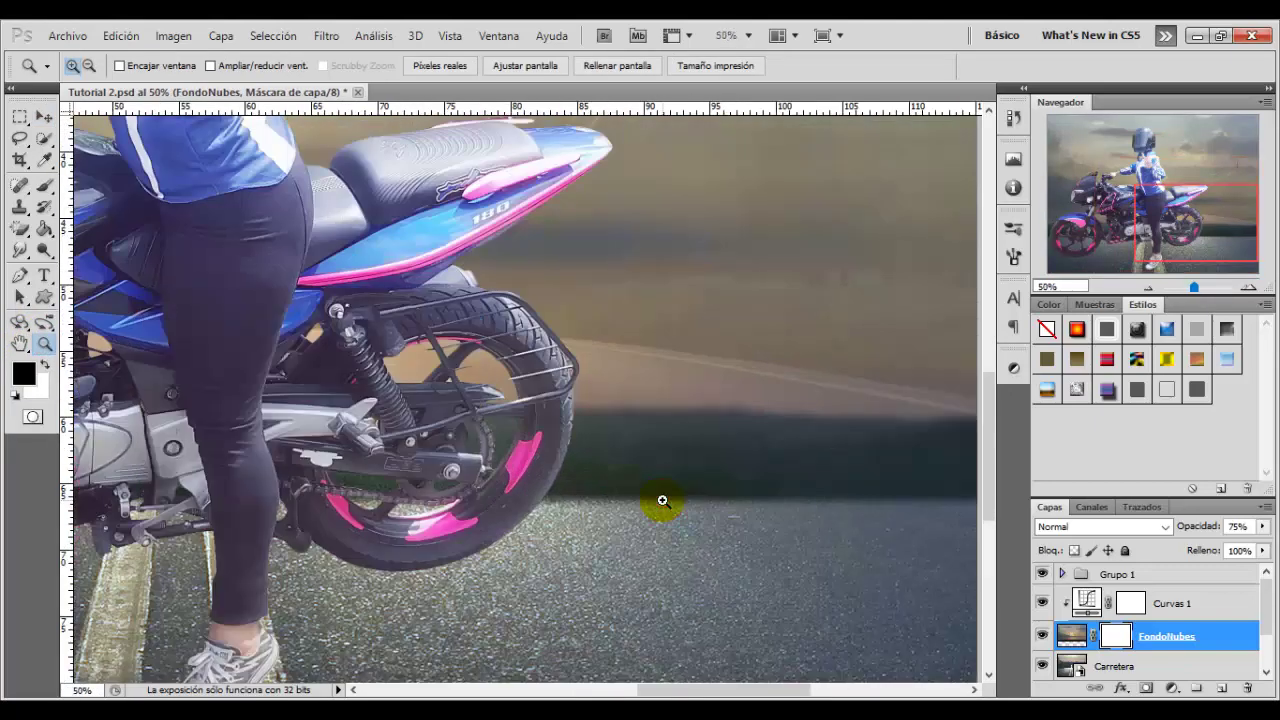
drag(660, 503, 621, 437)
Paint black on the mask to reveal the road around the rear and front wheels.
click(44, 187)
click(543, 471)
right_click(506, 471)
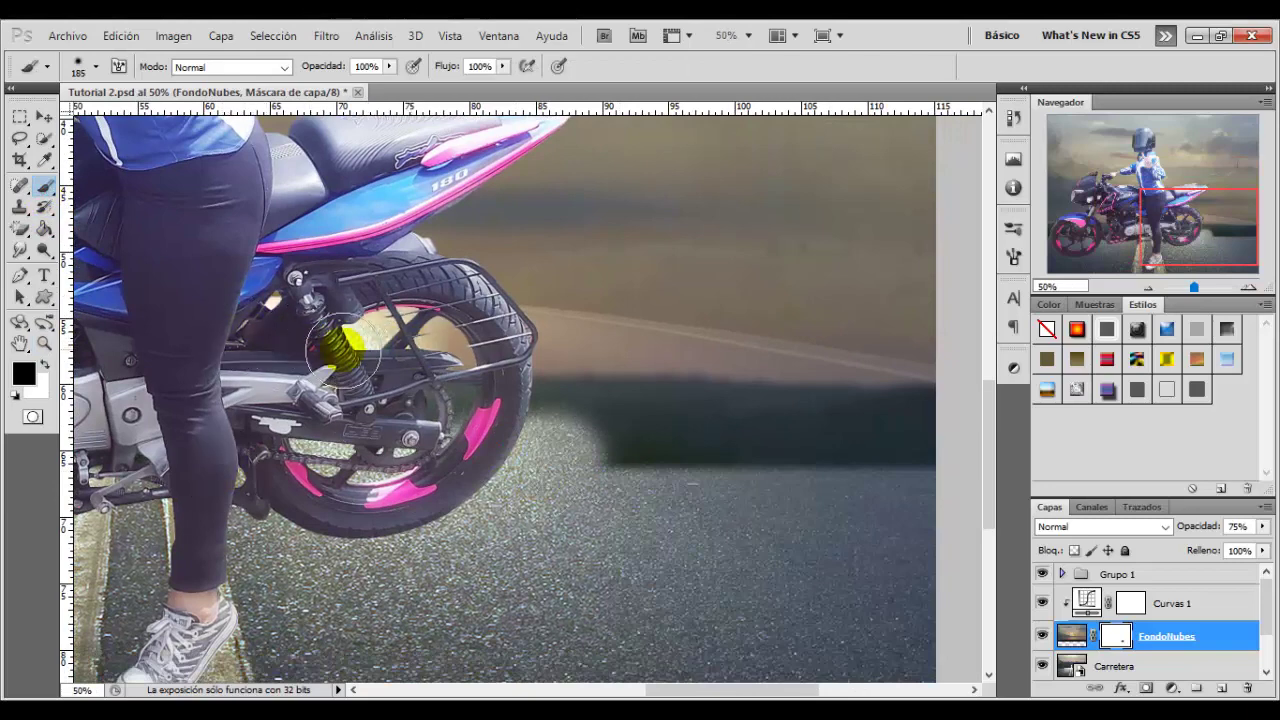
drag(640, 420, 745, 418)
drag(600, 440, 936, 448)
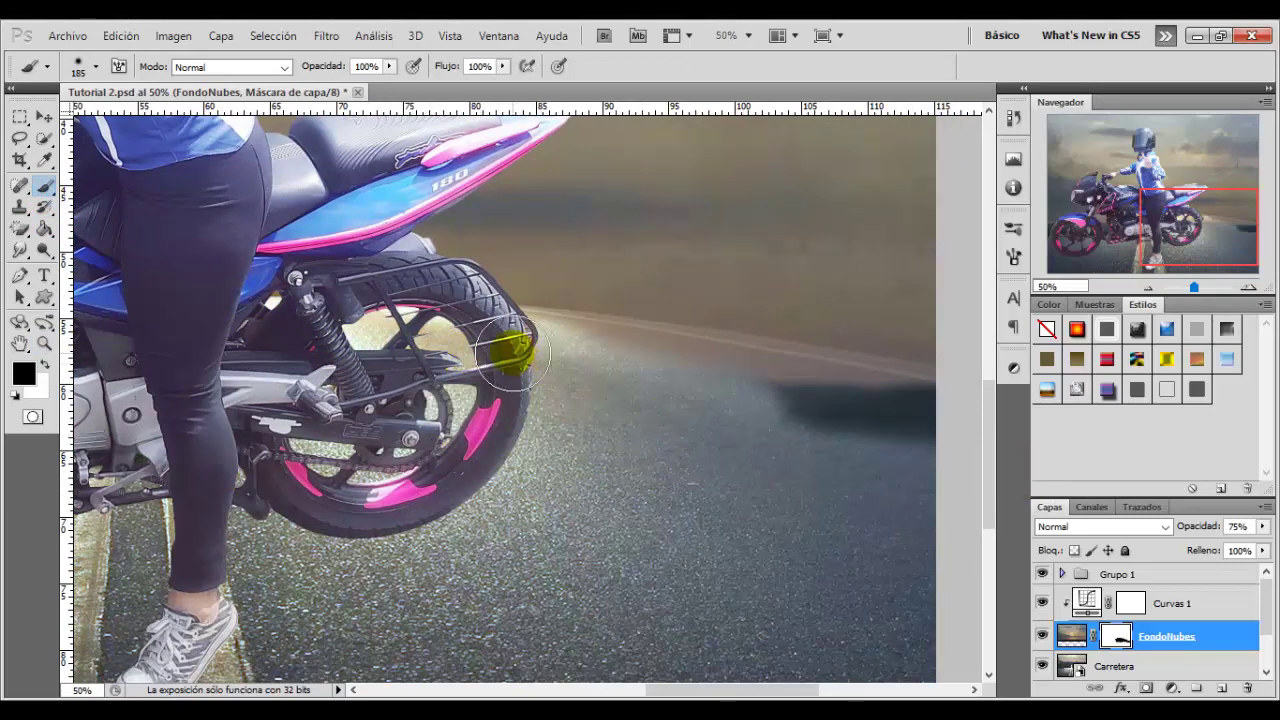
mouse_move(506, 349)
mouse_down()
mouse_move(751, 380)
mouse_move(528, 349)
mouse_up()
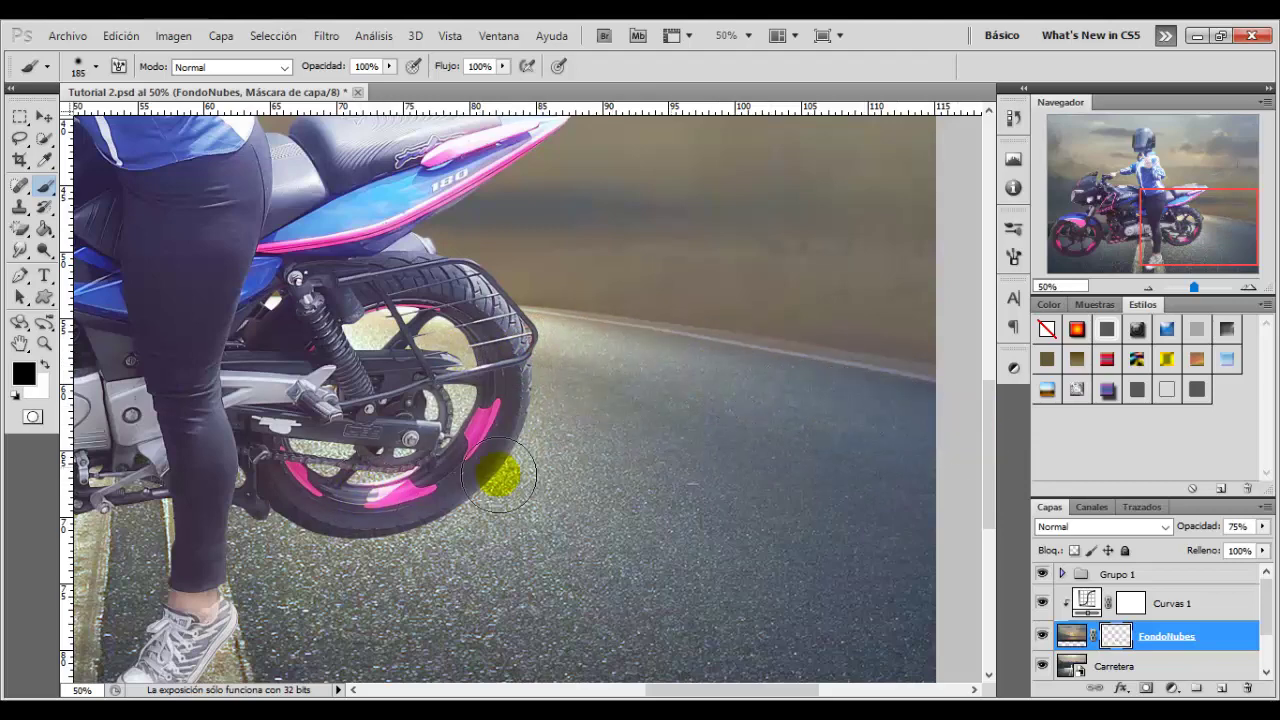
drag(500, 471, 744, 412)
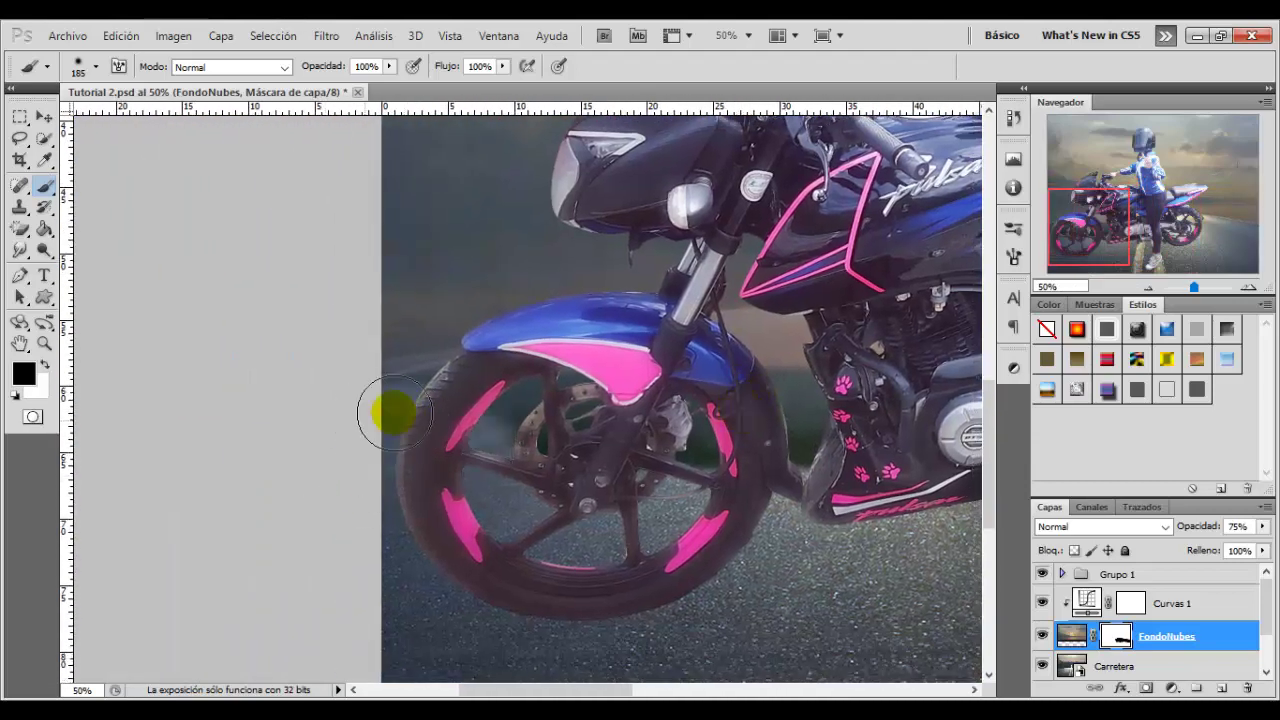
mouse_move(391, 414)
mouse_down()
mouse_move(742, 352)
mouse_move(808, 440)
mouse_up()
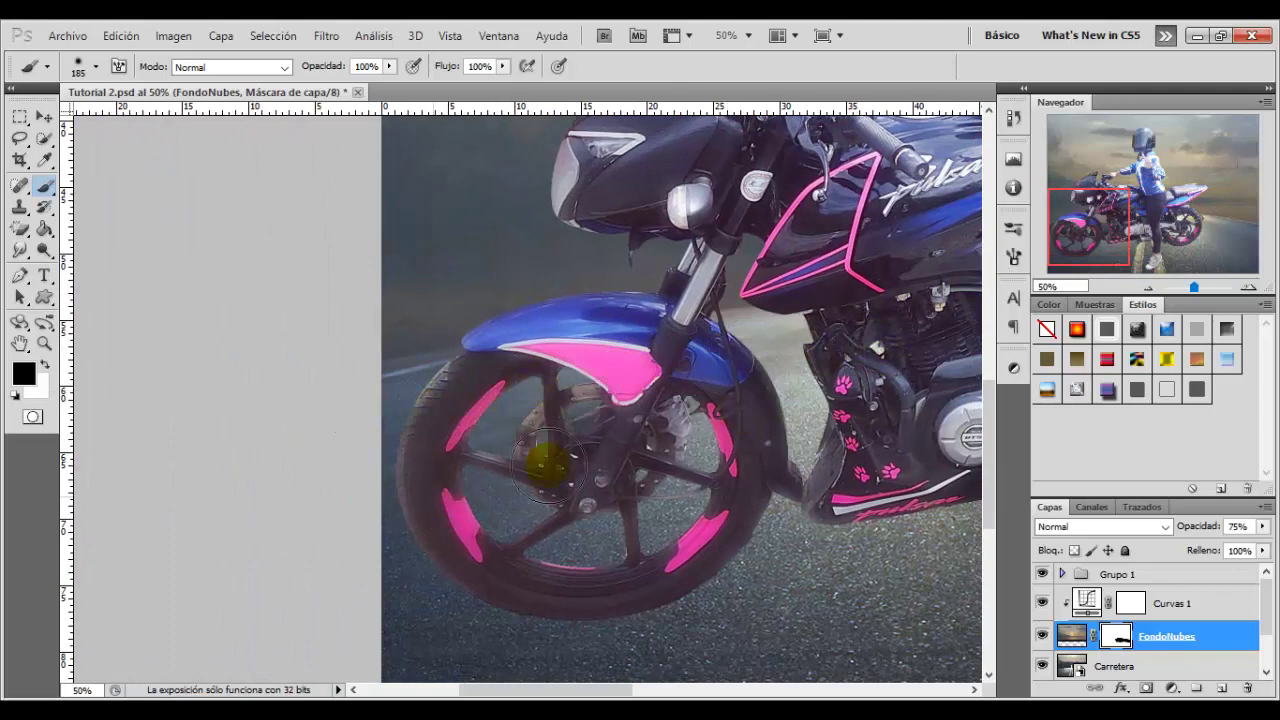
Zoom back out, touch up the mask at the rear wheel edge, and select Carretera.
click(44, 343)
right_click(444, 290)
click(480, 398)
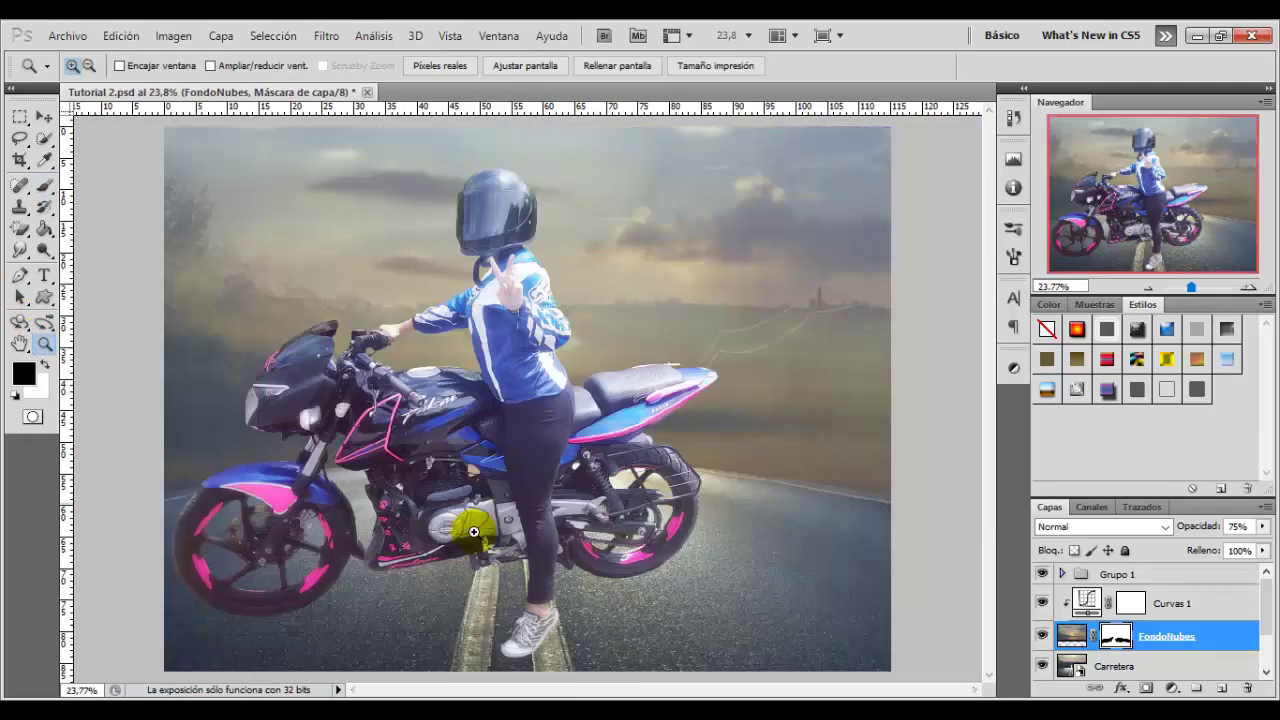
click(44, 185)
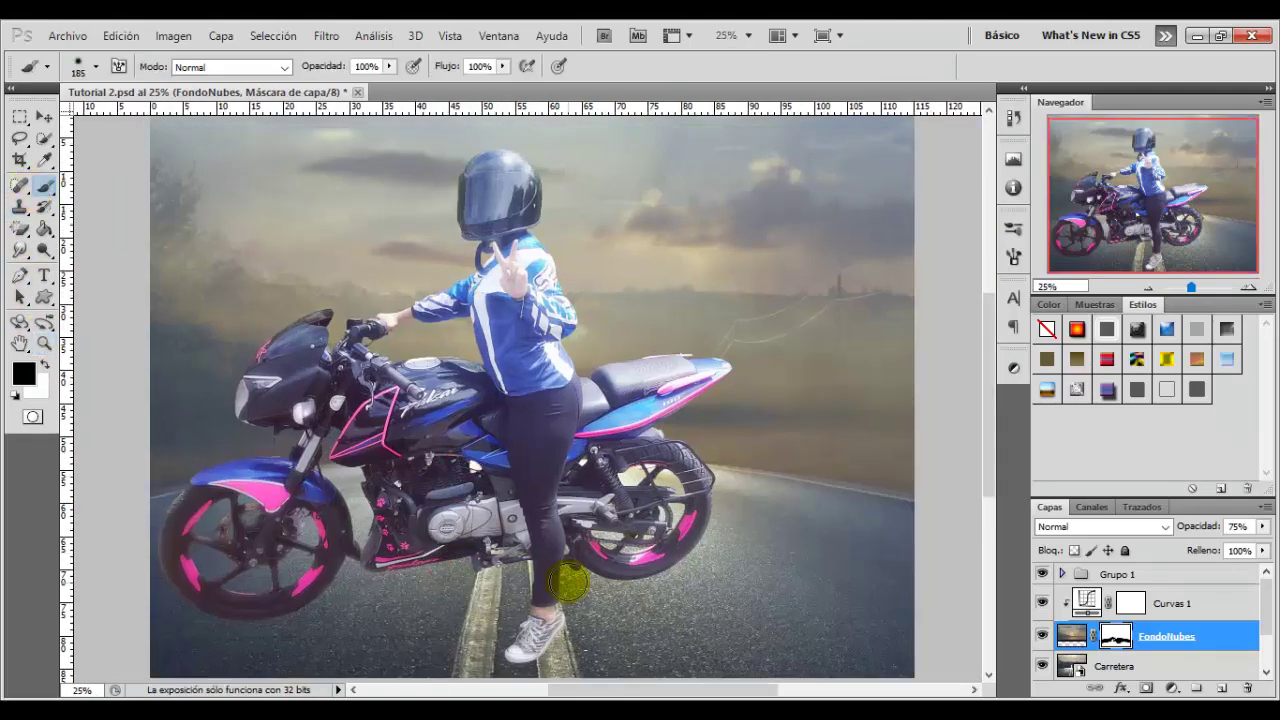
click(44, 343)
alt+click(606, 509)
click(40, 183)
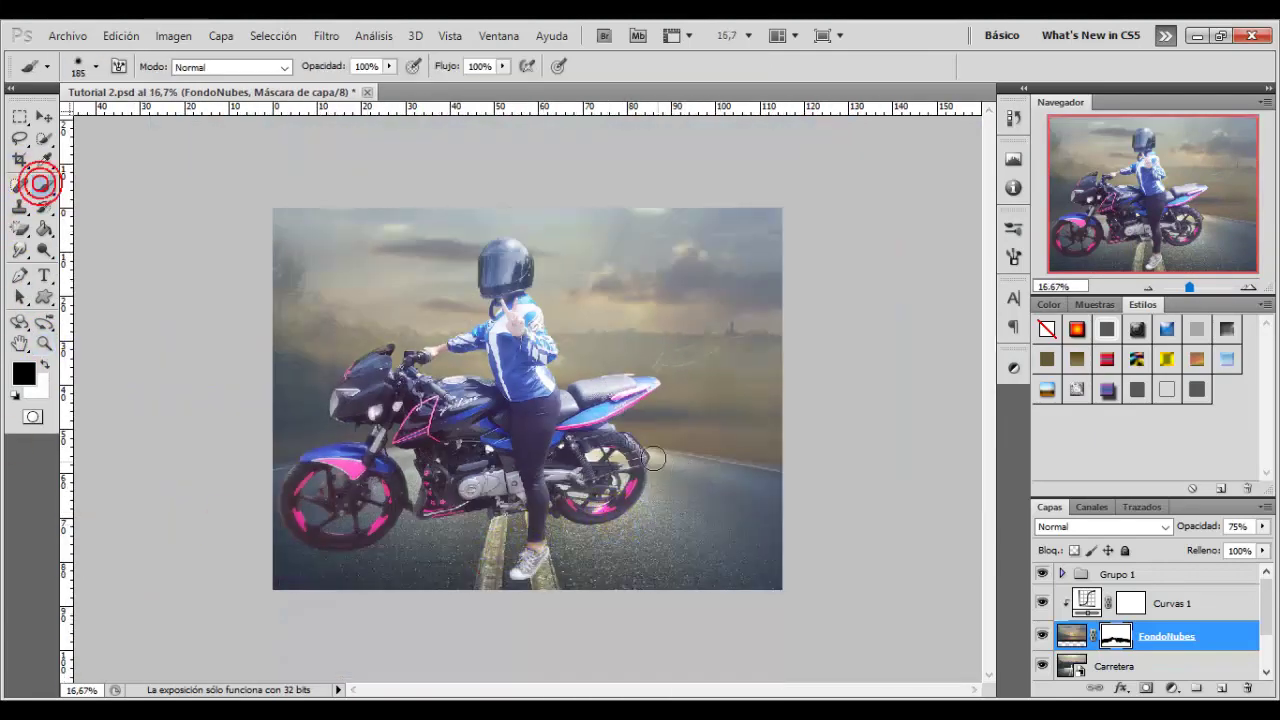
drag(755, 481, 650, 470)
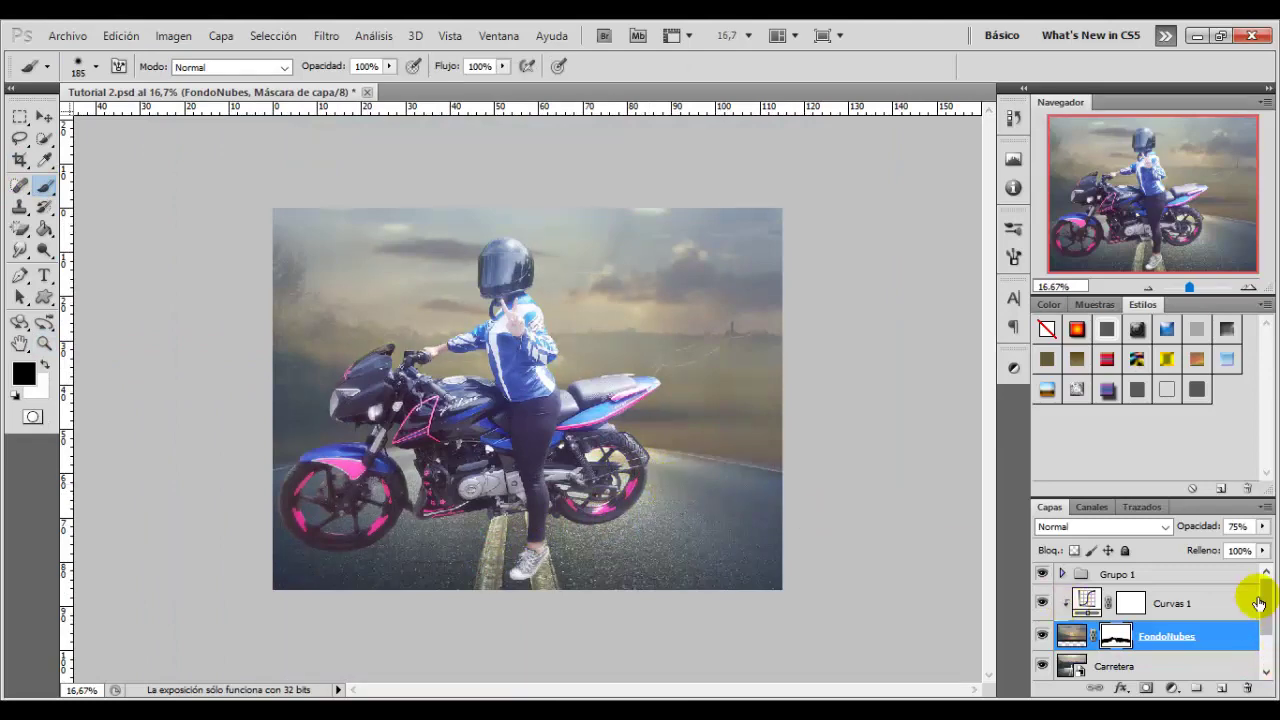
click(1145, 668)
Add Curvas 2 clipped to Carretera, raising the curve to Input 143, Output 173.
click(1172, 688)
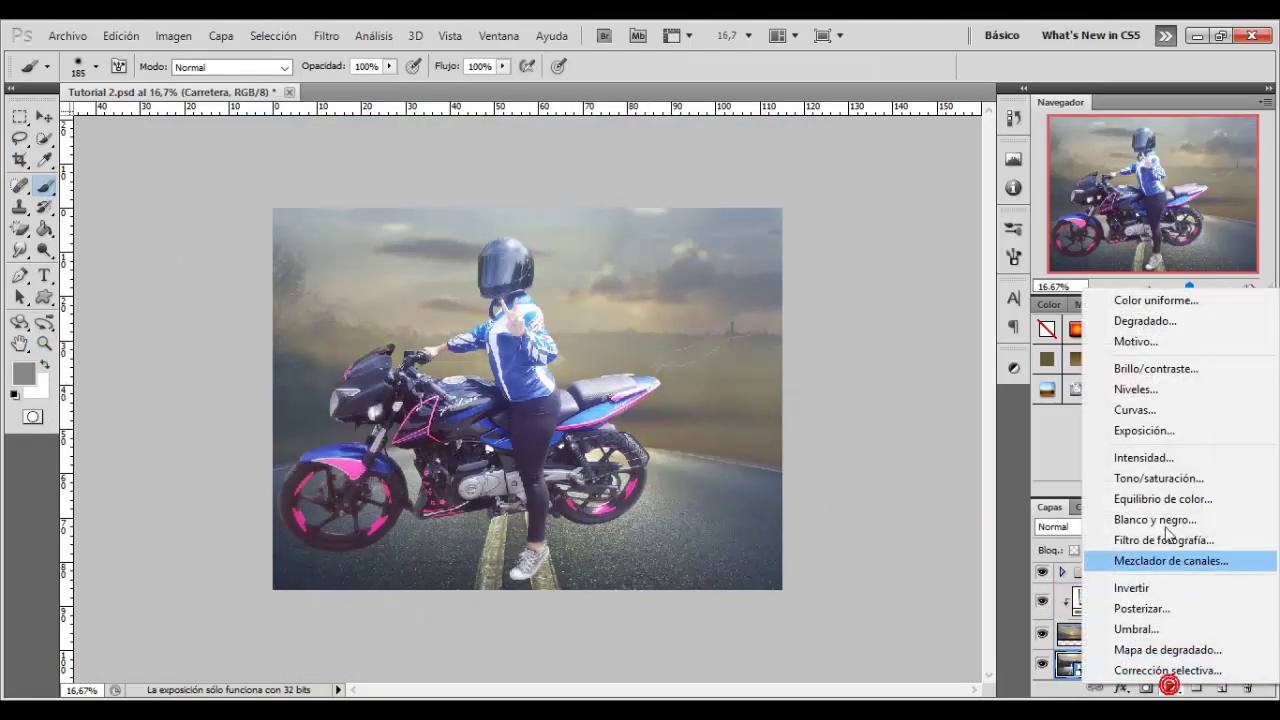
click(1146, 412)
right_click(1157, 670)
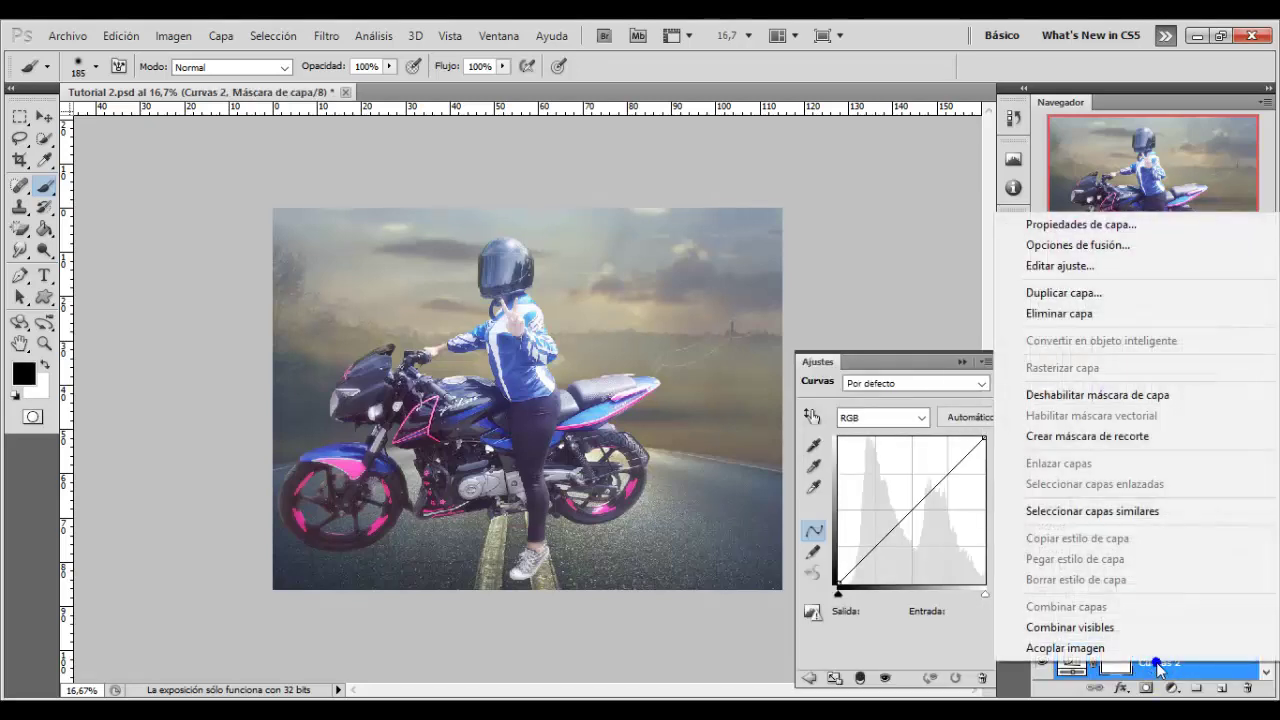
click(1094, 434)
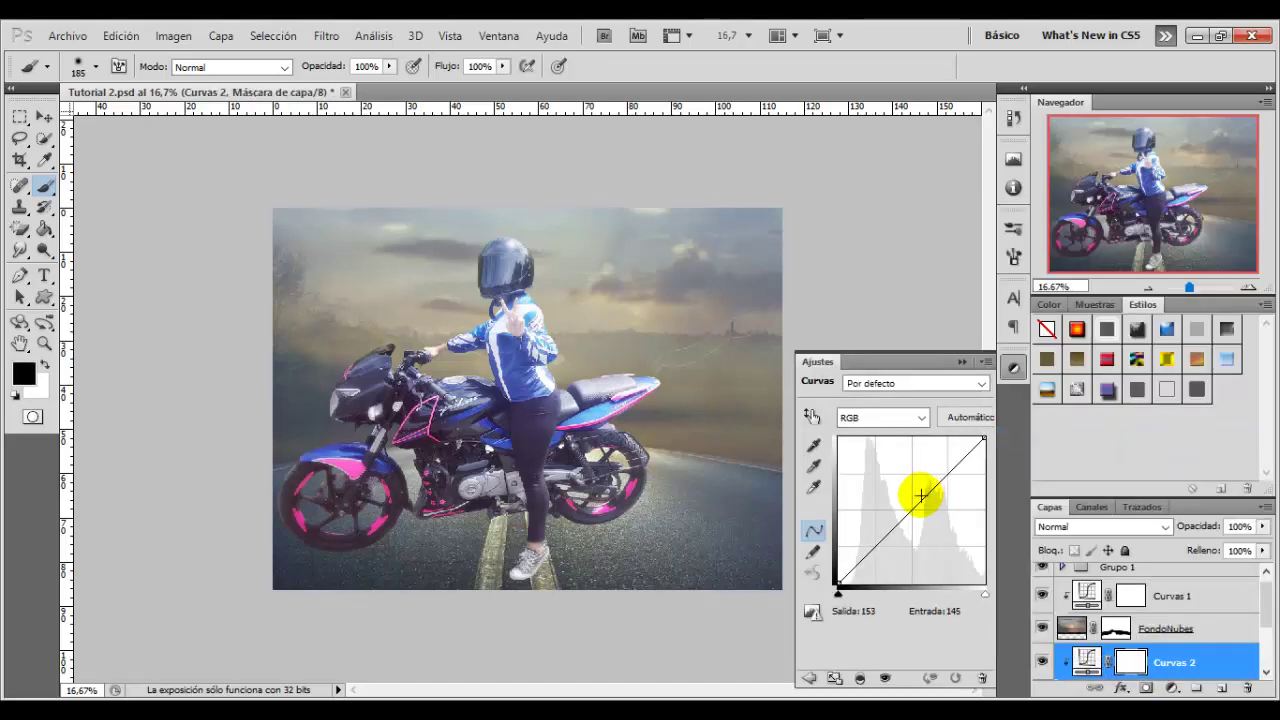
drag(921, 494, 920, 485)
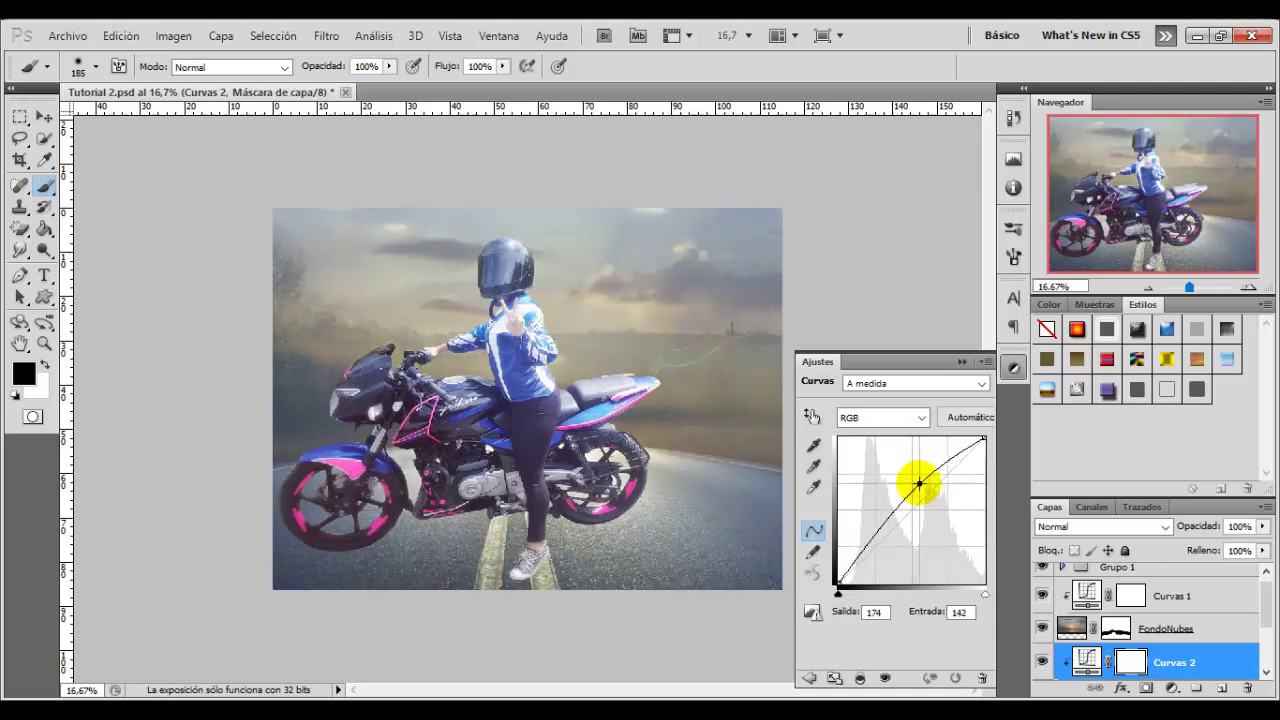
click(1042, 664)
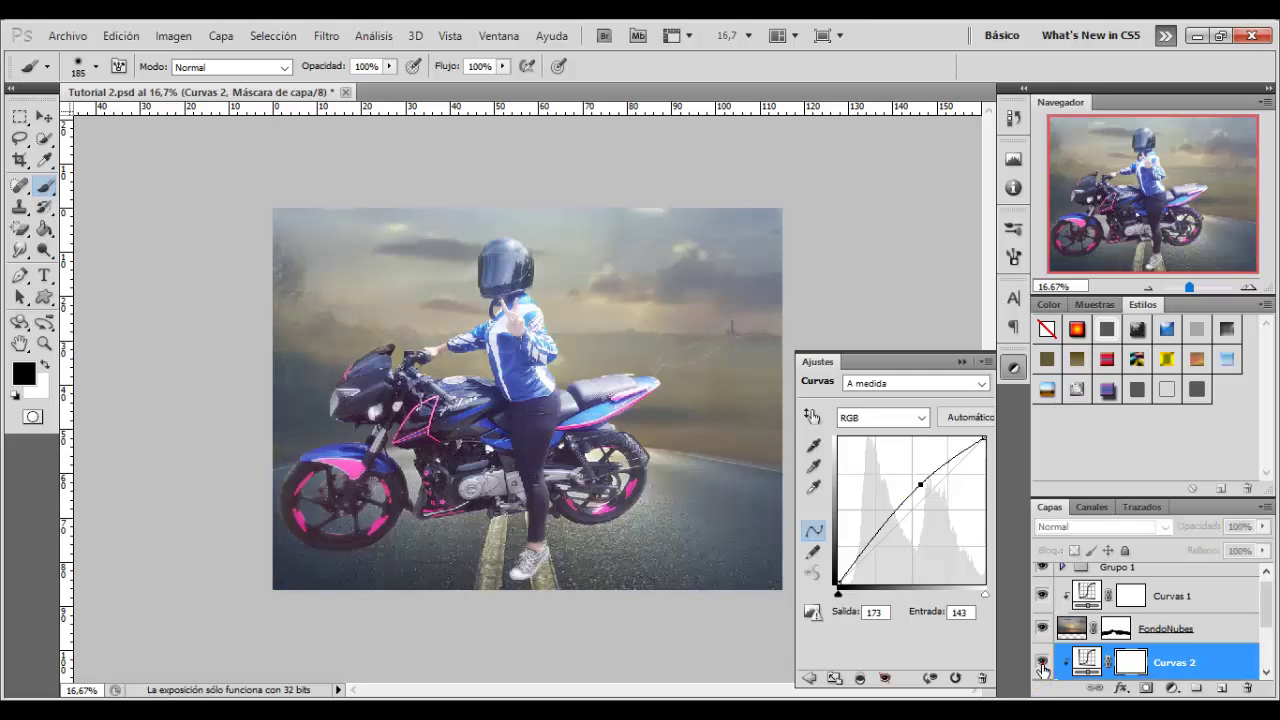
click(965, 360)
Group Curvas 1 through Carretera into Grupo 2, then expand Grupo 1 and select Capa 1 copia.
drag(1265, 612, 1264, 630)
click(1247, 604)
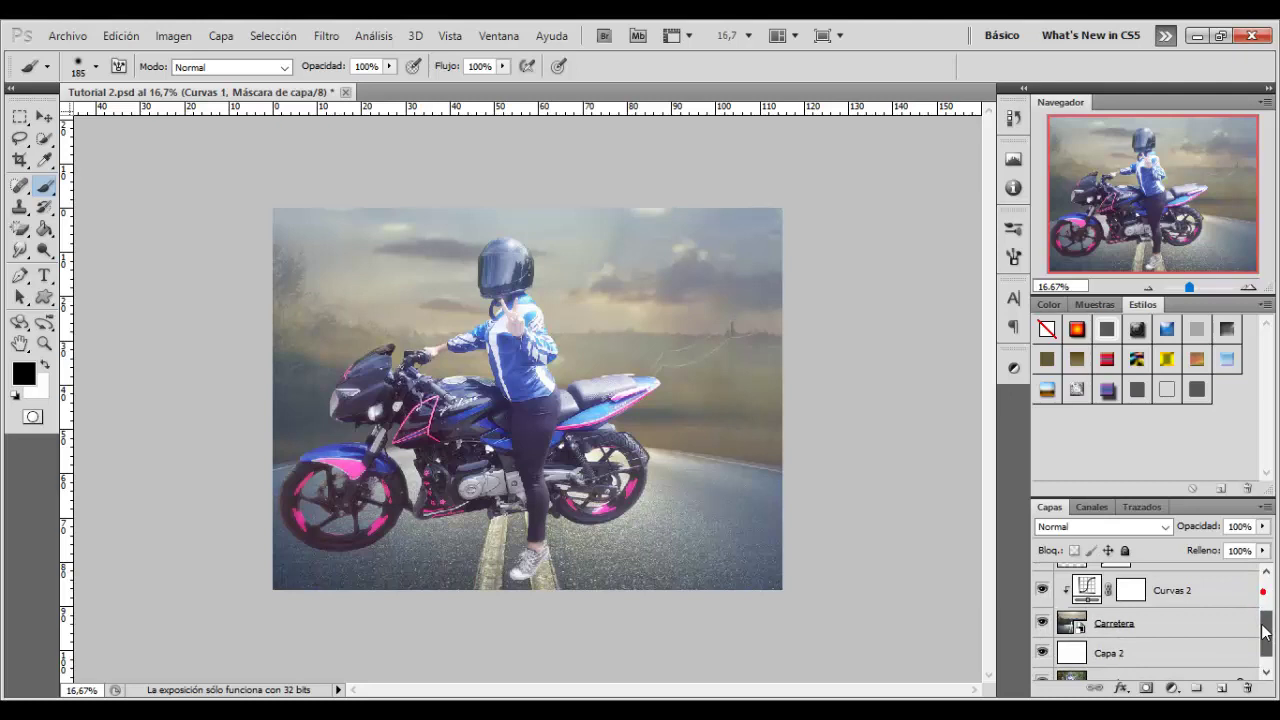
shift+click(1174, 627)
drag(1172, 620, 1196, 692)
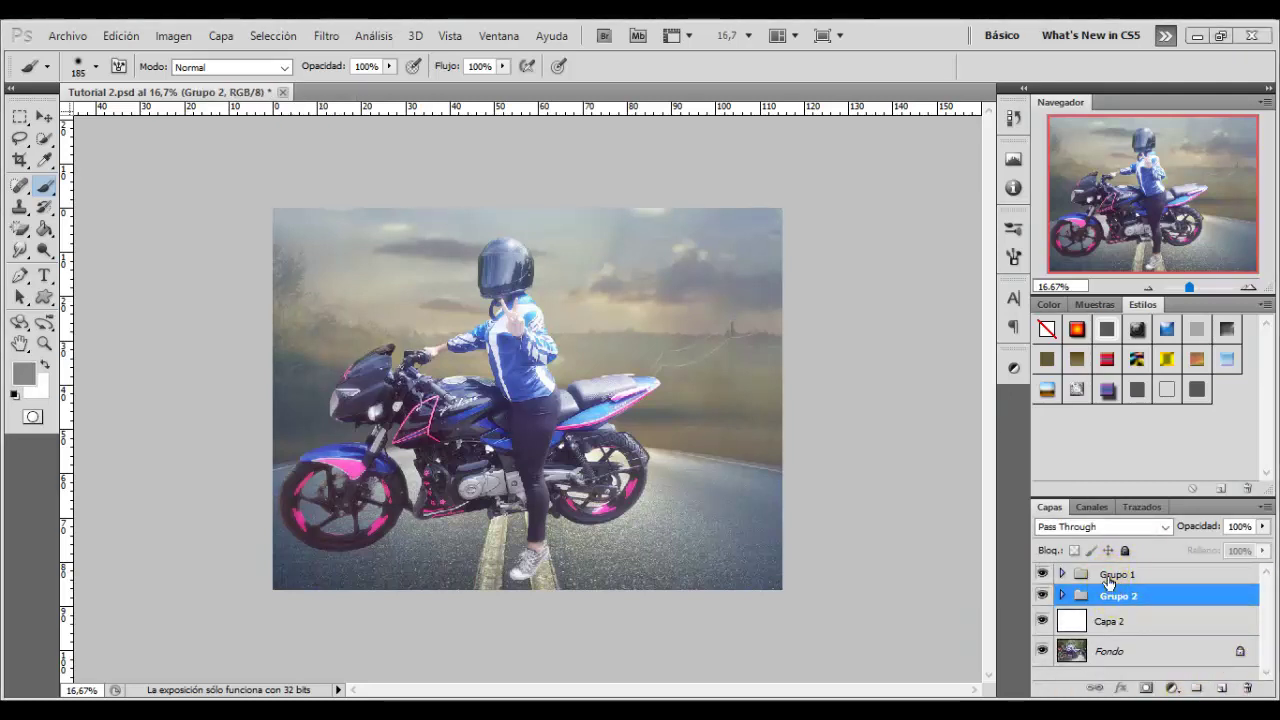
click(1110, 576)
click(1062, 574)
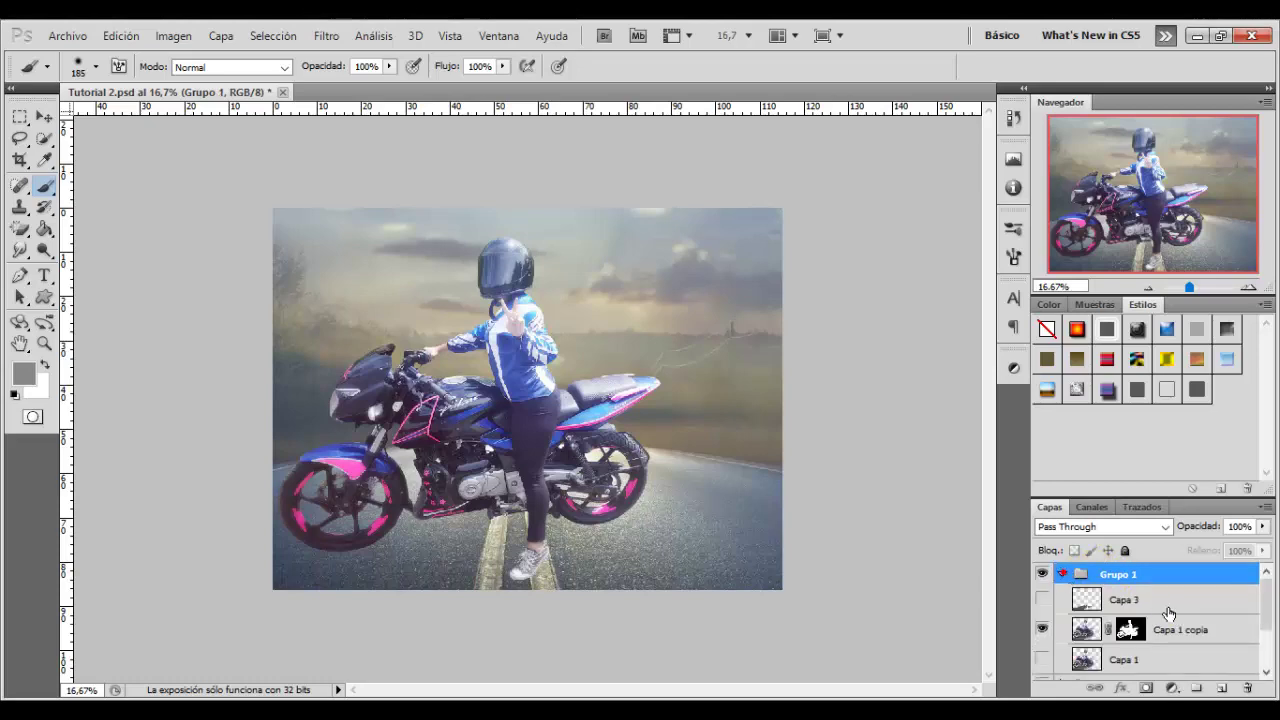
click(1093, 632)
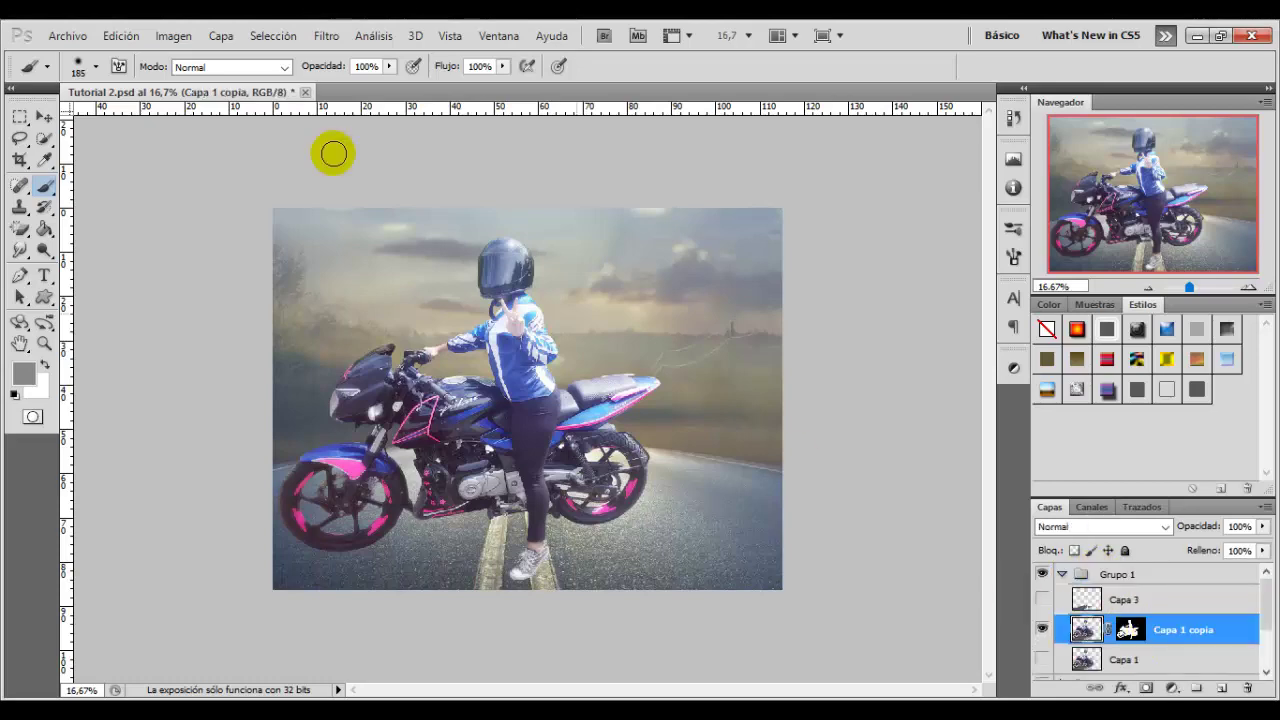
Match Capa 1 copia's colours to Tutorial 2.psd's FondoNubes layer with Fade 90.
click(172, 35)
mouse_move(280, 82)
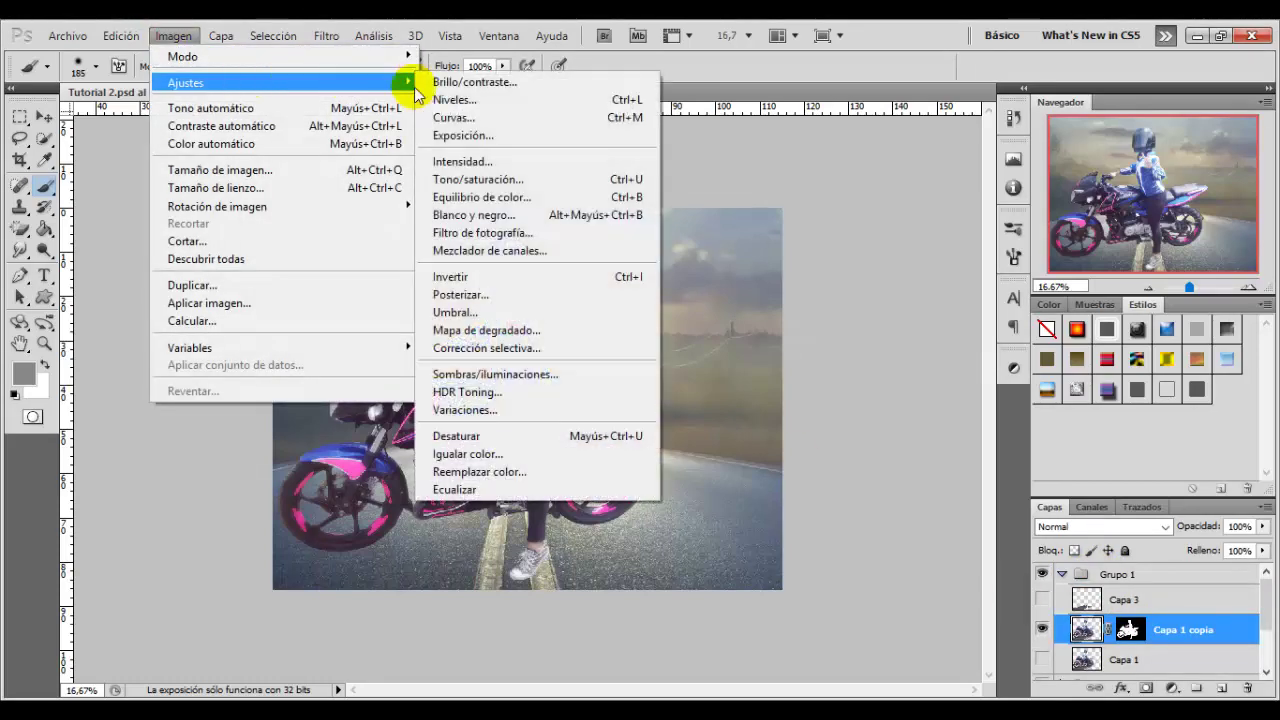
click(470, 454)
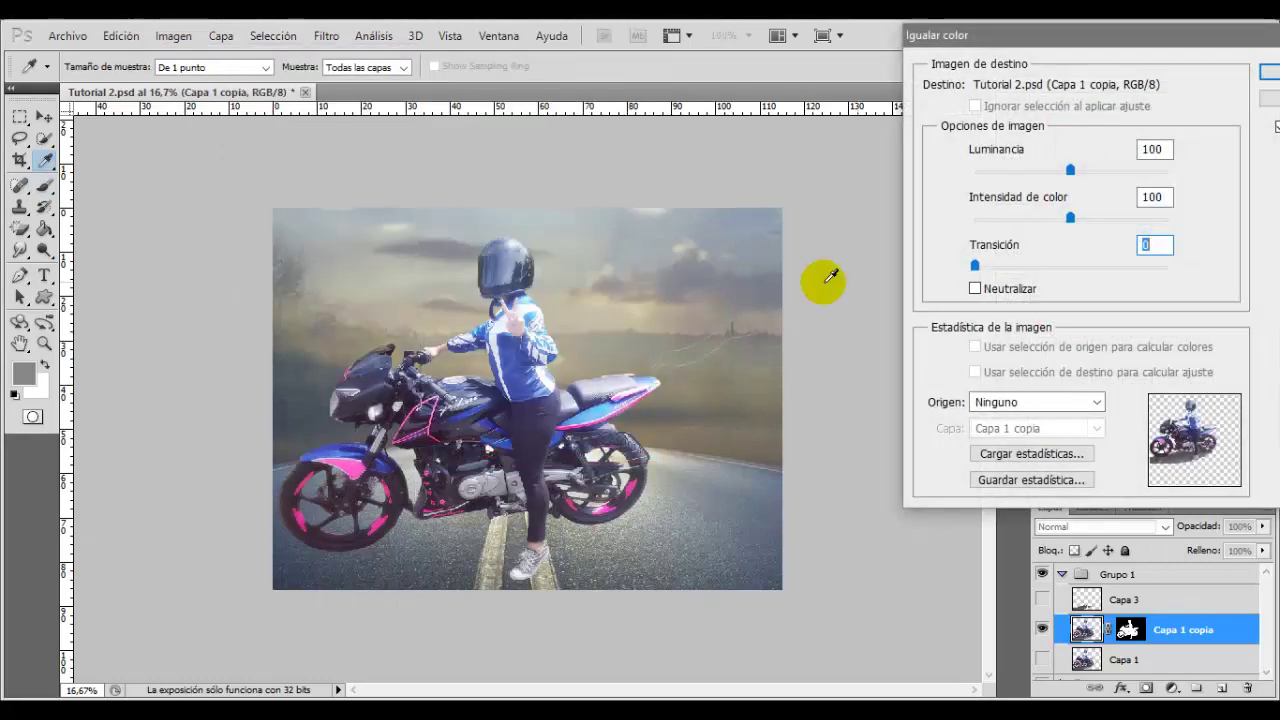
click(1042, 402)
click(1046, 431)
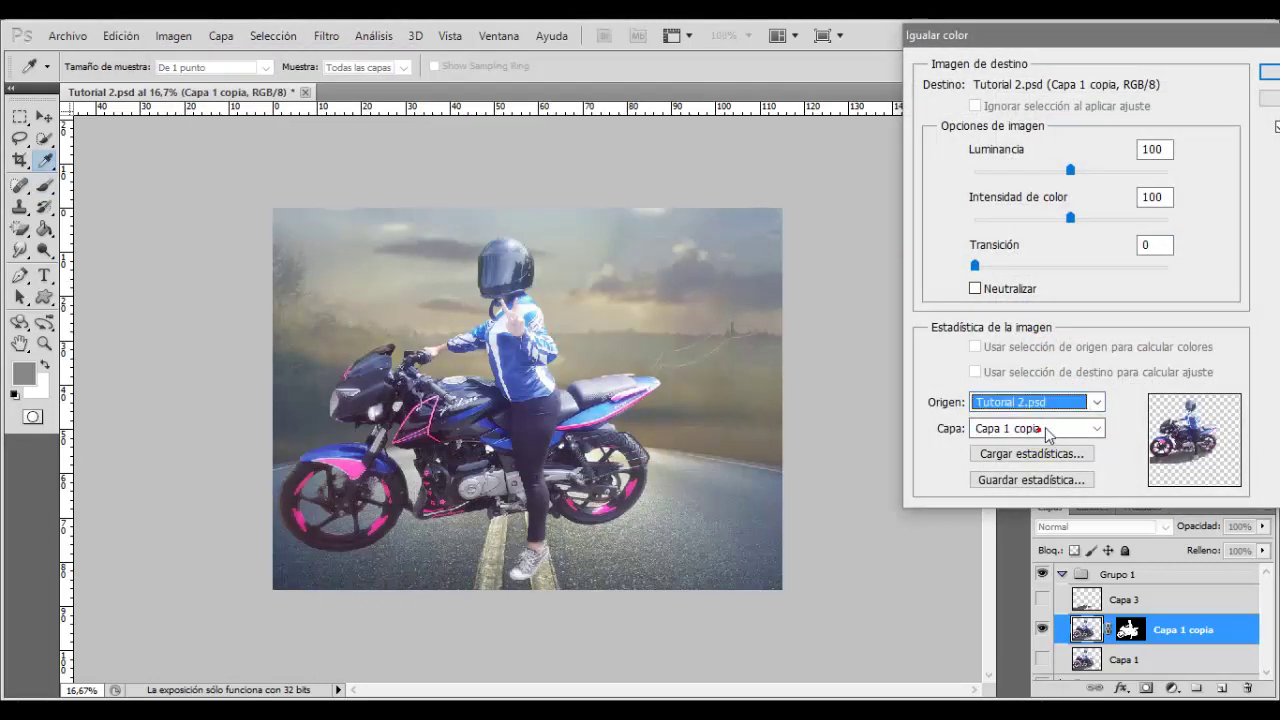
click(1044, 520)
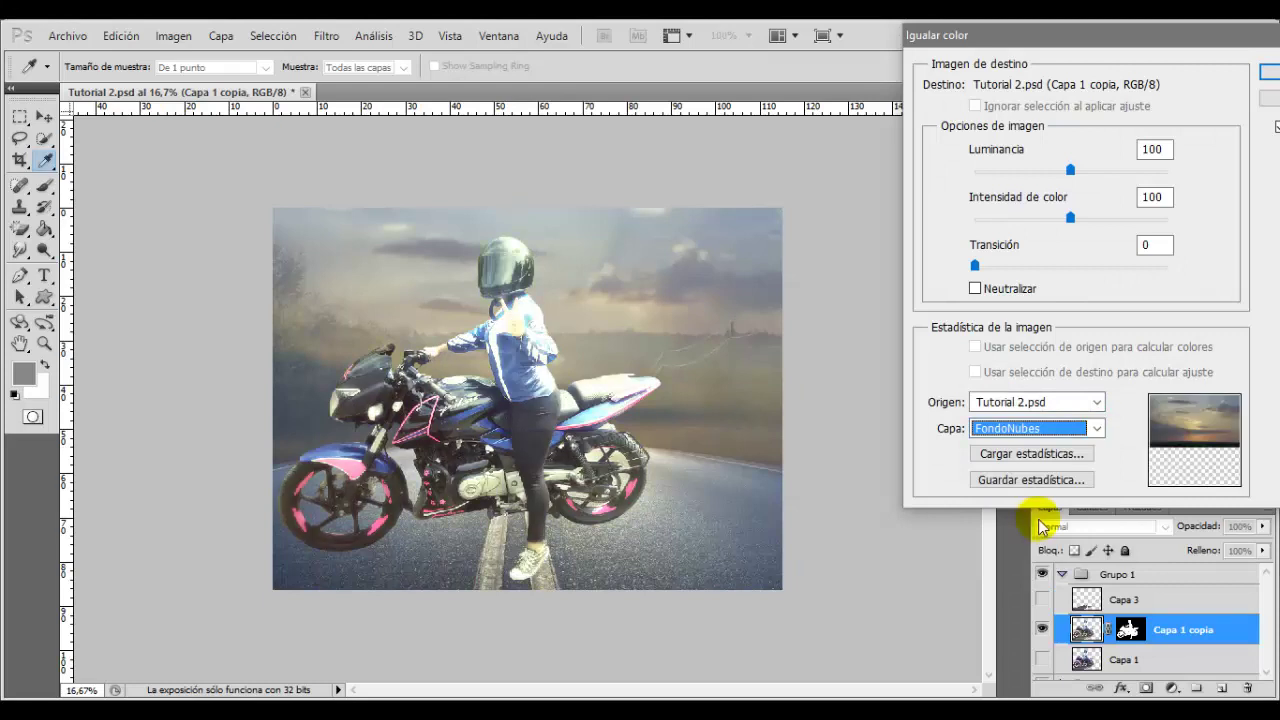
click(1126, 266)
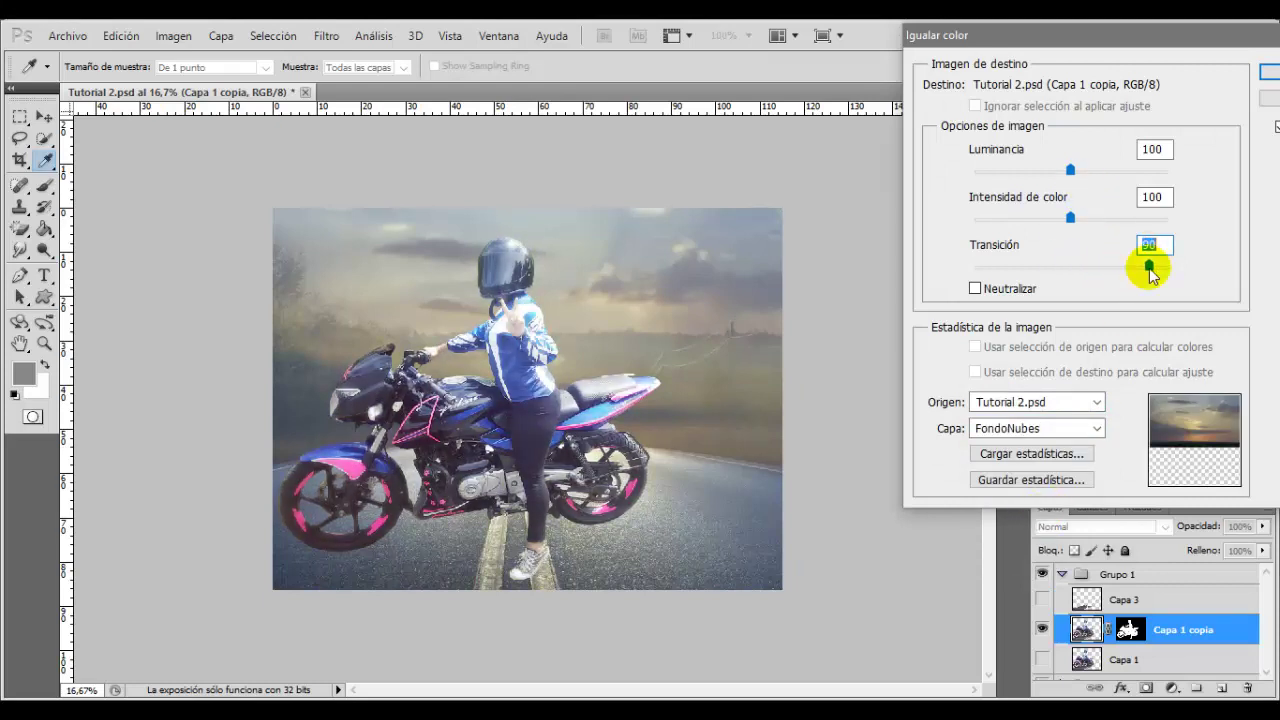
drag(1025, 177, 1082, 179)
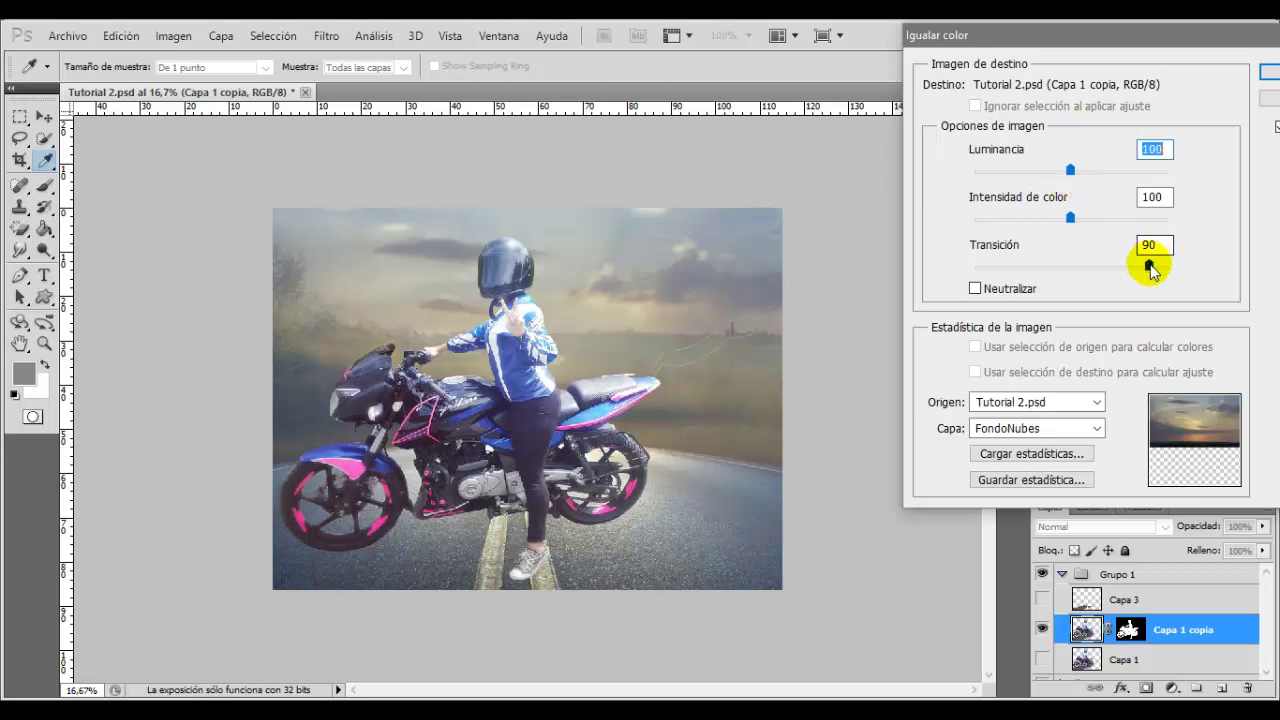
mouse_move(1149, 266)
mouse_down()
mouse_move(1131, 267)
mouse_move(1186, 264)
mouse_move(1004, 266)
mouse_up()
drag(1110, 268, 1143, 270)
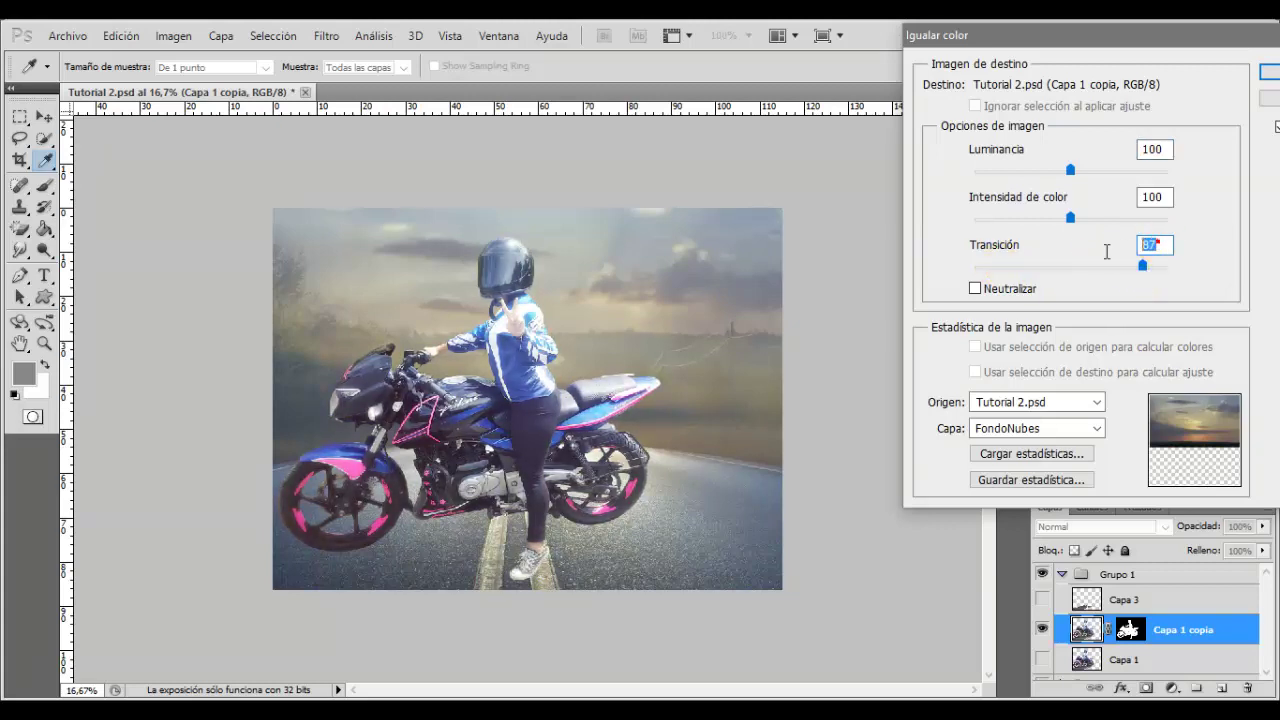
text(90)
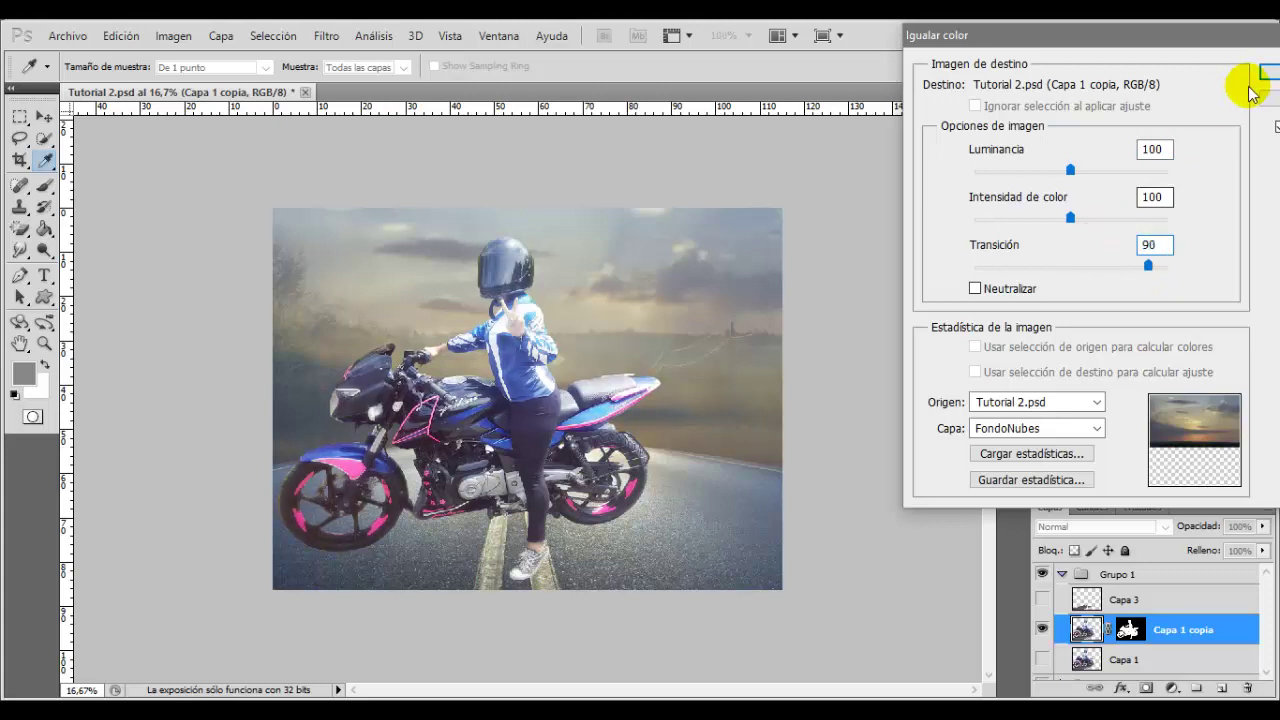
Apply the match, then add a Selective Color layer clipped to Capa 1 copia with Whites Black 80%.
click(1268, 75)
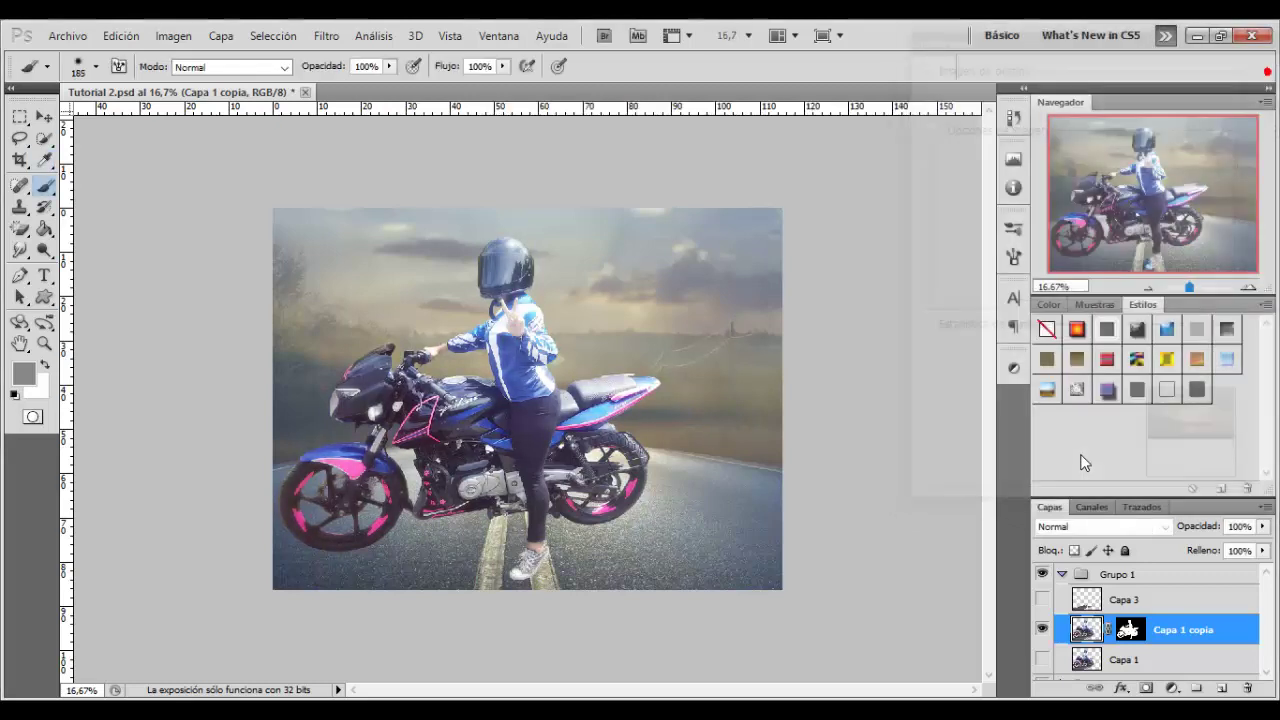
click(1174, 688)
click(1176, 678)
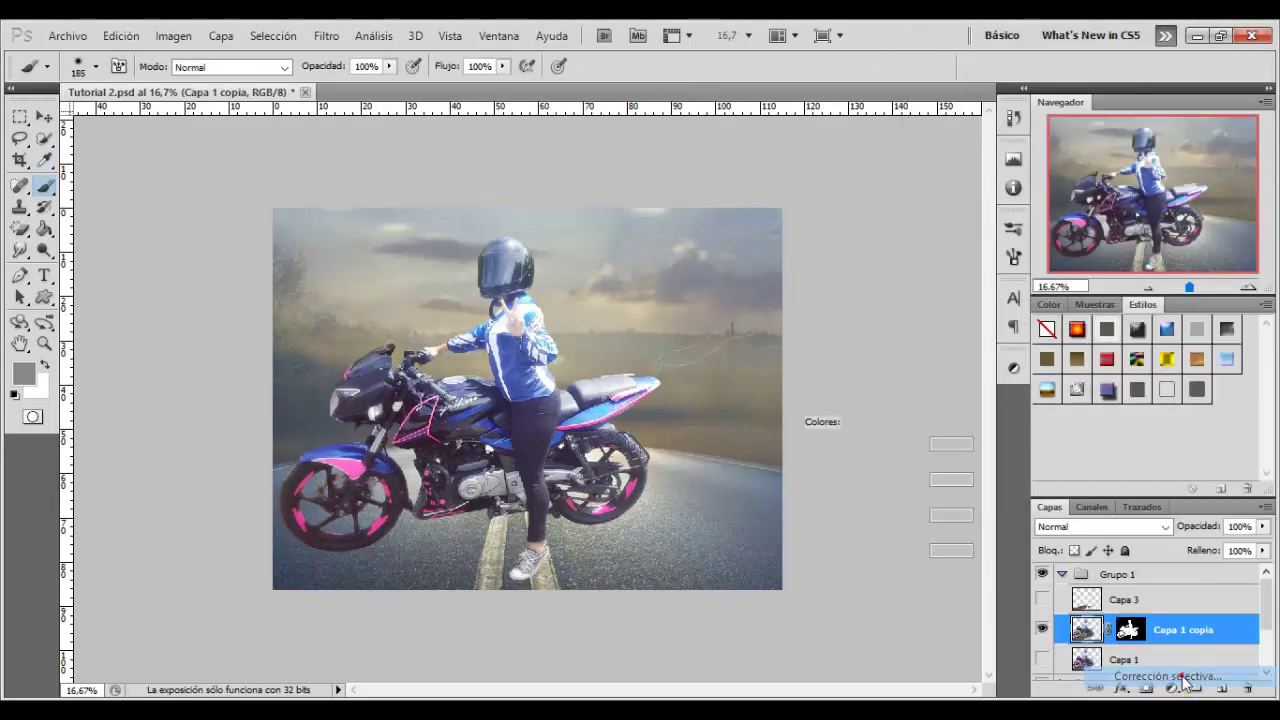
click(931, 424)
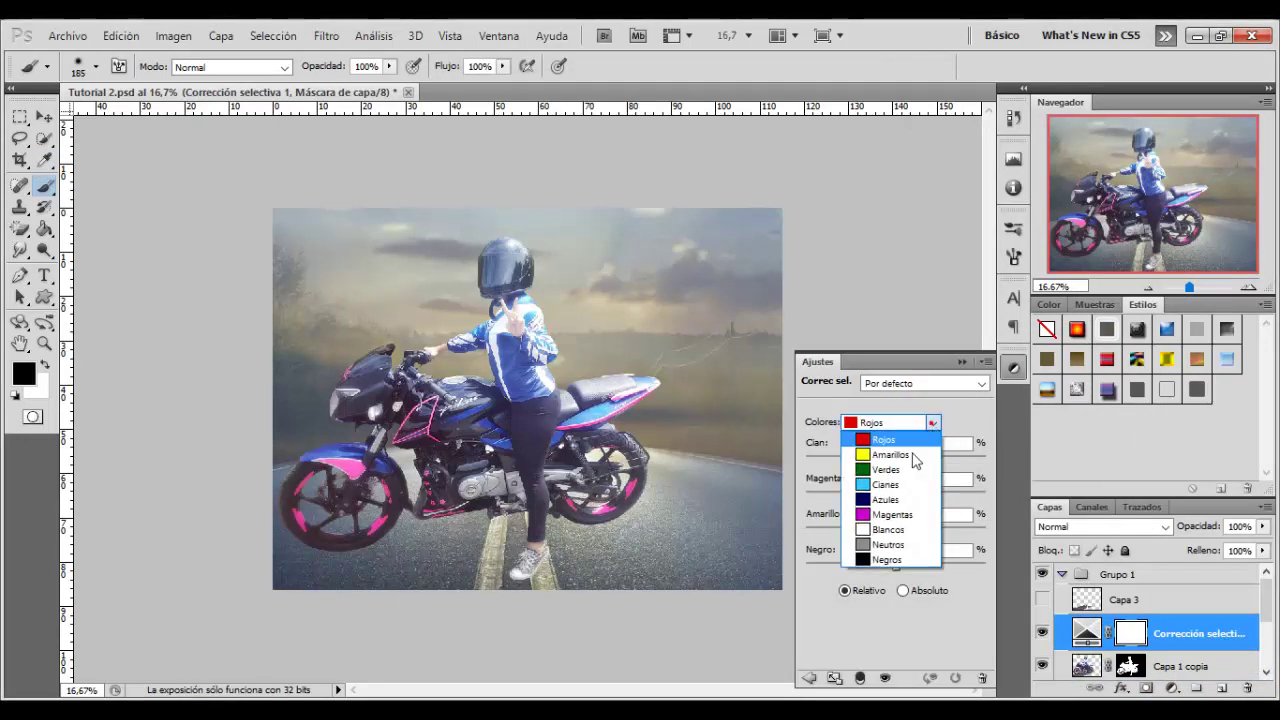
click(888, 530)
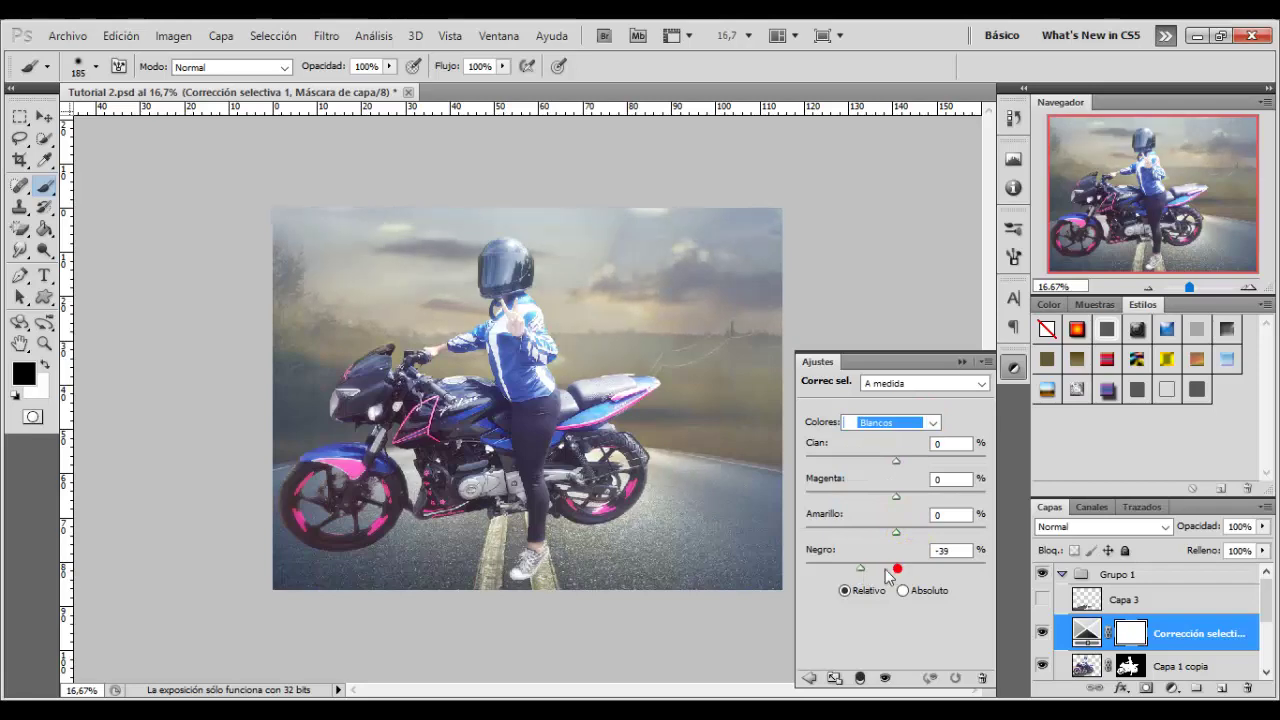
drag(898, 571, 910, 575)
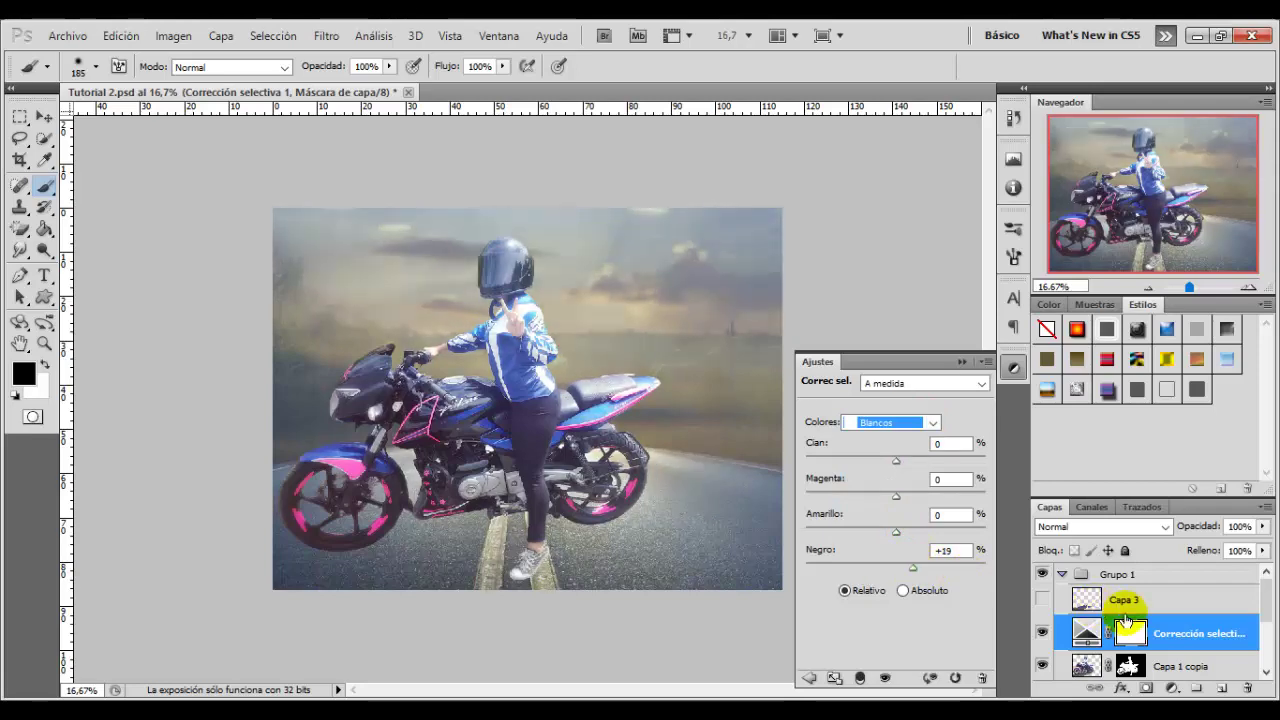
right_click(1150, 628)
click(1098, 405)
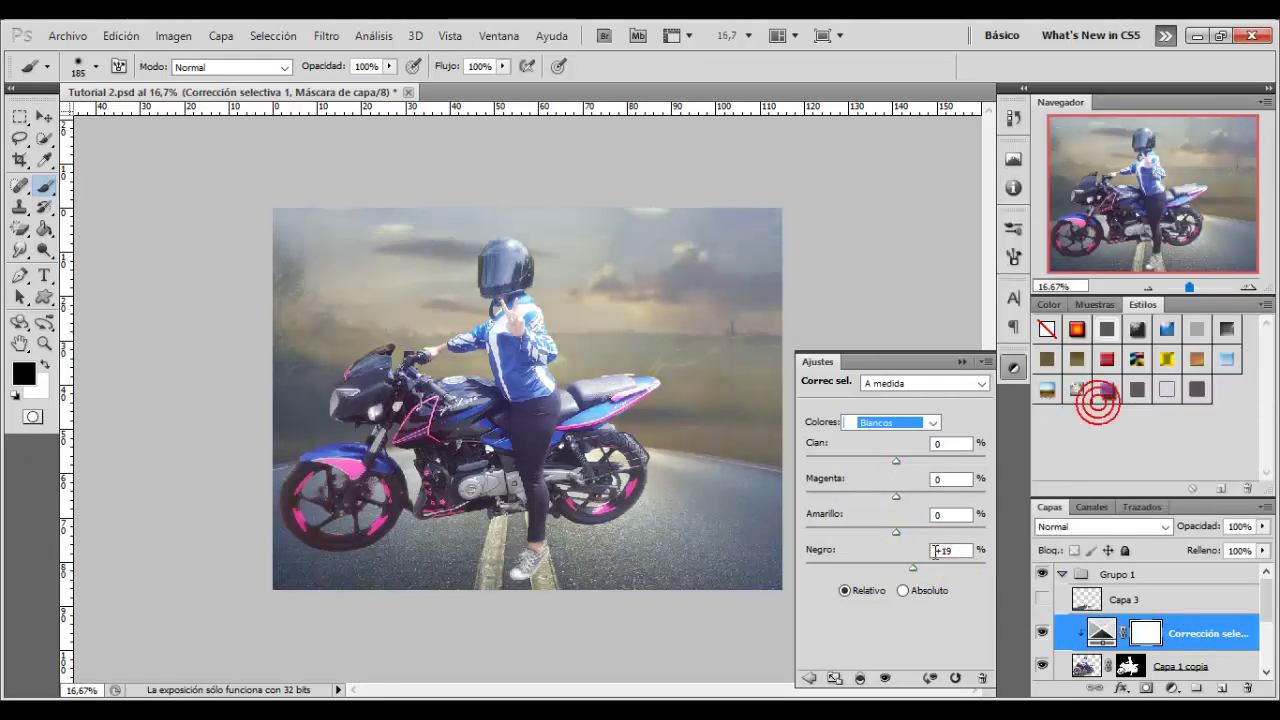
drag(914, 568, 942, 567)
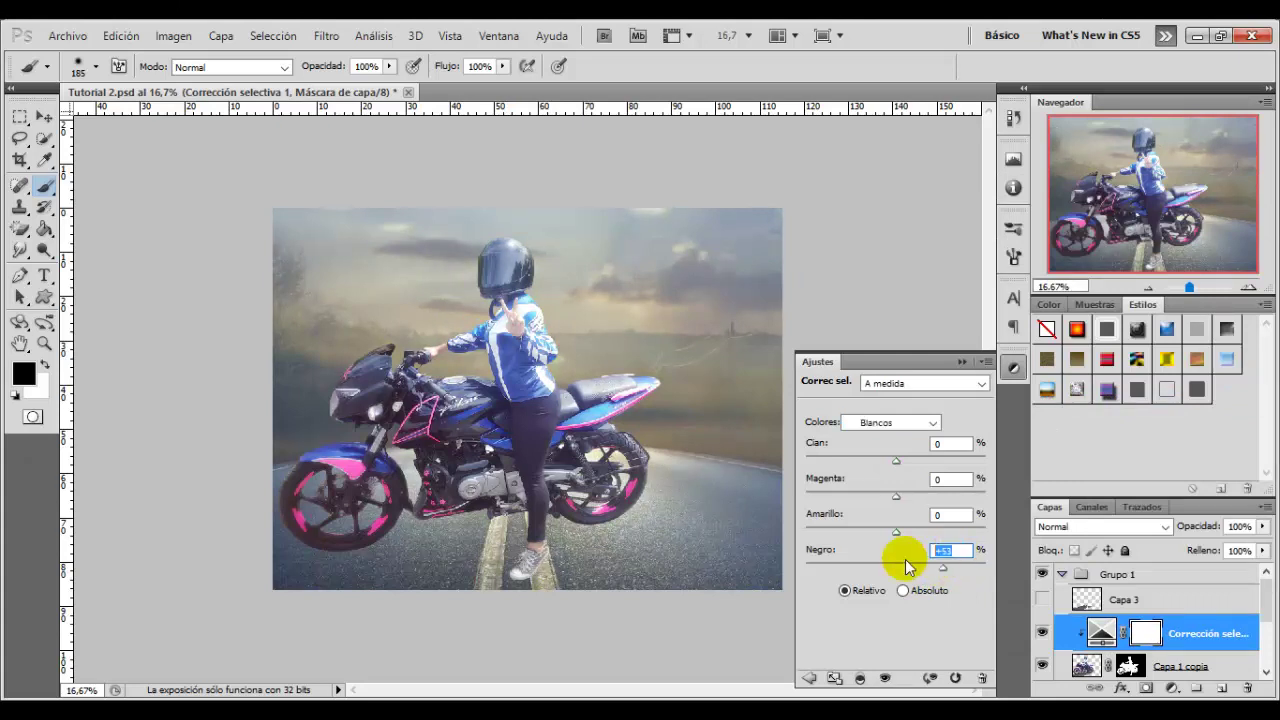
text(80)
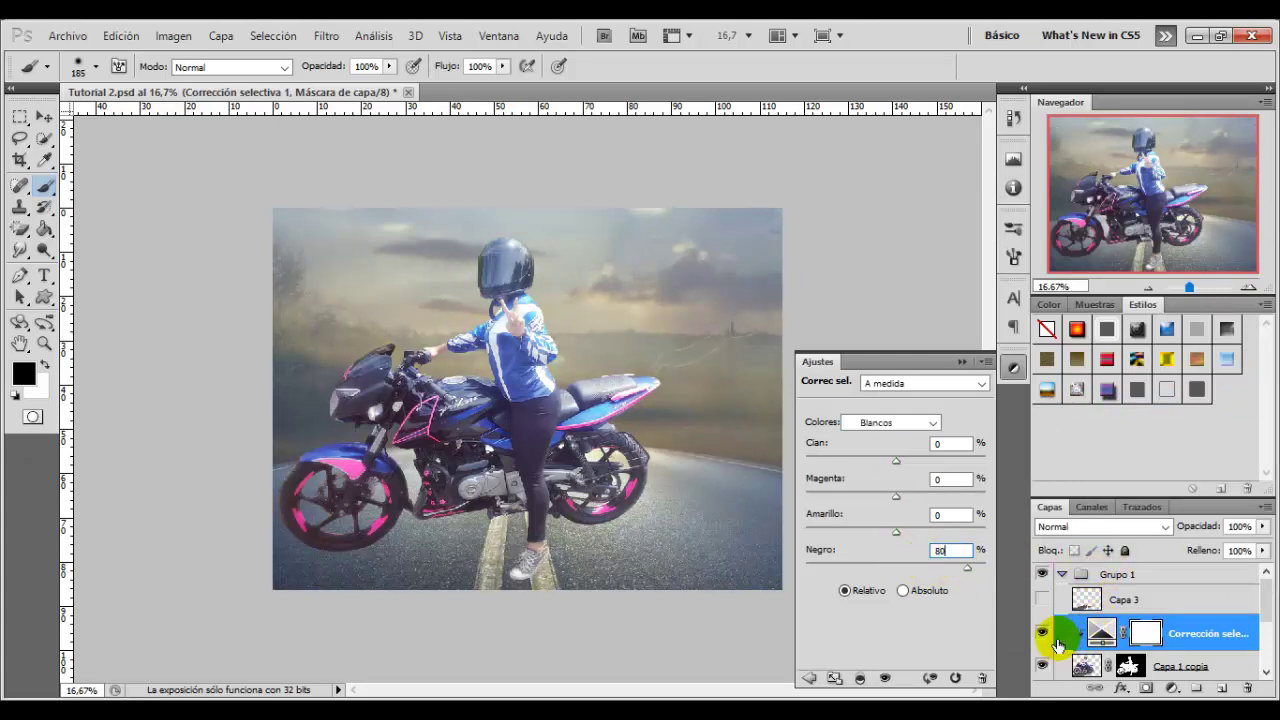
Toggle the correction to compare before and after, then add a new empty layer, Capa 4.
click(1043, 634)
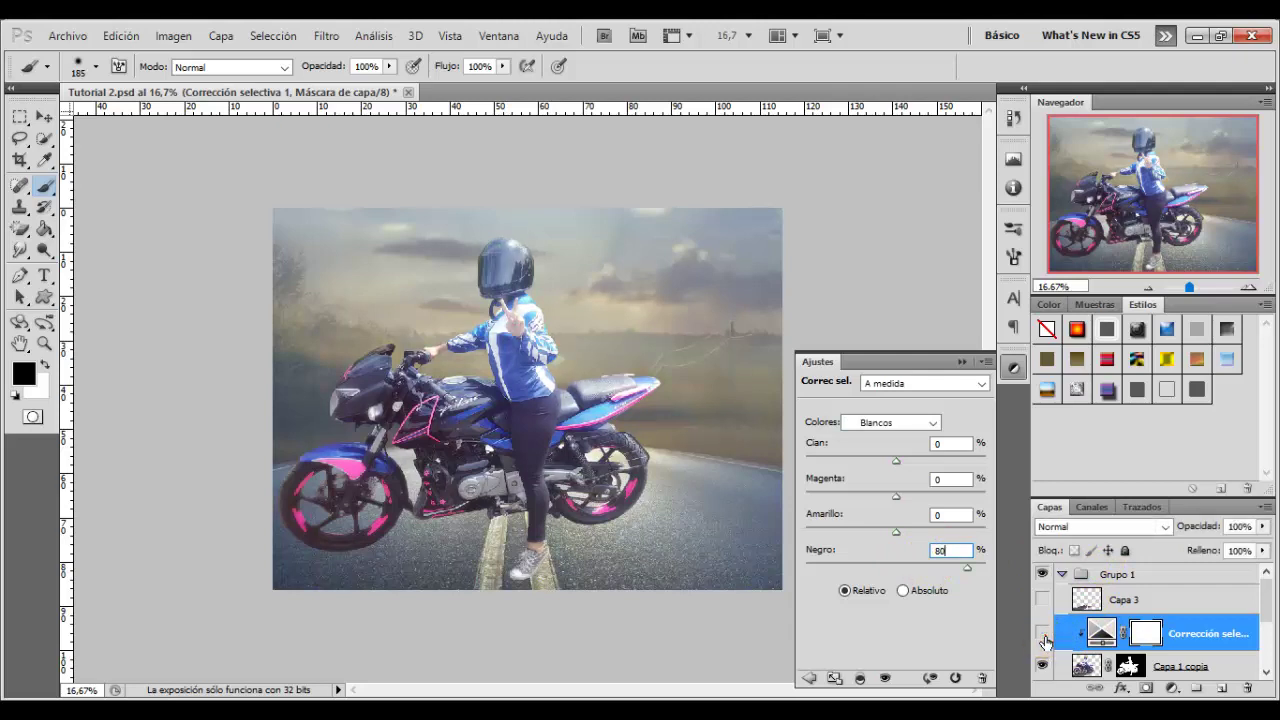
click(1043, 634)
click(1043, 634)
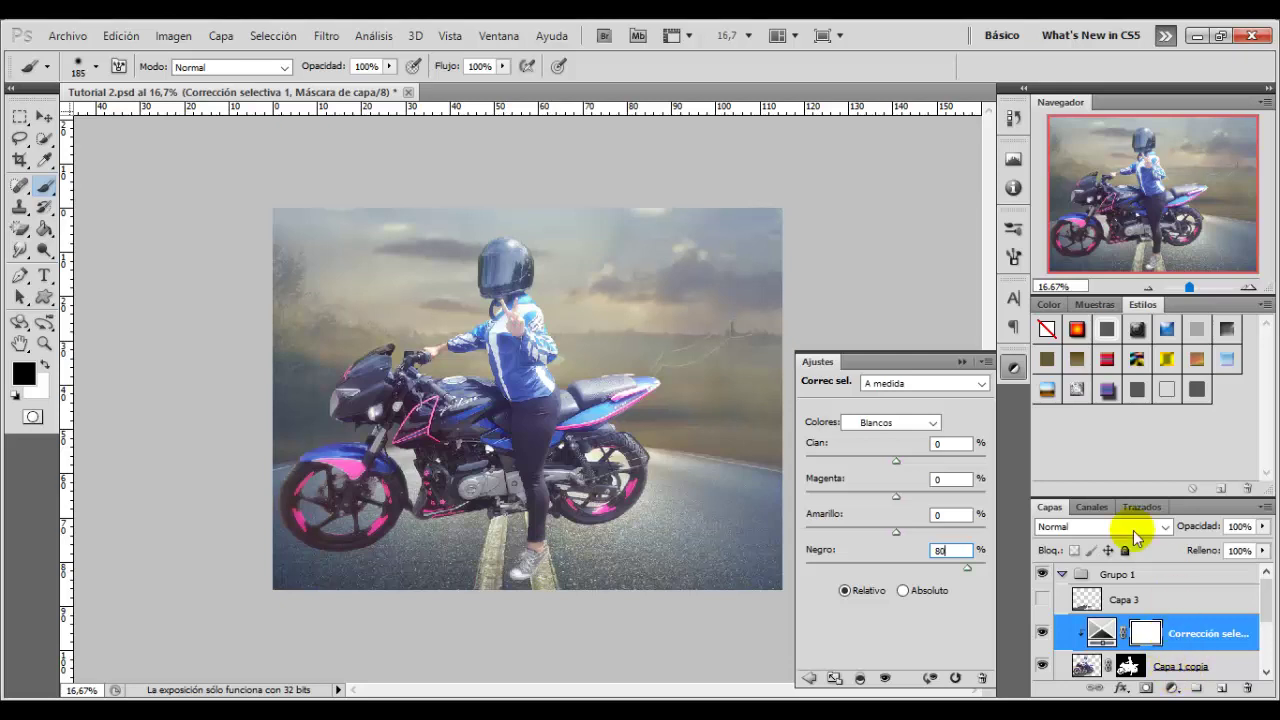
click(960, 362)
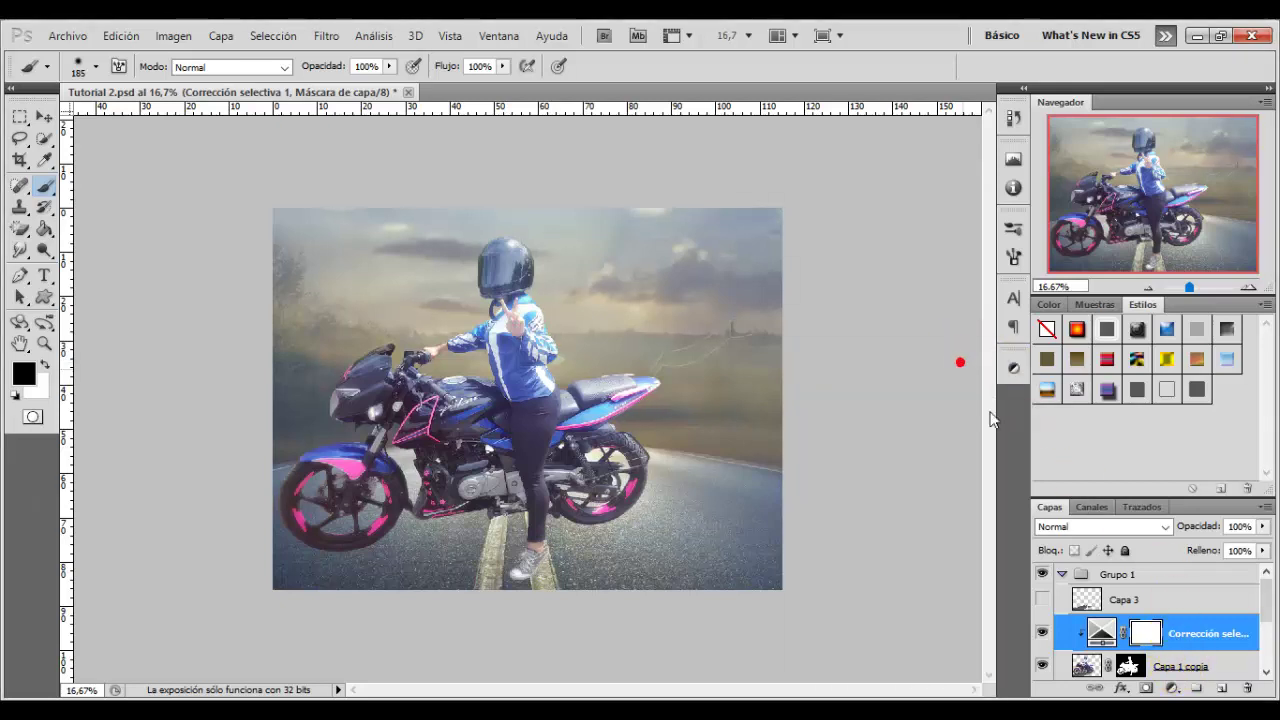
click(1175, 687)
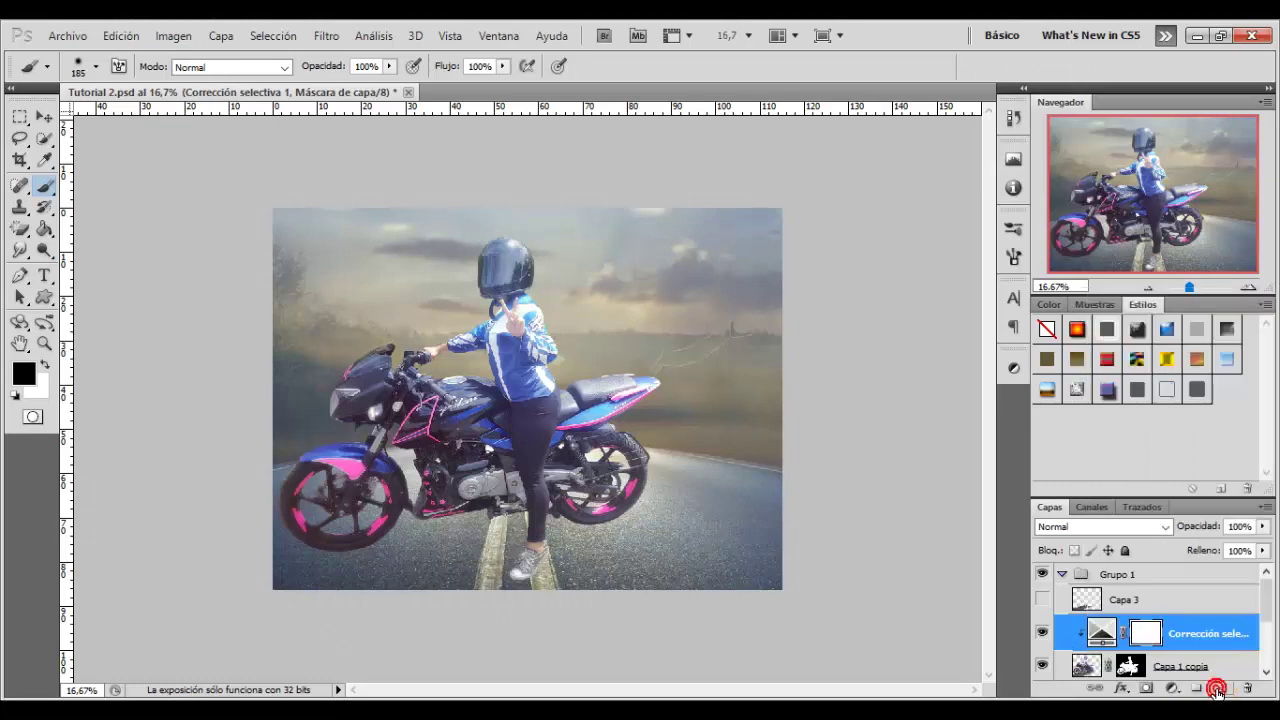
click(1218, 690)
Clip Capa 4 to the layer below, fill it with 50% grey and blend it as Overlay.
right_click(1130, 632)
click(1066, 407)
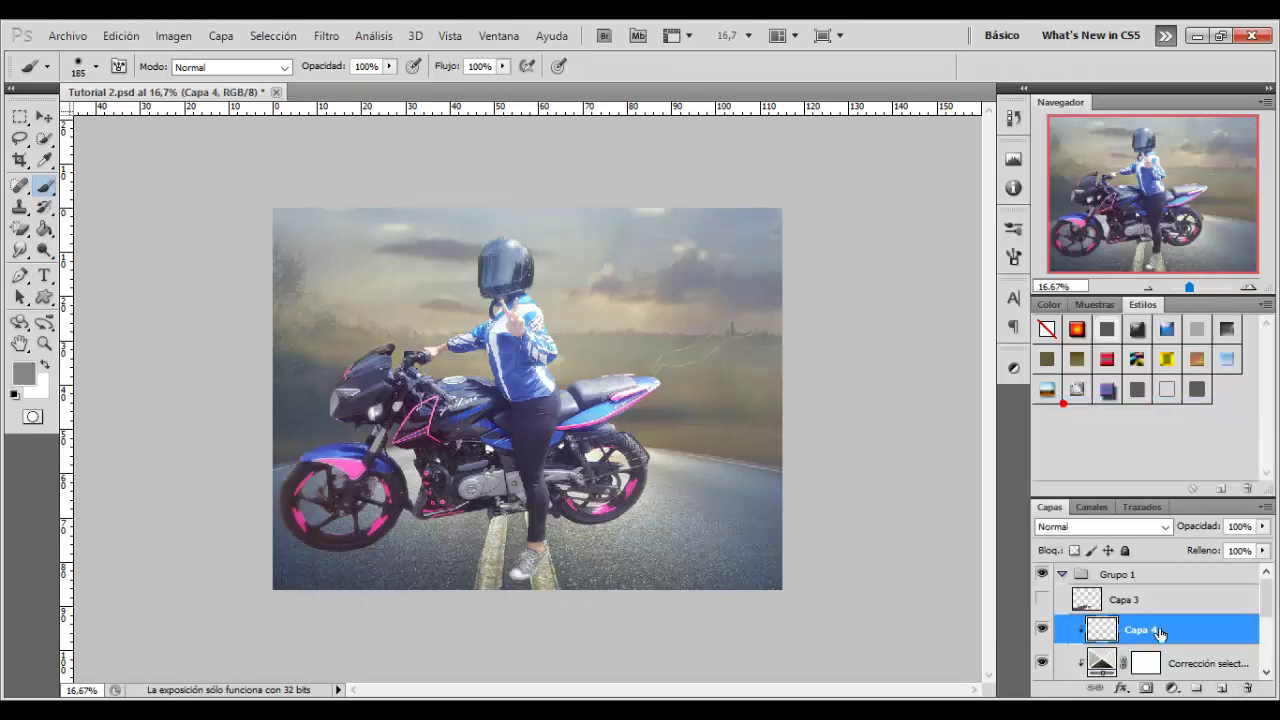
click(120, 36)
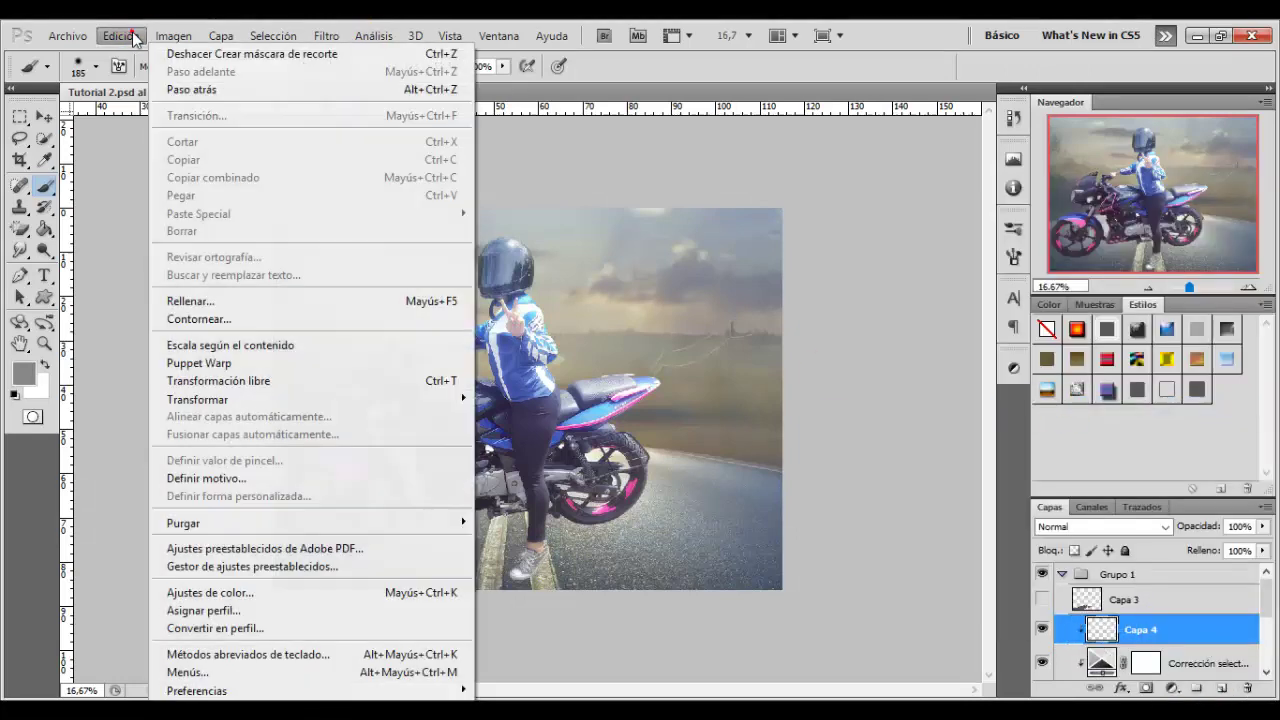
click(232, 302)
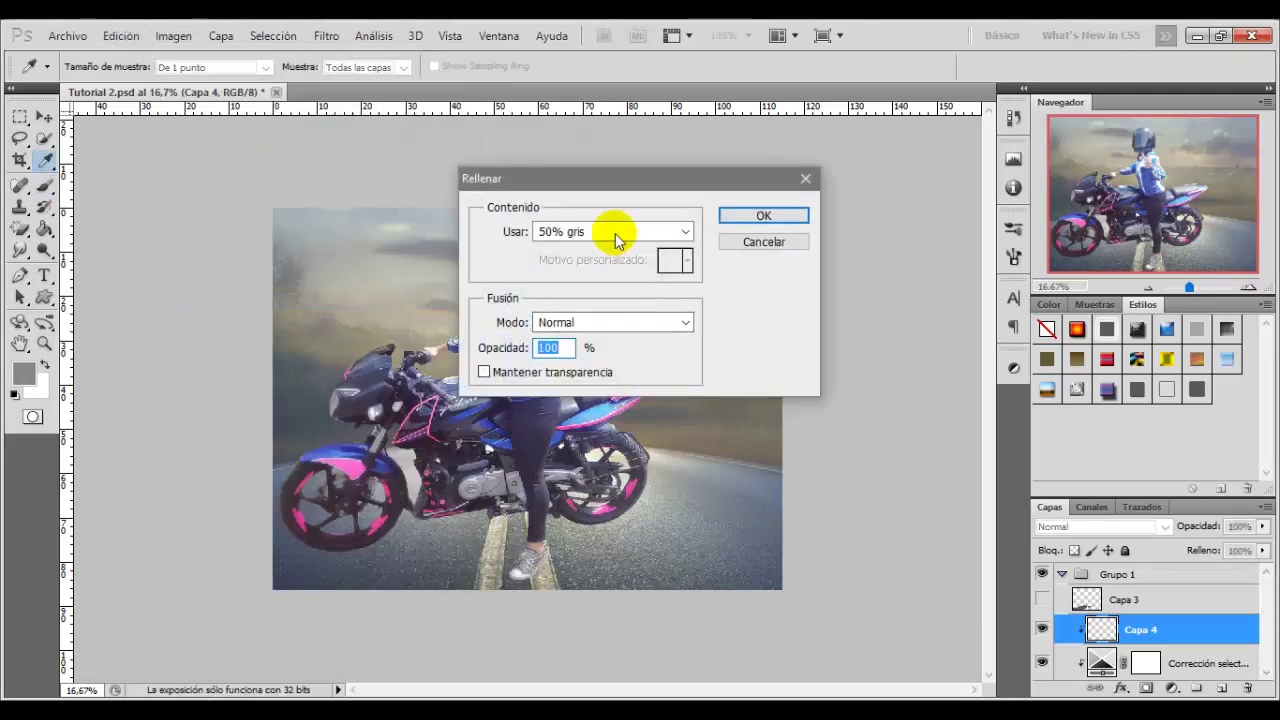
click(738, 215)
key(b)
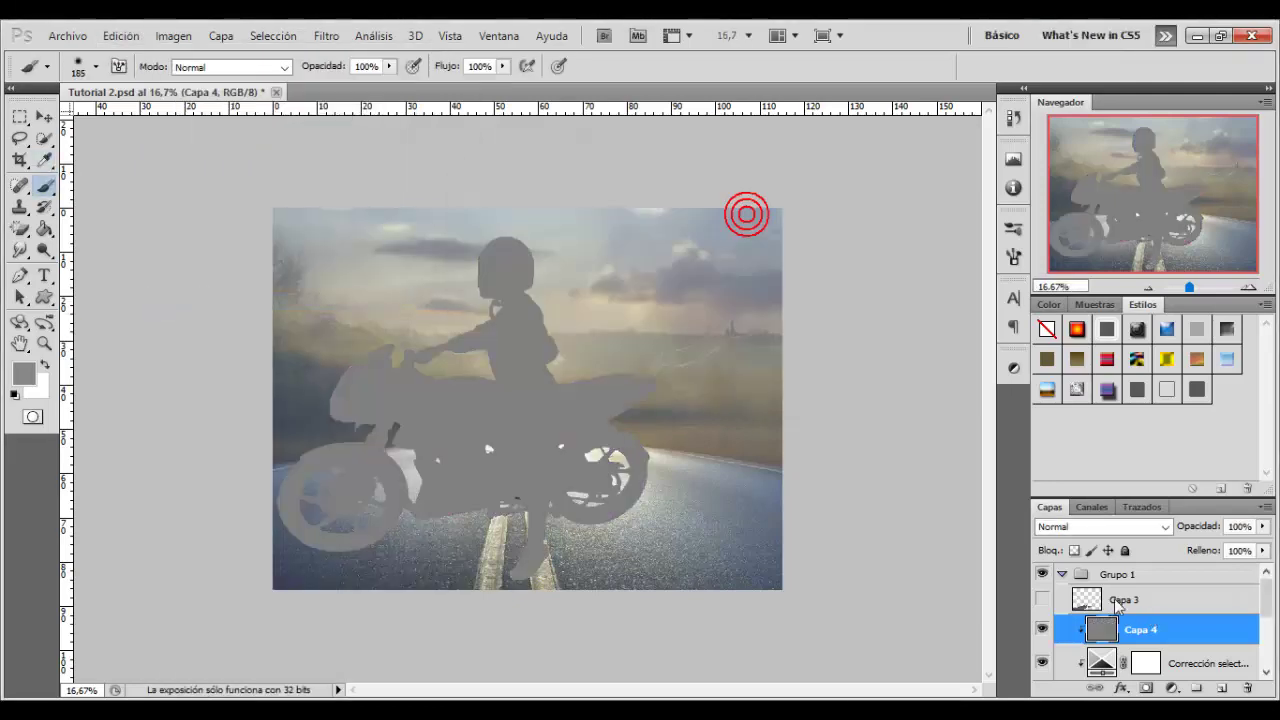
click(1166, 526)
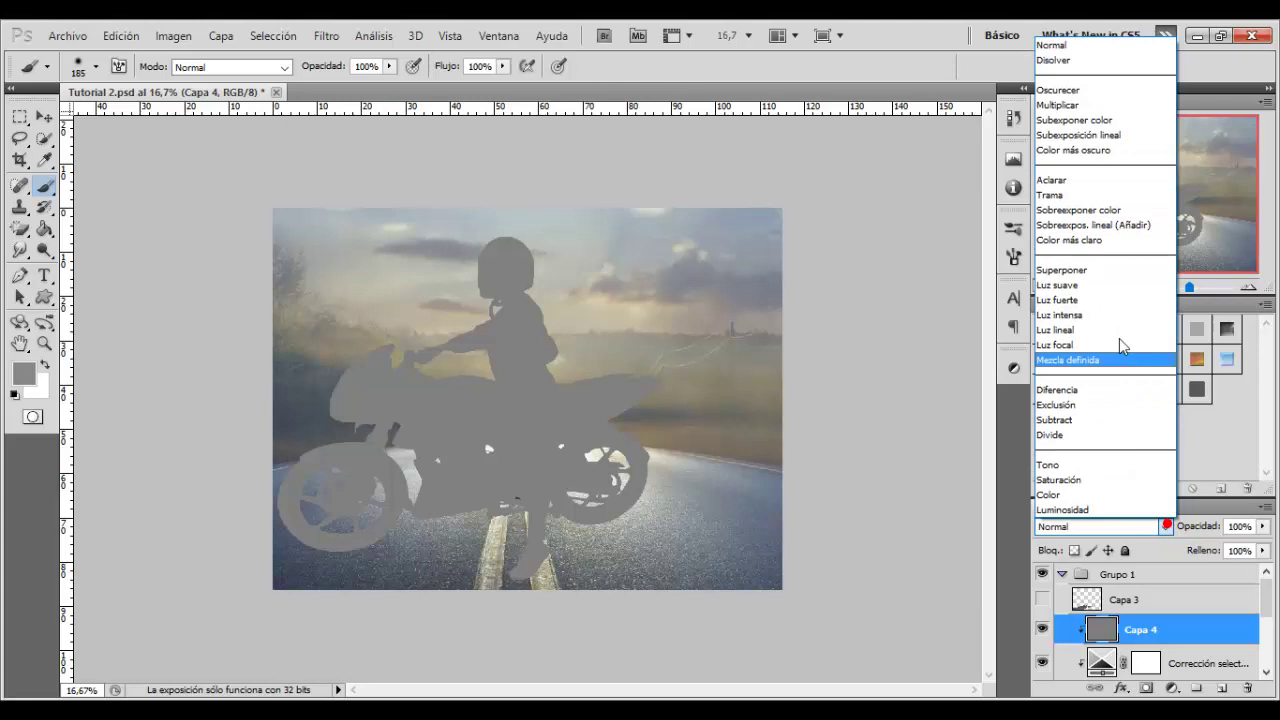
click(1123, 274)
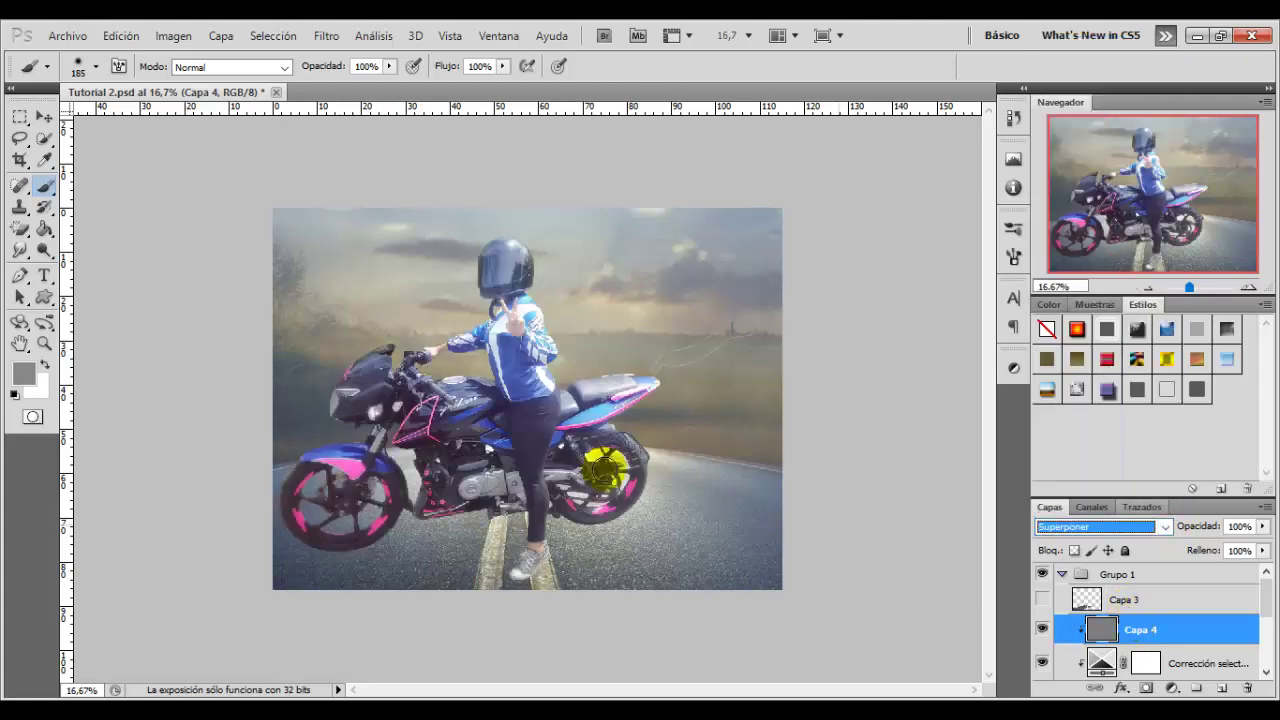
Dodge the motorcycle at 20% exposure with a 72 px brush.
click(43, 251)
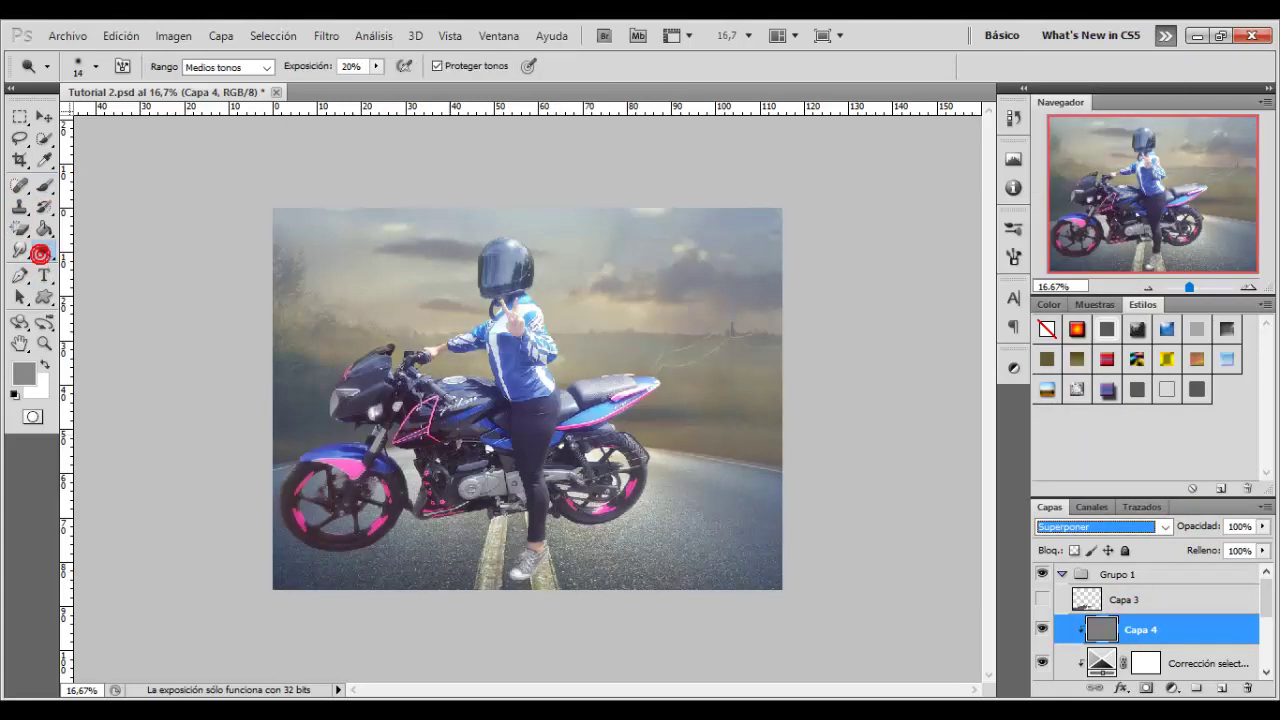
right_click(510, 440)
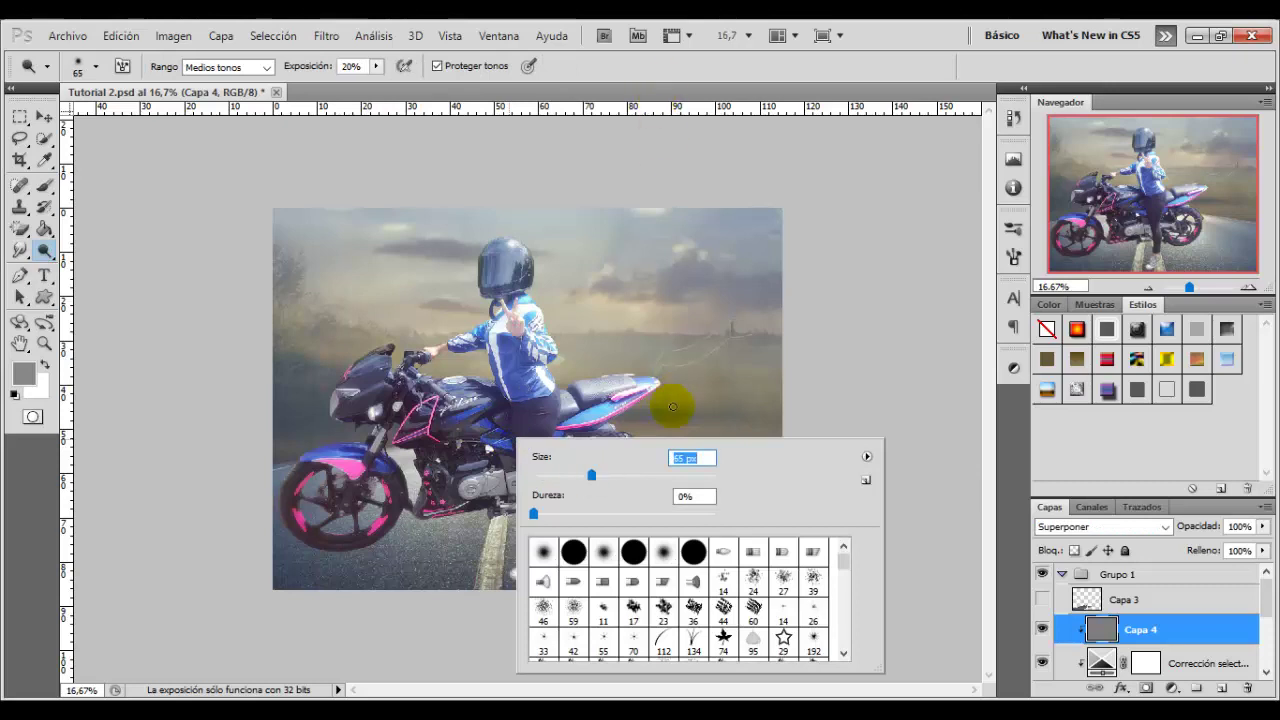
click(660, 473)
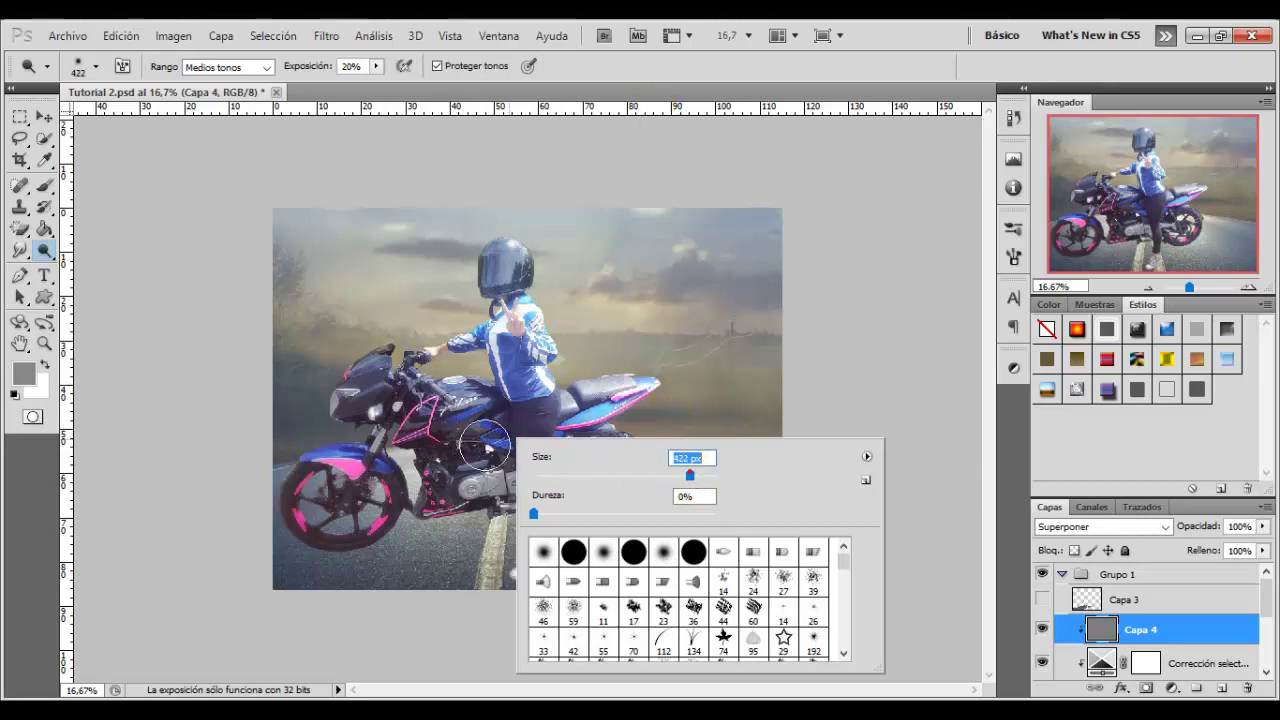
text(288)
key(Return)
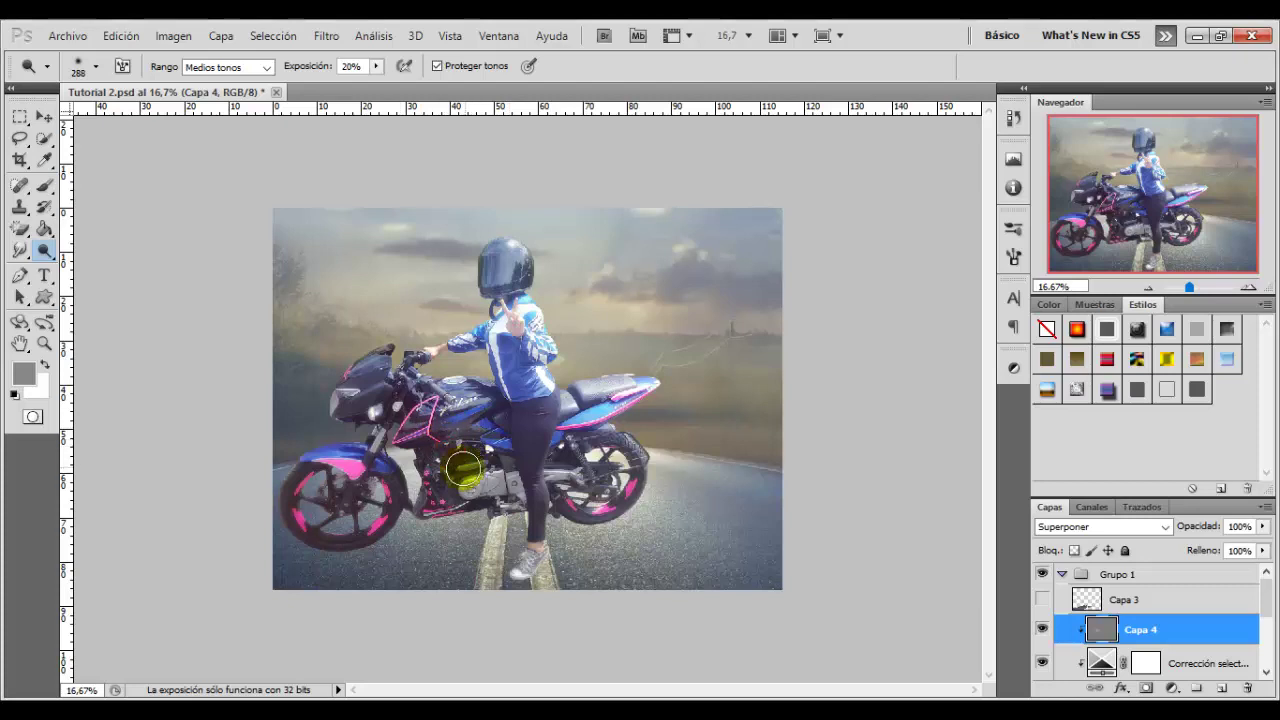
right_click(619, 289)
drag(788, 325, 709, 327)
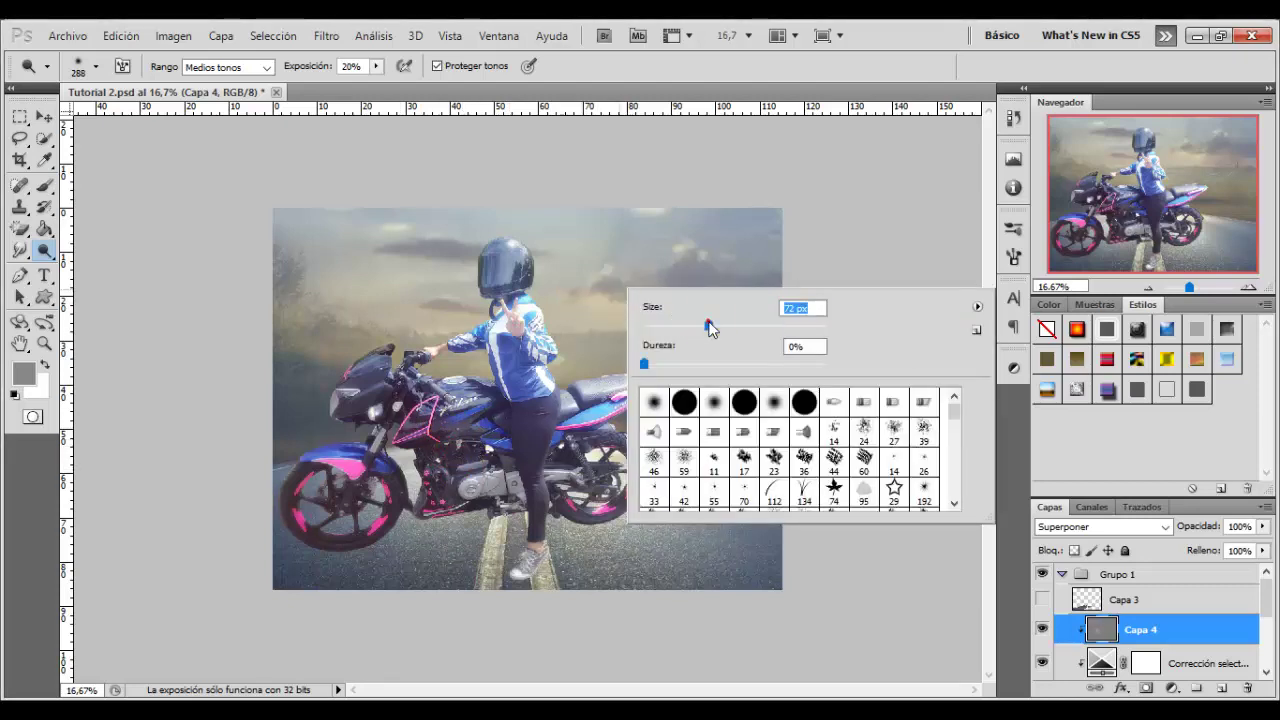
key(Return)
drag(533, 268, 560, 293)
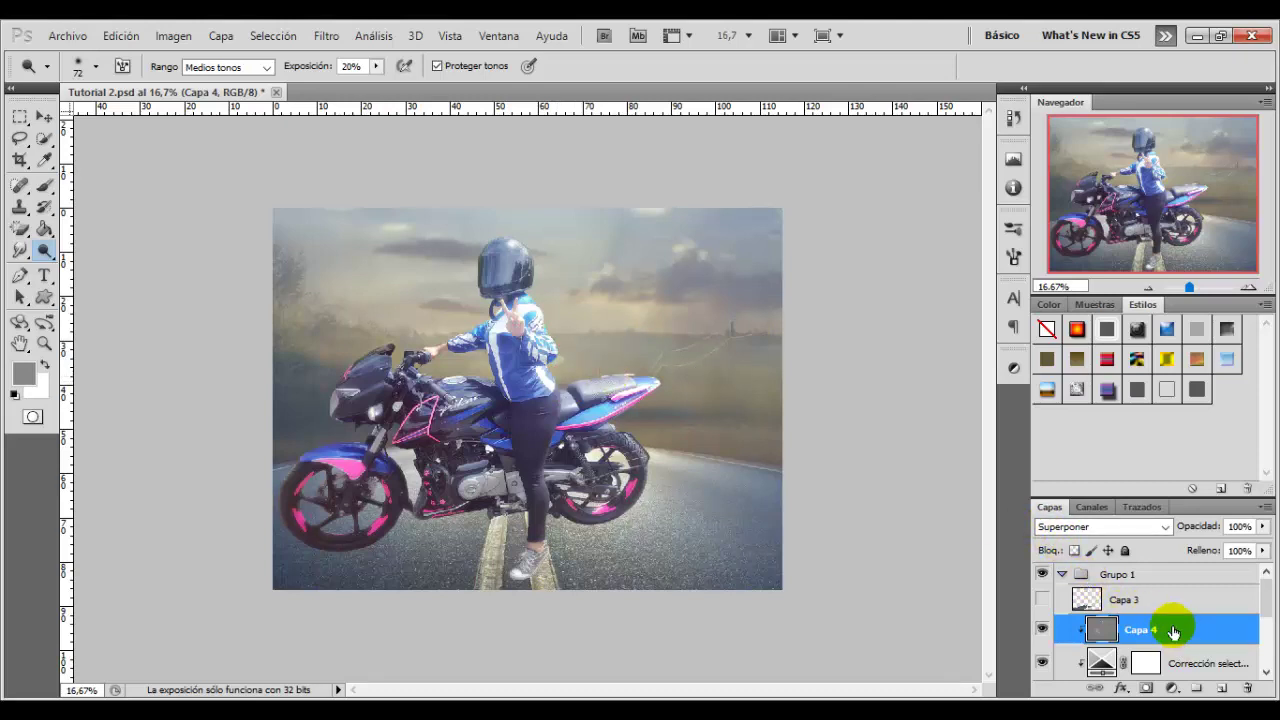
click(1148, 609)
Show Capa 3, turn it black with Hue/Saturation Lightness -100, and set 40% opacity.
click(1046, 599)
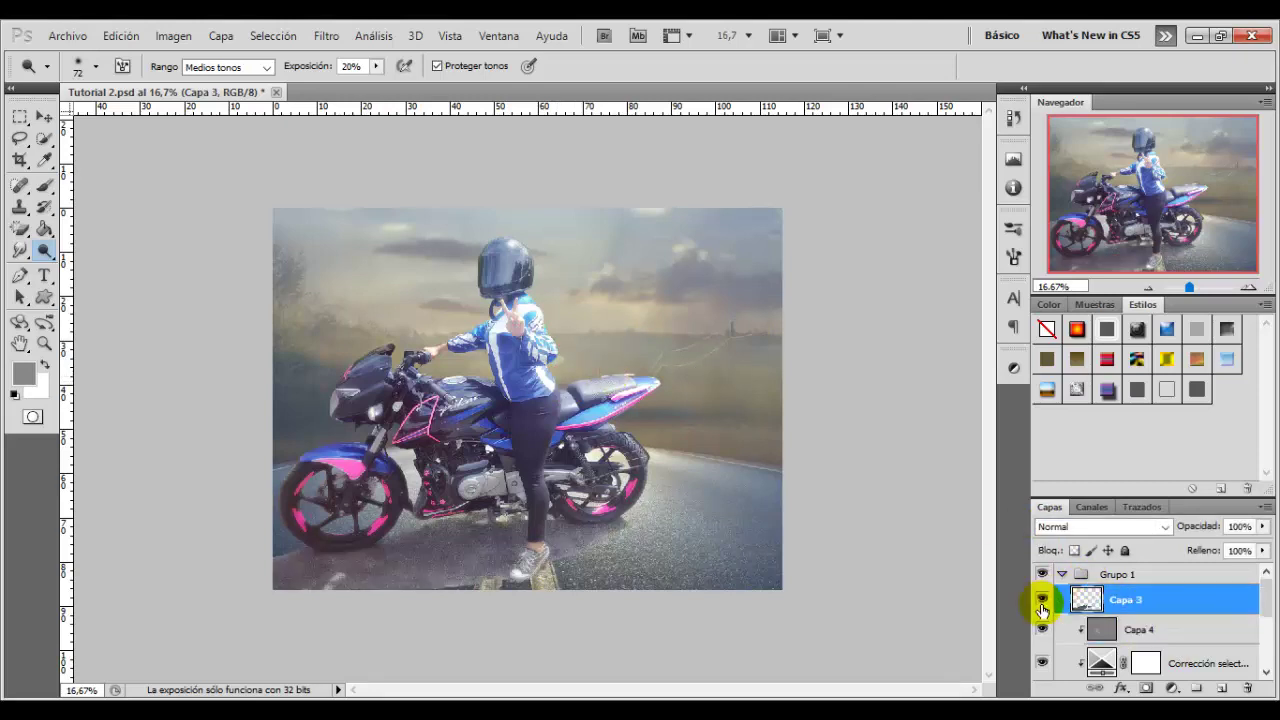
click(176, 35)
mouse_move(280, 82)
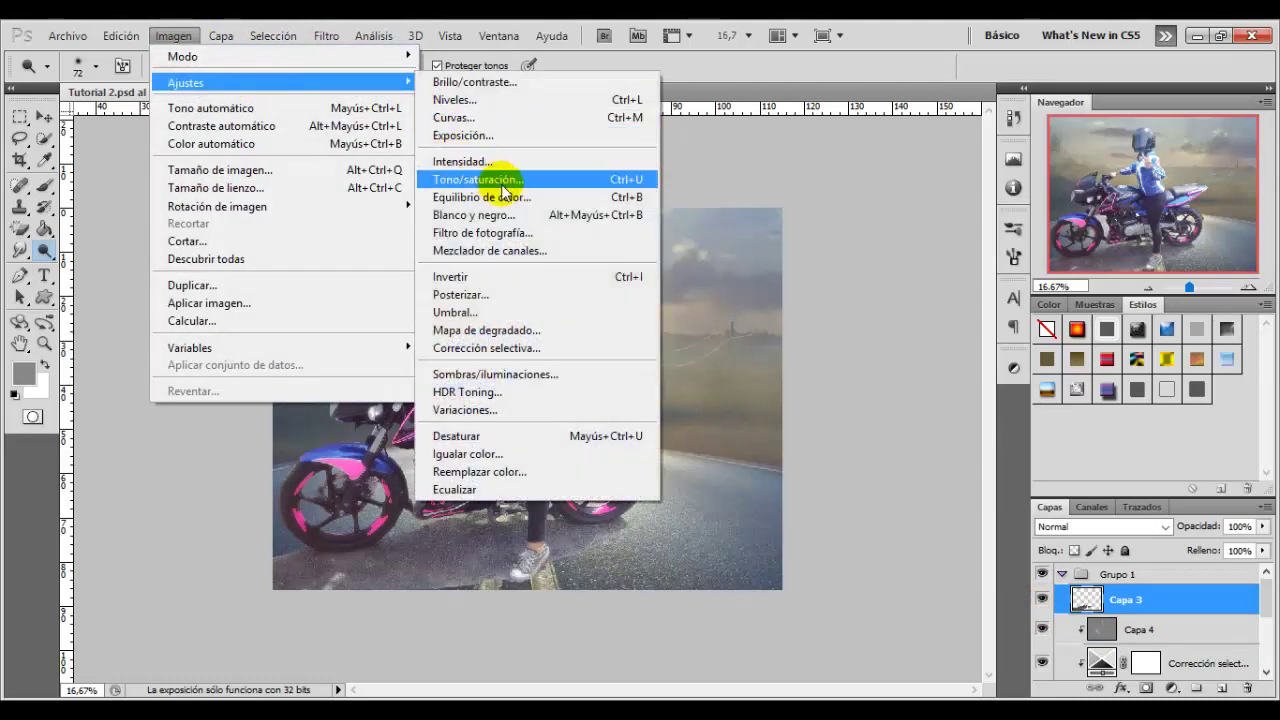
click(521, 178)
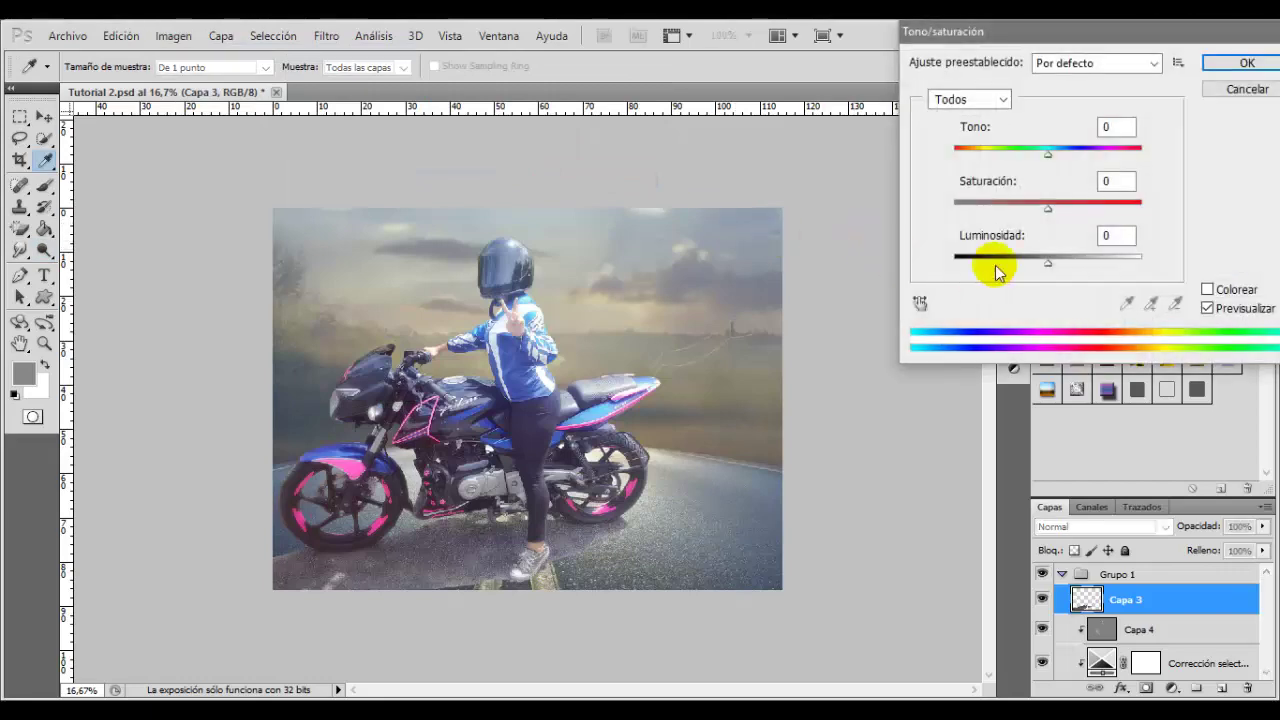
drag(1042, 264, 871, 270)
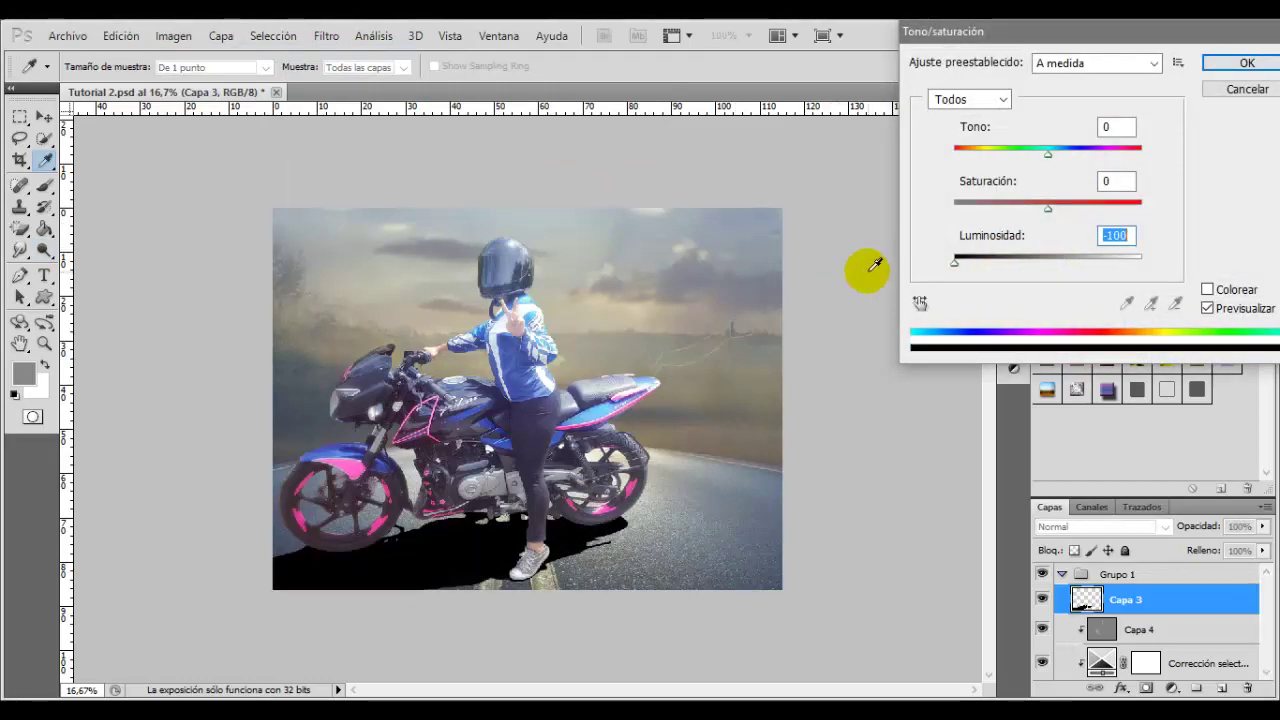
click(1247, 63)
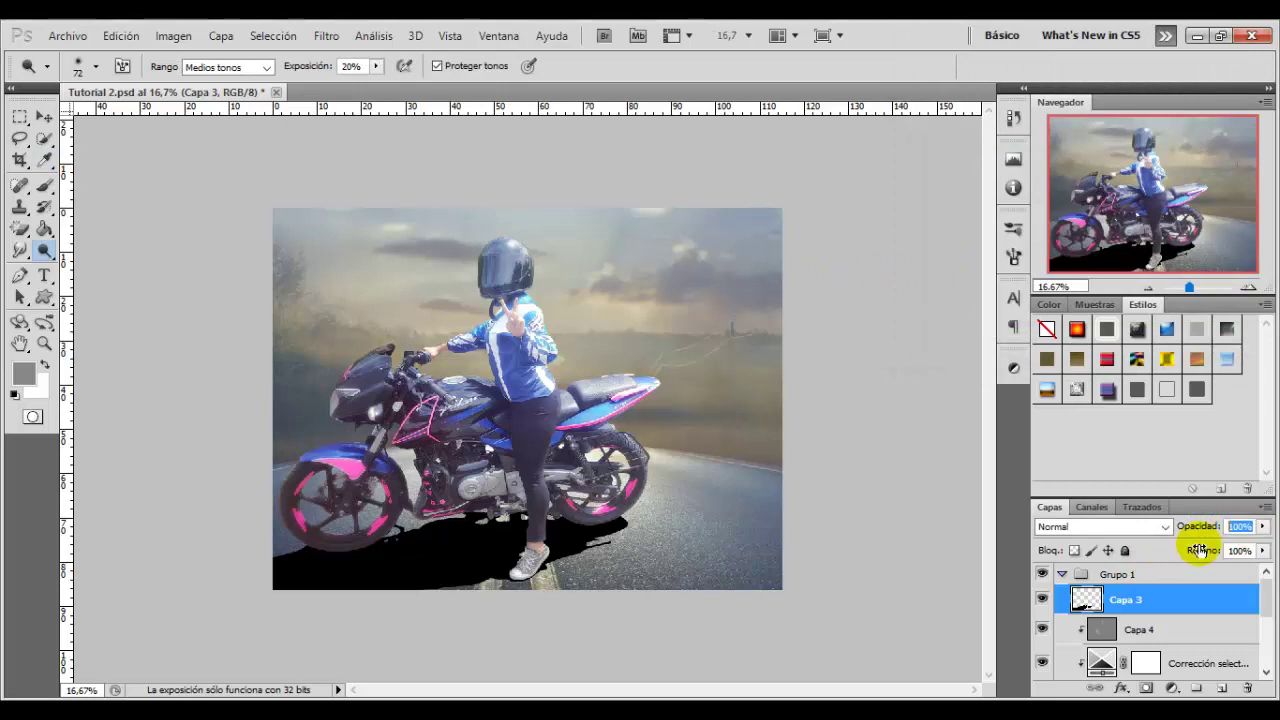
text(40)
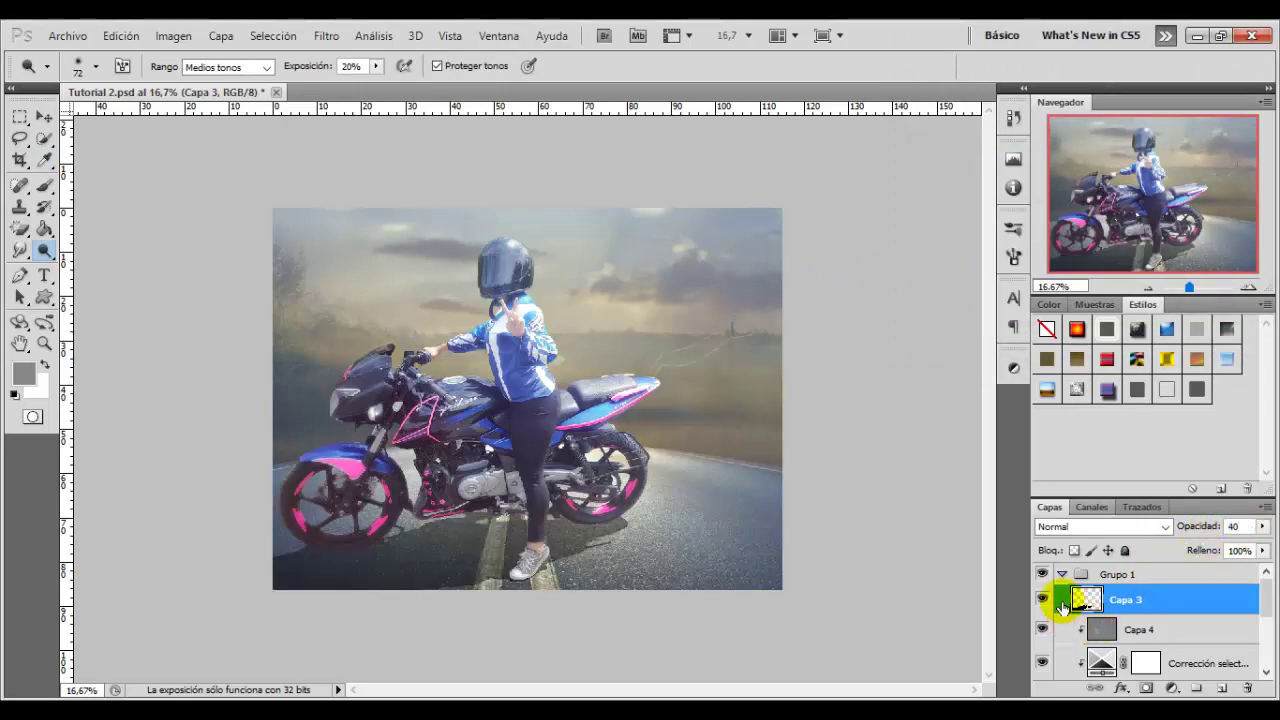
click(1043, 600)
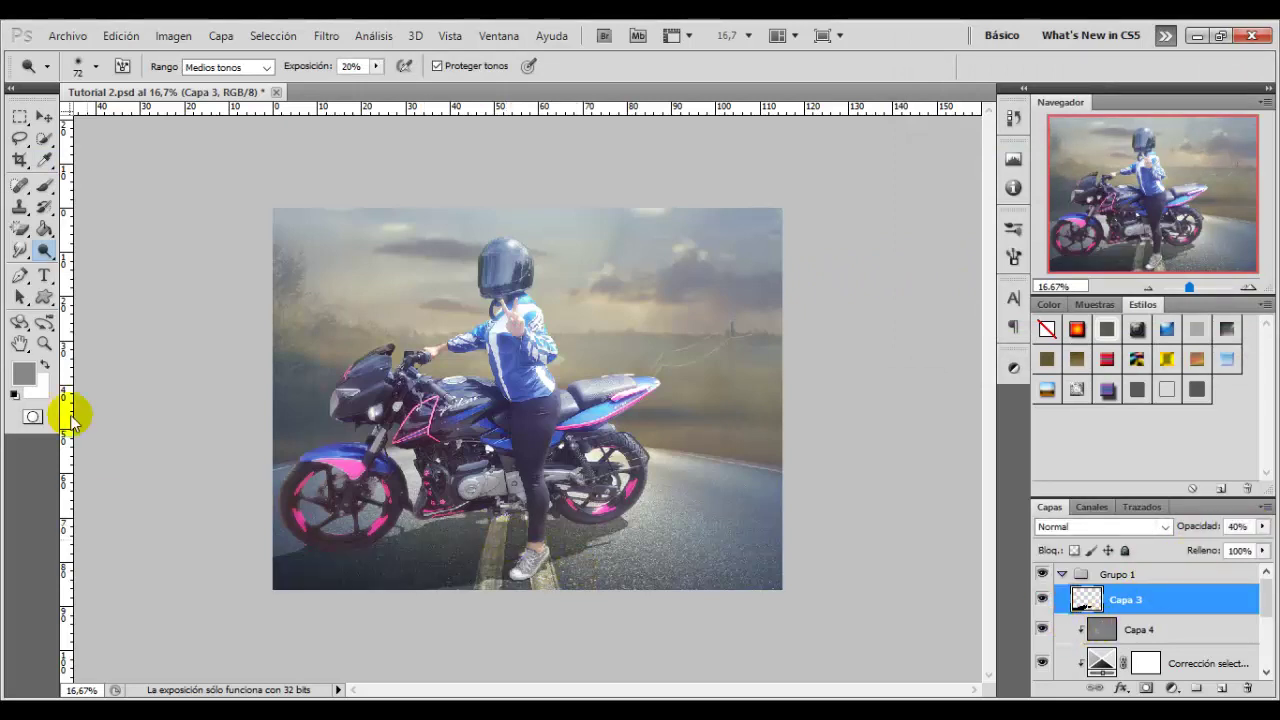
Zoom in on the front wheel and select the Capa 1 layer.
click(44, 343)
click(277, 543)
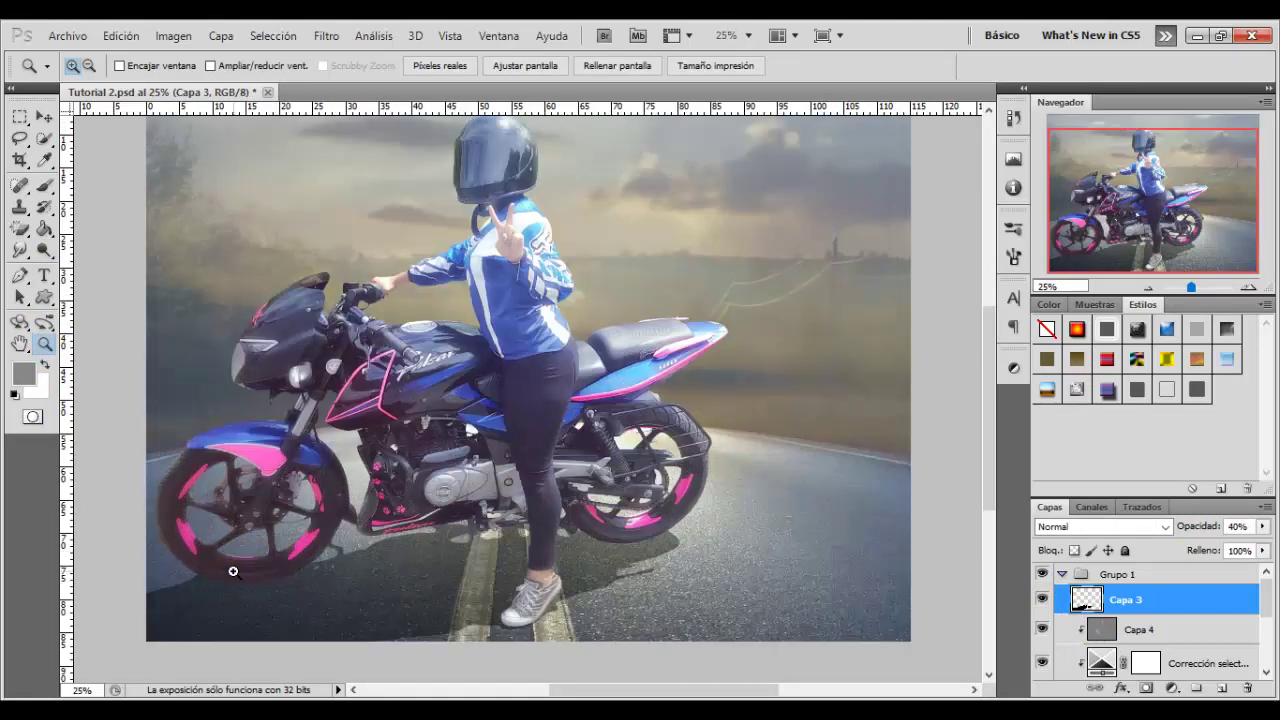
click(164, 599)
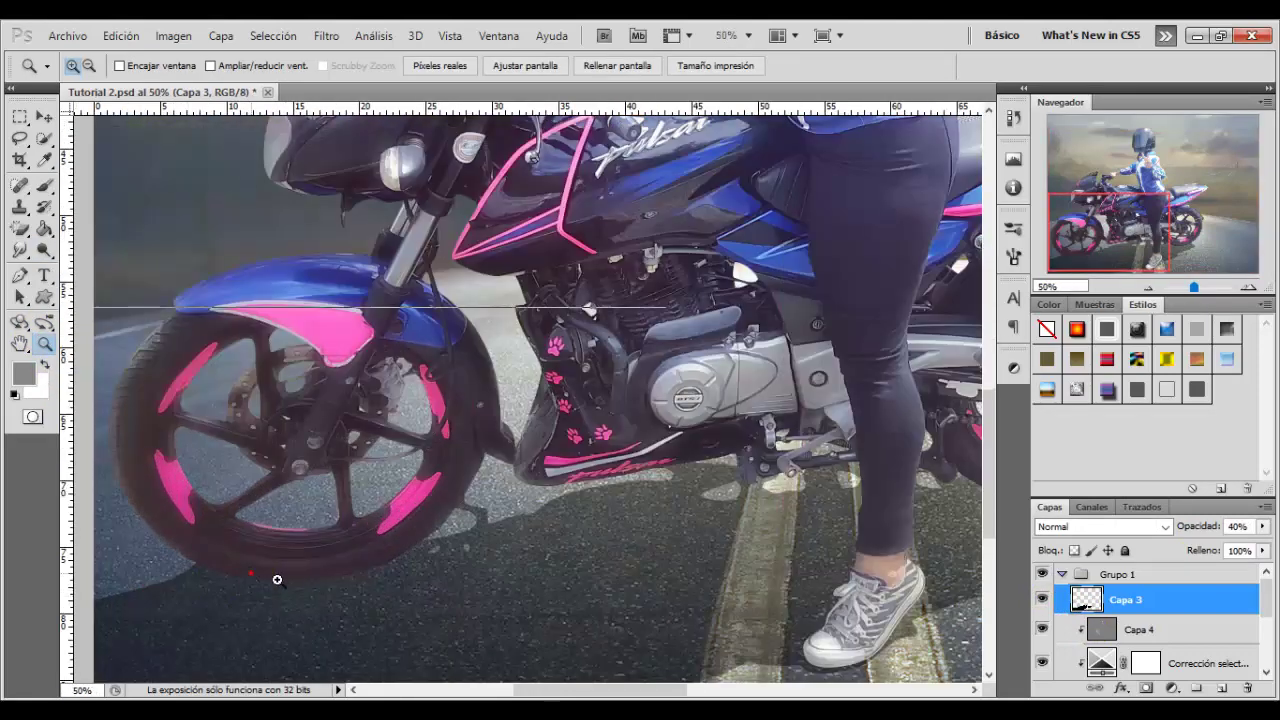
click(277, 580)
drag(323, 563, 419, 485)
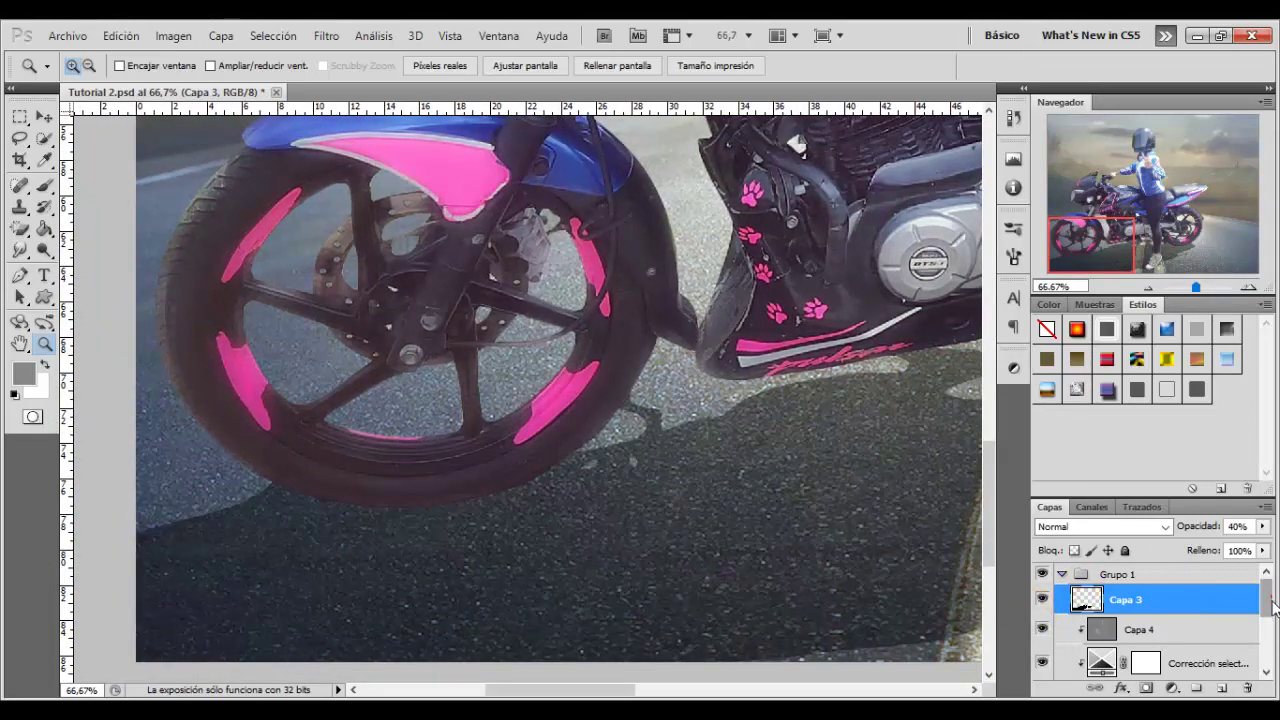
drag(1273, 605, 1270, 640)
click(1166, 620)
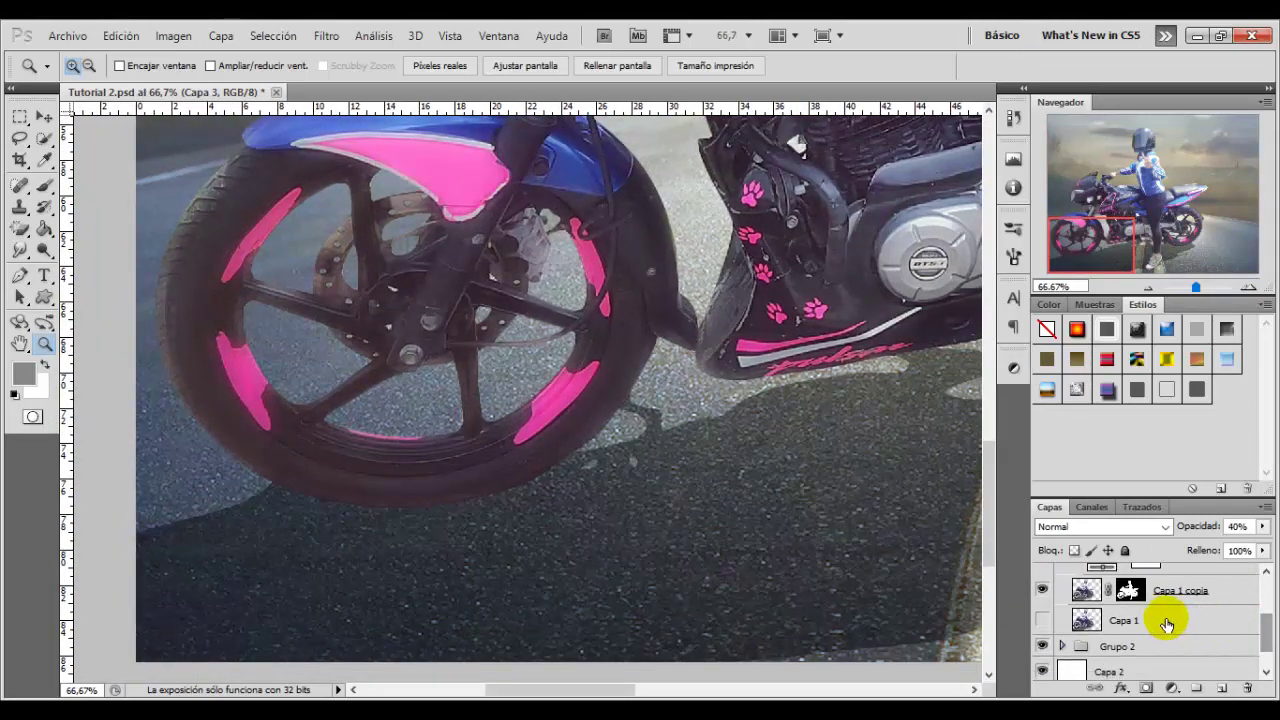
Add a new layer and paint a soft black shadow under the front wheel.
click(1222, 692)
click(45, 185)
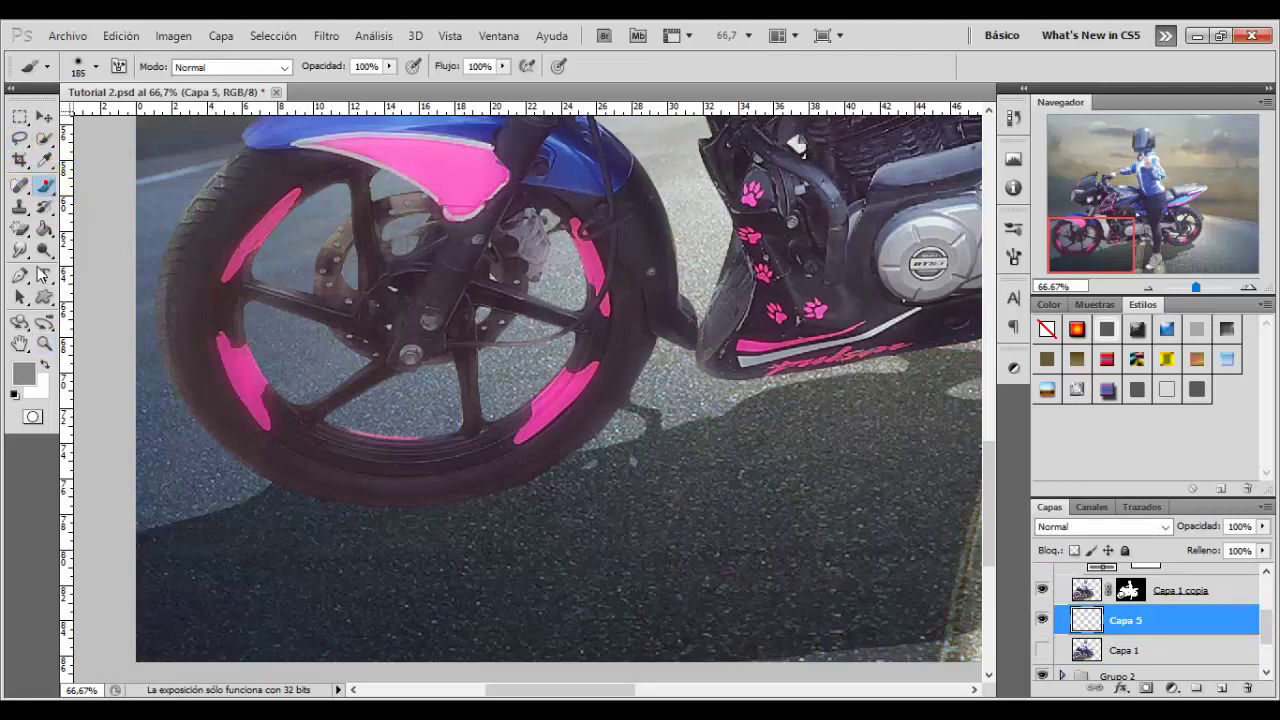
click(26, 376)
drag(951, 209, 816, 456)
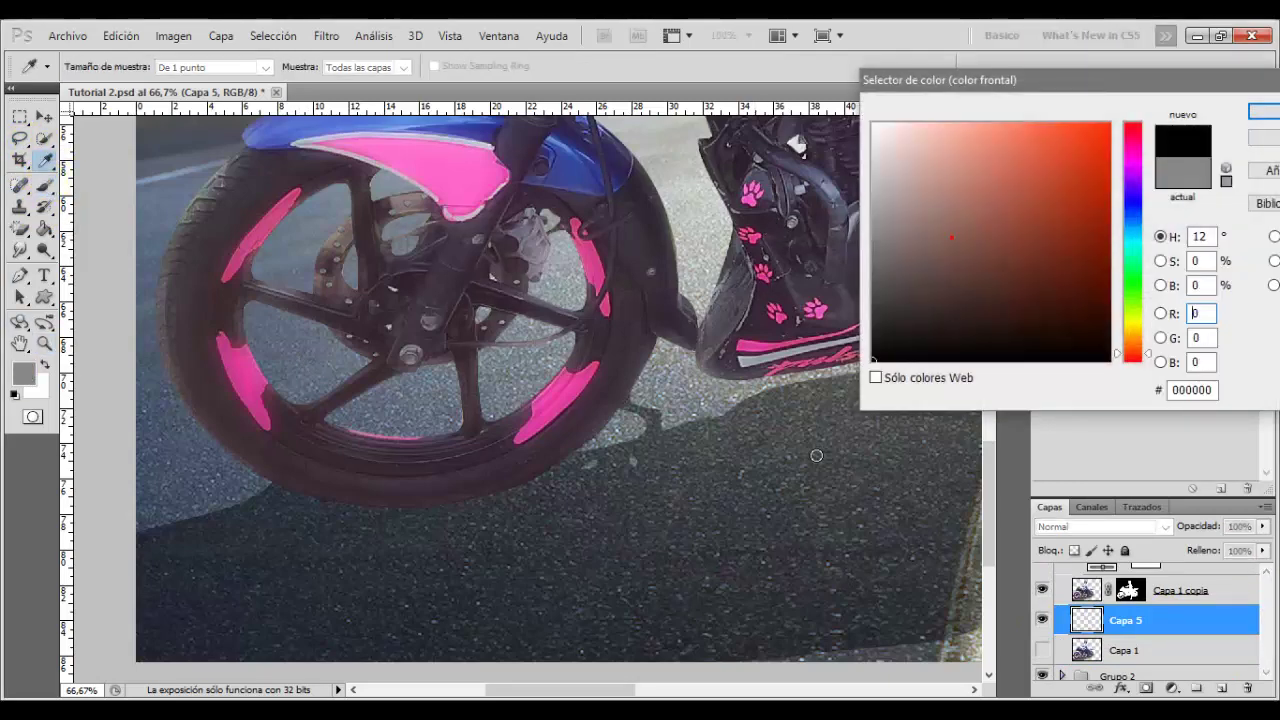
click(1265, 110)
right_click(455, 430)
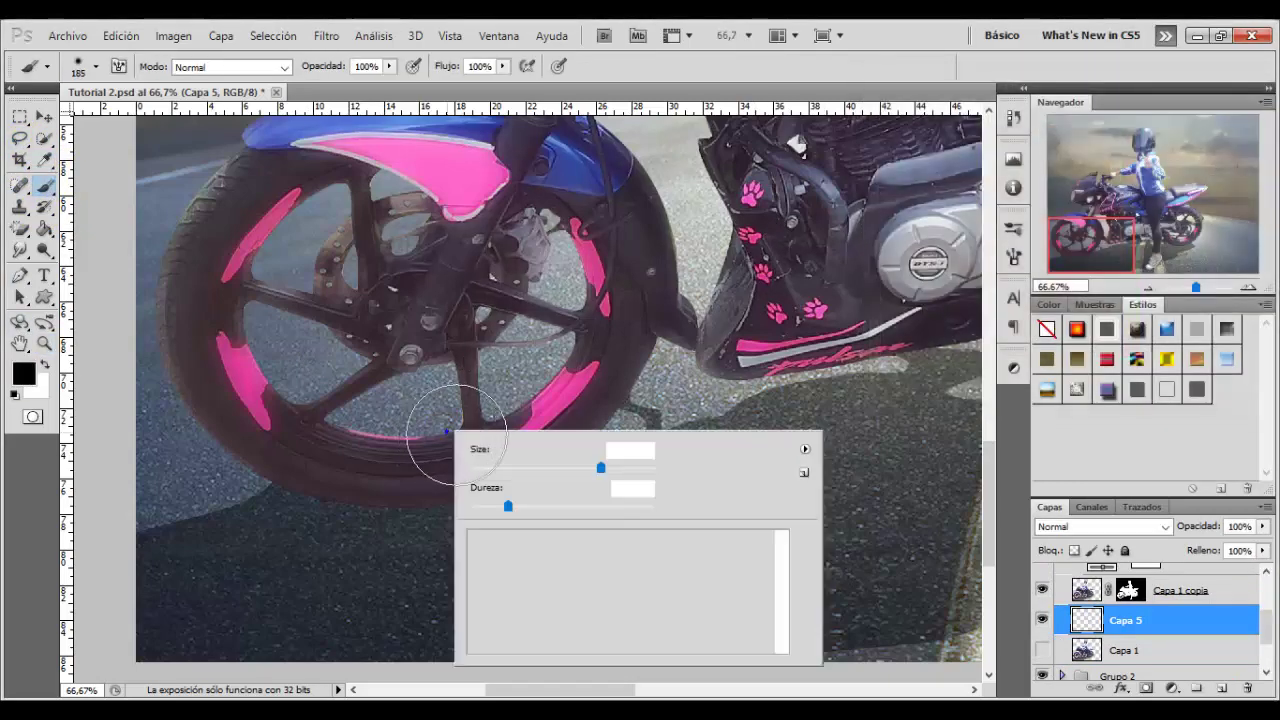
click(590, 468)
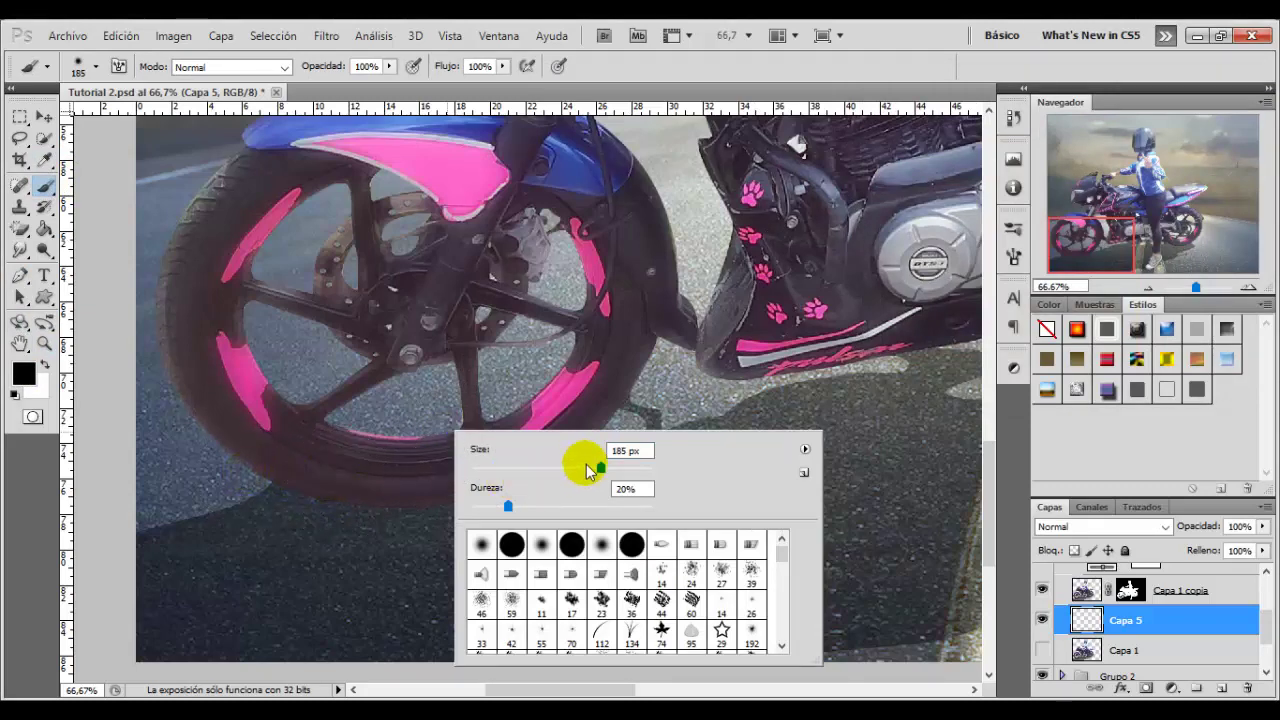
mouse_move(288, 478)
mouse_down()
mouse_move(269, 477)
mouse_move(548, 450)
mouse_move(537, 449)
mouse_move(609, 429)
mouse_move(190, 485)
mouse_up()
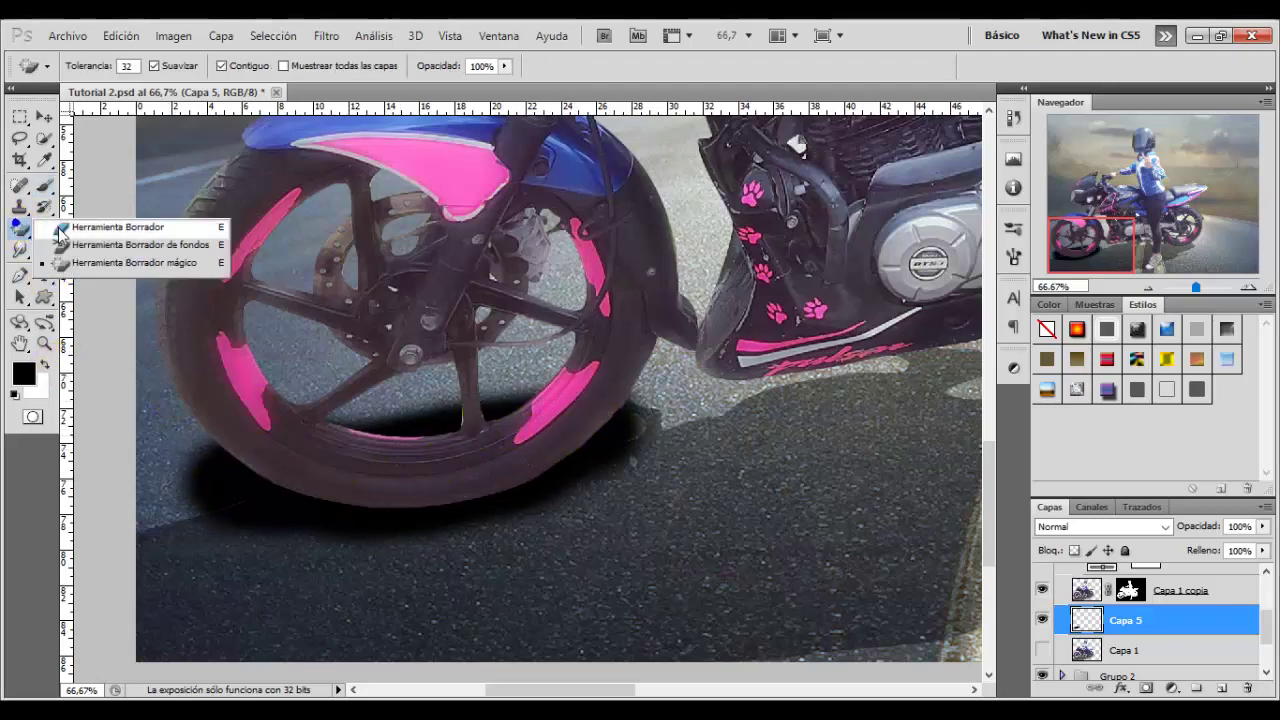
Erase the excess shadow around the front wheel with a 277 px eraser.
drag(19, 229, 80, 214)
right_click(494, 373)
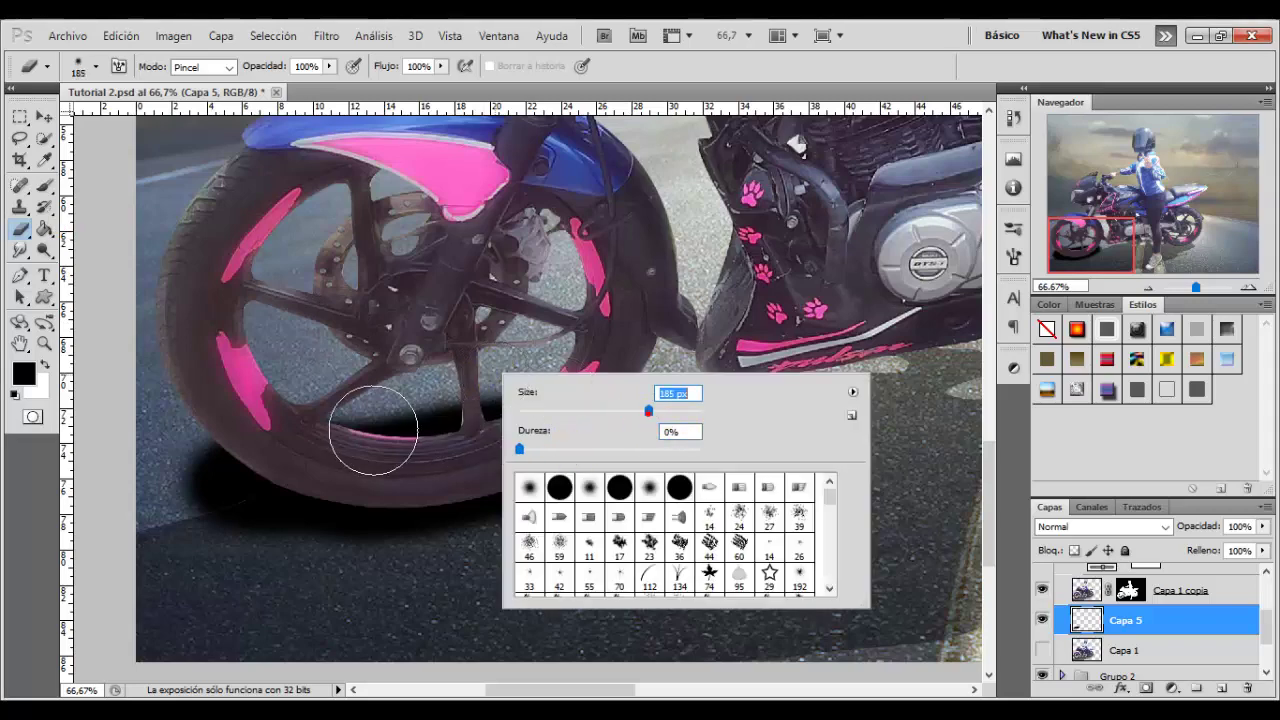
click(648, 412)
drag(663, 412, 672, 412)
key(Return)
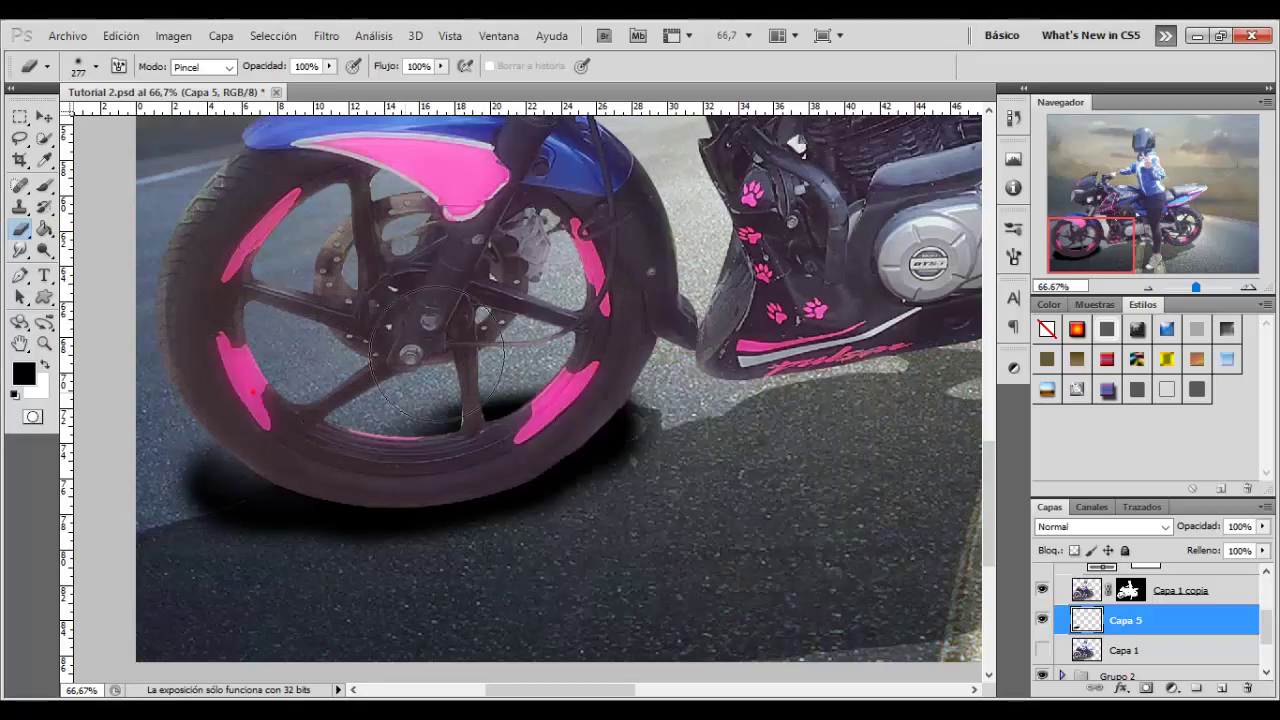
click(455, 330)
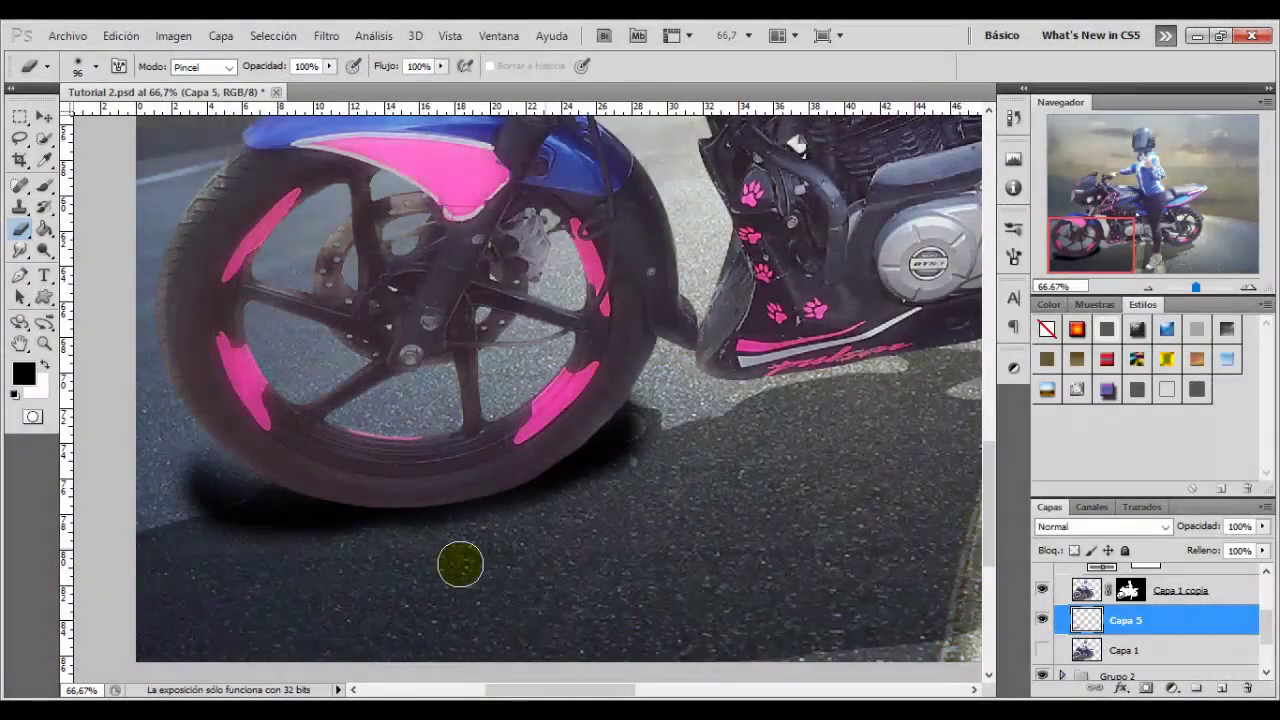
right_click(308, 588)
click(223, 591)
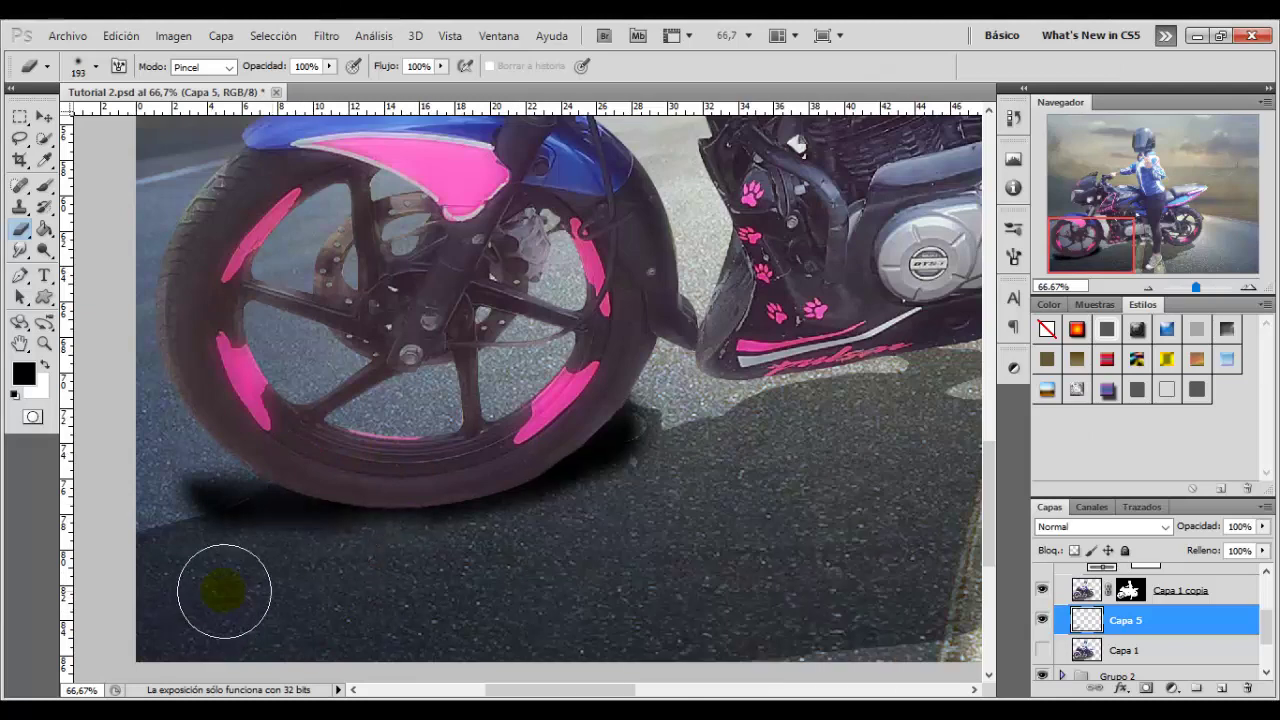
click(548, 372)
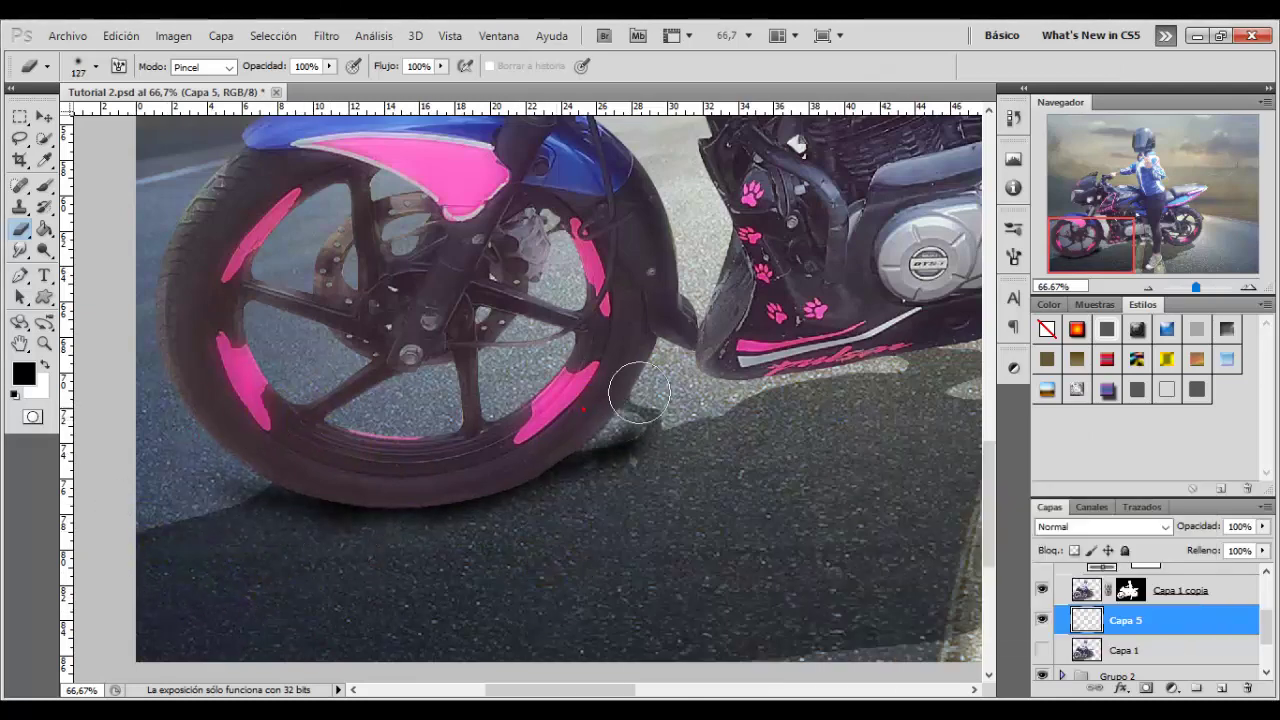
drag(623, 392, 643, 503)
drag(528, 548, 307, 564)
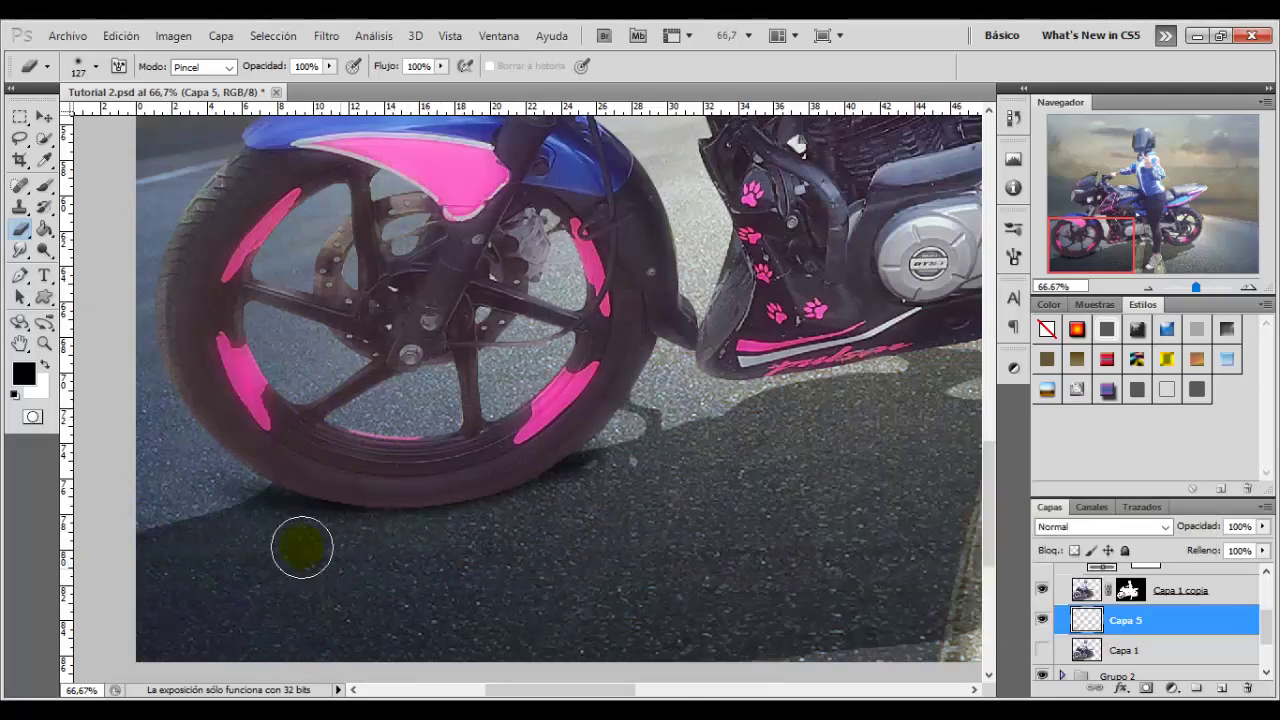
Zoom out, set the tool size to 246 px, and zoom in on the rear wheel.
key(ctrl+0)
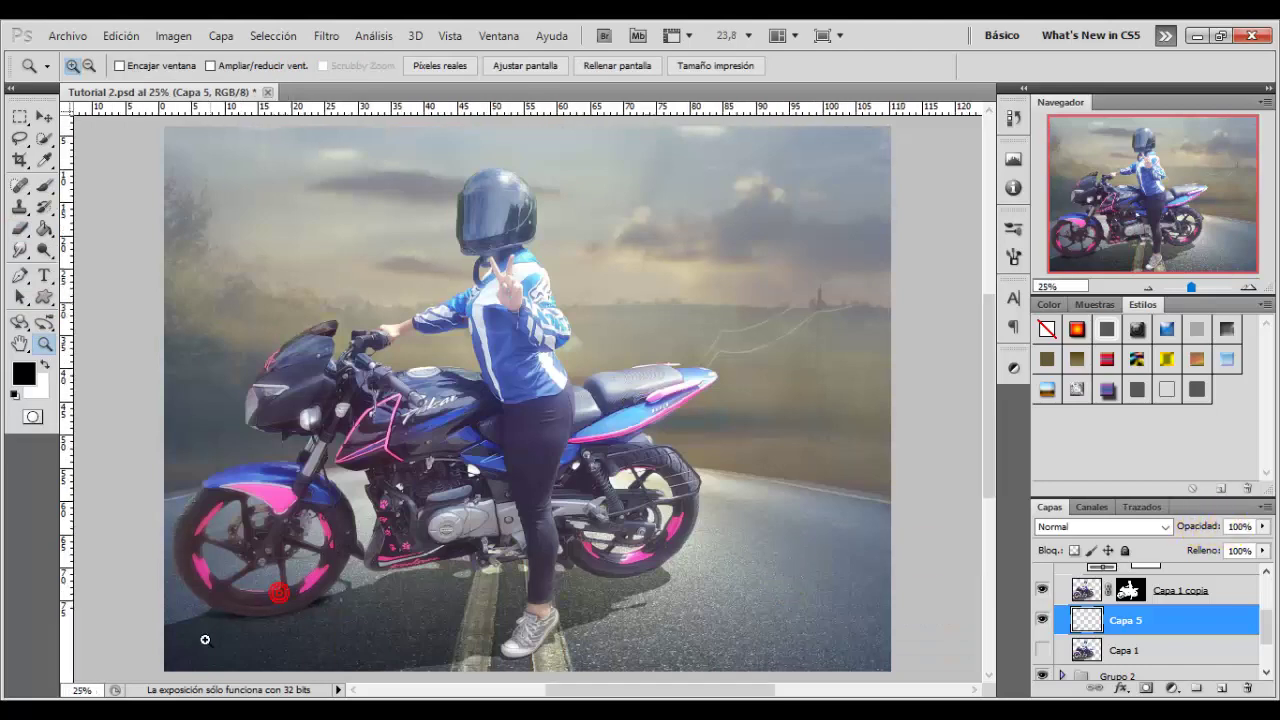
key(ctrl+plus)
right_click(545, 612)
text(246)
key(Return)
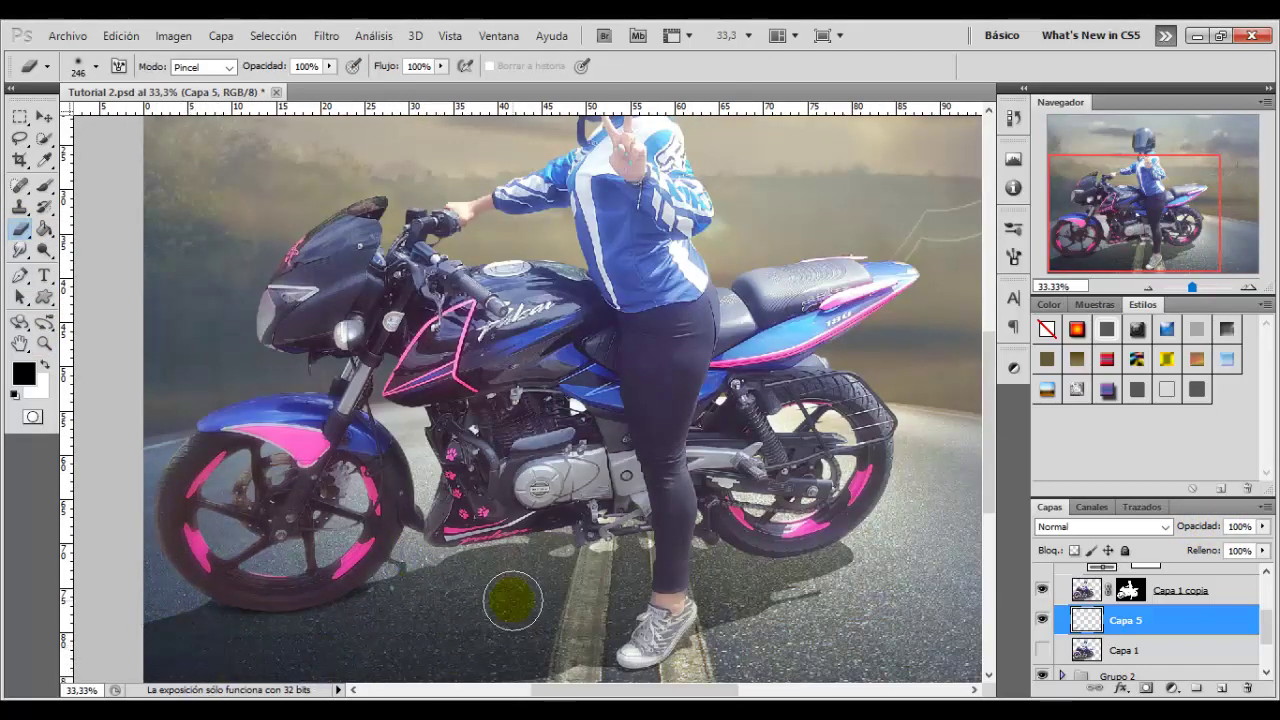
key(z)
click(698, 464)
Fade the shadow under the rear wheel, trying brush sizes of 170, 116 and 167 px.
key(b)
right_click(890, 418)
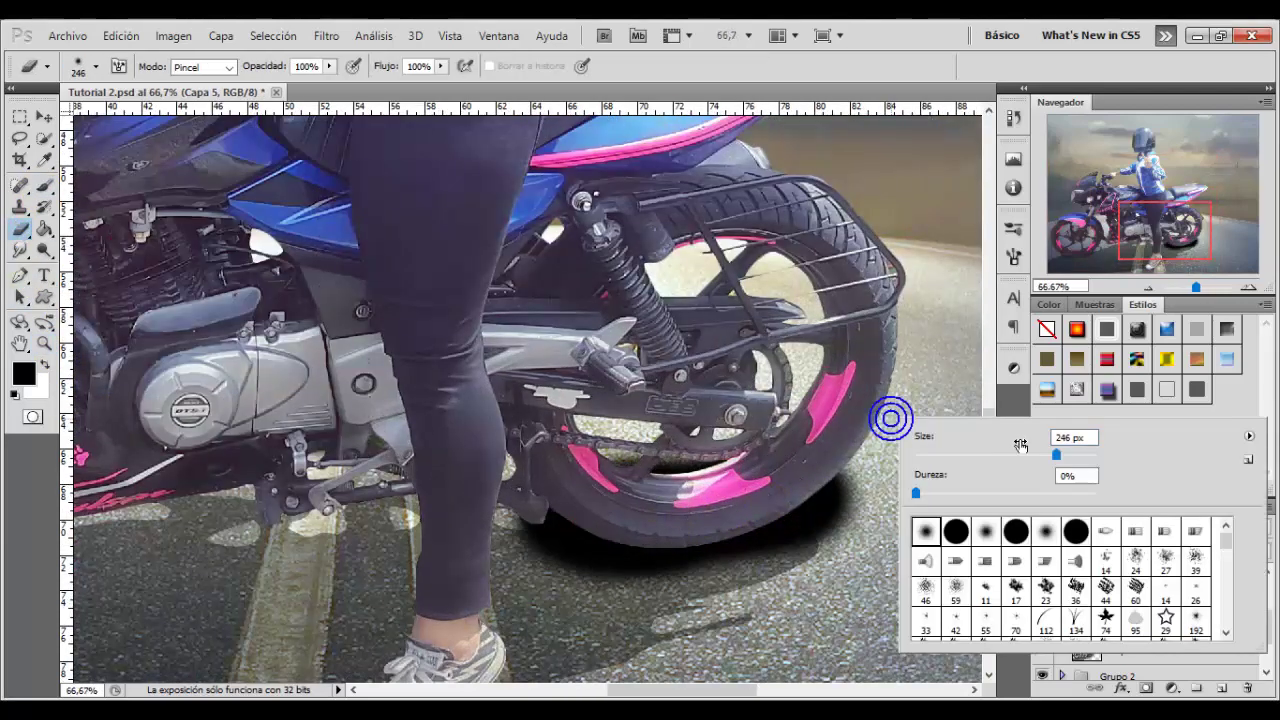
drag(1020, 445, 944, 445)
key(Return)
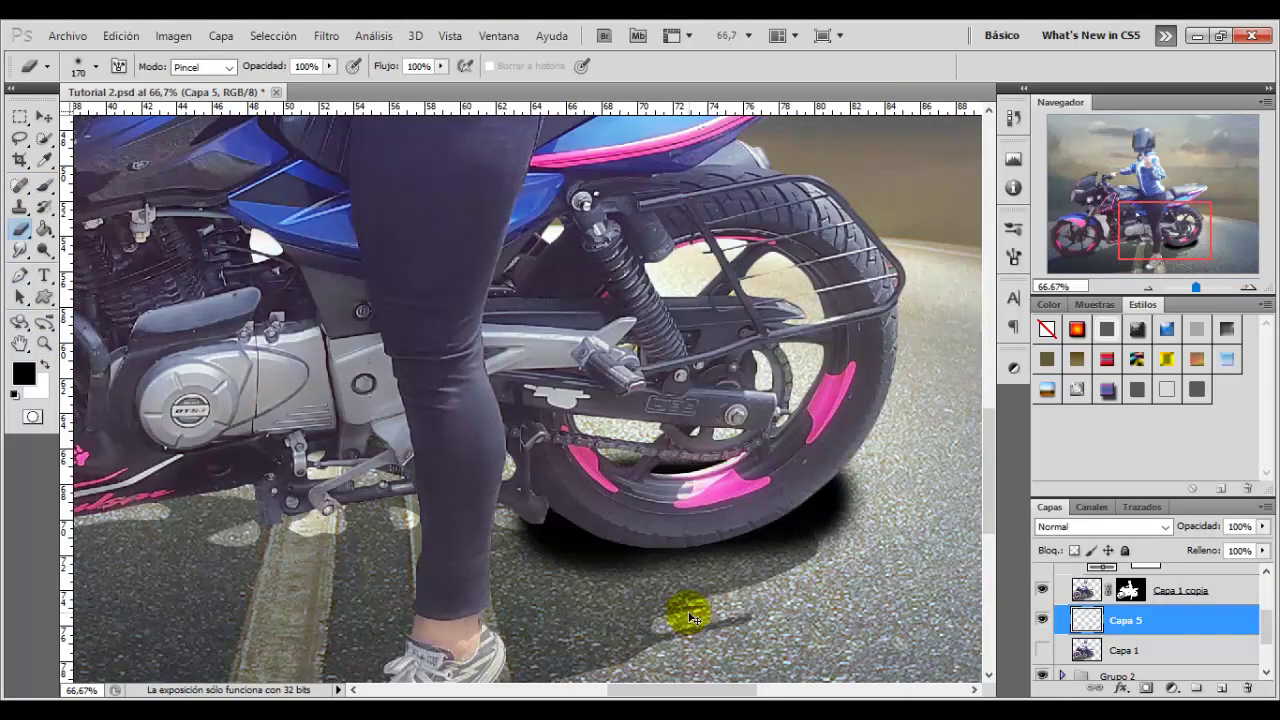
right_click(655, 469)
drag(837, 448, 815, 448)
key(Return)
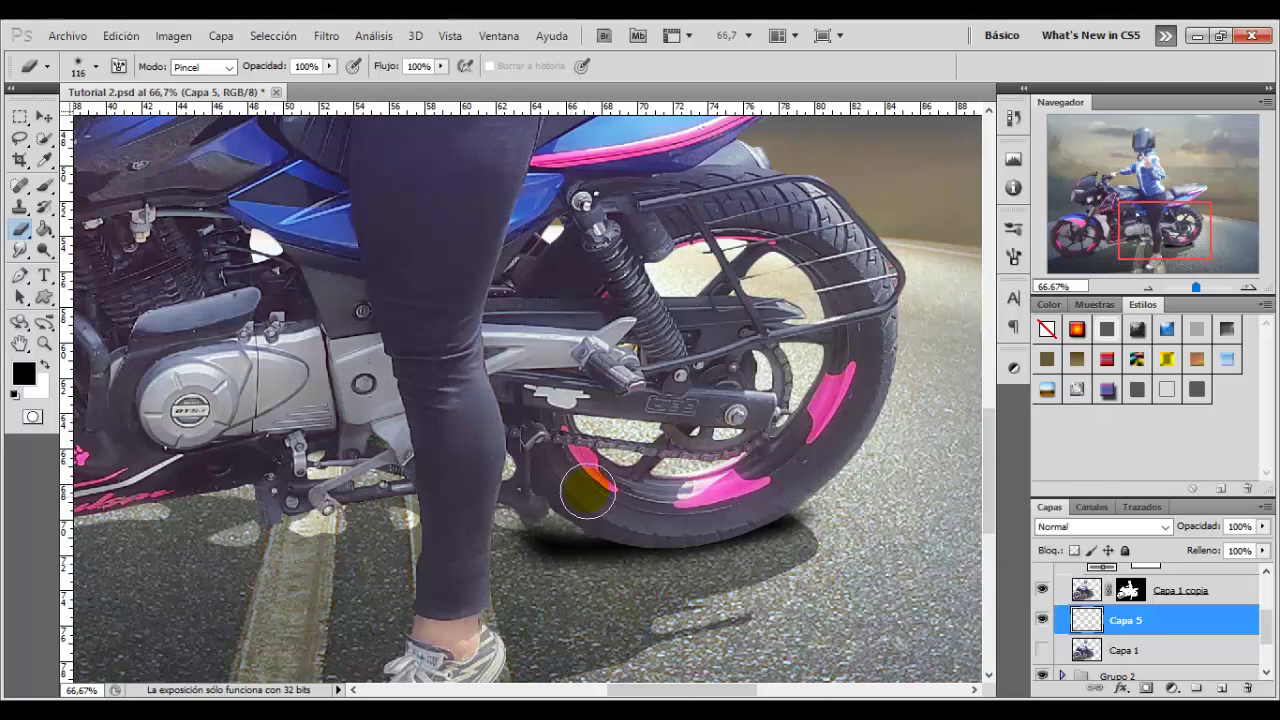
right_click(829, 452)
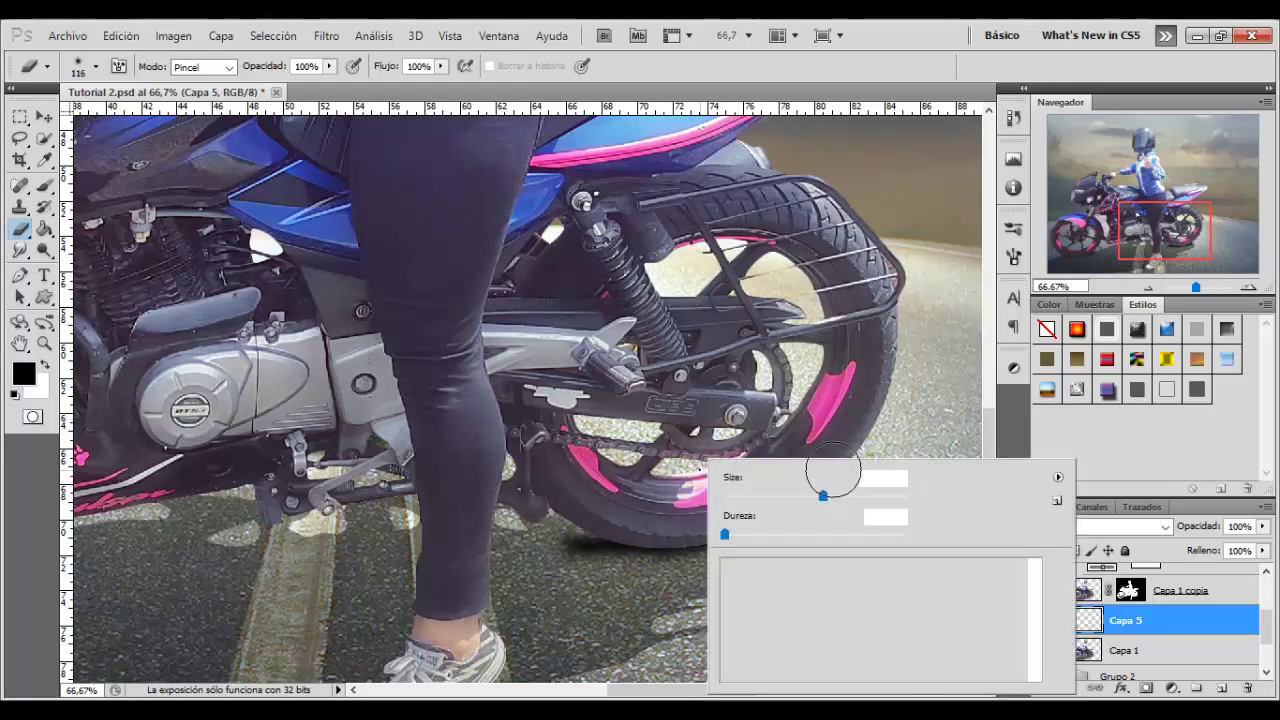
drag(745, 489, 765, 489)
key(Return)
key(ctrl+minus)
mouse_move(703, 610)
mouse_down()
mouse_move(794, 506)
mouse_move(641, 470)
mouse_up()
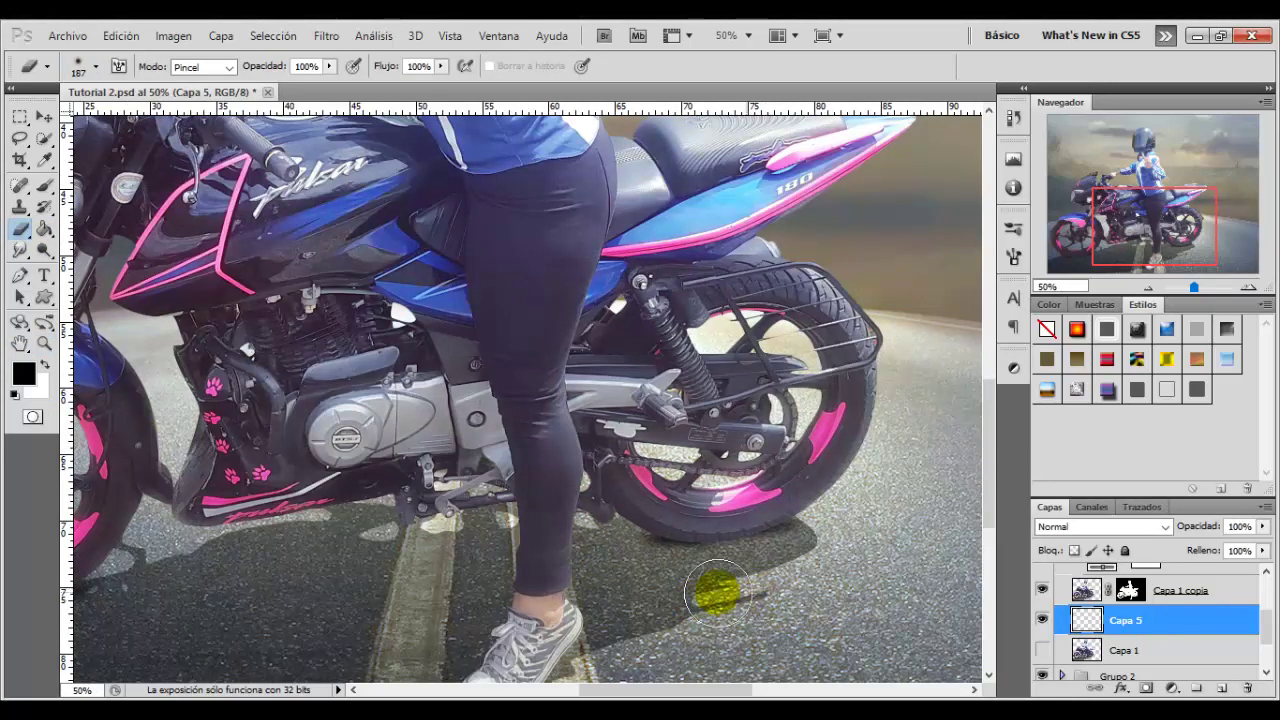
Refine the shadow at 16.7% zoom, compare with Capa 5 hidden, and collapse Grupo 1.
key(z)
alt+click(415, 541)
alt+click(594, 549)
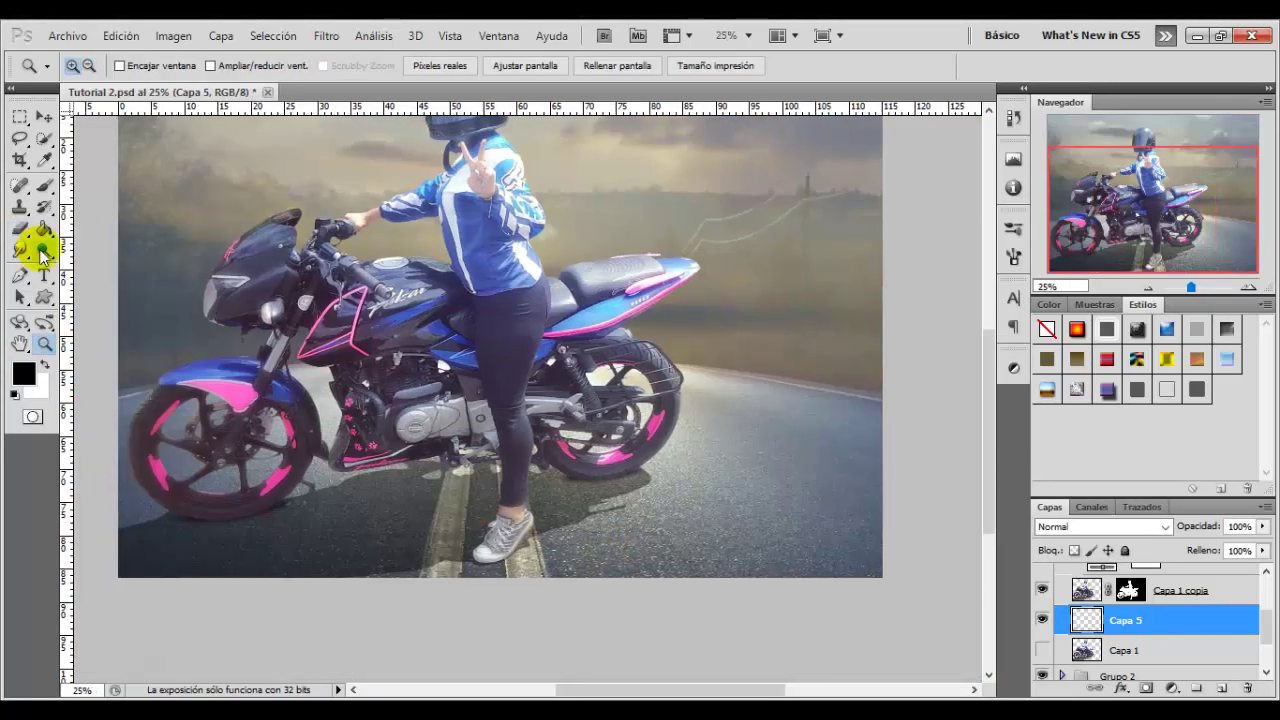
key(b)
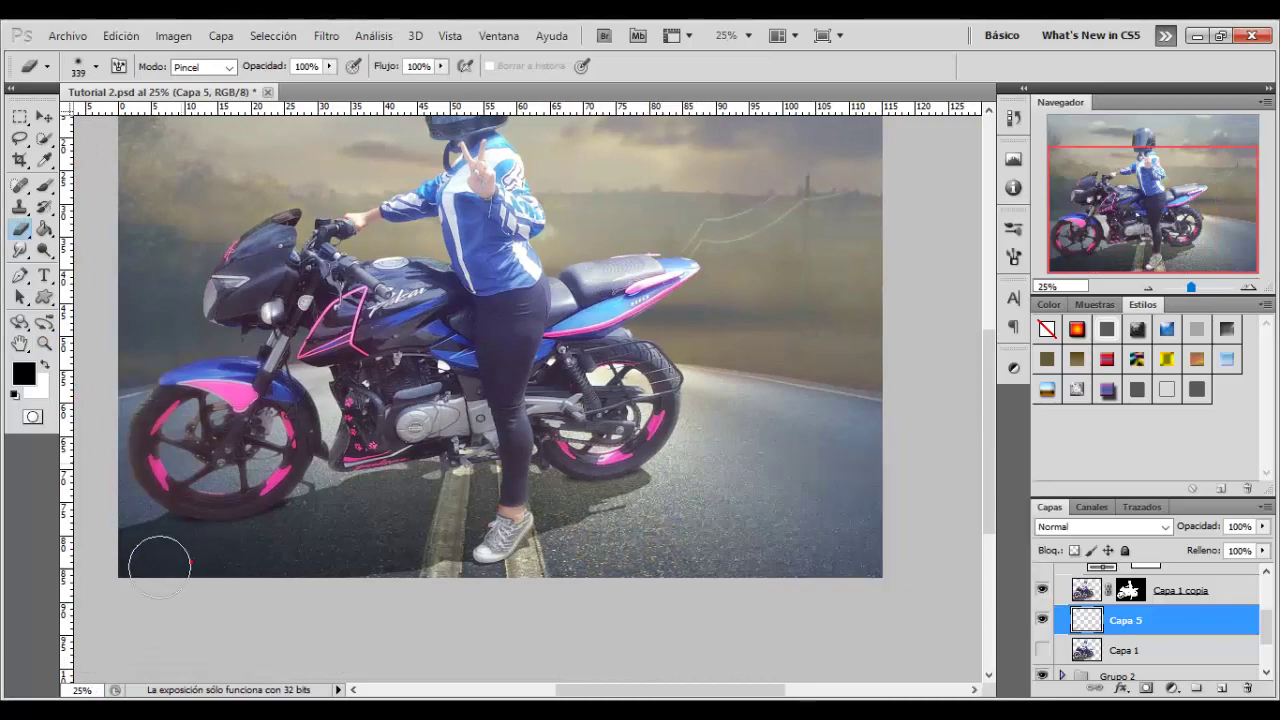
drag(623, 509, 757, 525)
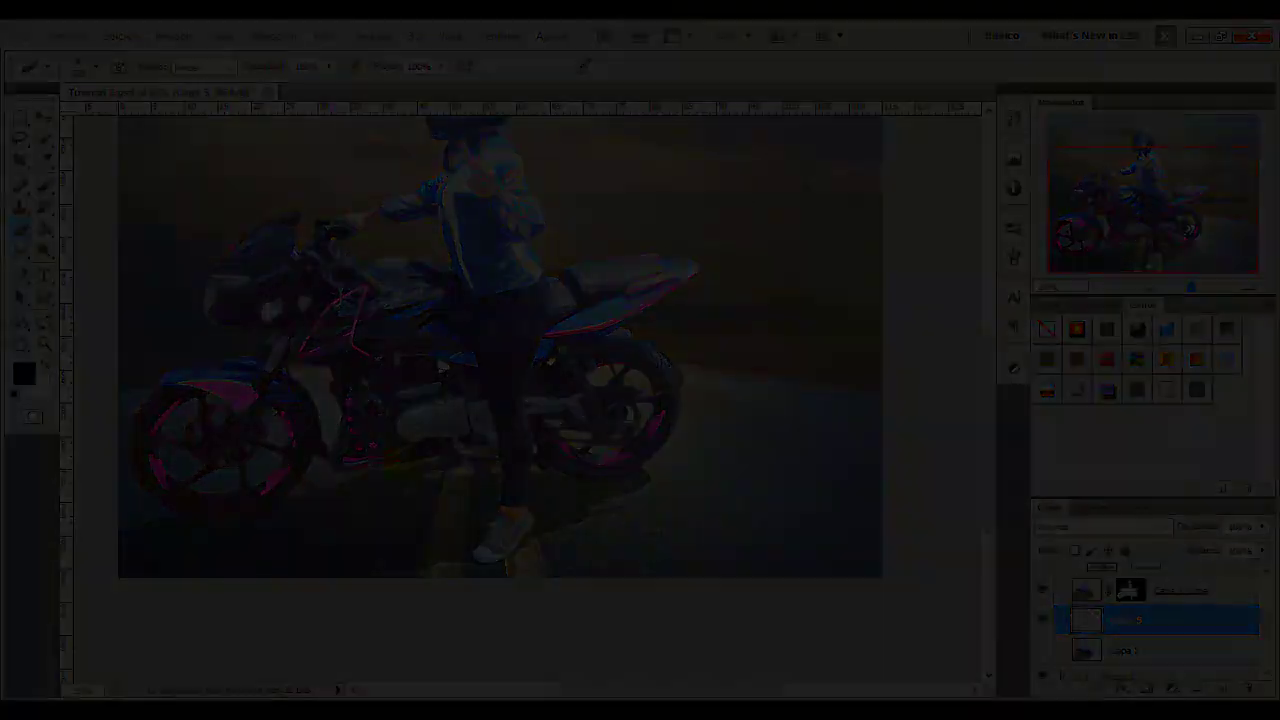
click(44, 343)
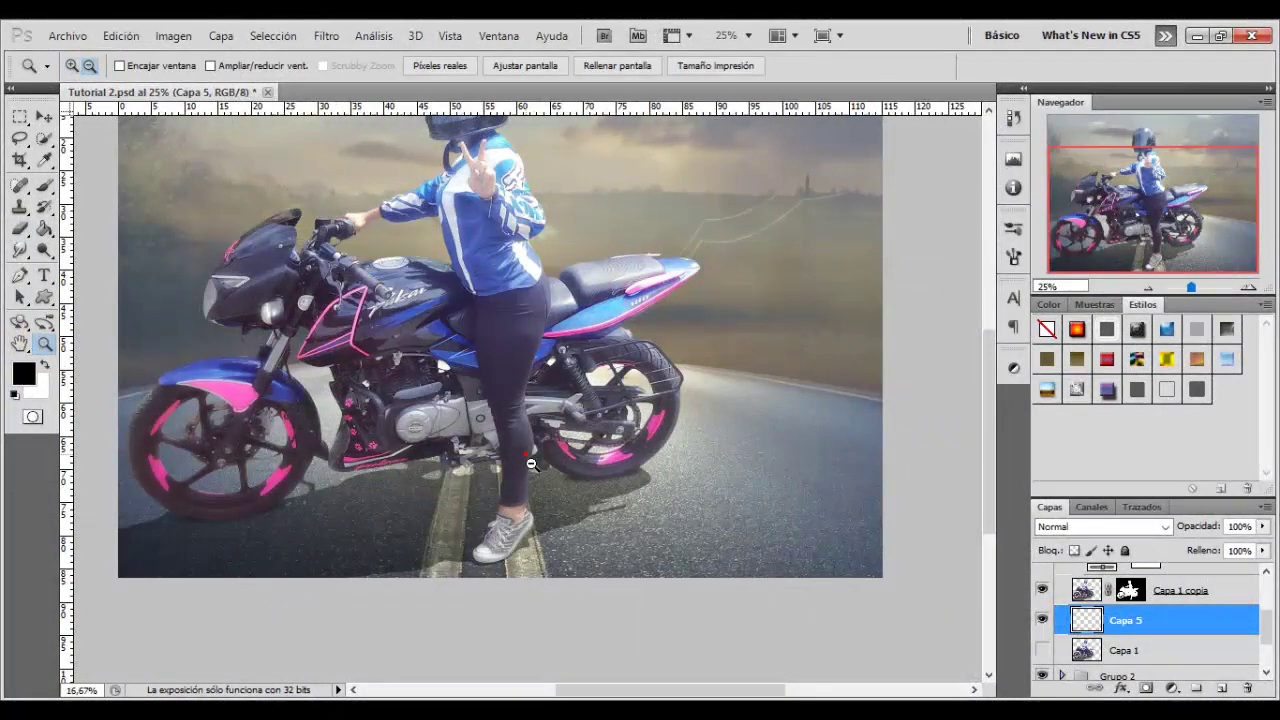
alt+click(748, 549)
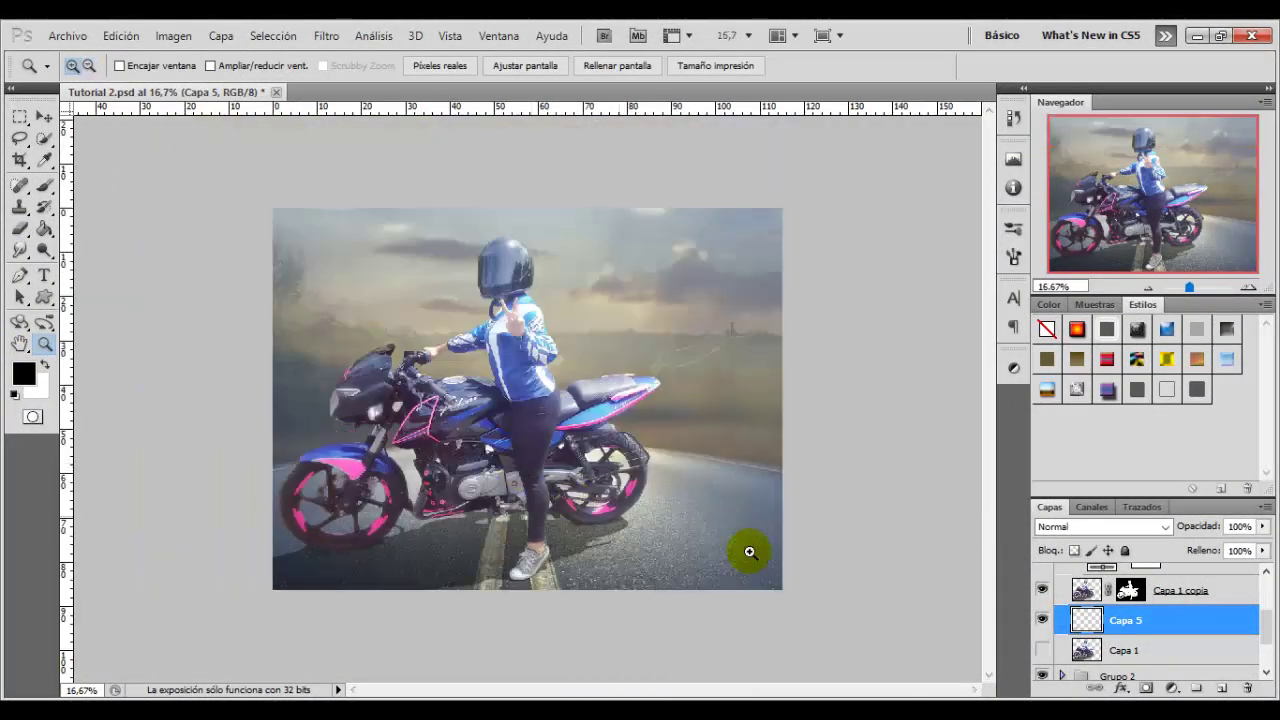
click(1040, 620)
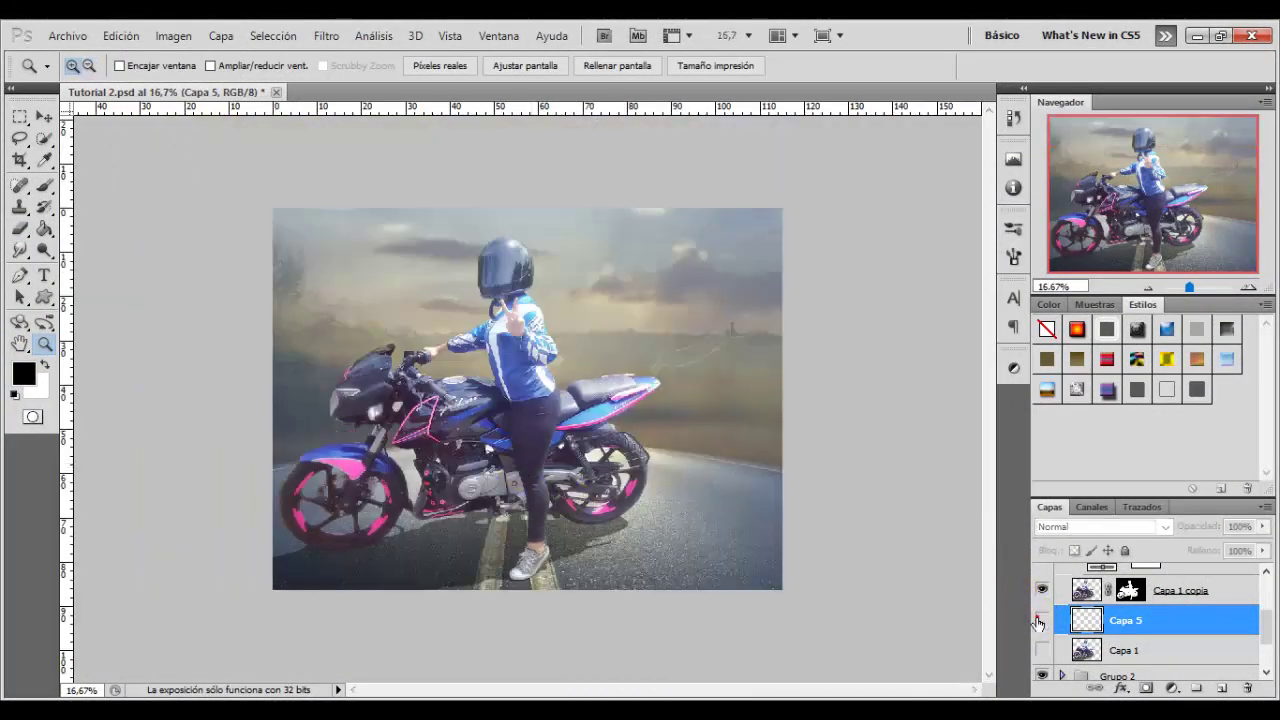
drag(1265, 625, 1265, 578)
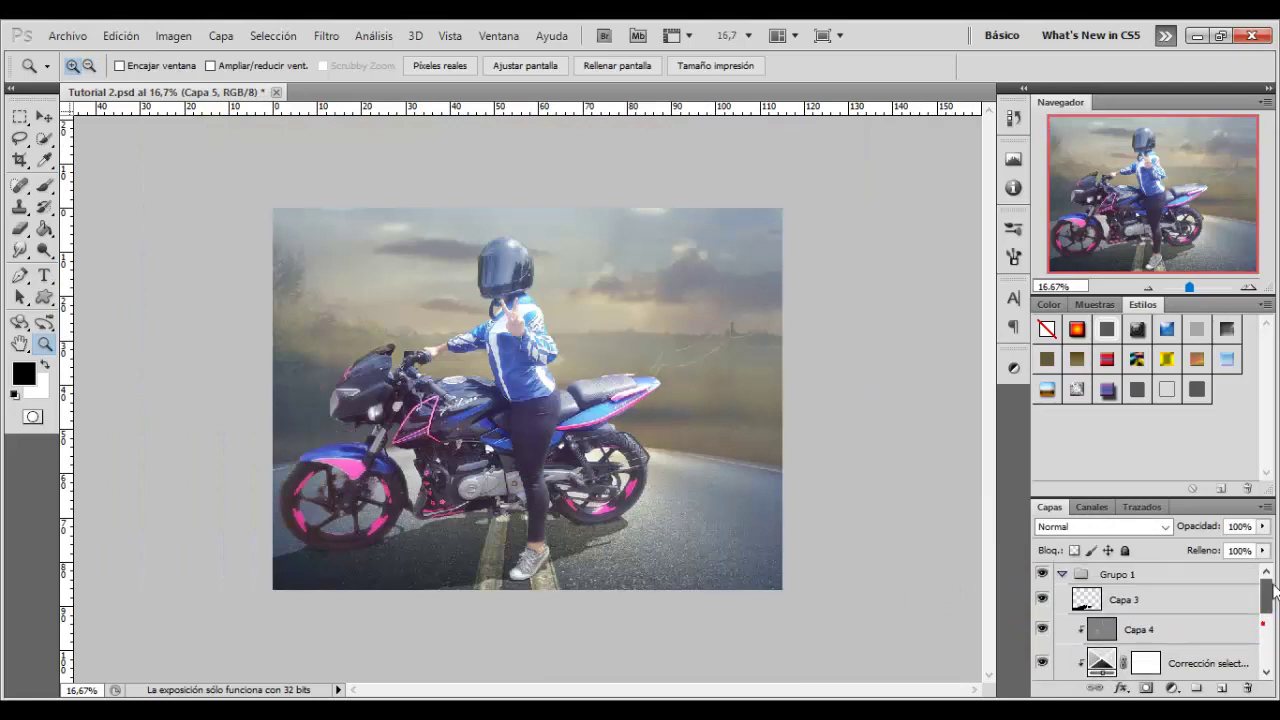
click(1064, 575)
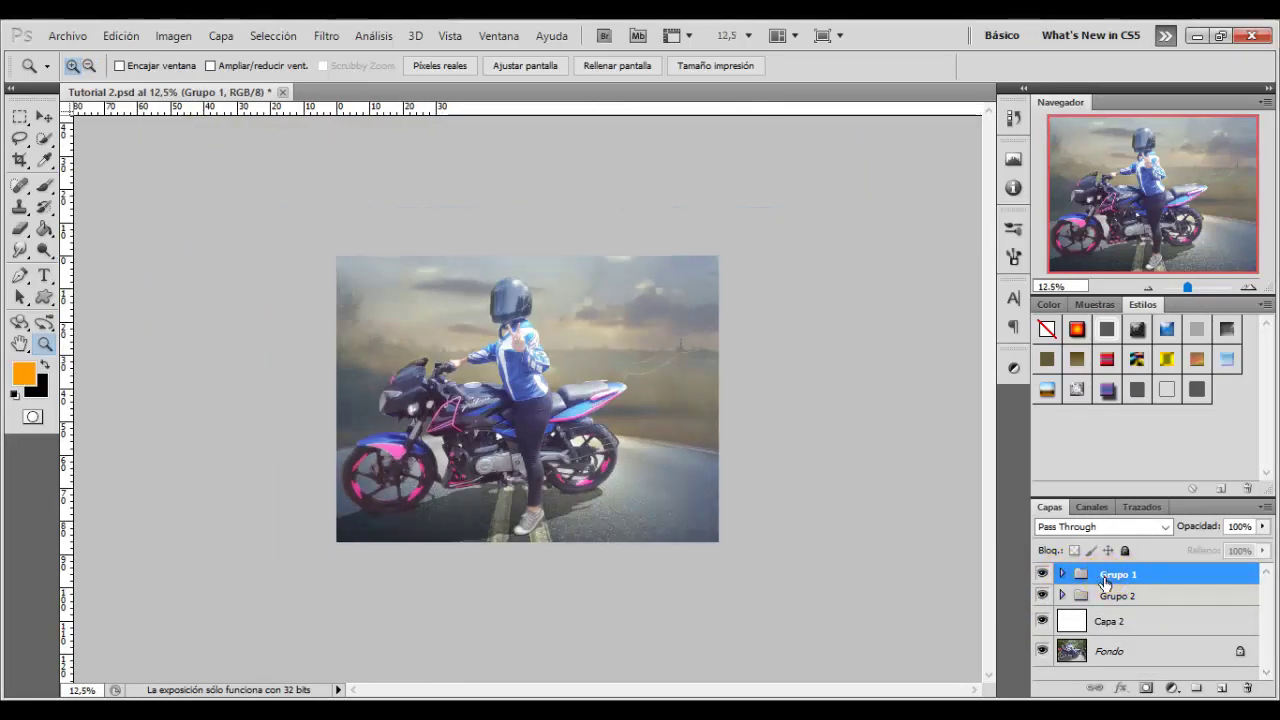
On a new layer, paint a soft white glow with a 911 px brush.
click(1219, 688)
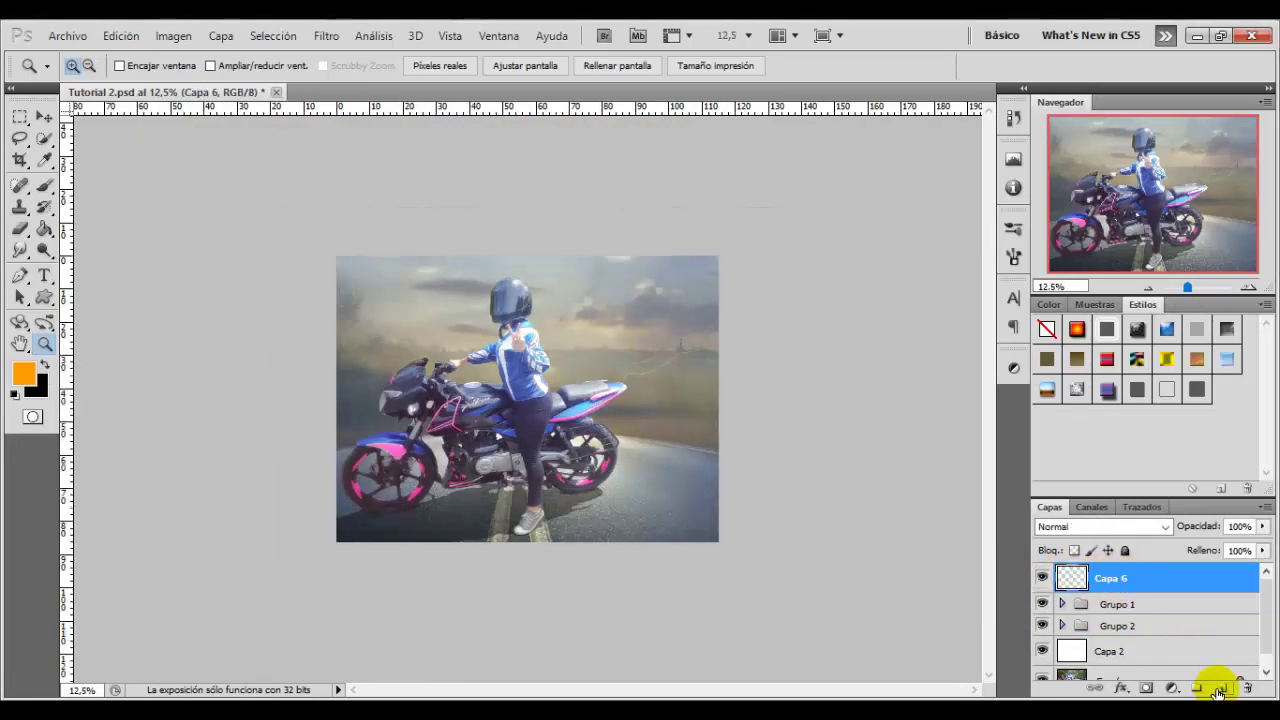
click(45, 186)
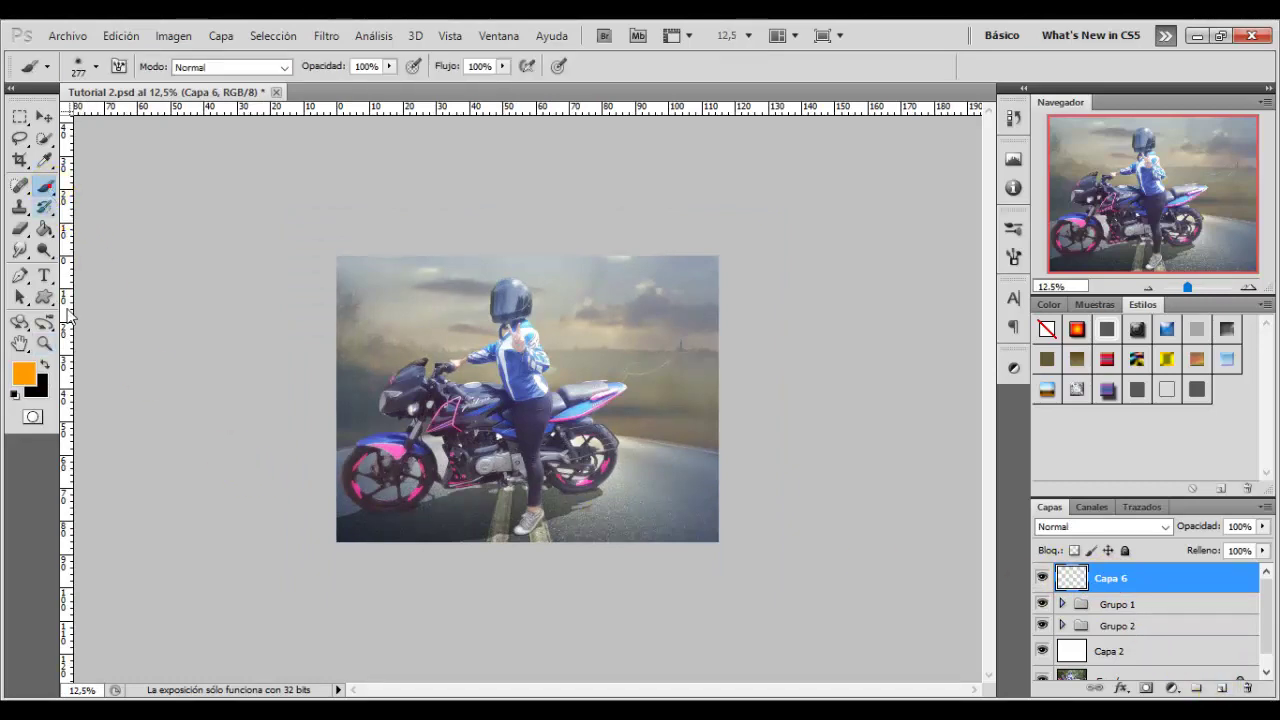
click(23, 373)
click(873, 125)
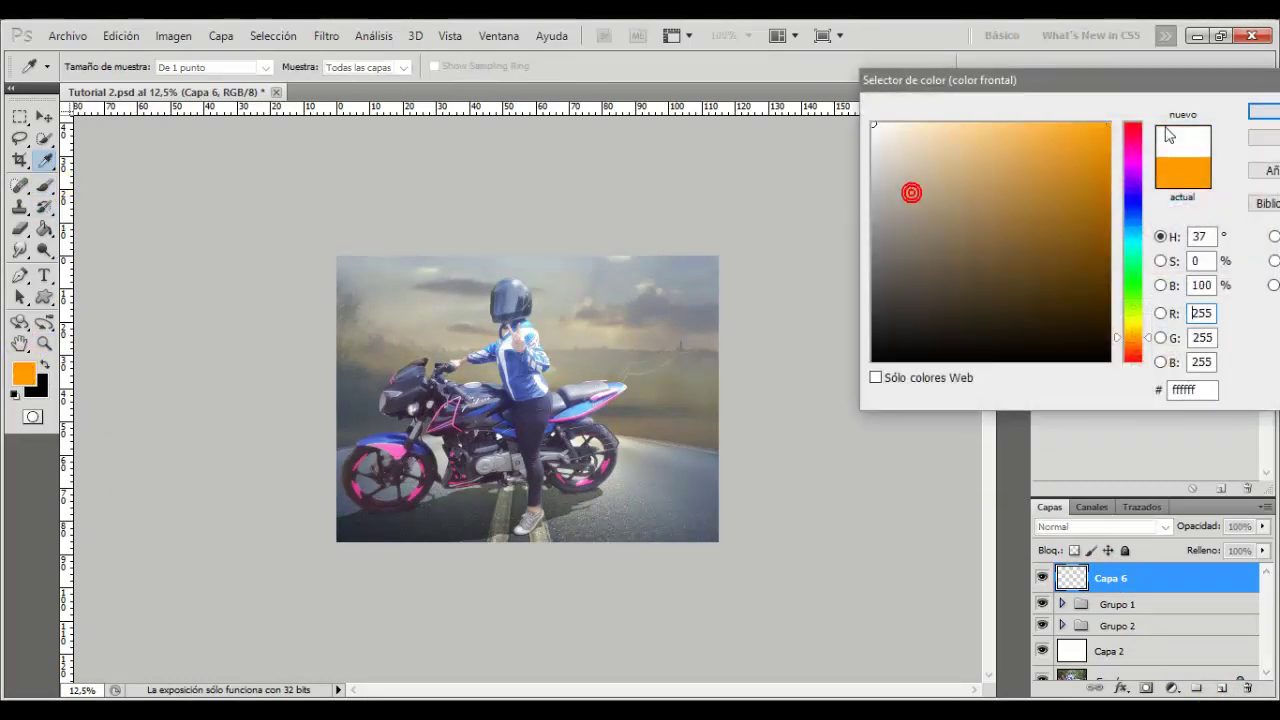
click(1262, 111)
right_click(608, 343)
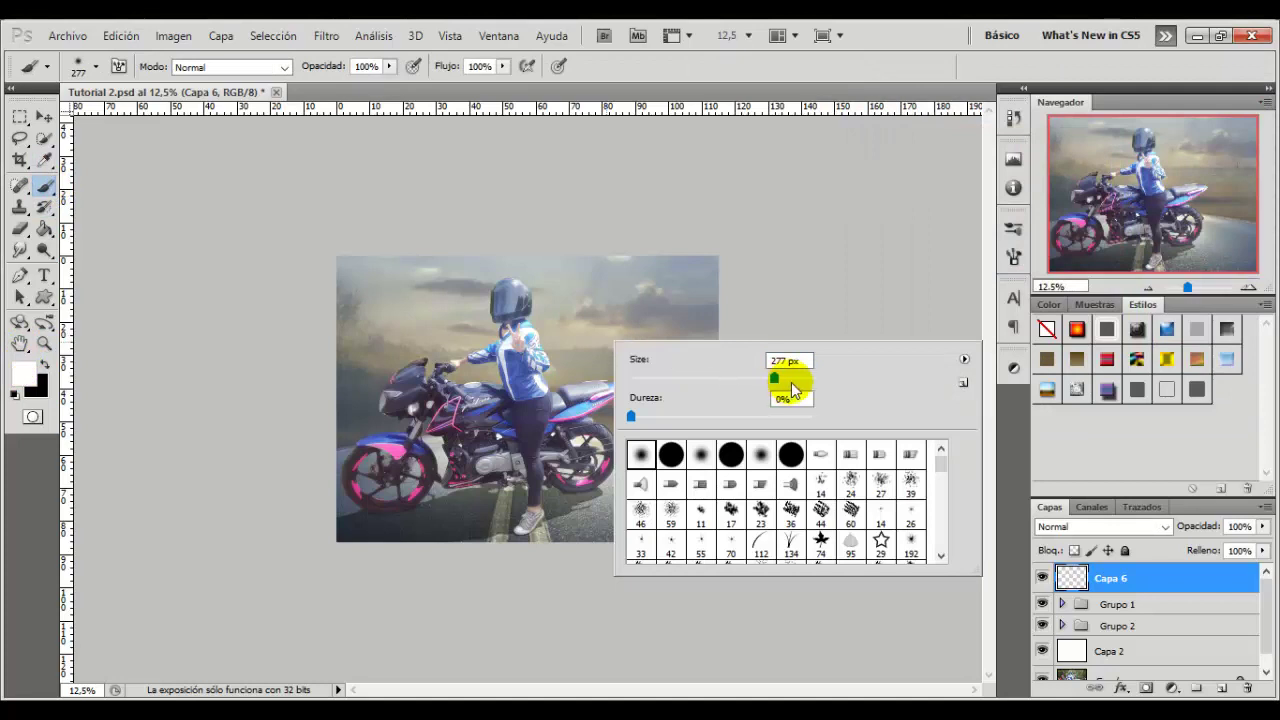
drag(791, 380, 802, 378)
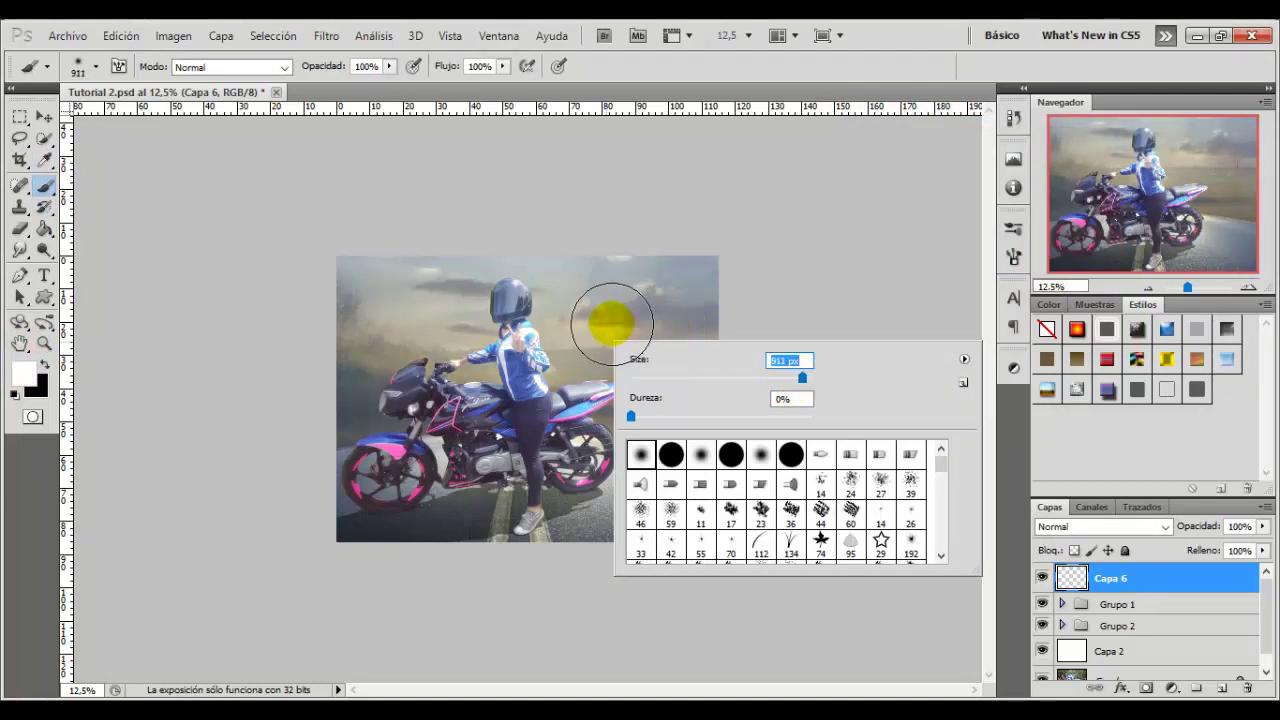
key(Return)
click(687, 298)
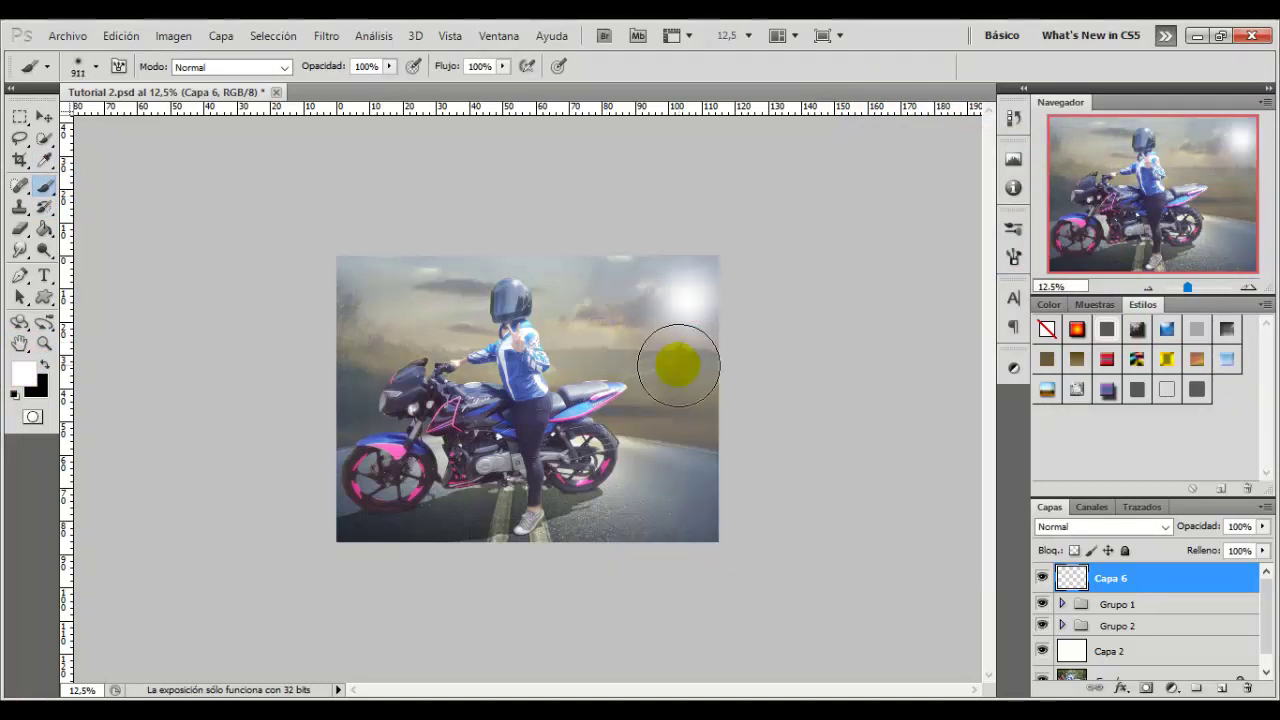
Free-transform the white glow to about 384% over the sky and commit it.
key(ctrl+t)
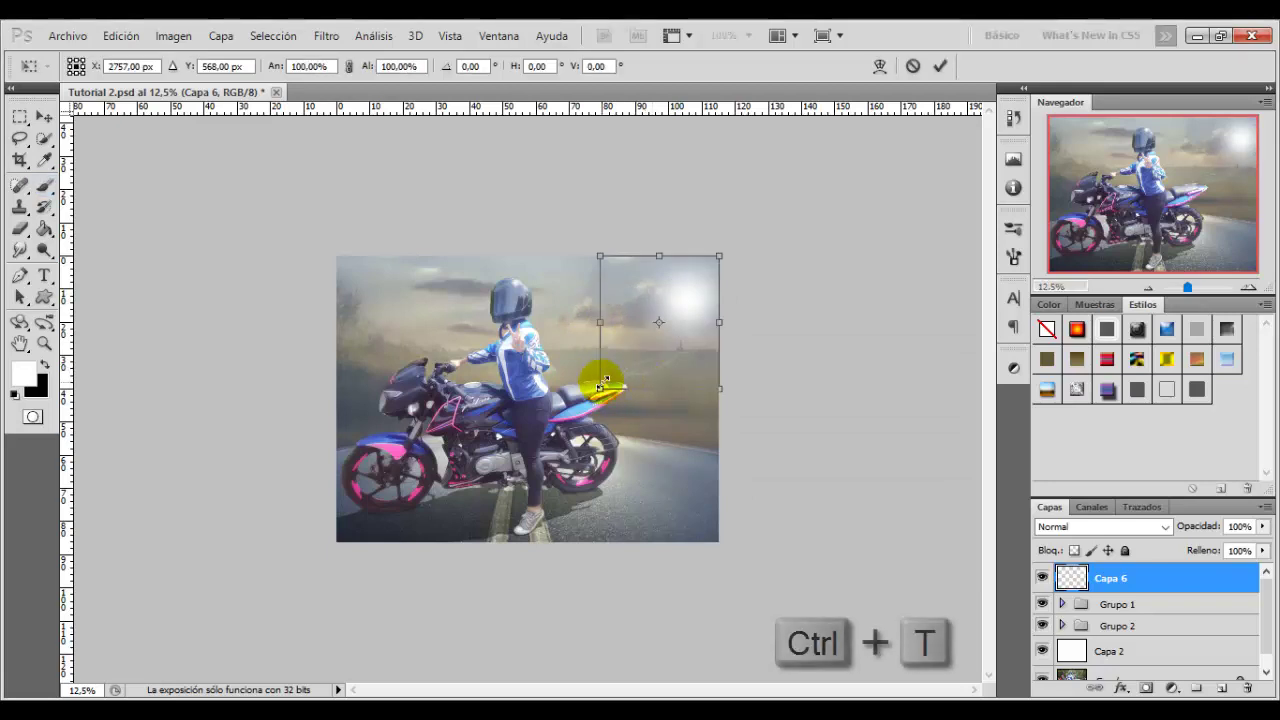
drag(597, 390, 286, 614)
drag(577, 534, 646, 406)
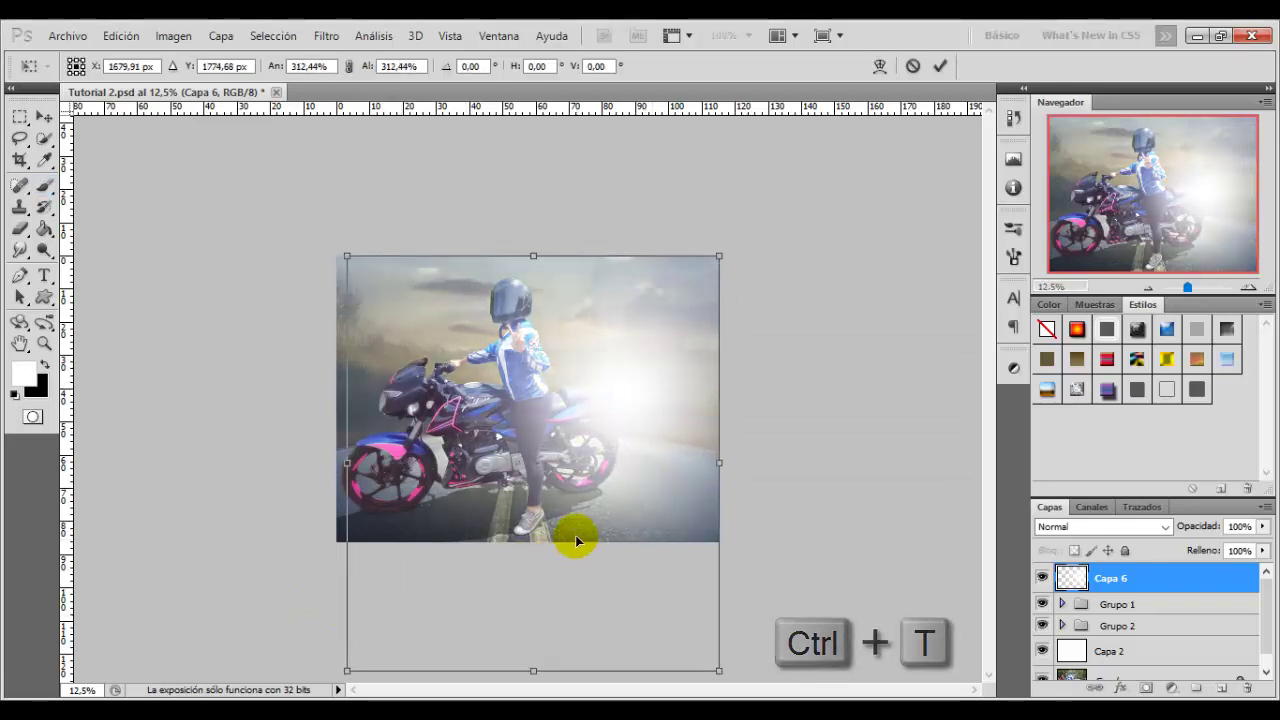
drag(398, 542, 277, 631)
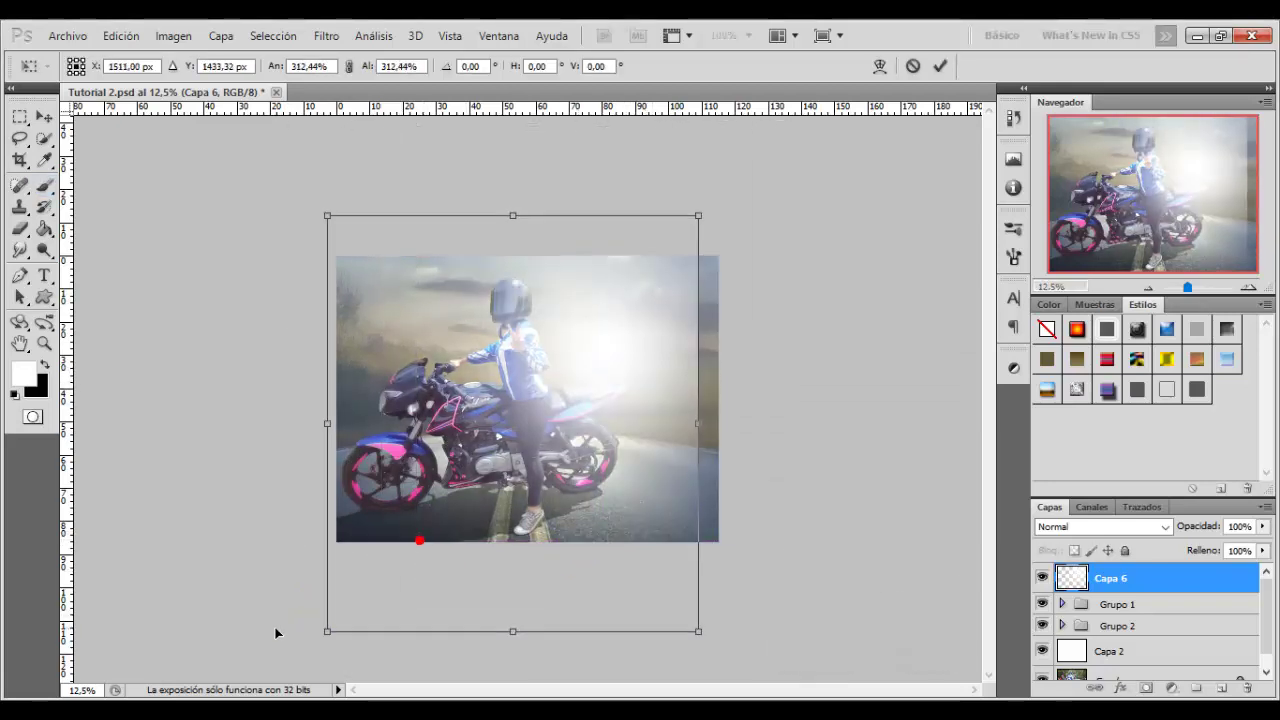
drag(366, 557, 590, 393)
drag(549, 457, 536, 470)
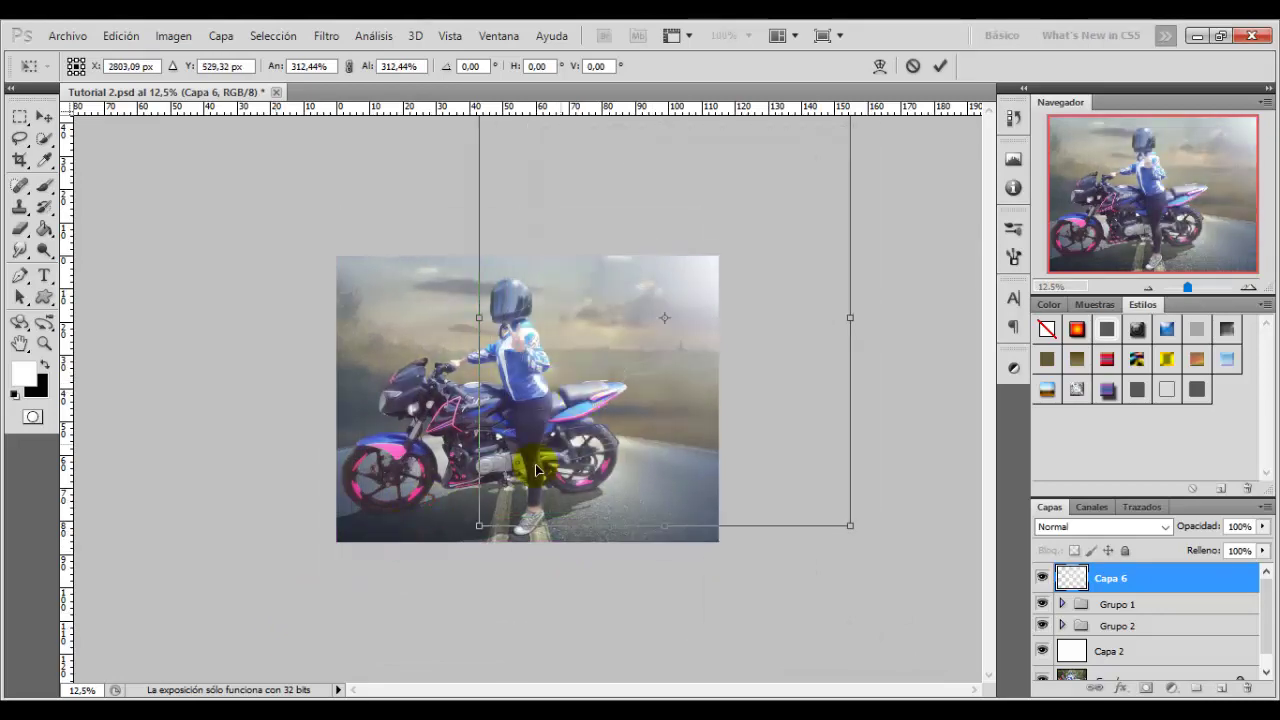
drag(476, 520, 358, 660)
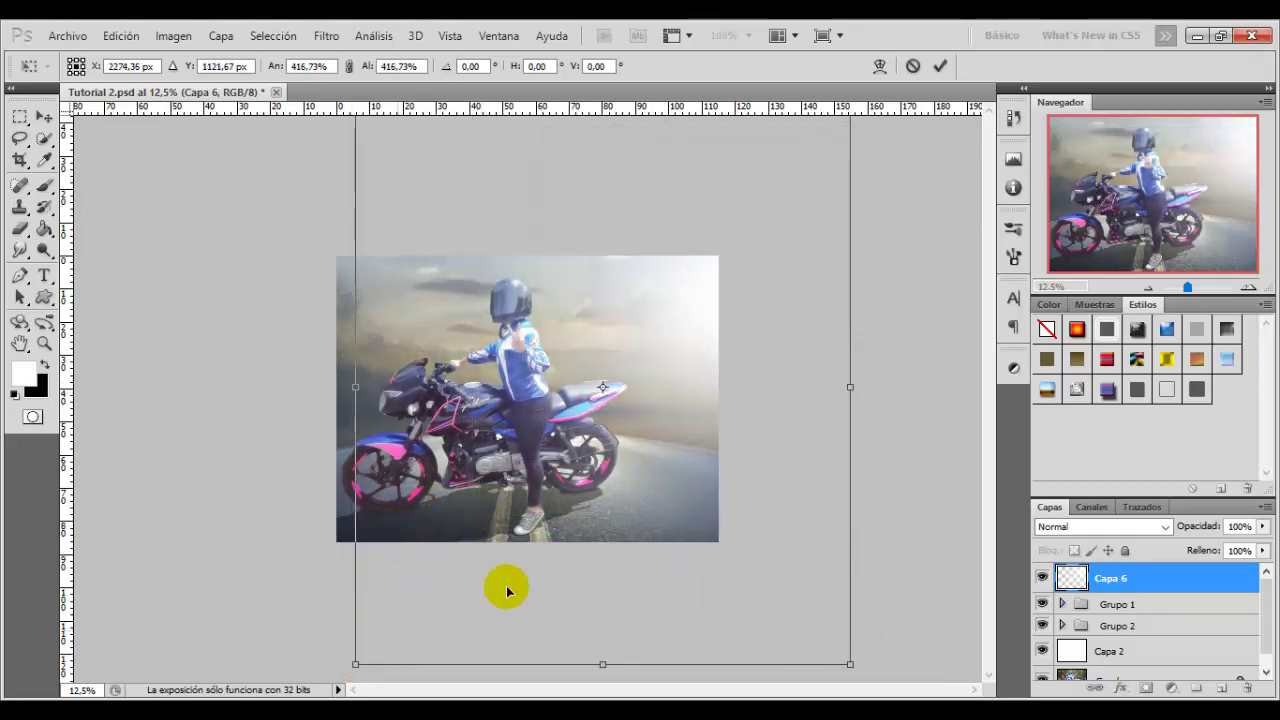
mouse_move(503, 586)
mouse_down()
mouse_move(493, 597)
mouse_move(624, 481)
mouse_up()
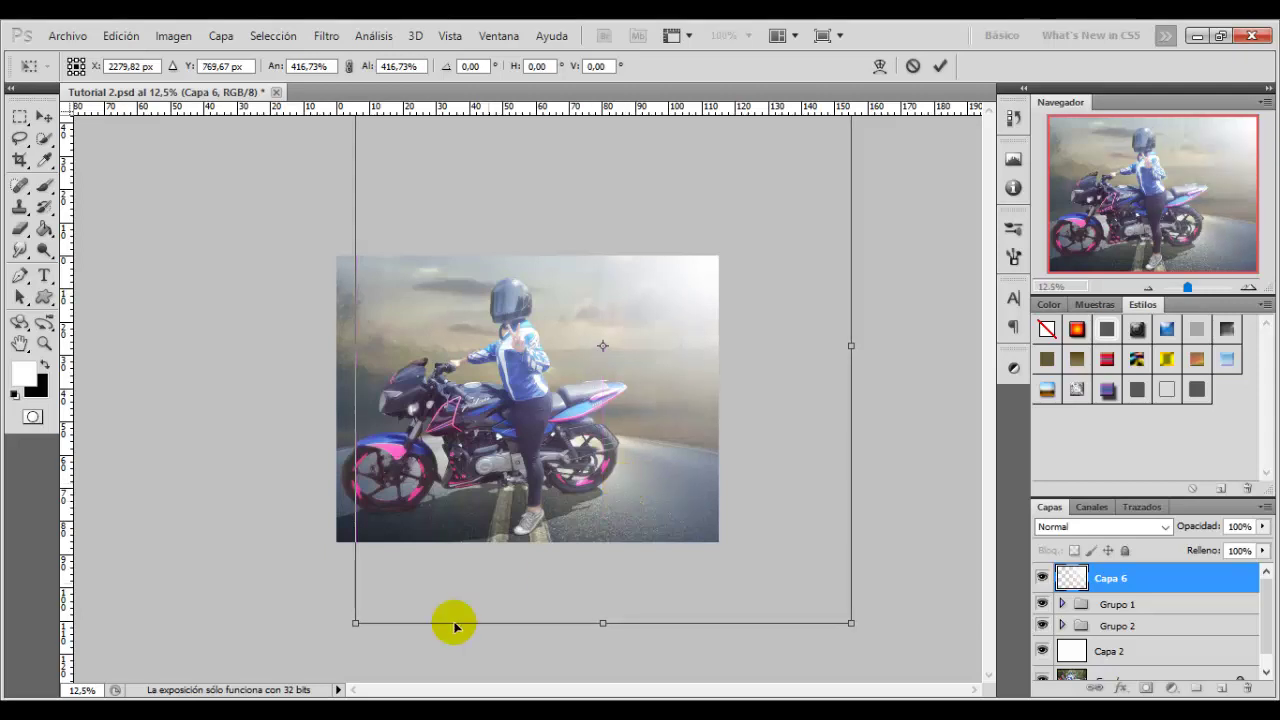
drag(355, 623, 375, 597)
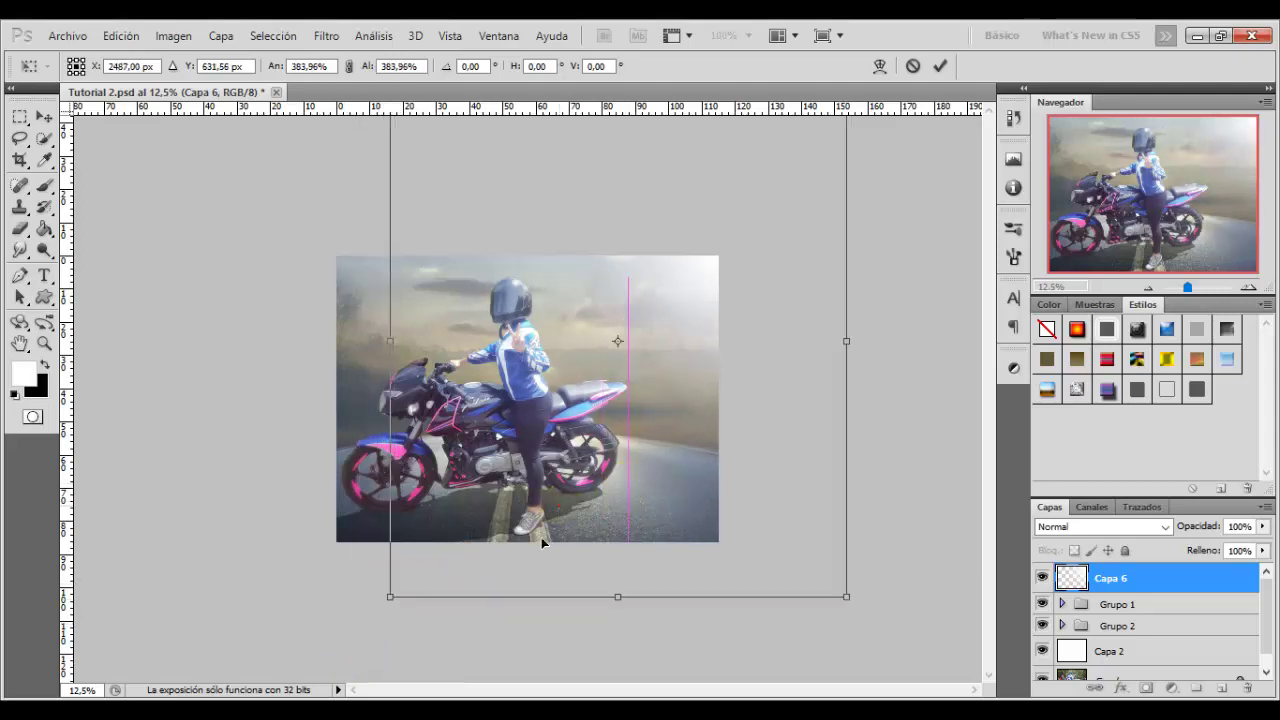
drag(559, 507, 554, 522)
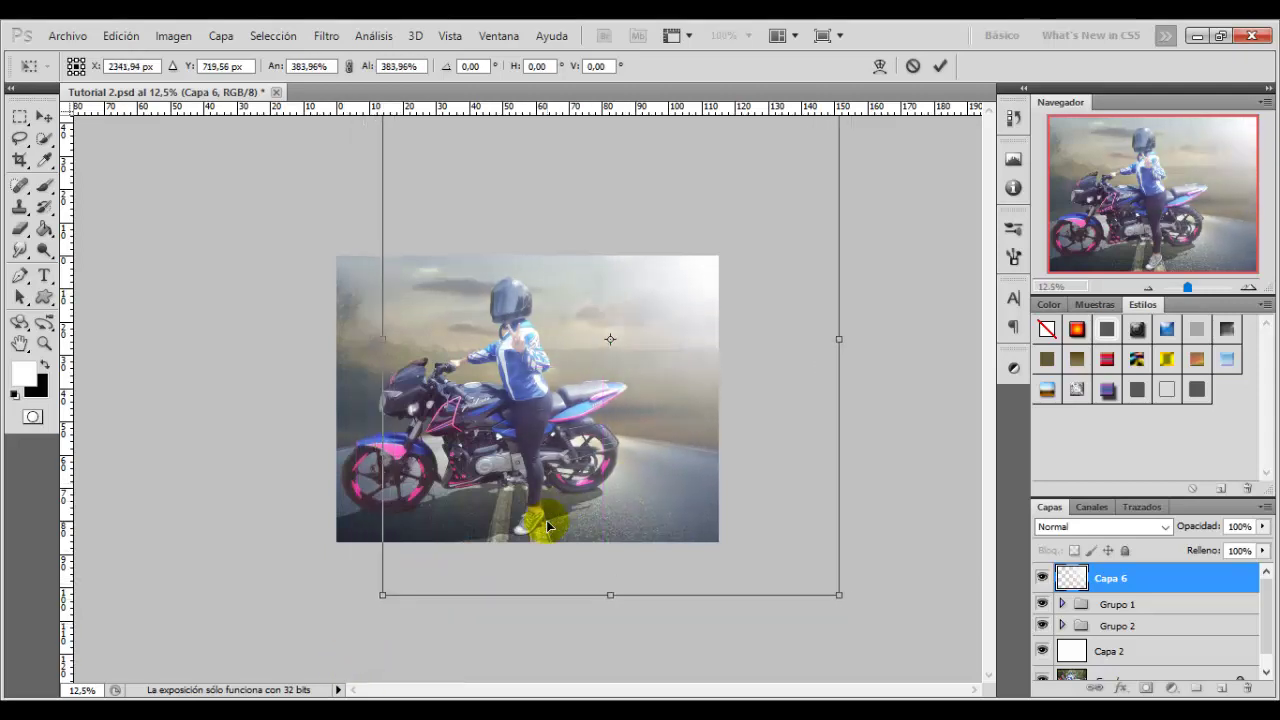
click(940, 65)
click(1042, 585)
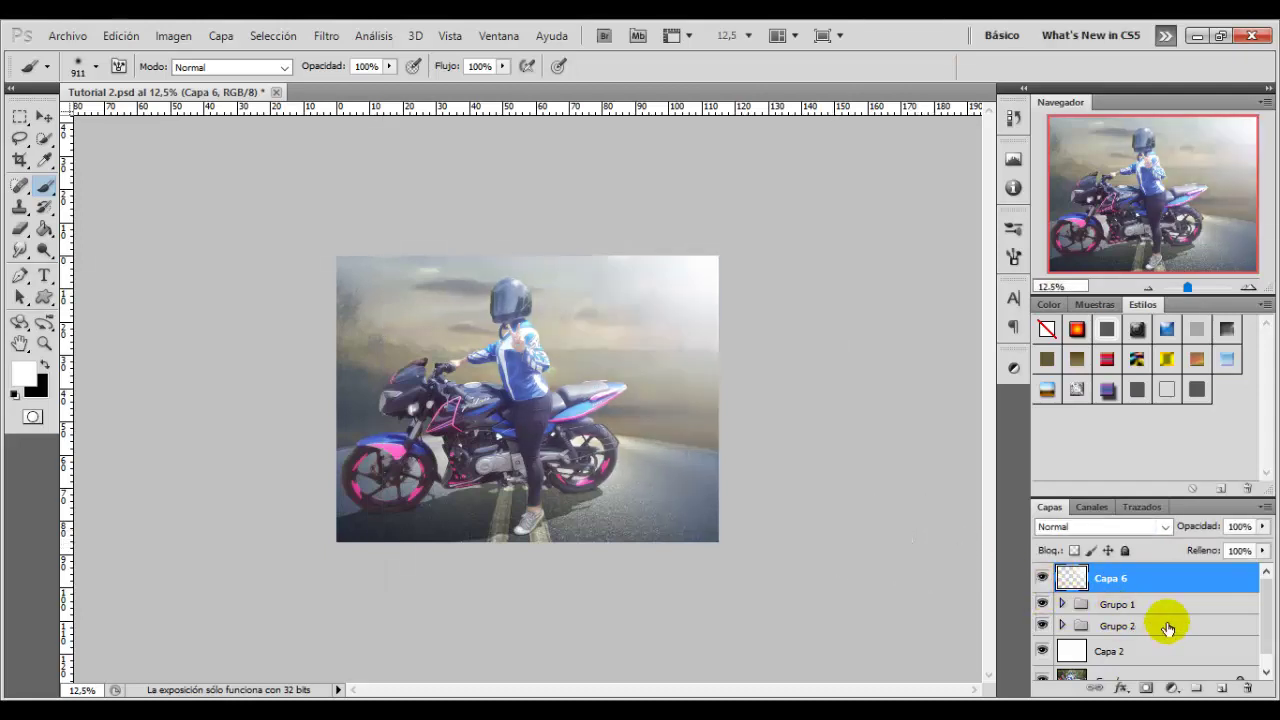
On new layer Capa 7, paint a light orange spot with a 764 px brush.
click(1218, 690)
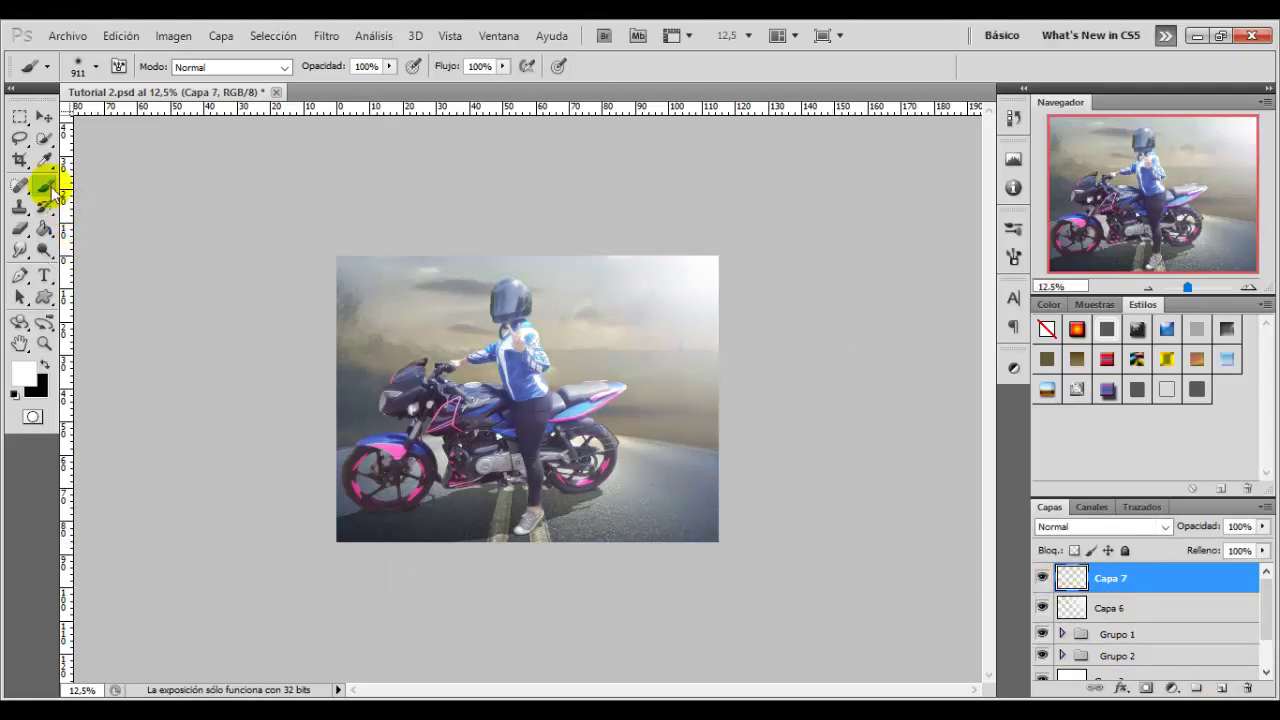
click(511, 403)
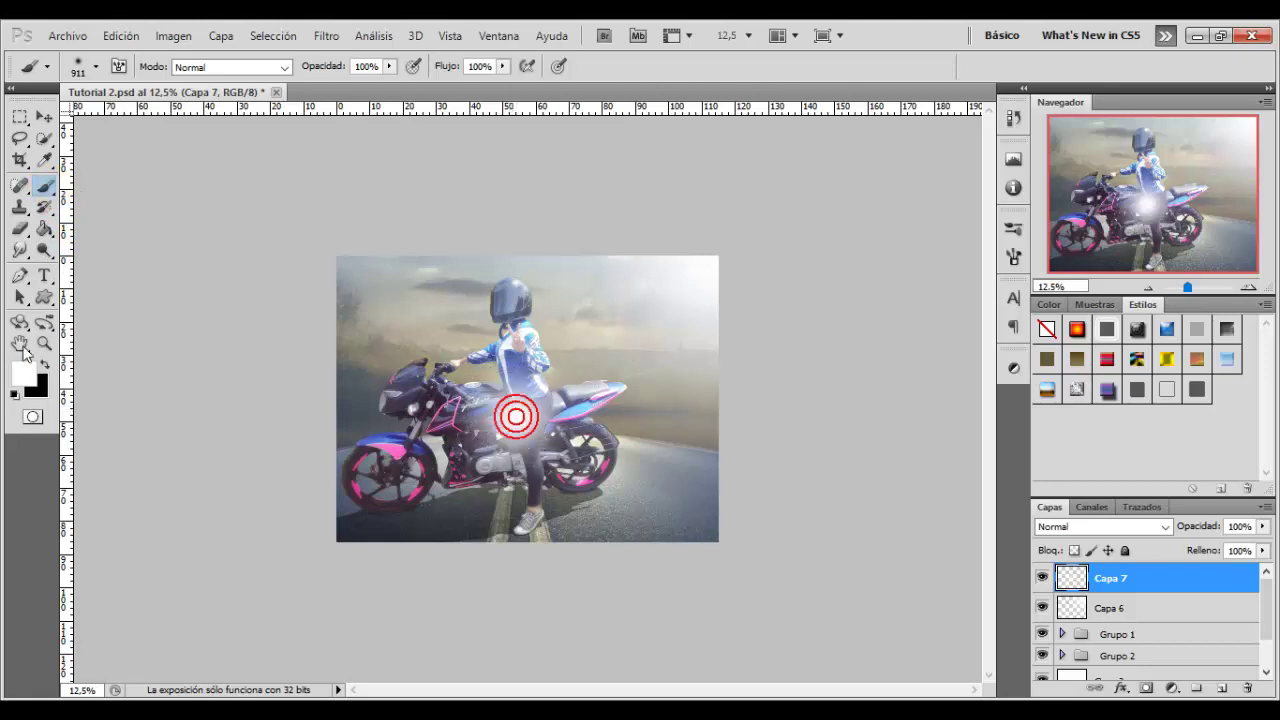
click(22, 372)
click(984, 126)
key(Return)
right_click(514, 423)
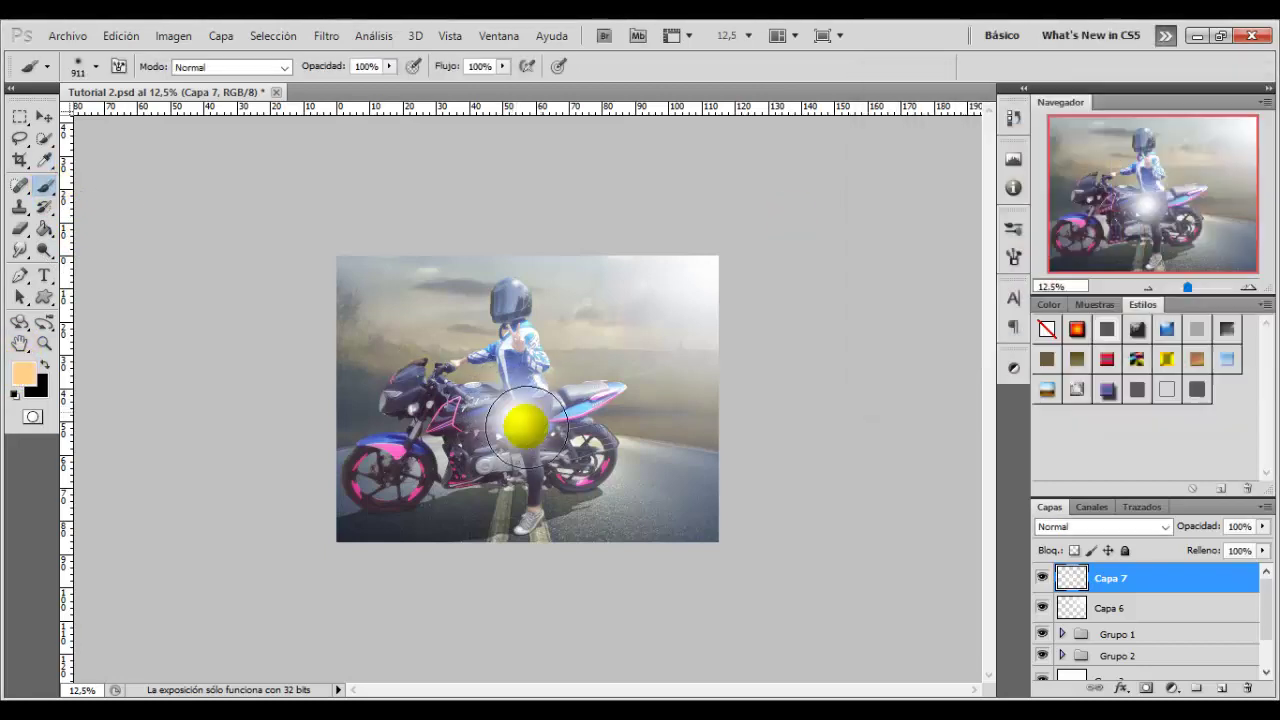
drag(737, 457, 710, 458)
click(508, 418)
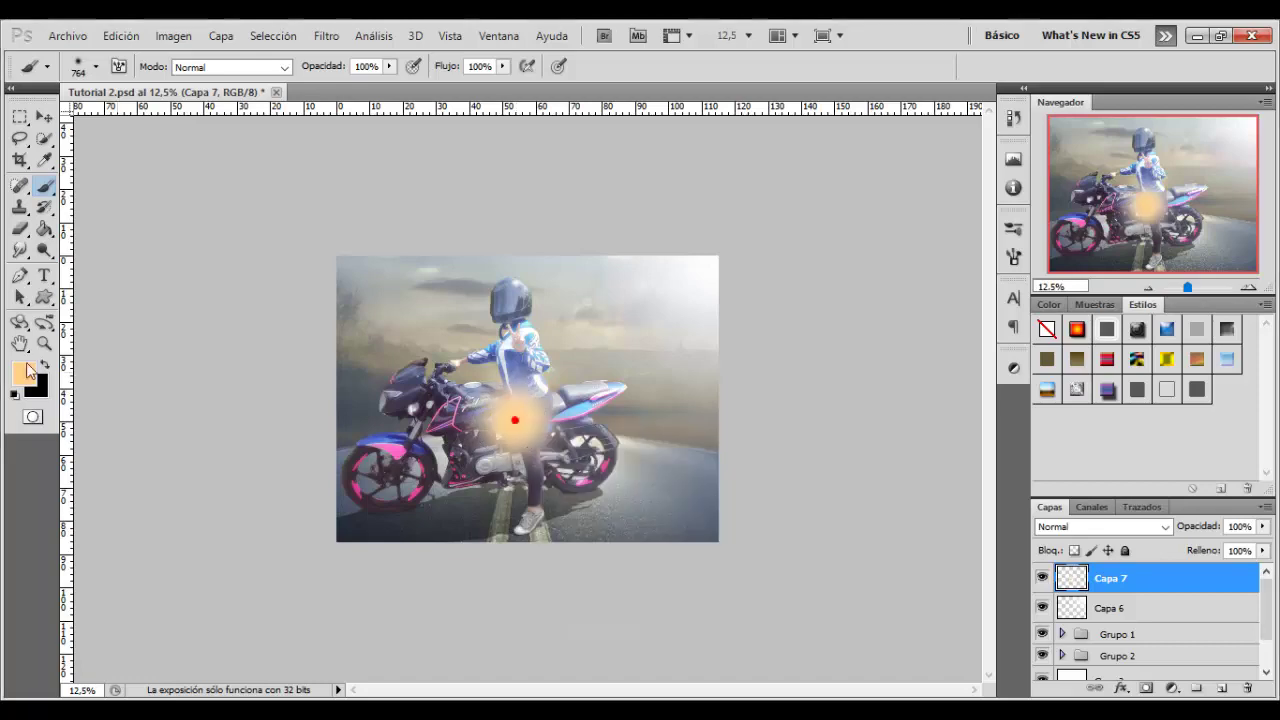
Switch to a deeper orange foreground and adjust the brush size.
click(22, 372)
click(1263, 111)
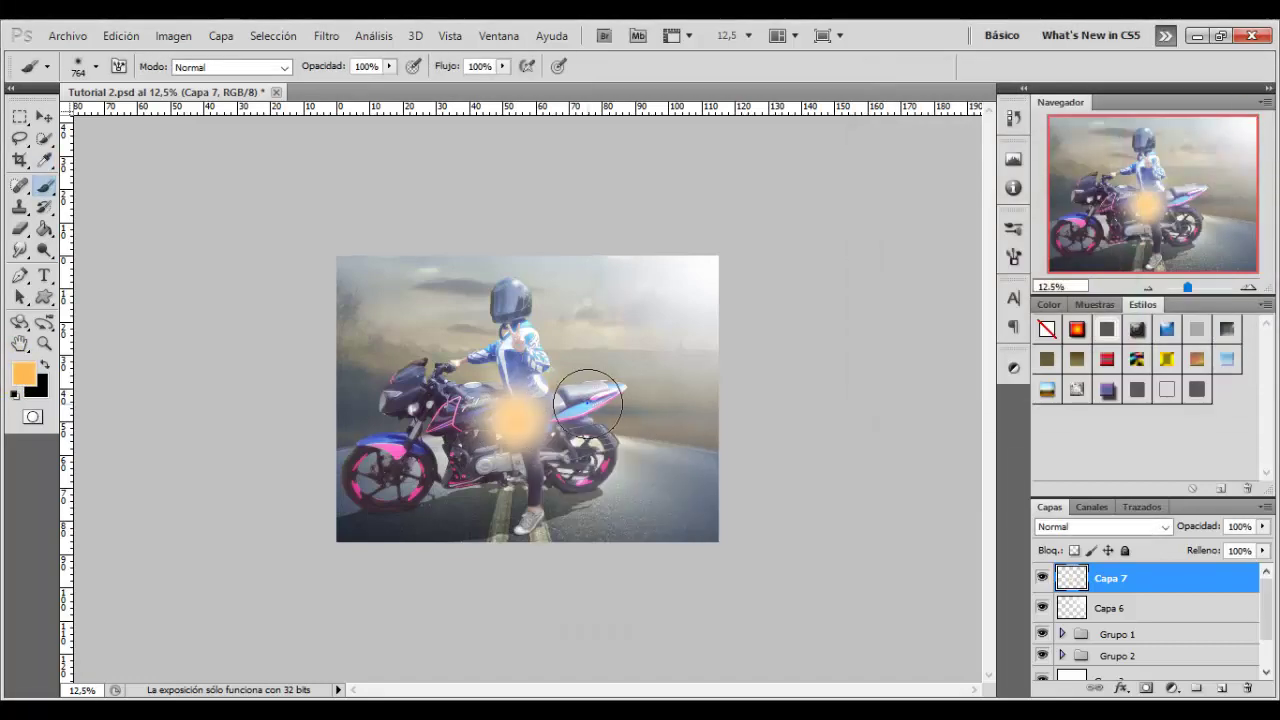
right_click(510, 425)
drag(740, 439, 777, 438)
key(Return)
click(22, 372)
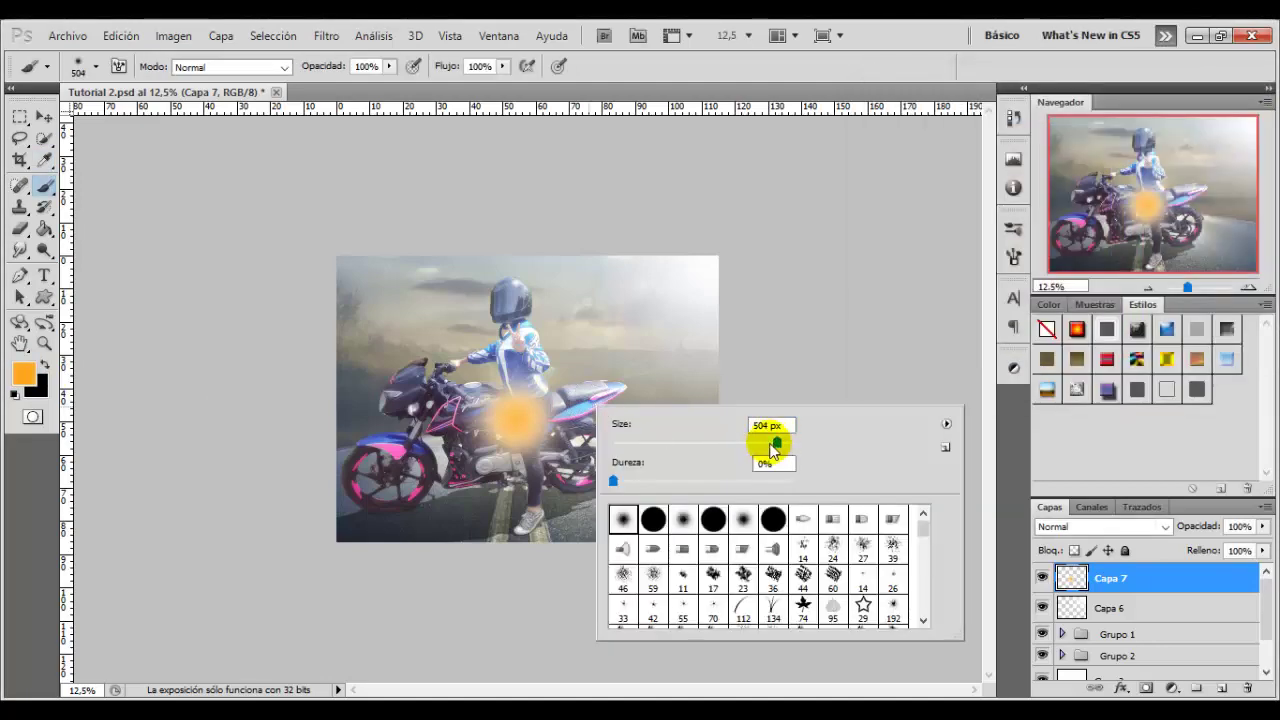
key(Return)
Pick vivid orange ff9c00, then scale the orange spot up and move it top-right.
click(22, 372)
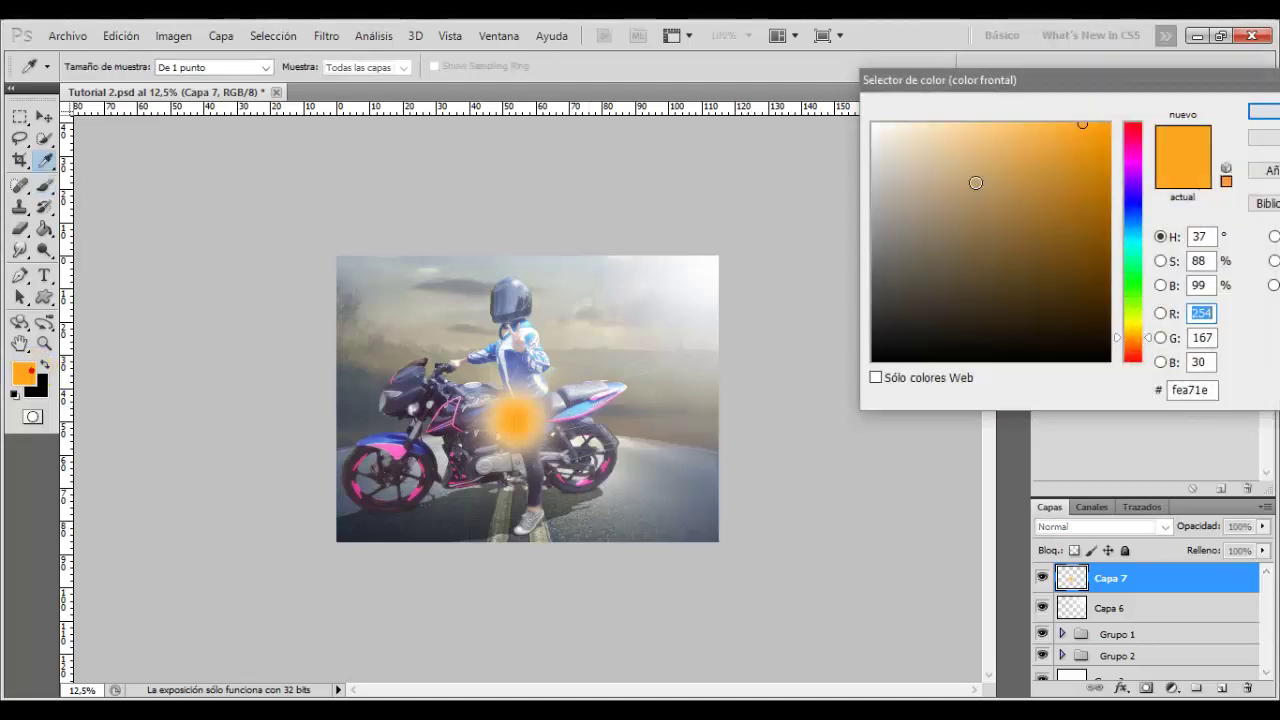
click(1263, 111)
right_click(628, 408)
key(Return)
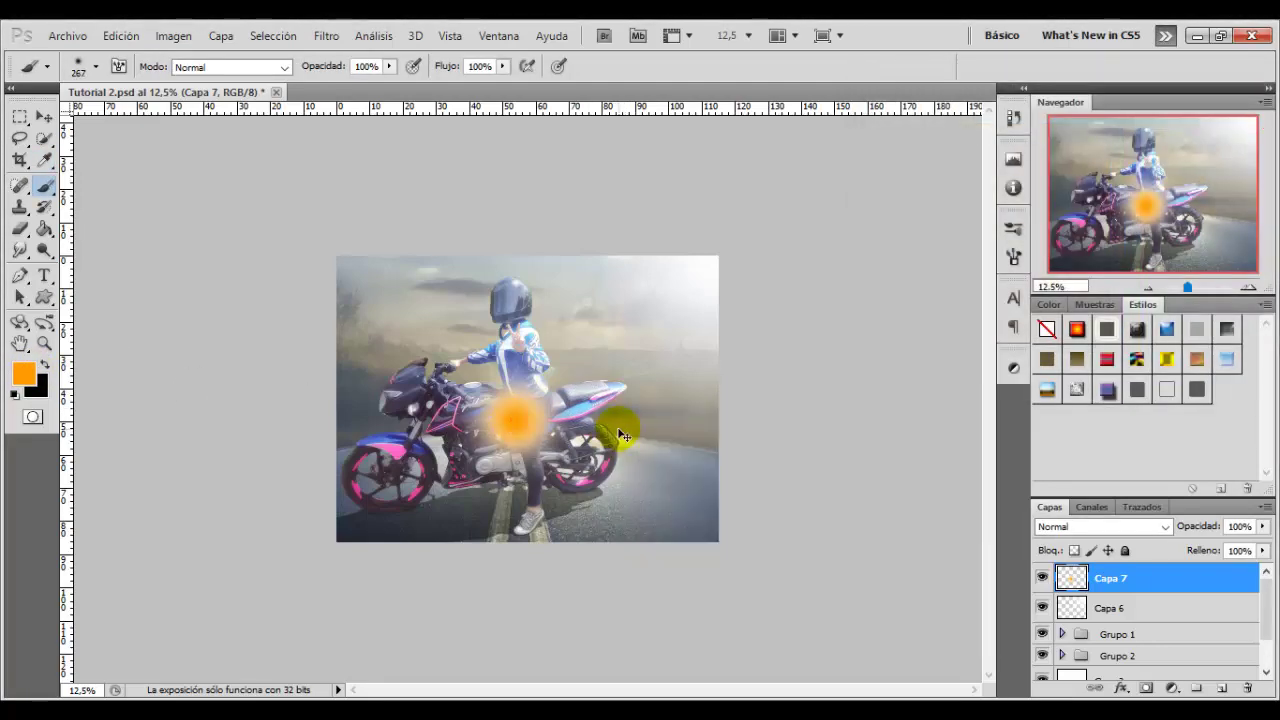
key(ctrl+t)
drag(617, 528, 751, 657)
drag(600, 450, 808, 362)
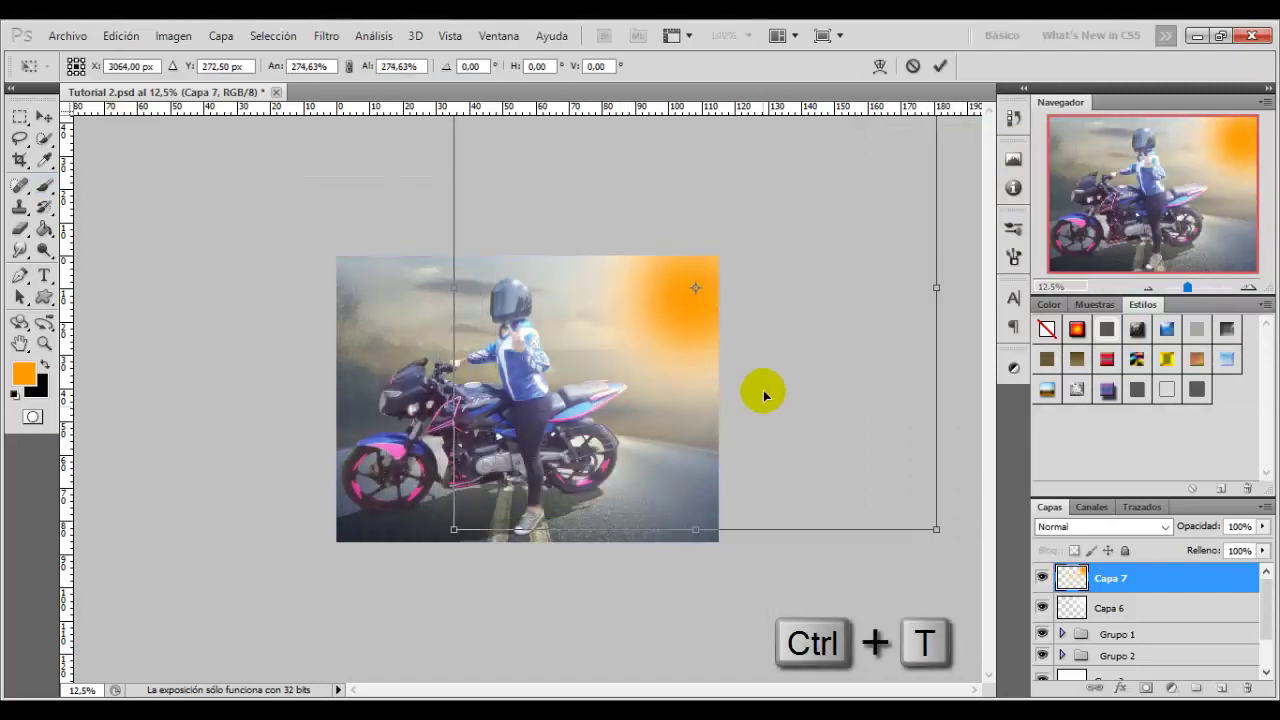
Commit the transform, blend Capa 7 in Trama mode, and nudge the glow left.
click(940, 66)
click(1165, 528)
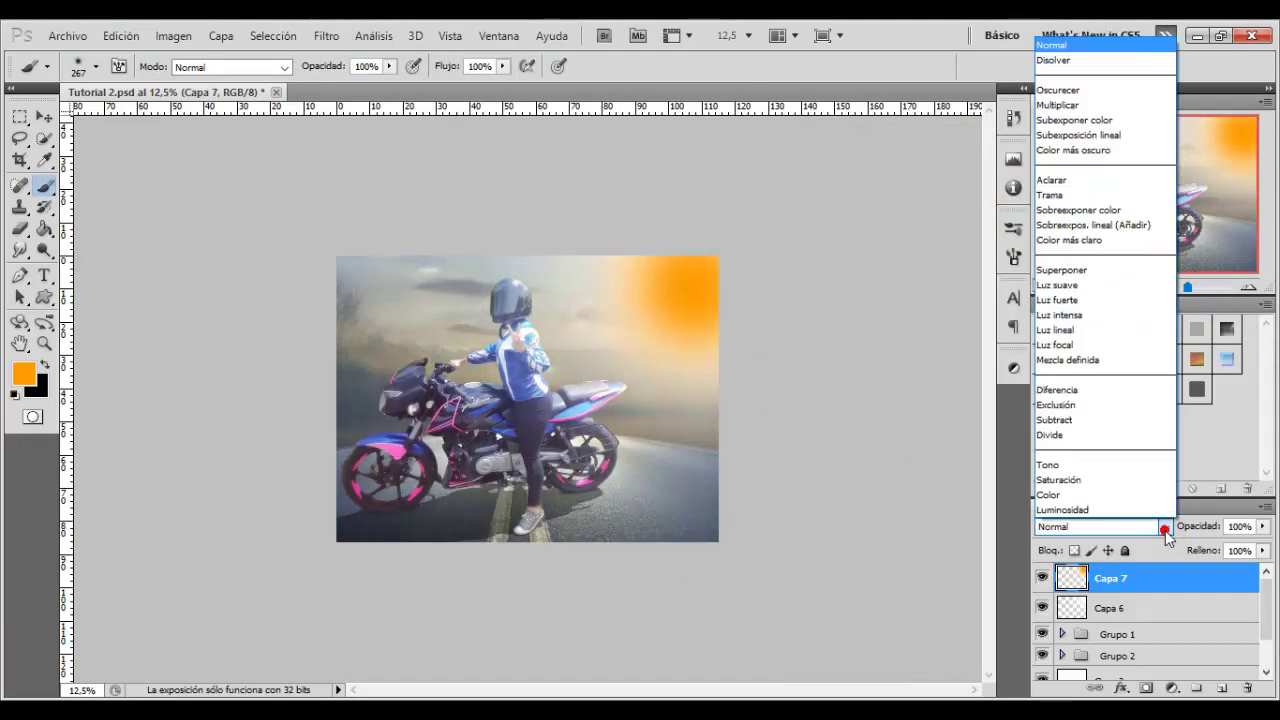
click(1090, 195)
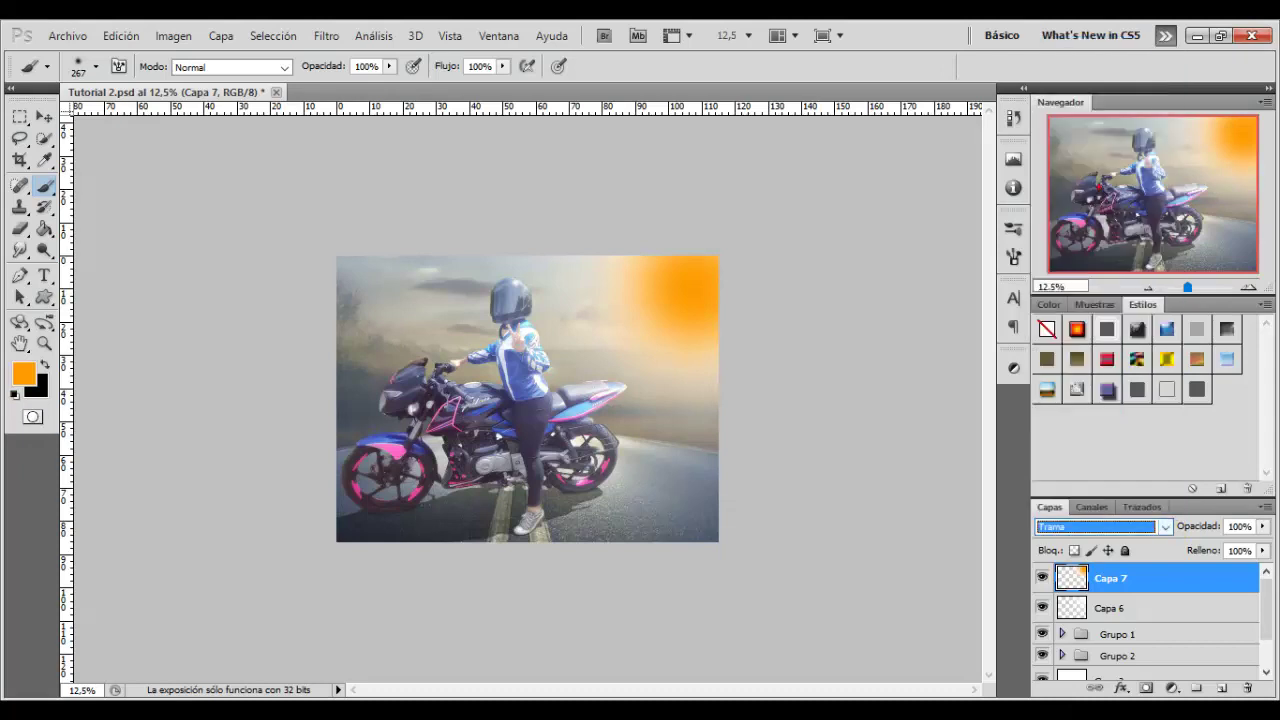
click(1042, 578)
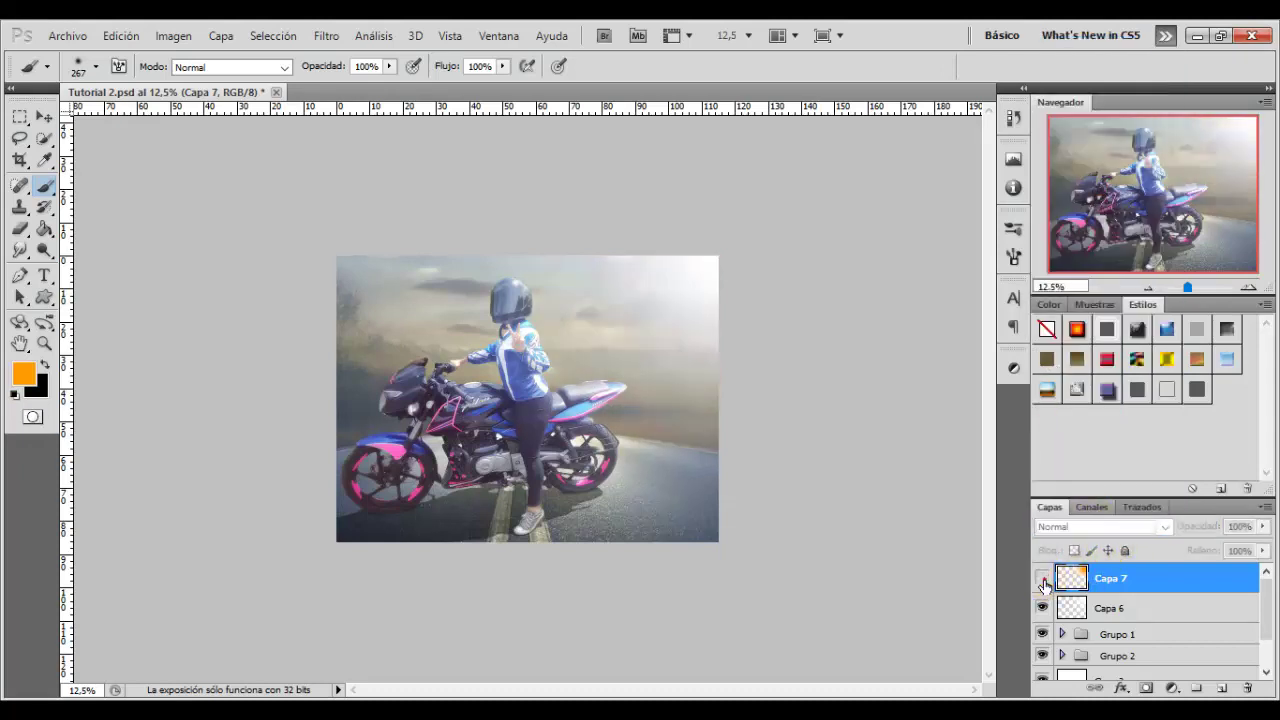
click(44, 116)
mouse_move(669, 331)
mouse_down()
mouse_move(606, 368)
mouse_move(638, 331)
mouse_up()
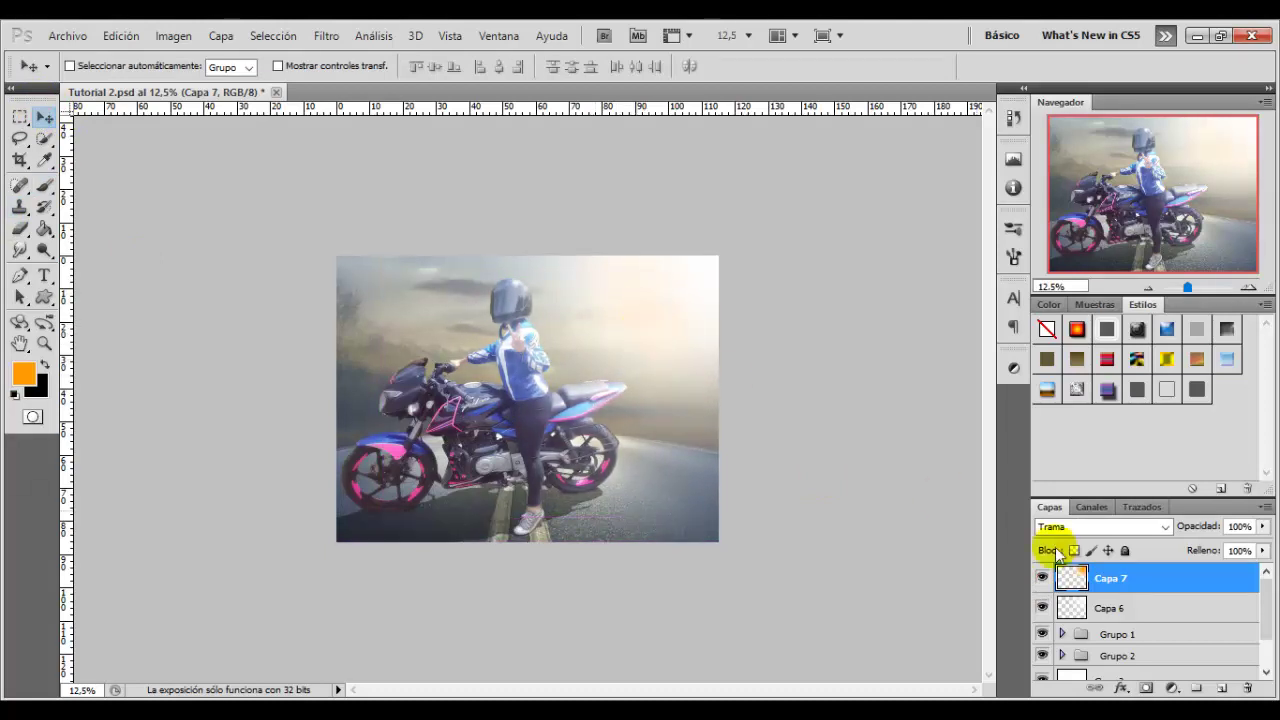
Fade the white haze layer Capa 6 to 55% opacity.
click(1042, 578)
click(1098, 606)
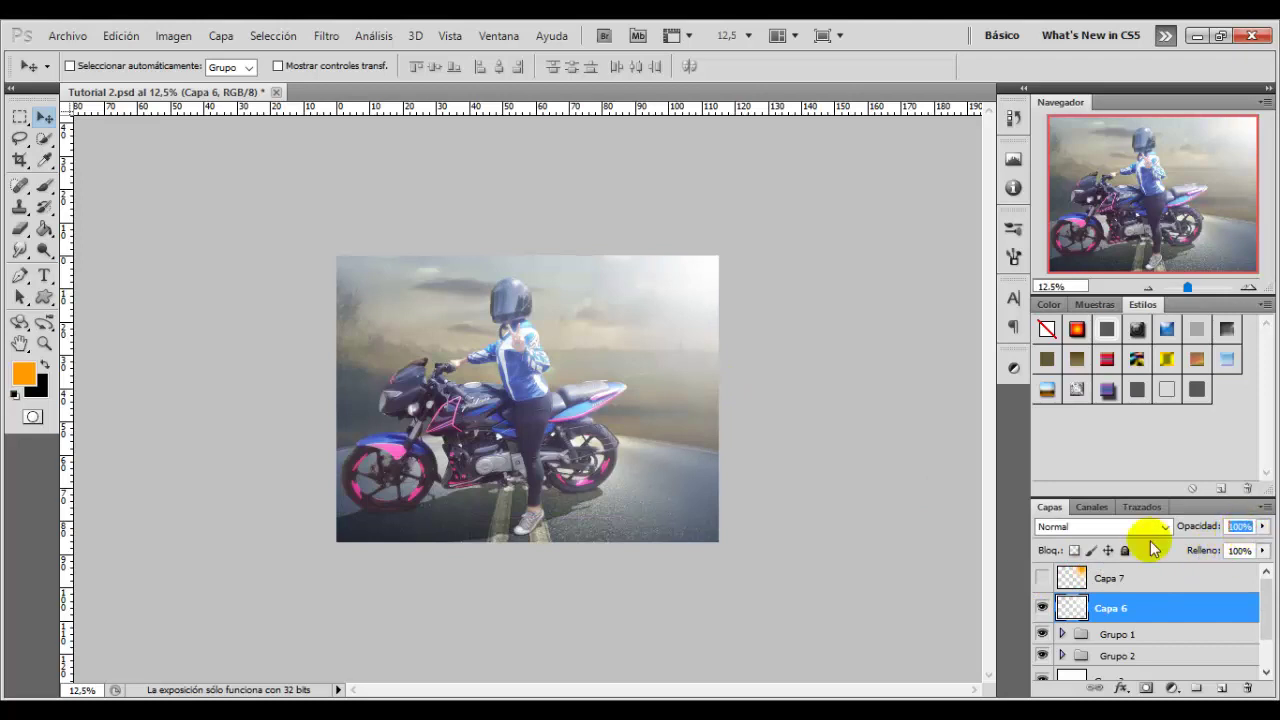
text(55)
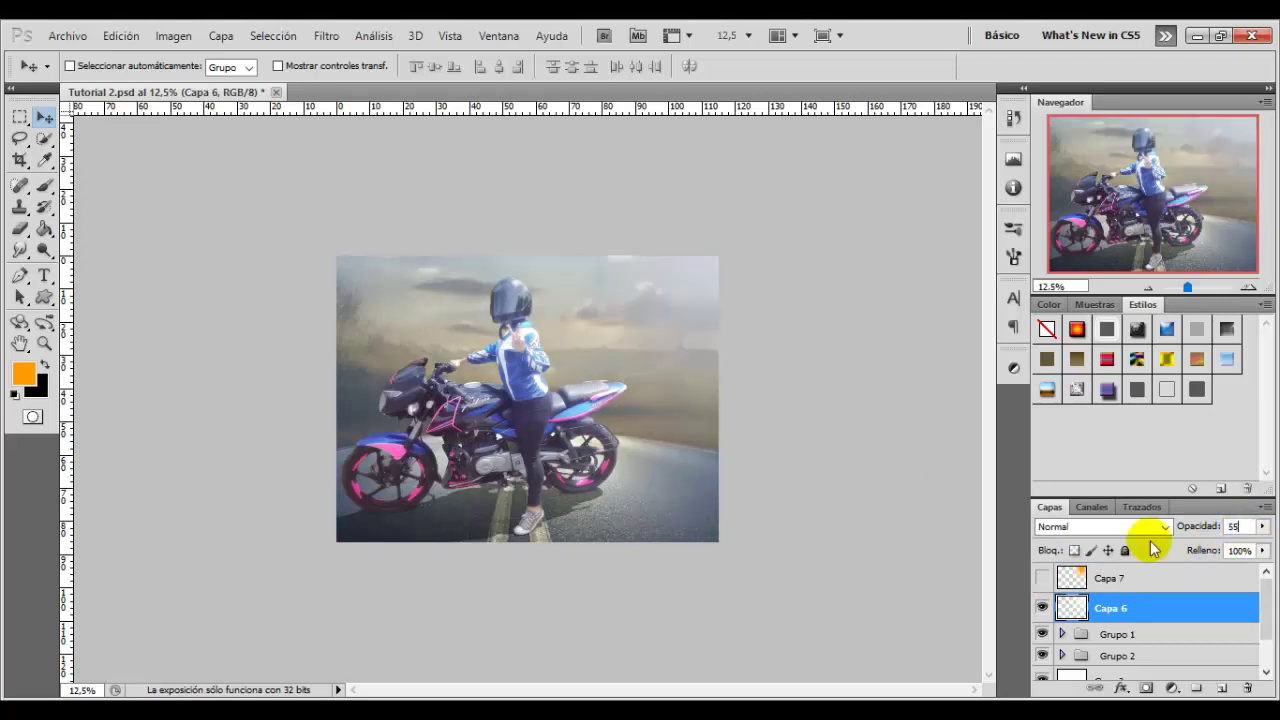
click(1043, 607)
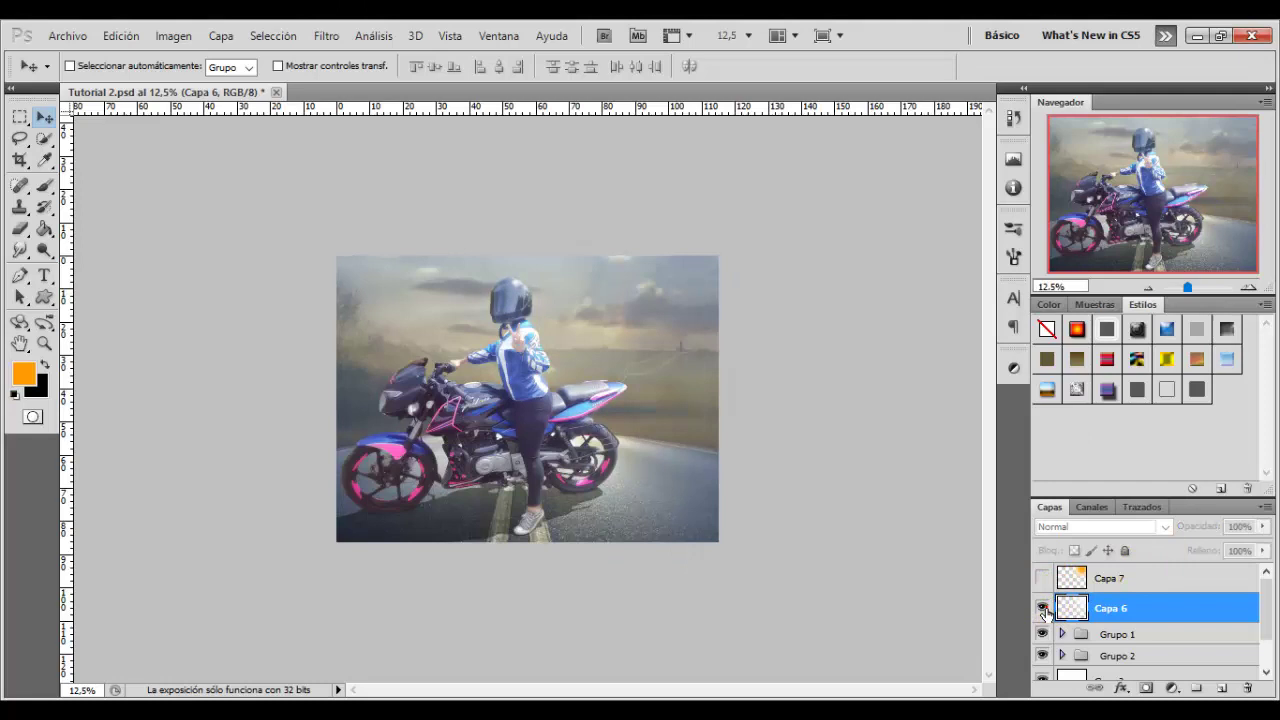
click(1108, 584)
Set the orange glow to 60% opacity and place it at the upper right.
click(1043, 578)
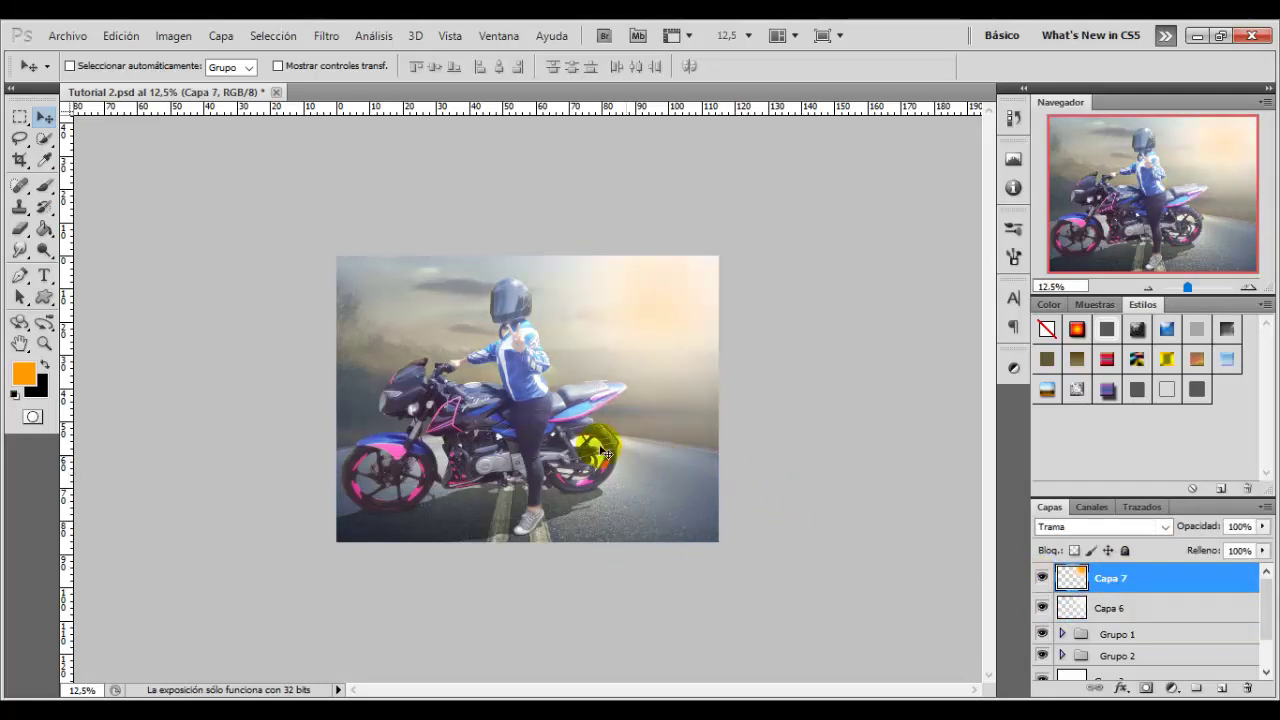
drag(607, 343, 641, 337)
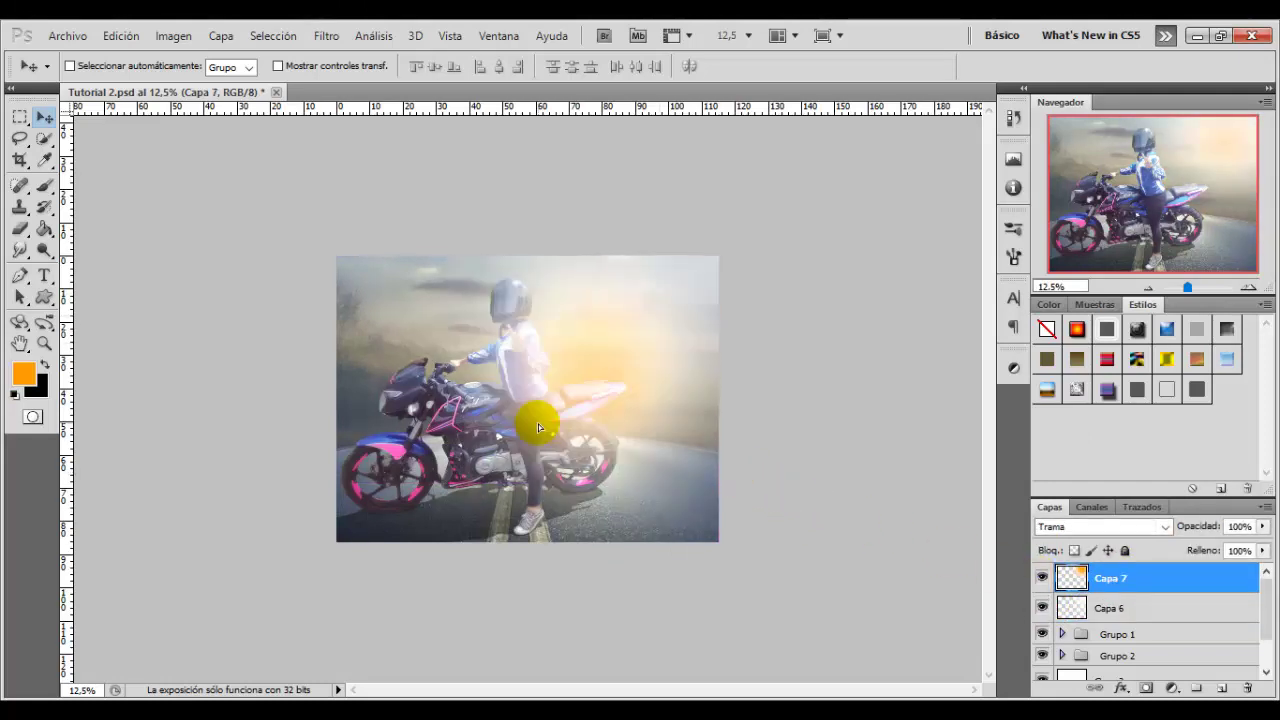
drag(641, 337, 640, 340)
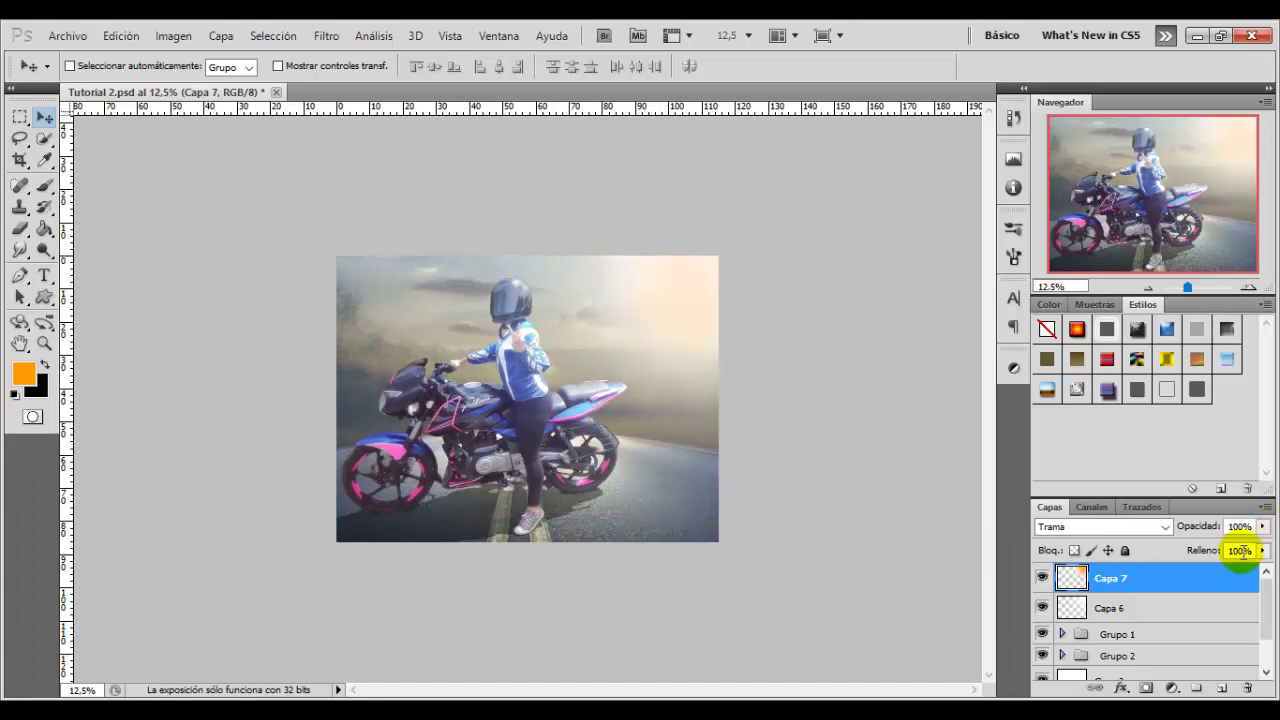
click(1249, 528)
text(60)
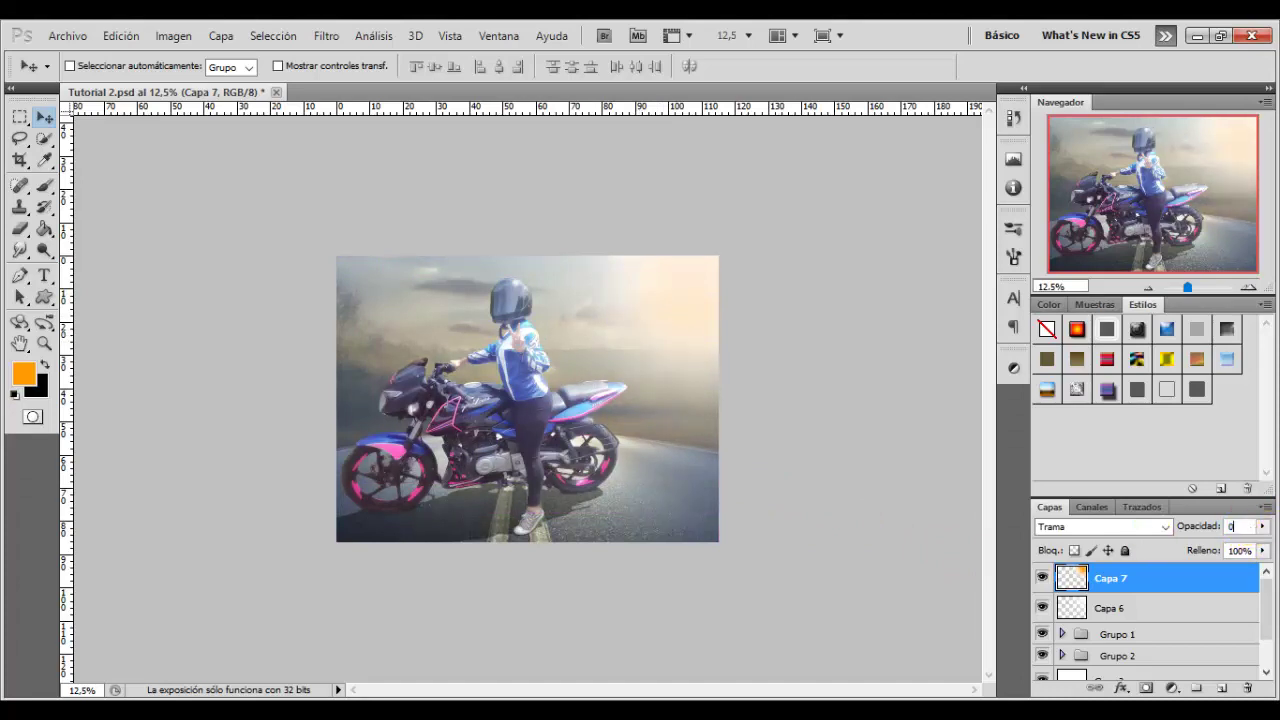
drag(686, 337, 712, 324)
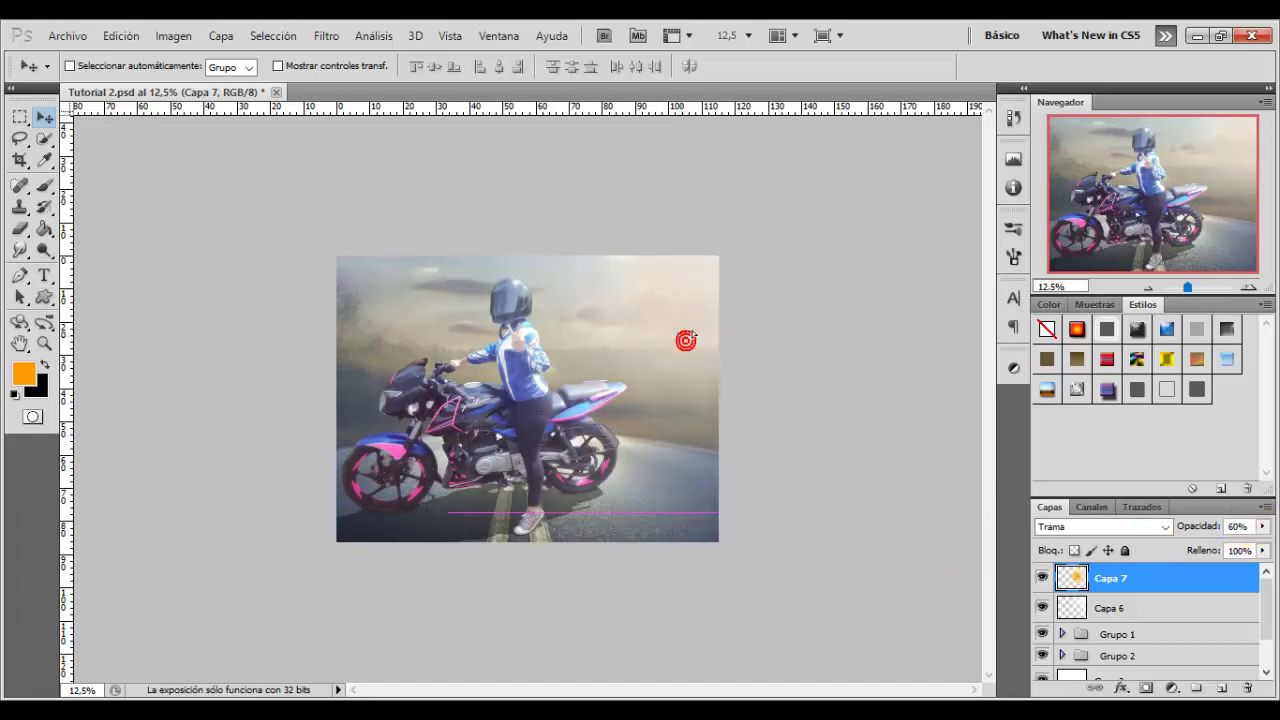
Scale Capa 7's orange glow to 94.67%, move it up-right, then toggle its visibility to compare.
key(ctrl+t)
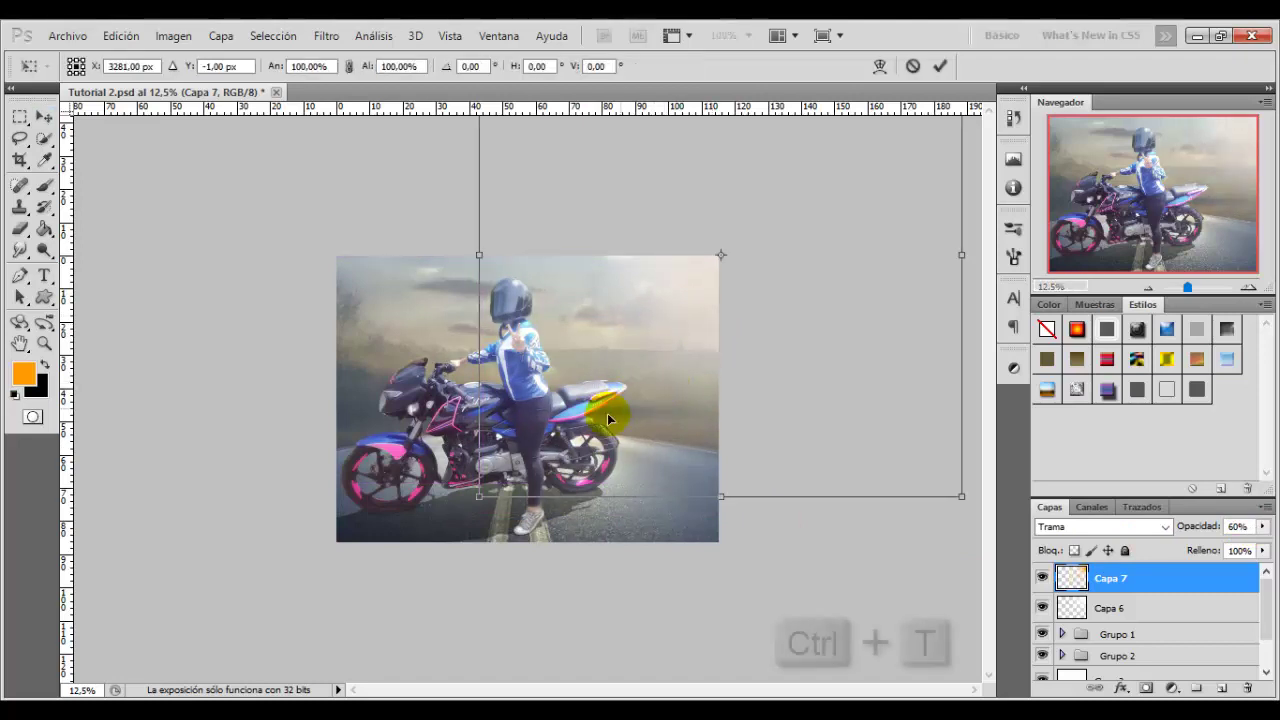
drag(474, 500, 576, 449)
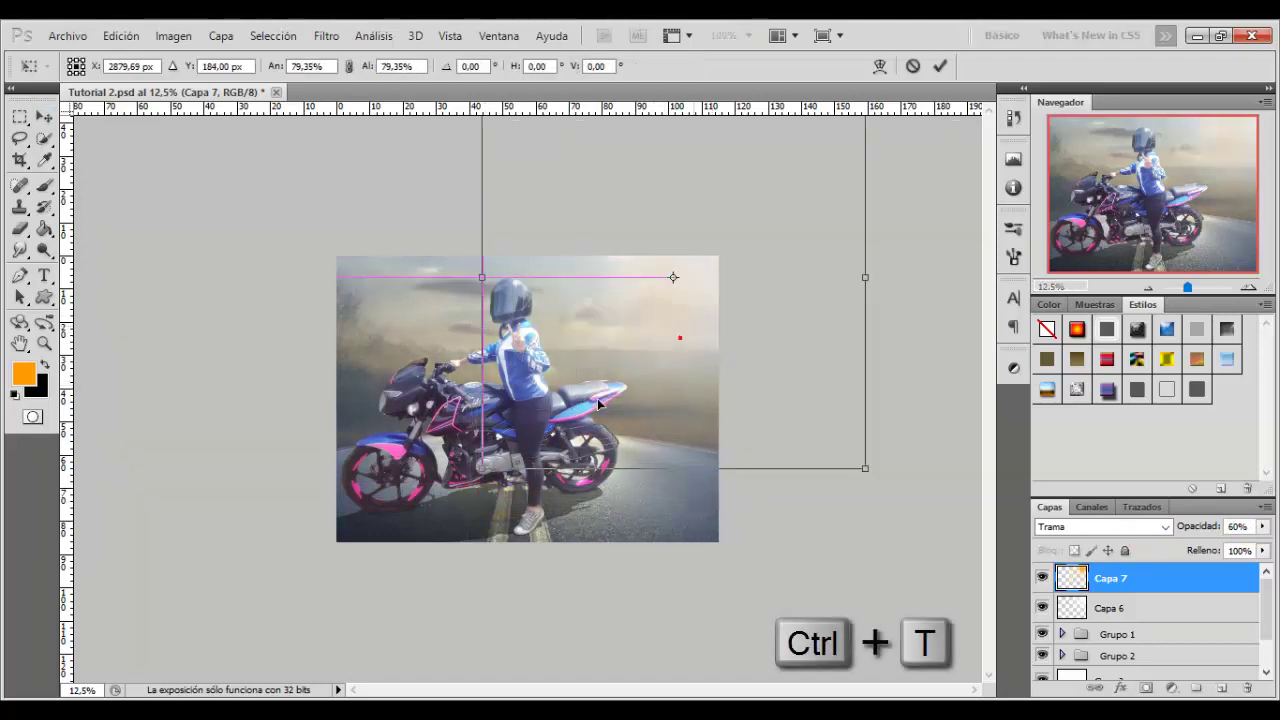
drag(677, 334, 577, 445)
drag(501, 467, 431, 514)
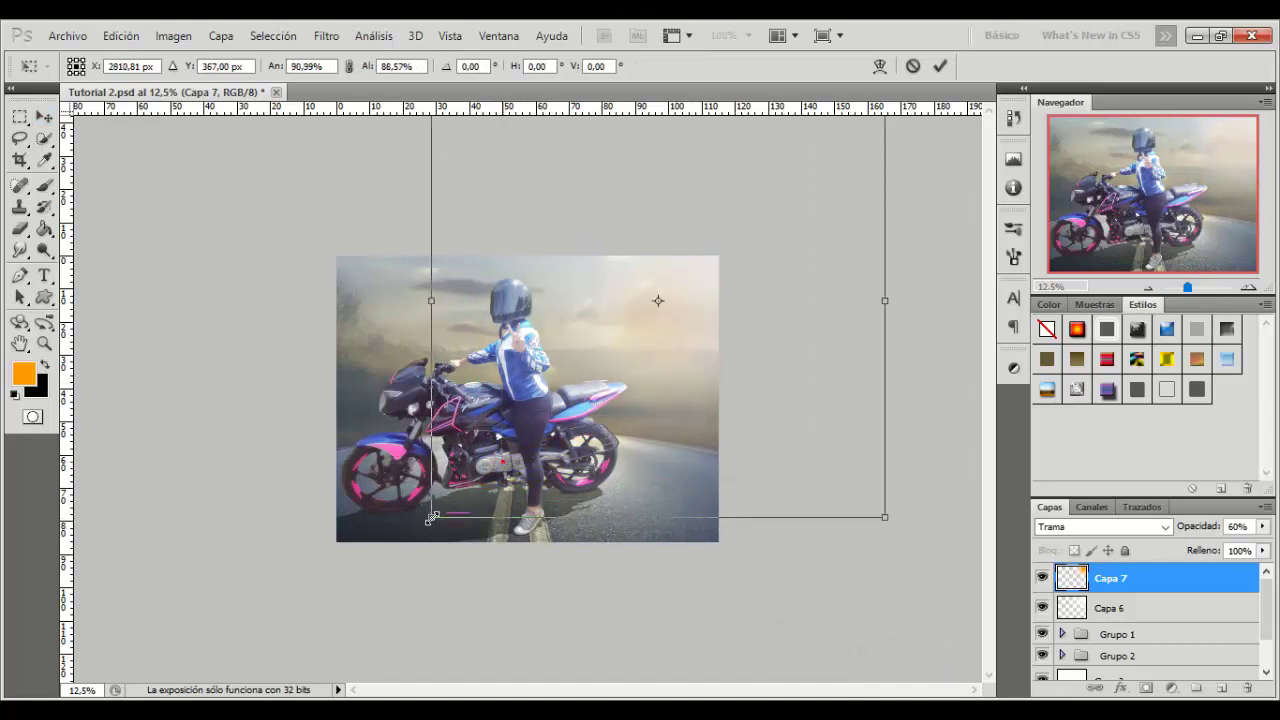
drag(611, 467, 651, 434)
drag(479, 500, 469, 509)
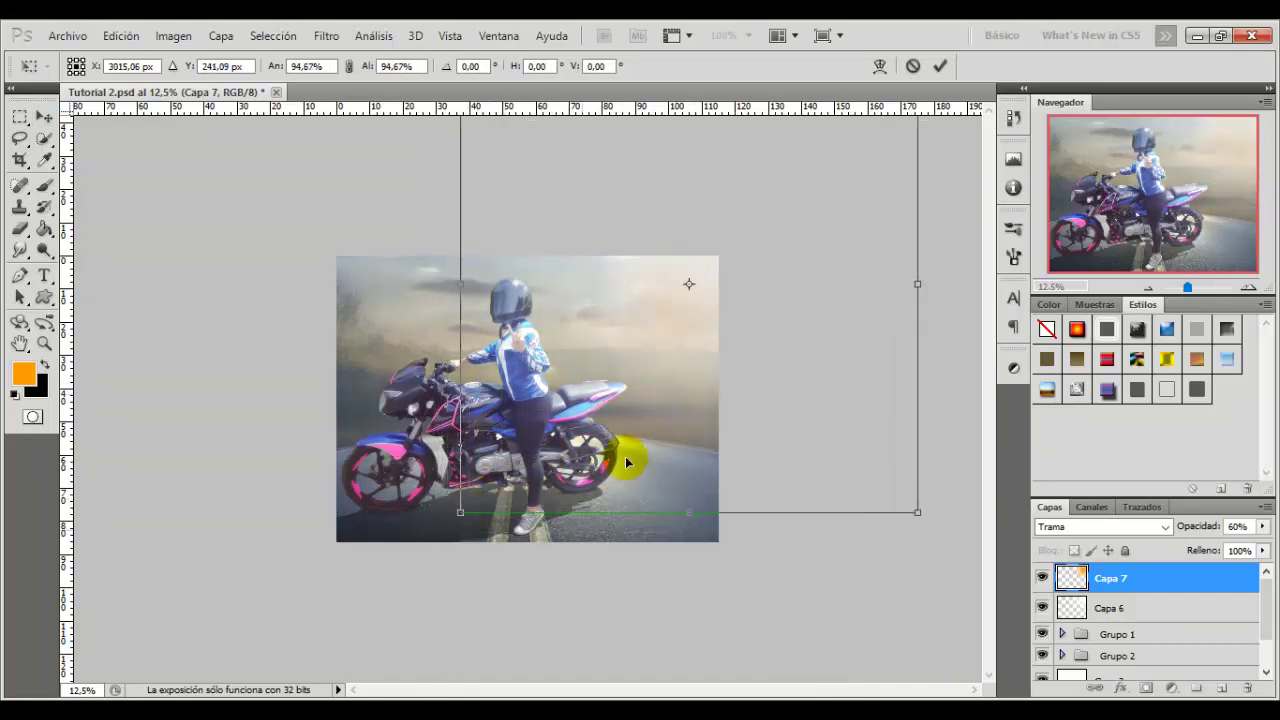
drag(628, 451, 637, 463)
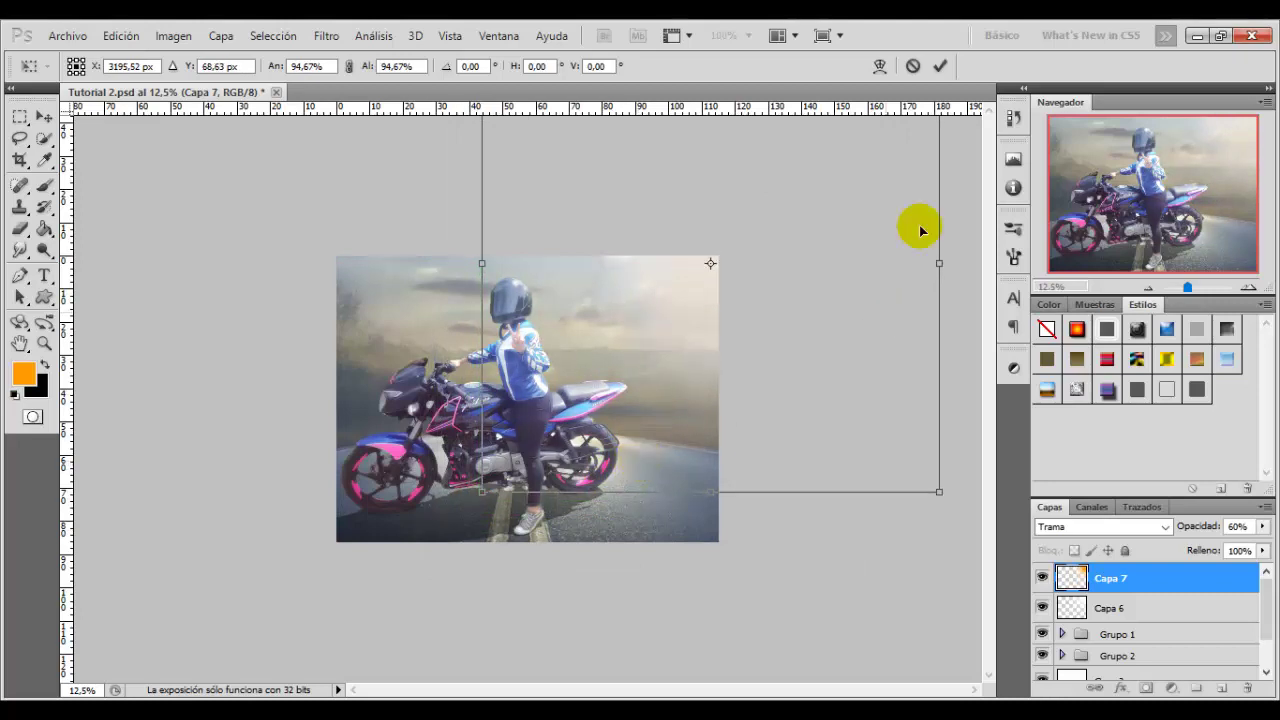
click(940, 66)
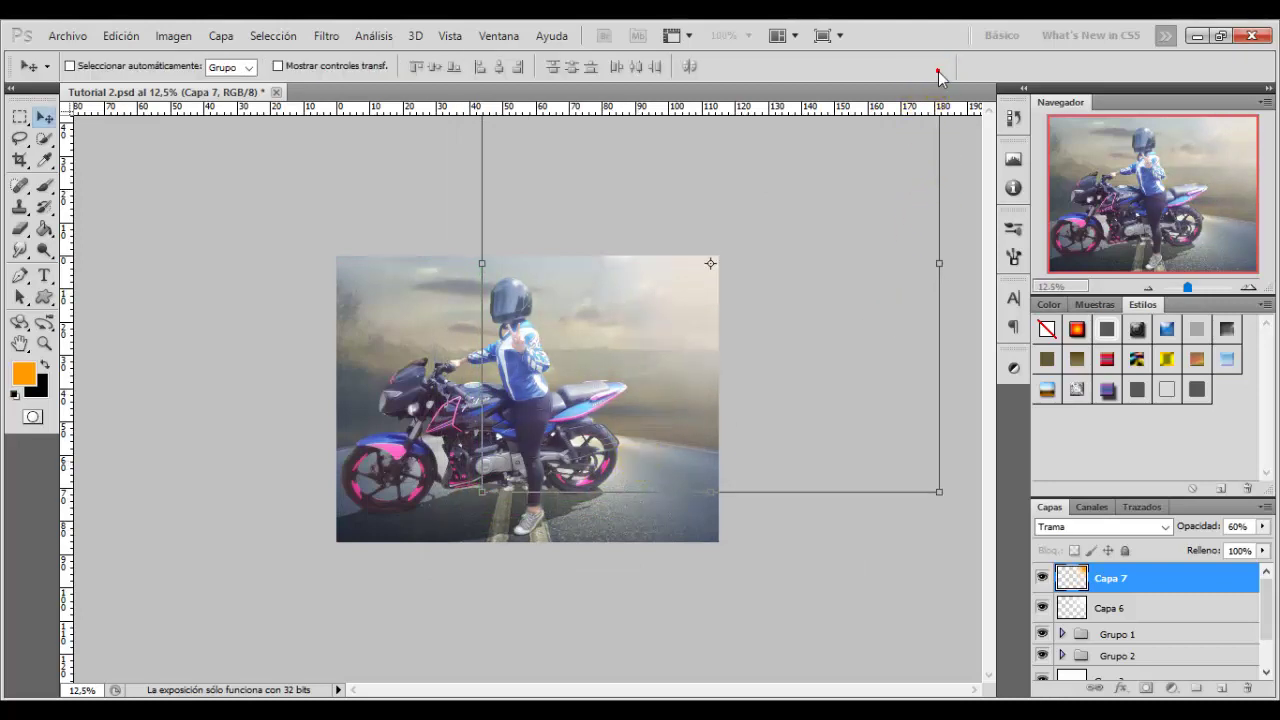
click(1042, 578)
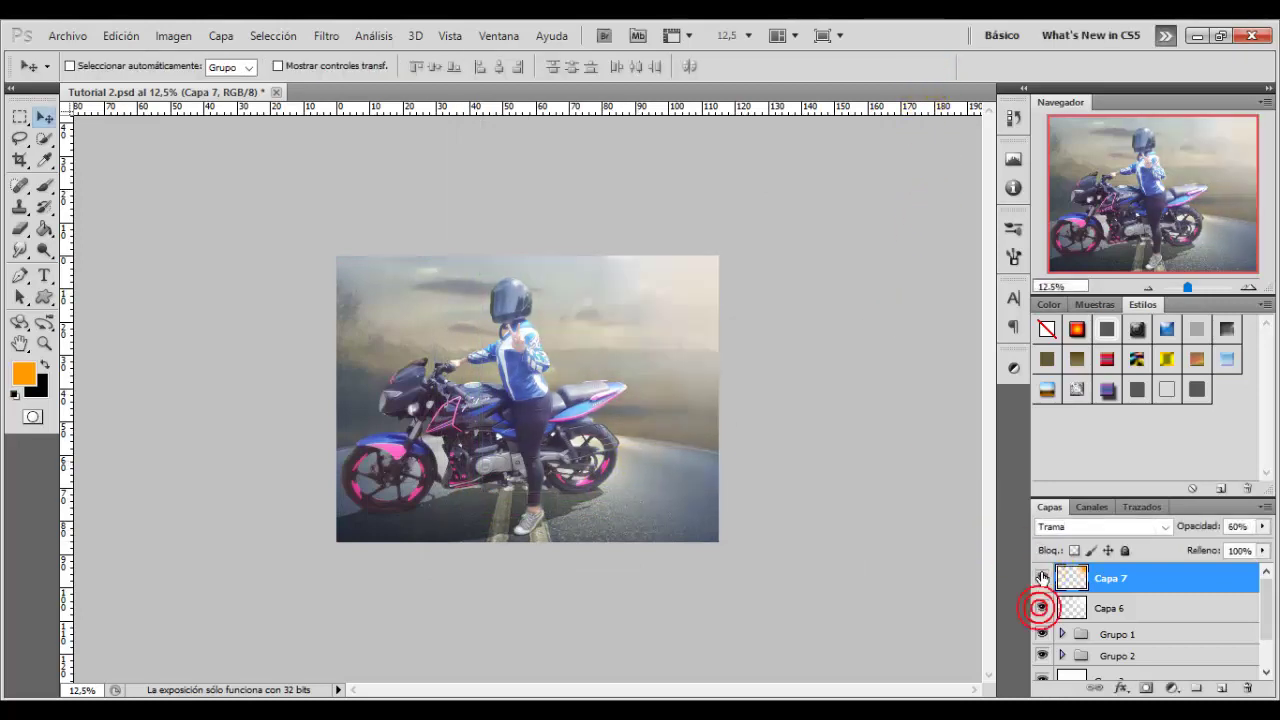
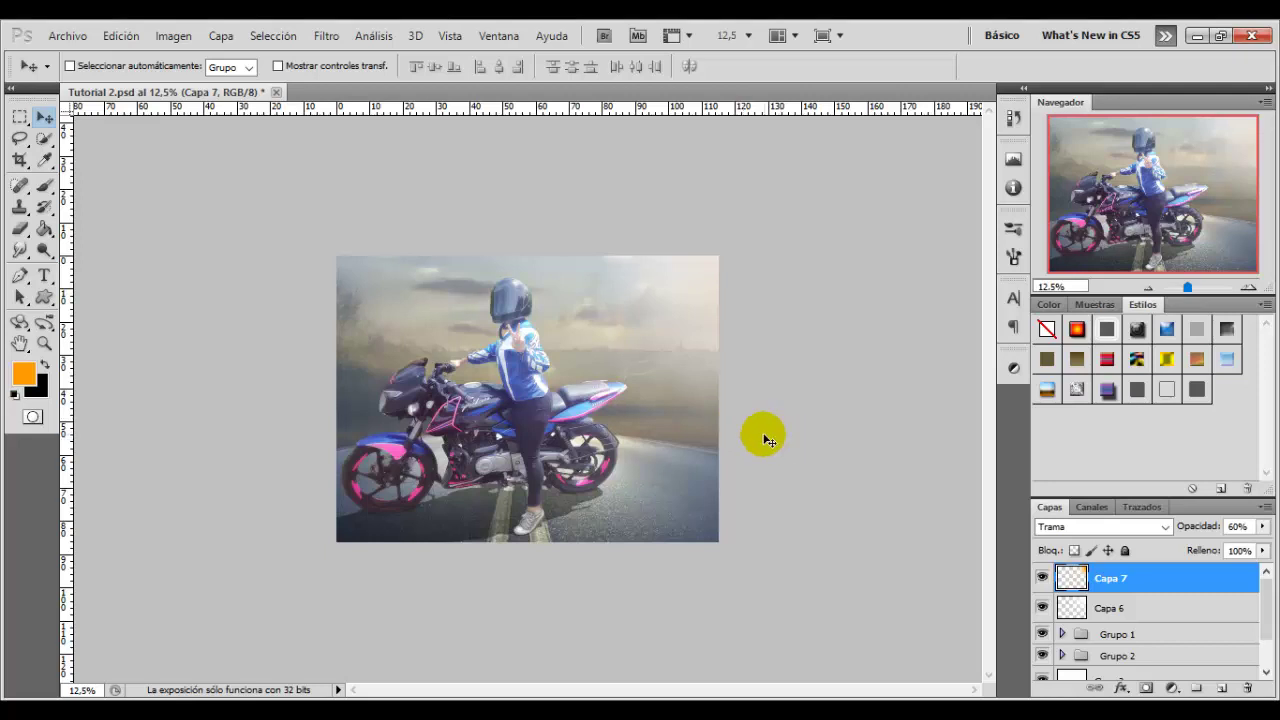
Add a Color Balance layer with midtones red +24, green +15, yellow -34.
click(1172, 688)
click(1172, 506)
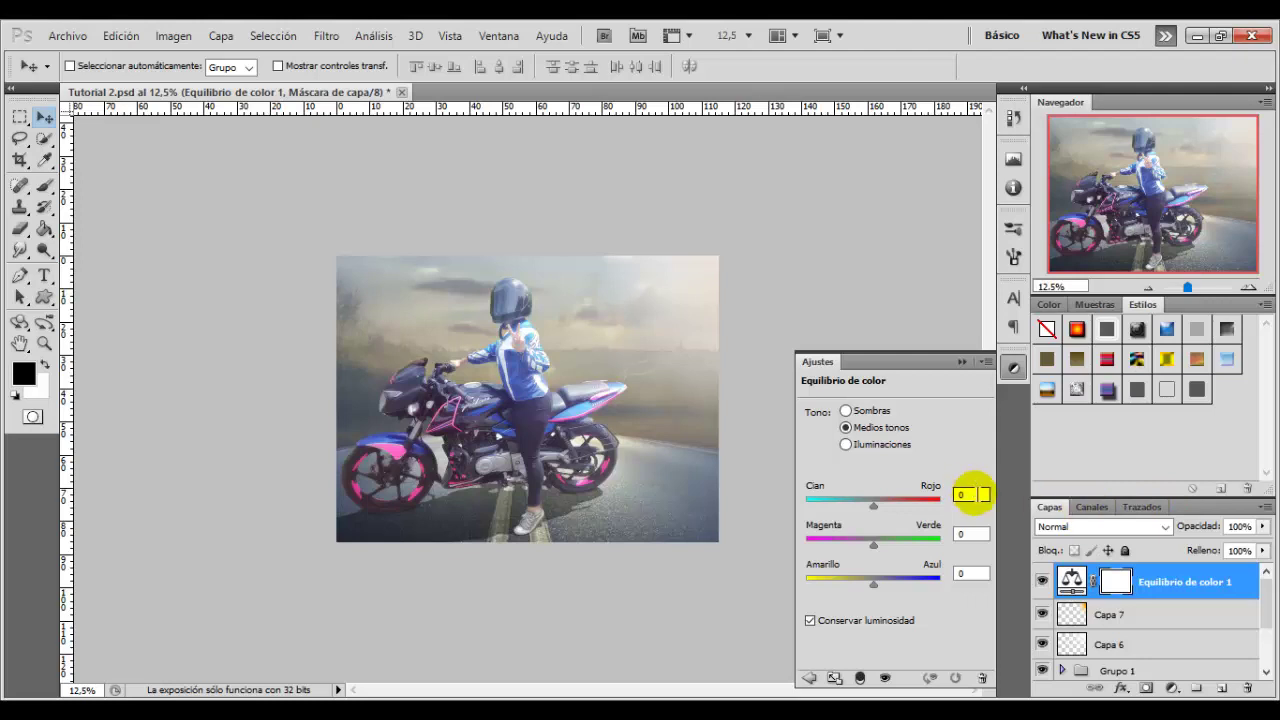
click(972, 494)
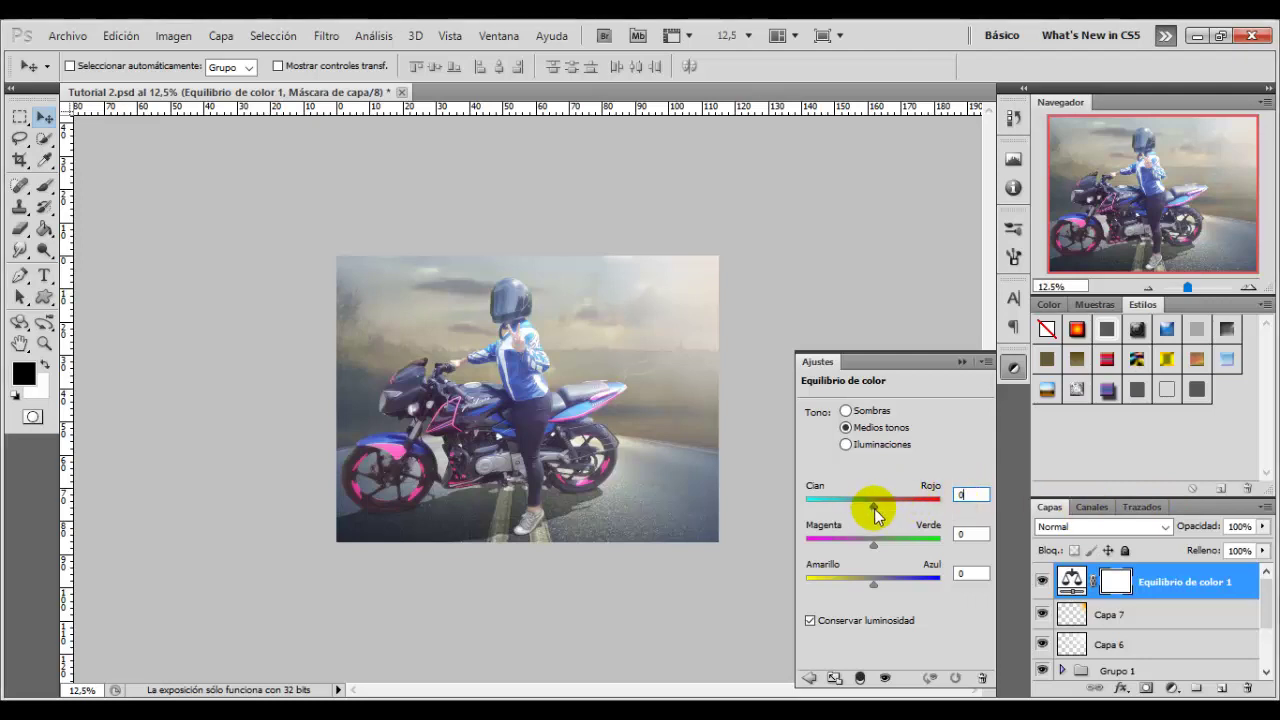
drag(874, 508, 888, 512)
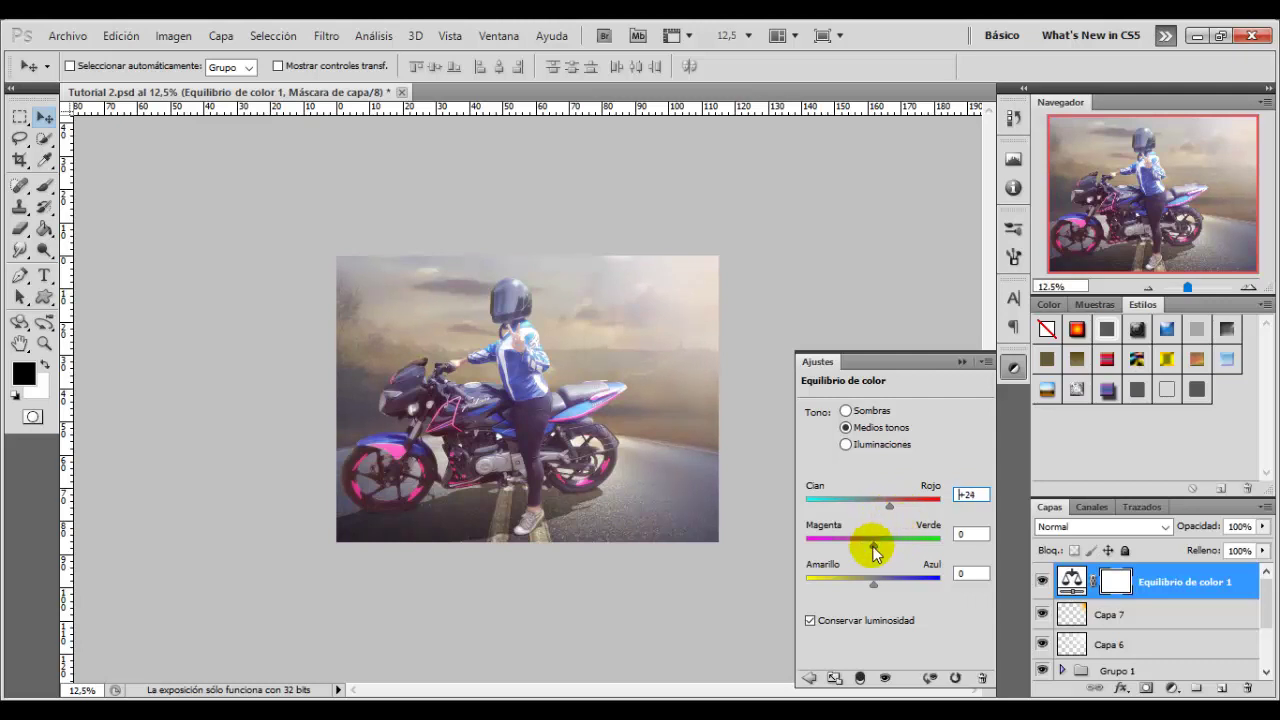
drag(873, 547, 887, 548)
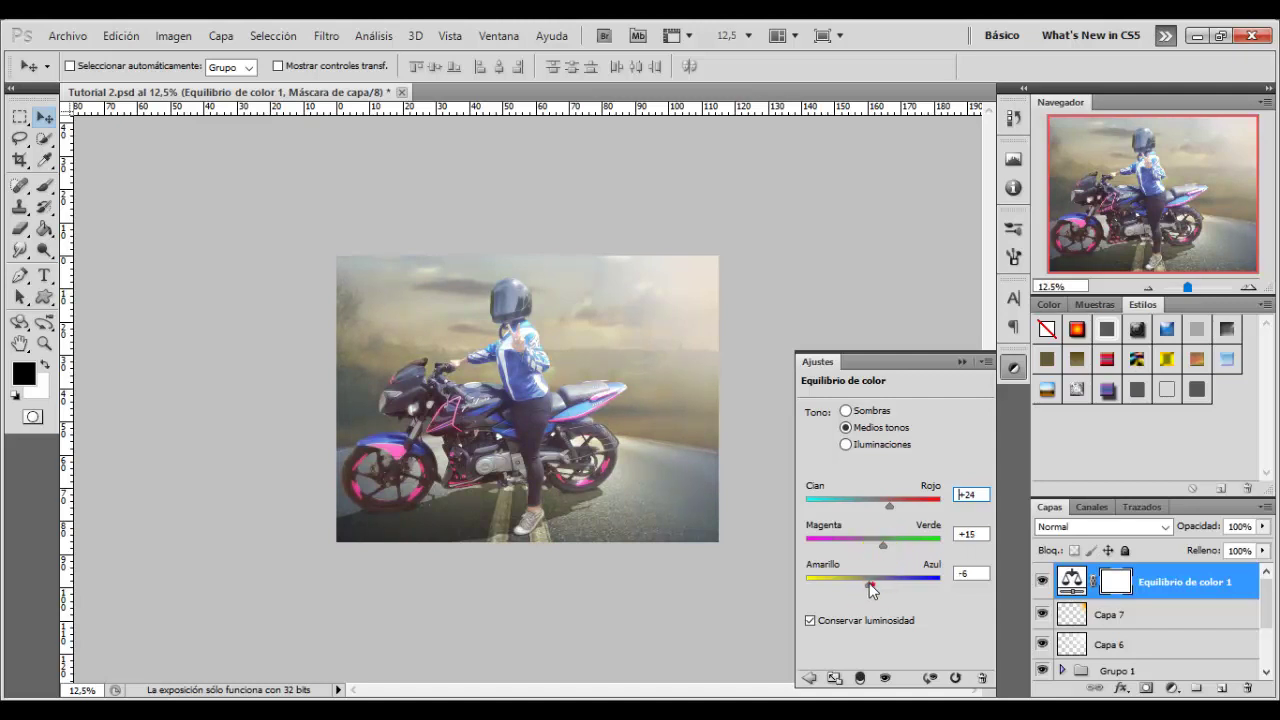
drag(859, 581, 852, 582)
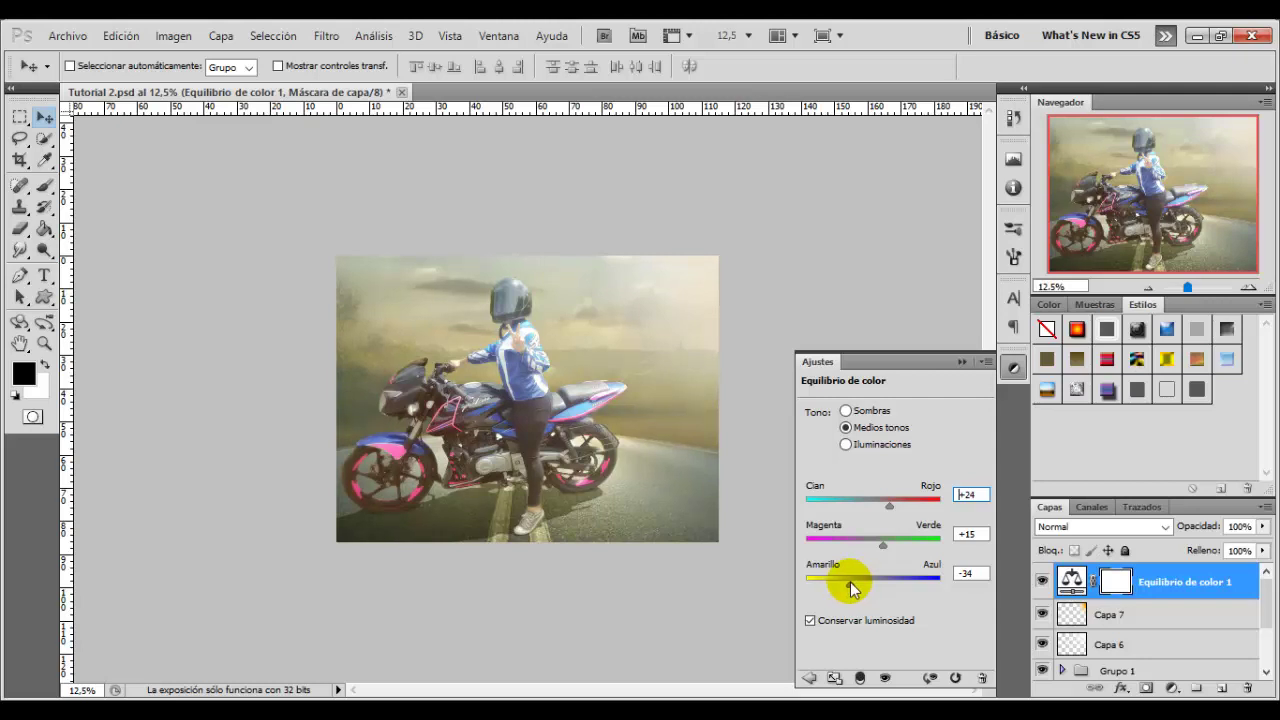
click(1043, 609)
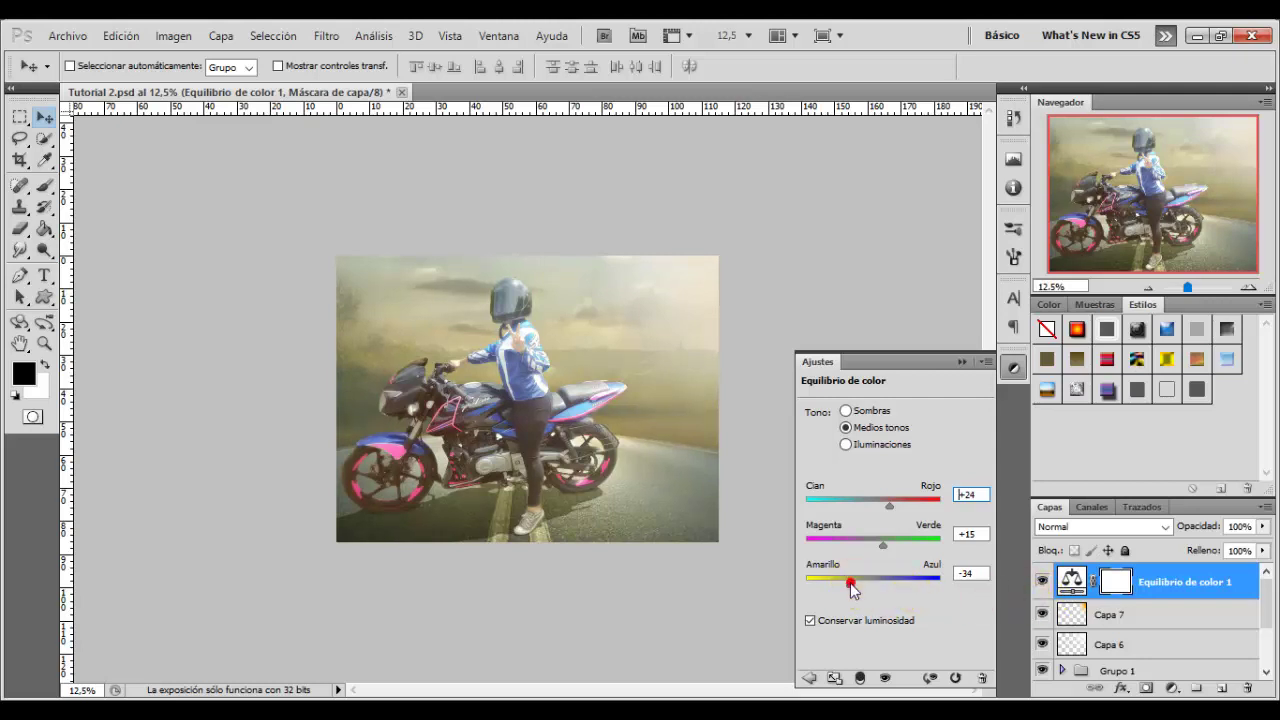
Compare the photo with and without the colour balance, then stamp all visible layers.
click(1043, 582)
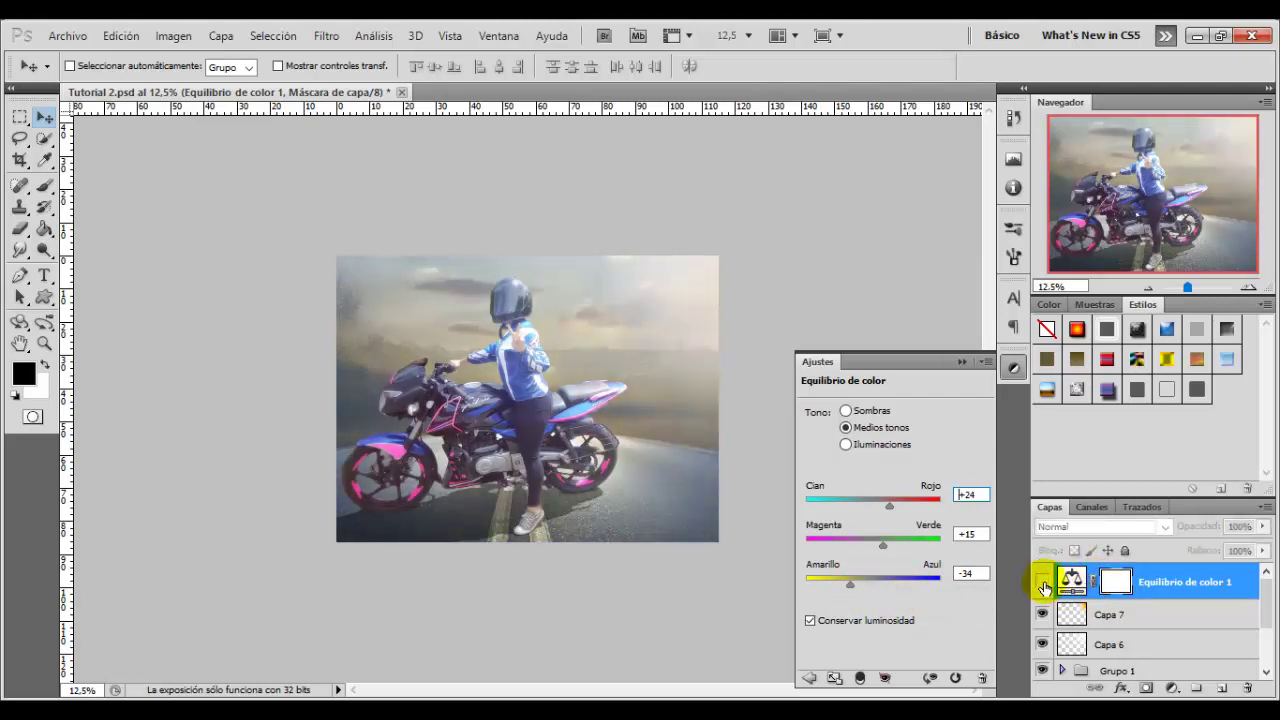
click(1043, 584)
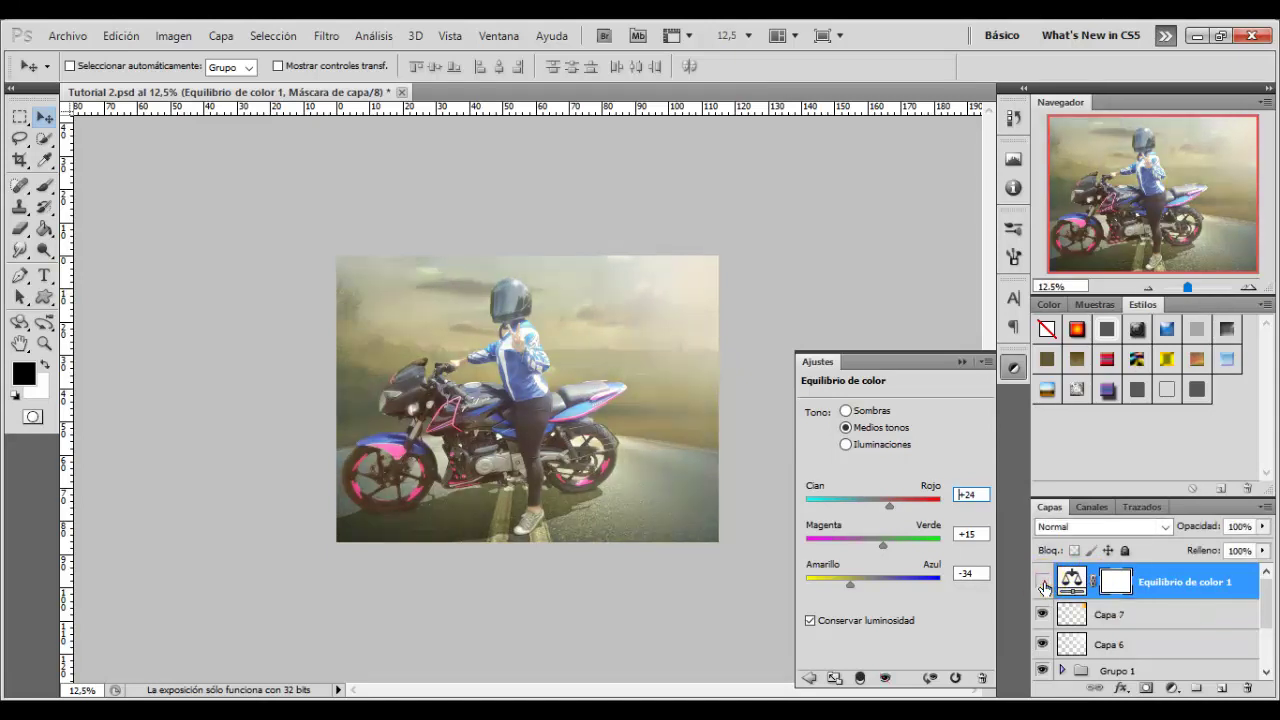
click(1043, 584)
click(1043, 584)
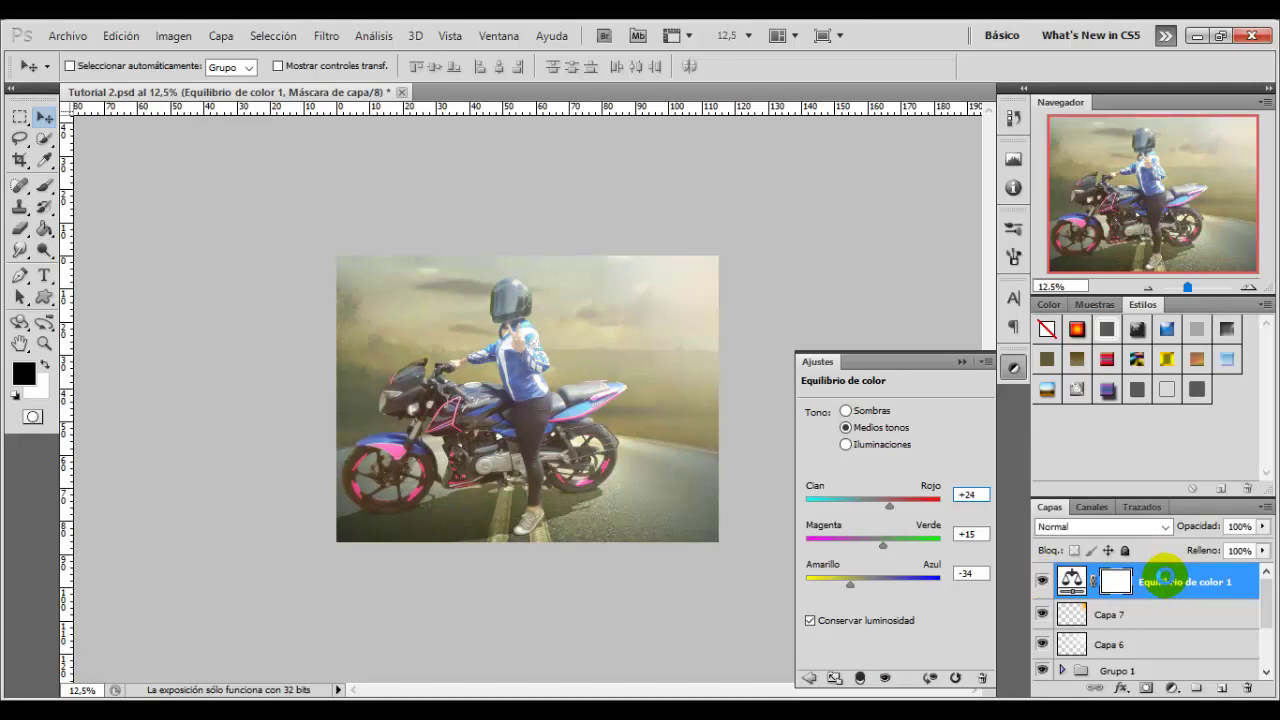
key(ctrl+shift+alt+e)
Open Color Efex Pro 4 on the merged layer and add Detail Extractor at 5%.
click(962, 361)
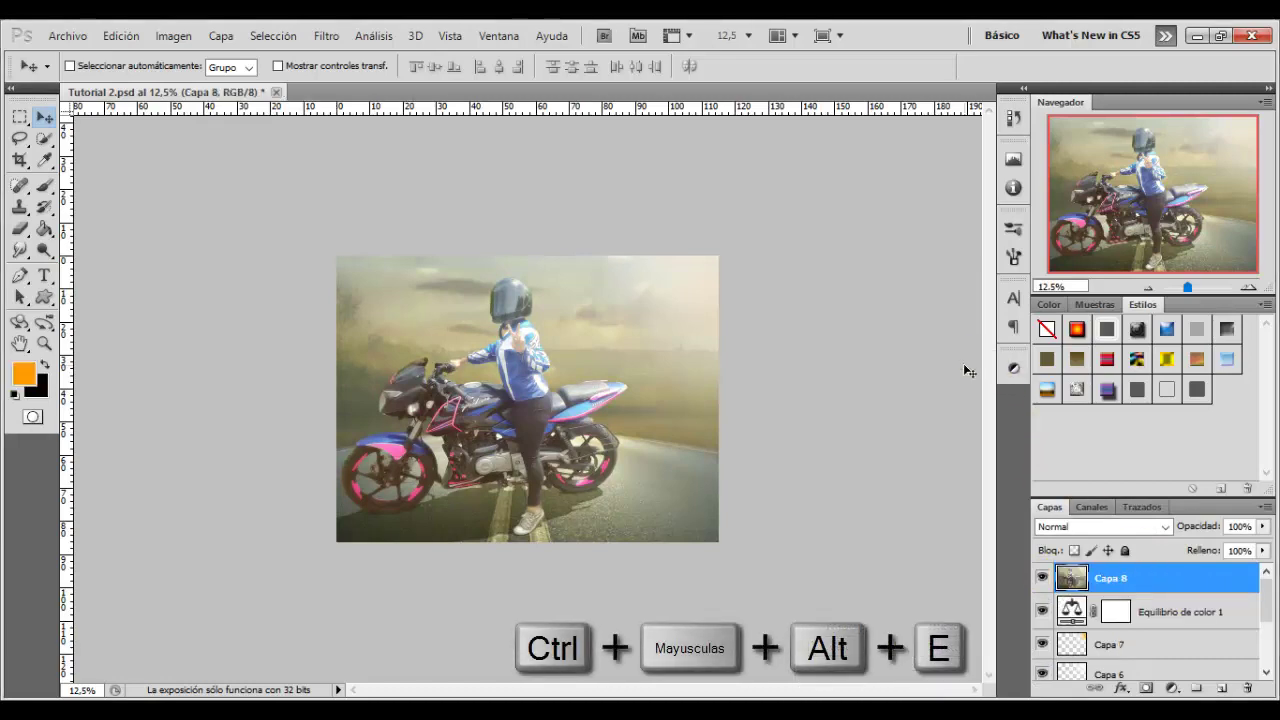
click(966, 364)
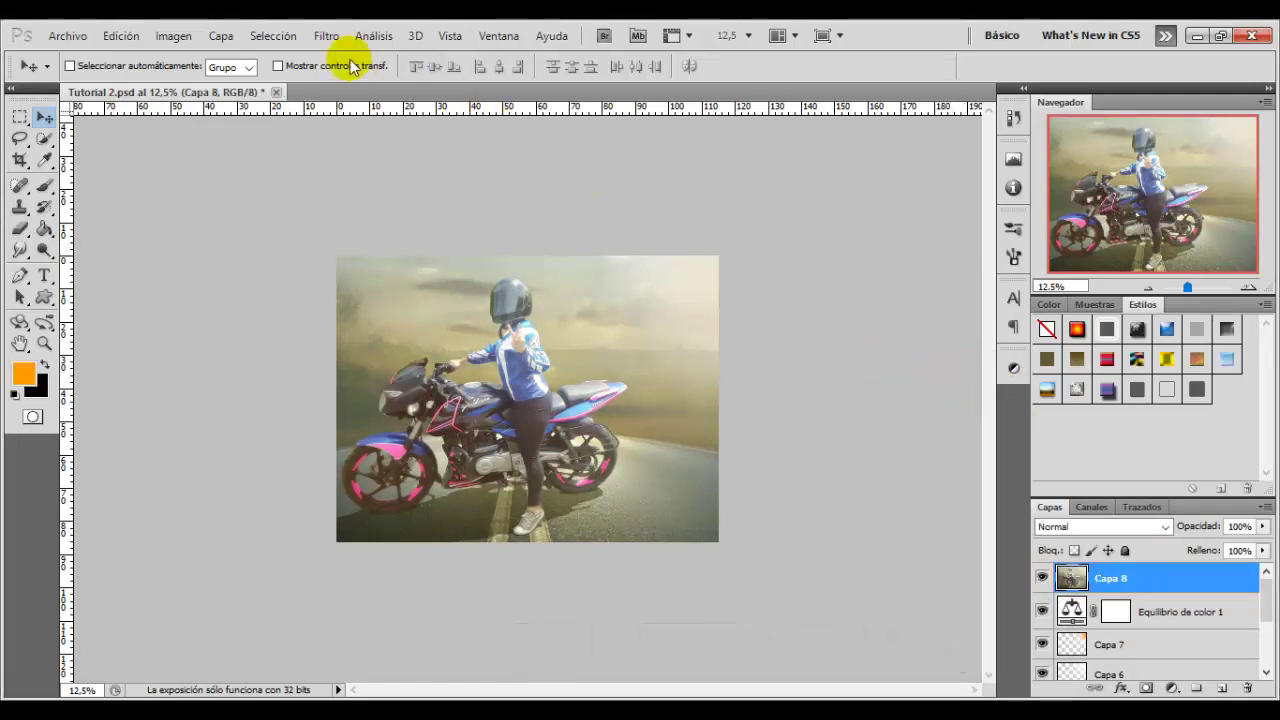
click(327, 36)
click(425, 465)
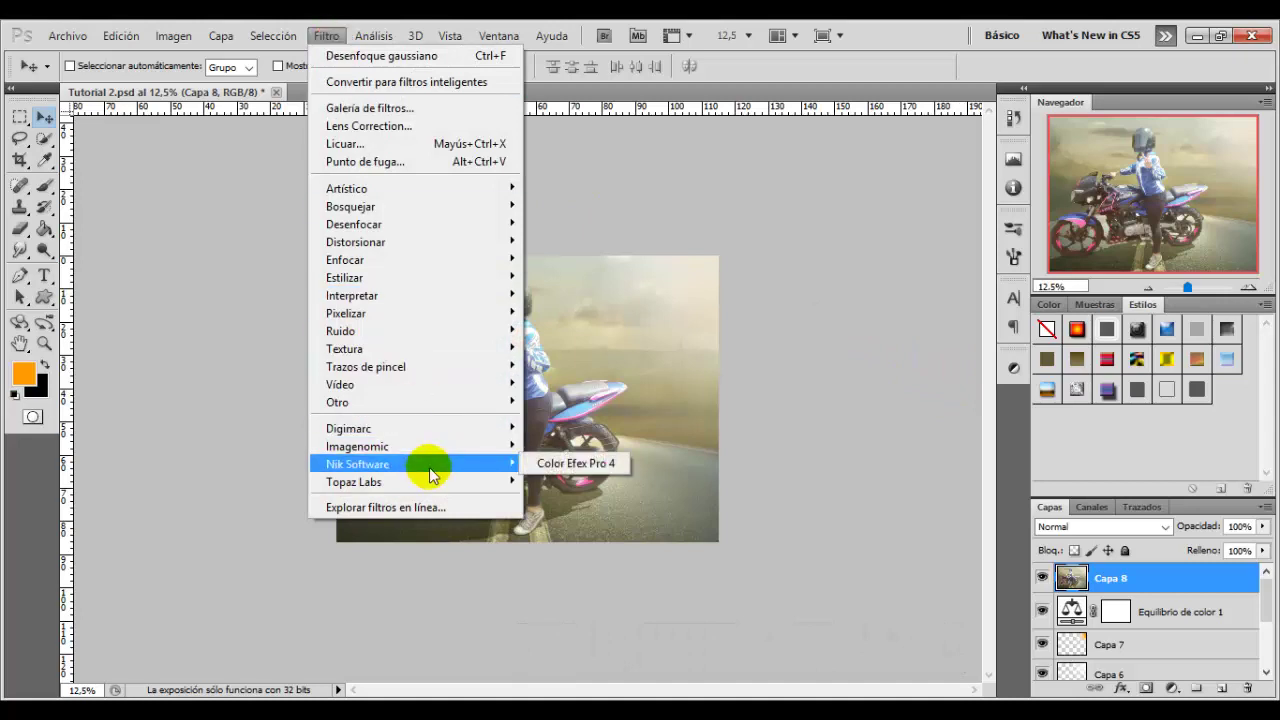
click(578, 467)
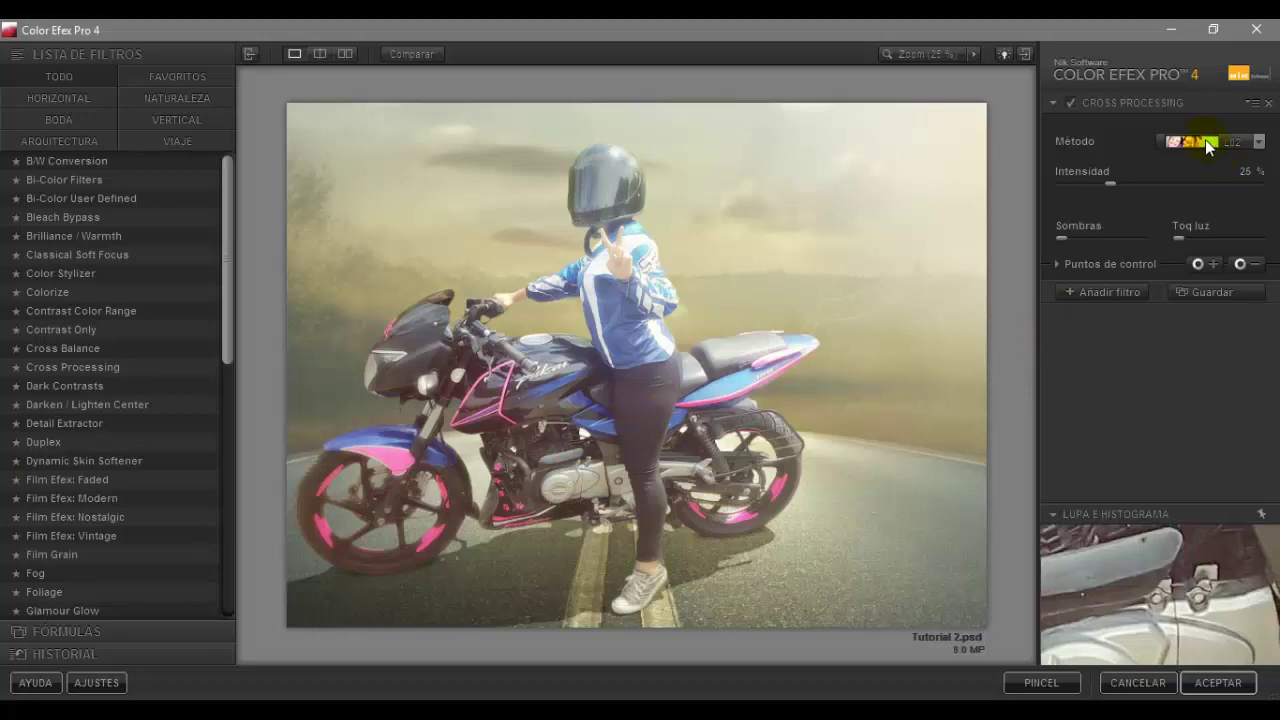
click(1090, 293)
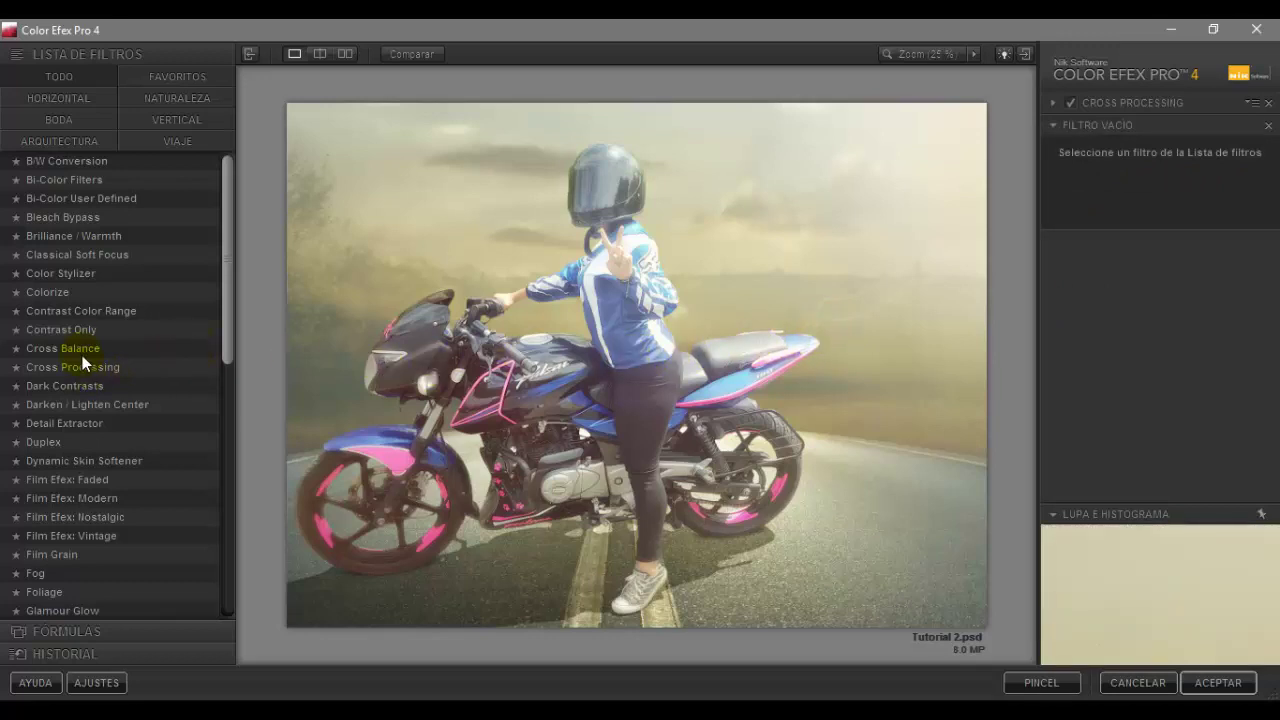
click(68, 423)
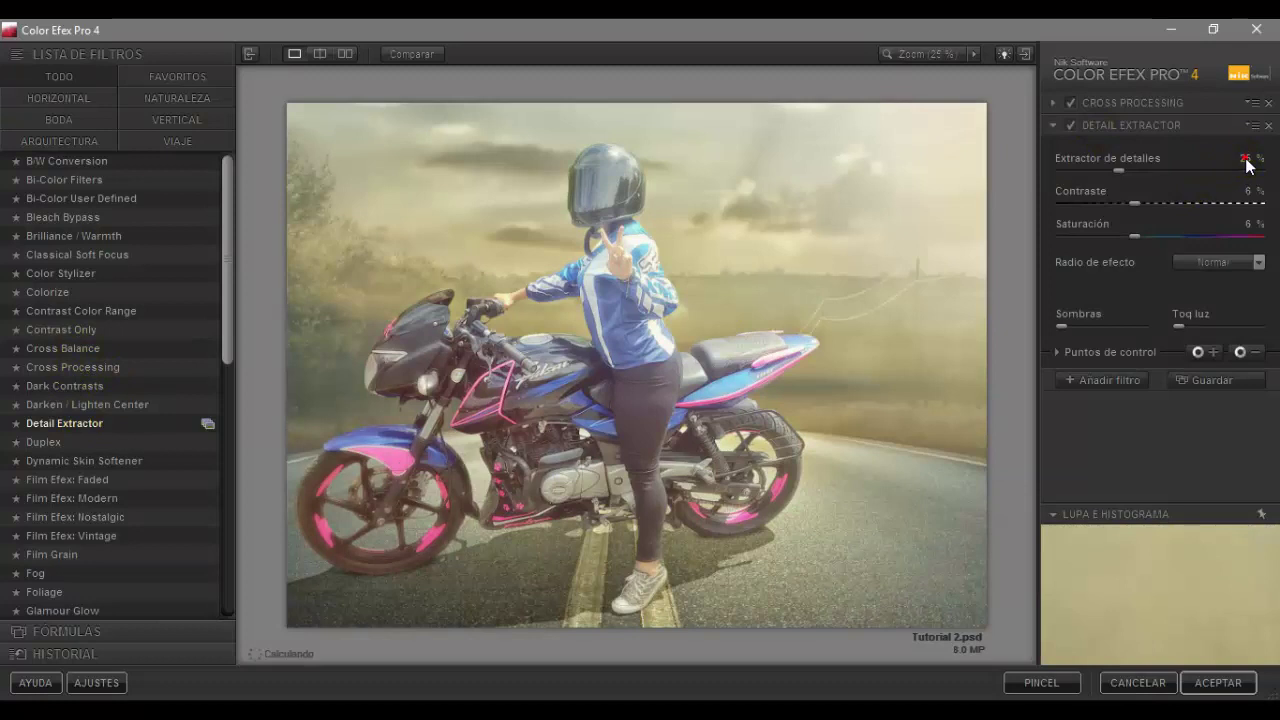
text(5)
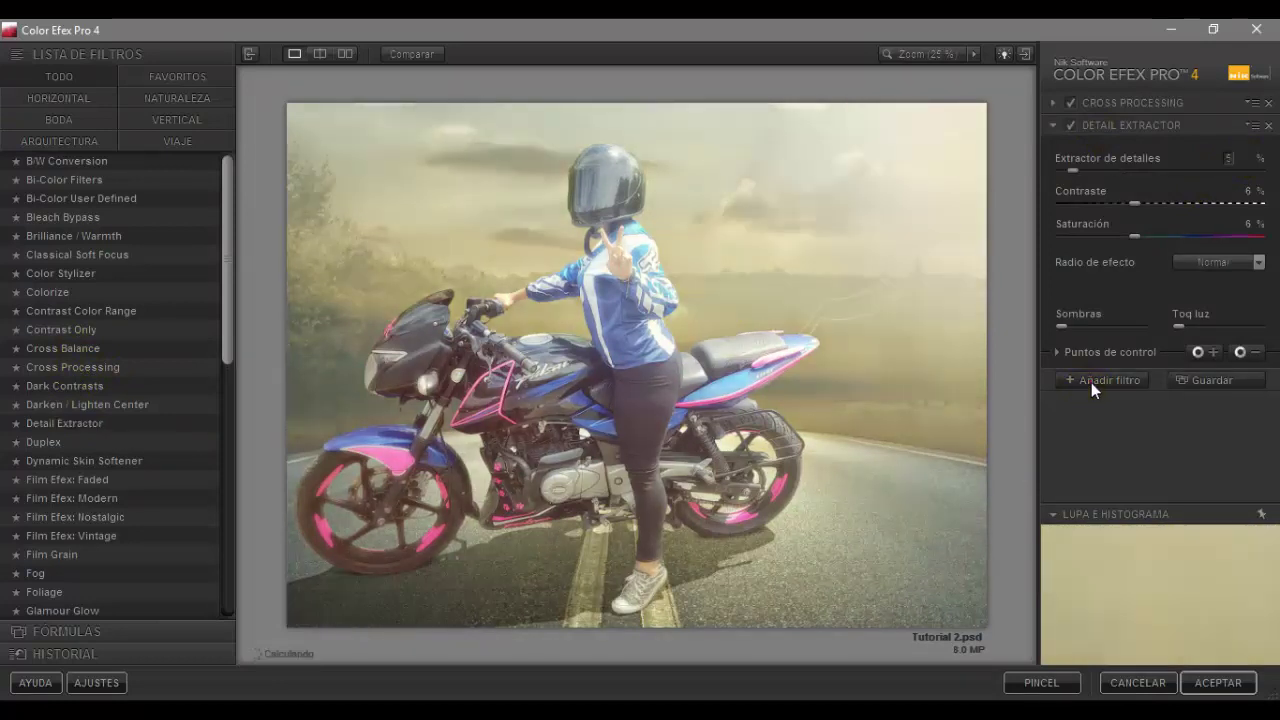
Add Cross Balance with natural light to tungsten (1) conversion and apply the filters.
click(1100, 380)
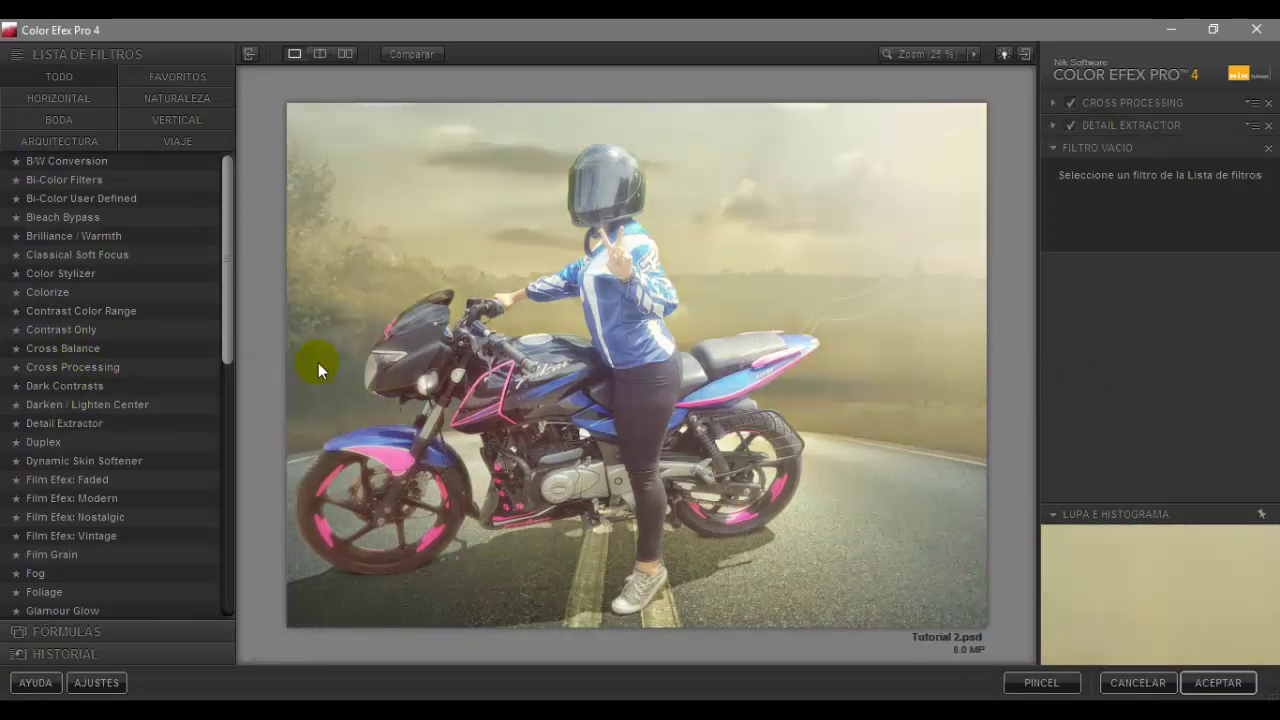
click(69, 349)
click(1258, 188)
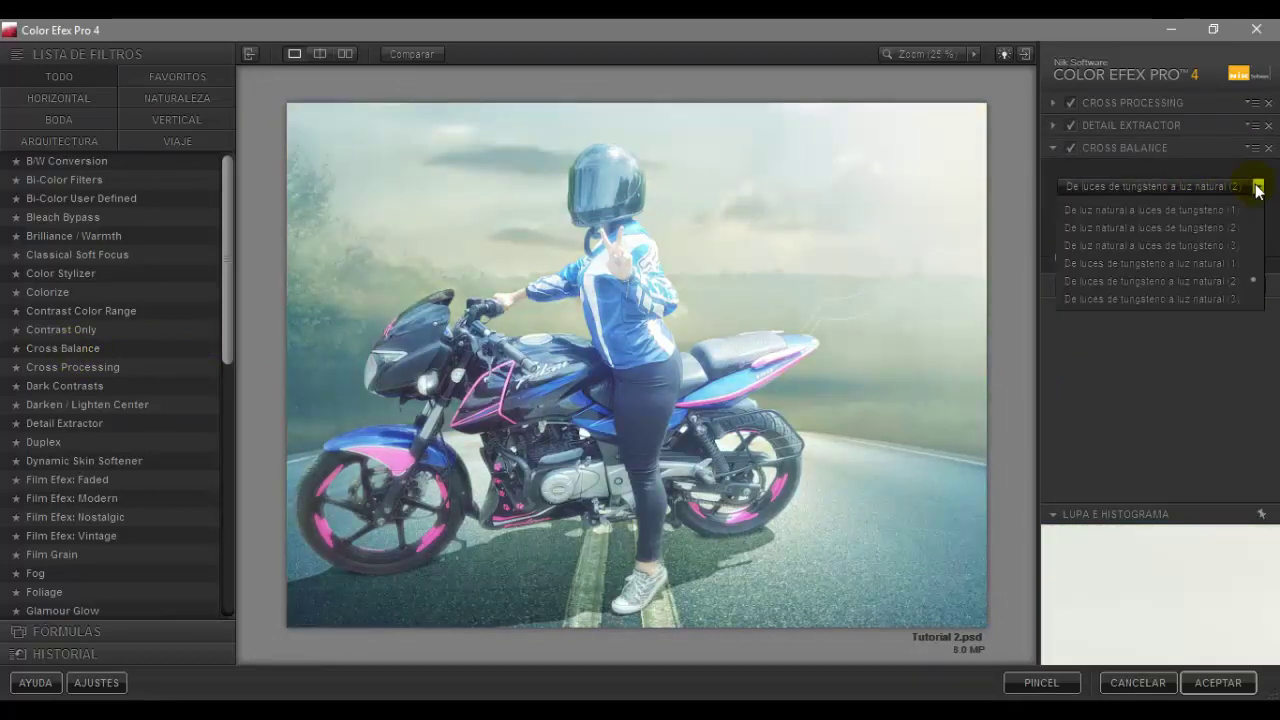
click(1224, 210)
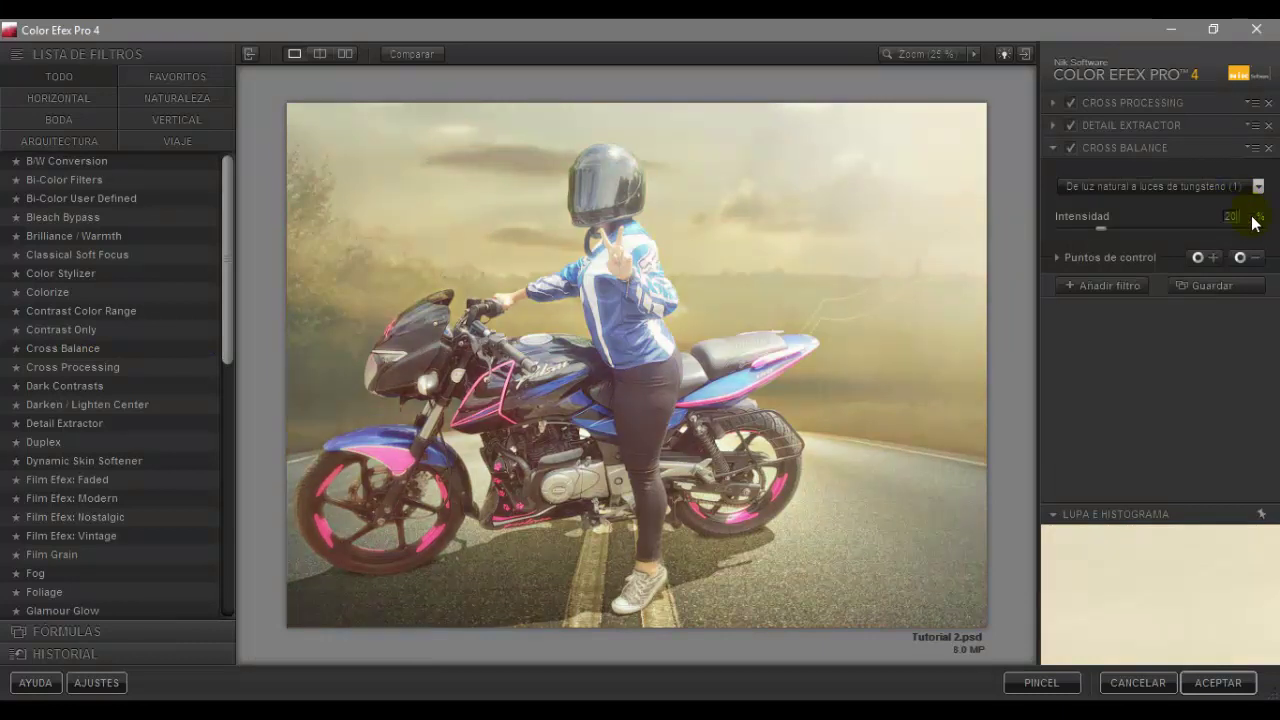
click(1119, 285)
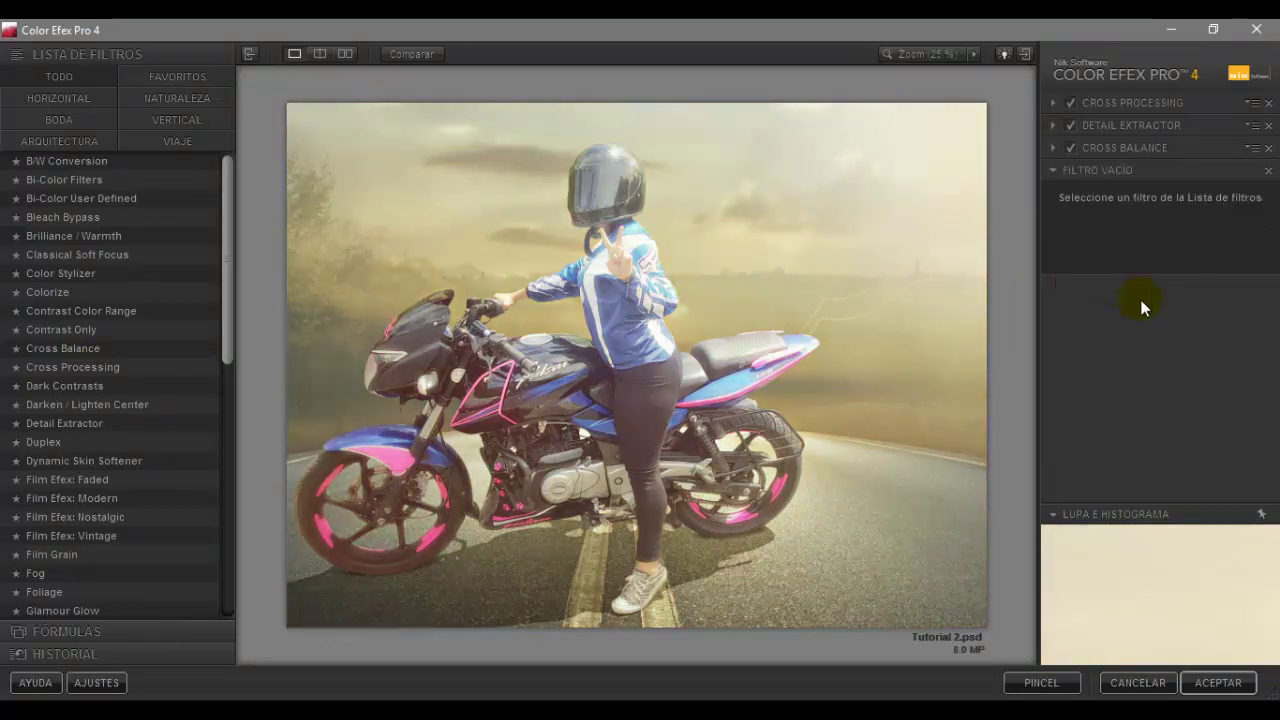
click(1218, 684)
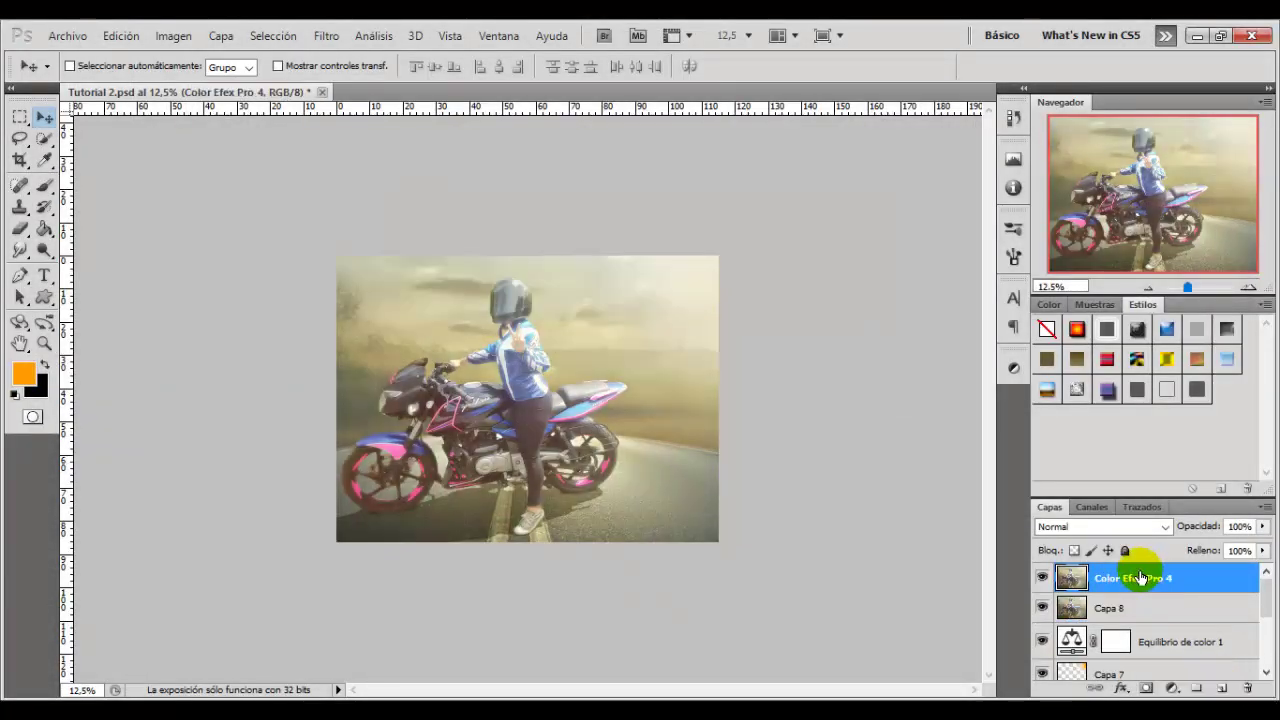
Duplicate the filtered layer and open Topaz Adjust 5's Film Collection presets.
key(ctrl+j)
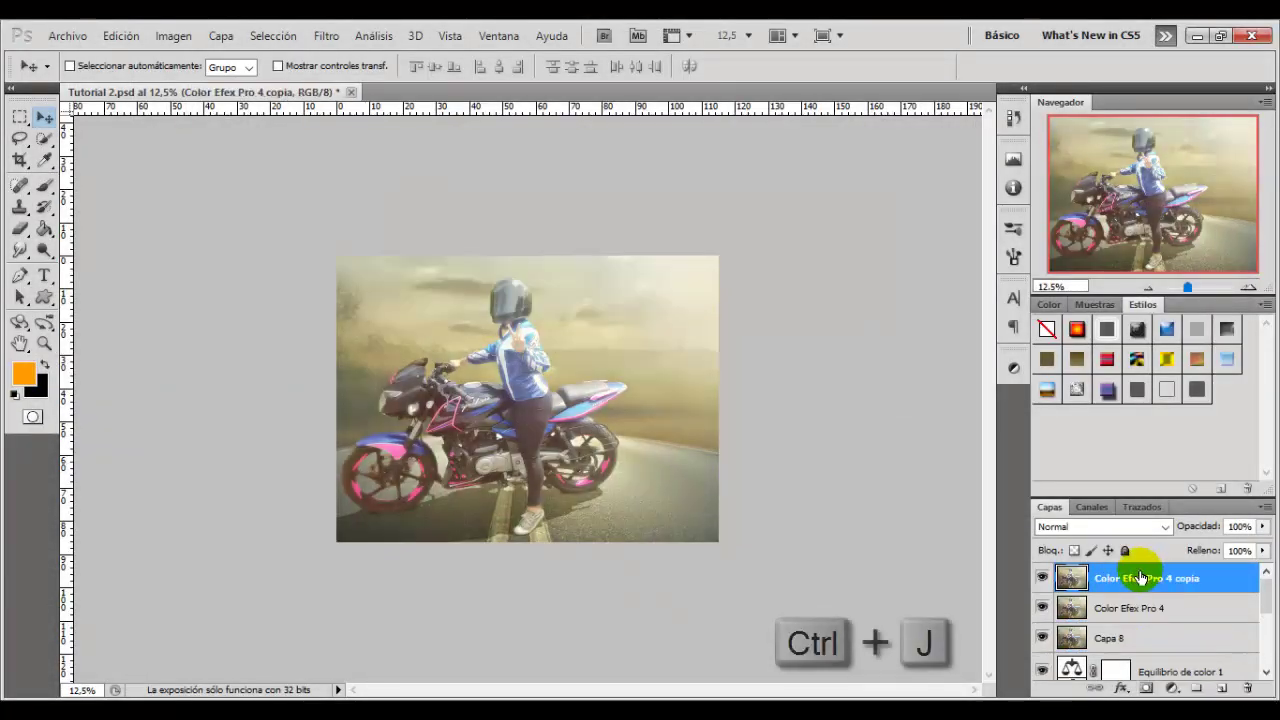
click(330, 36)
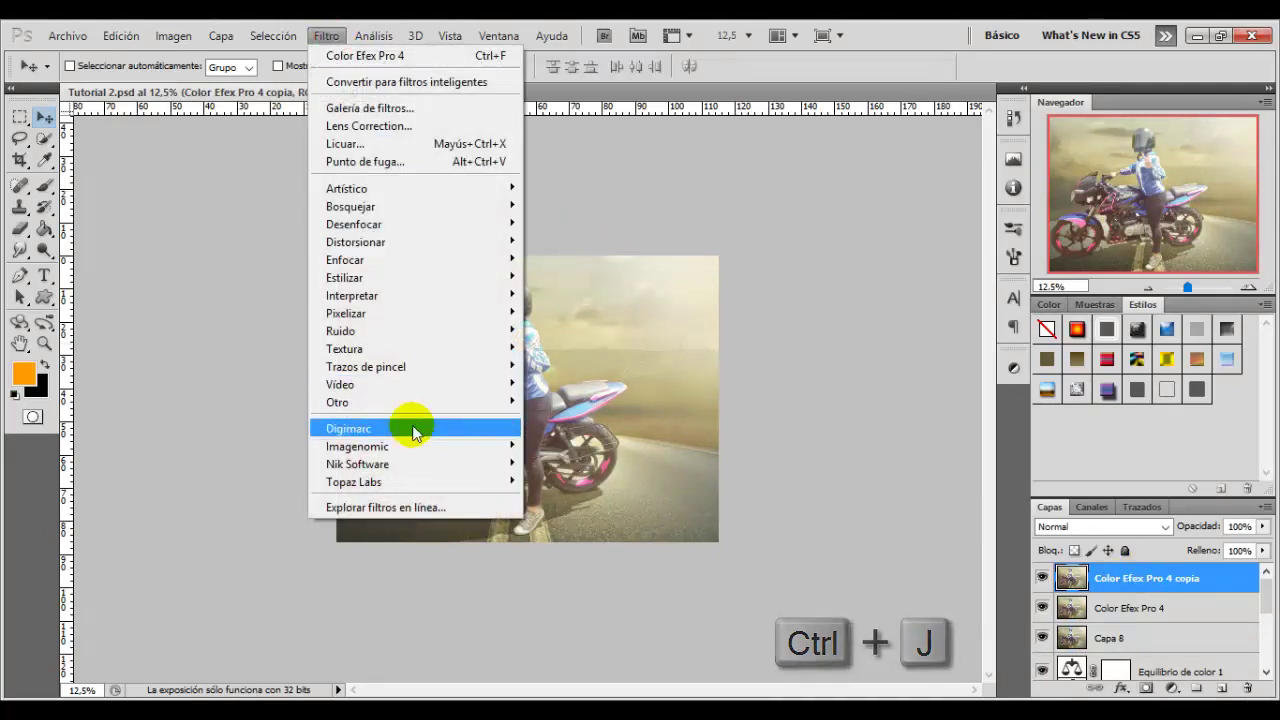
mouse_move(354, 482)
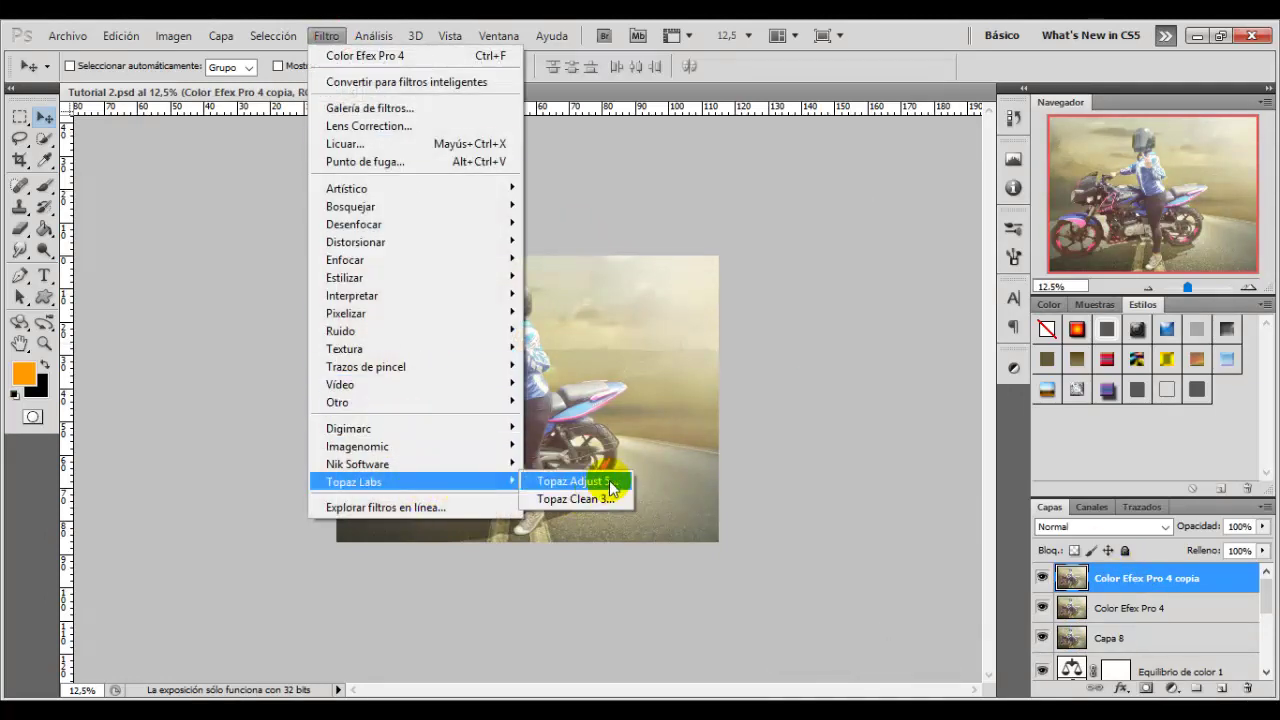
click(611, 488)
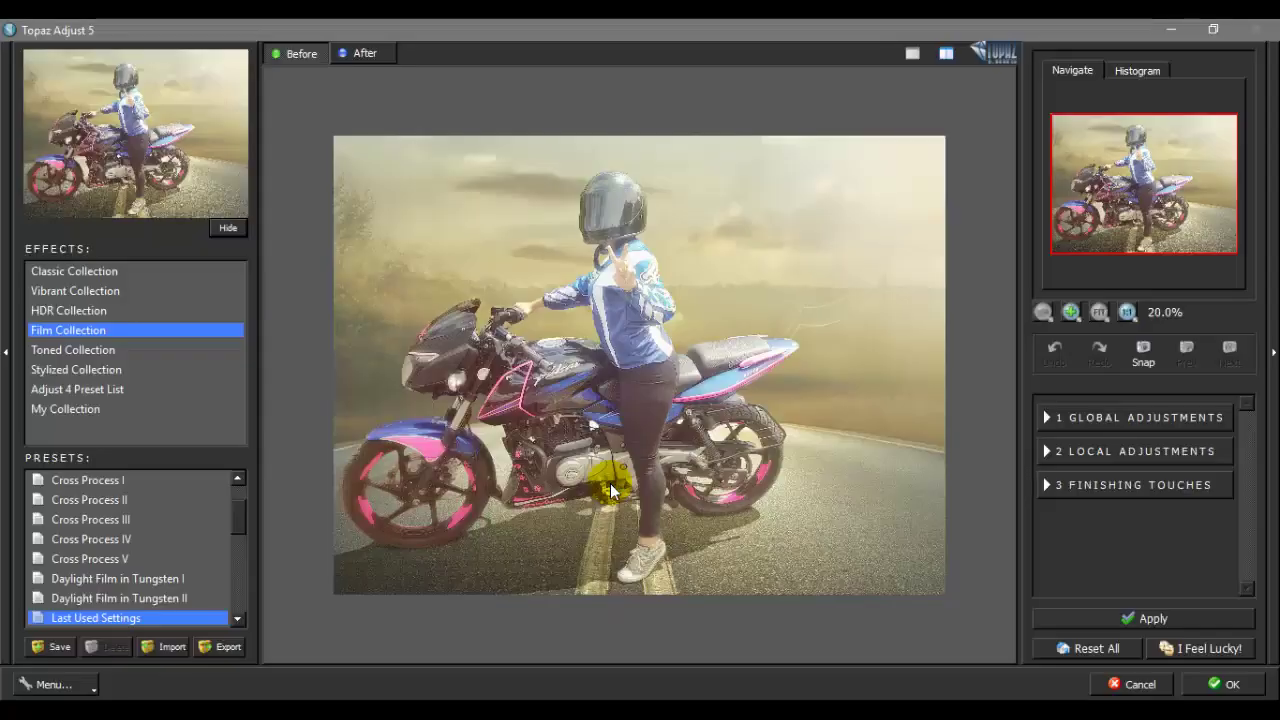
click(95, 350)
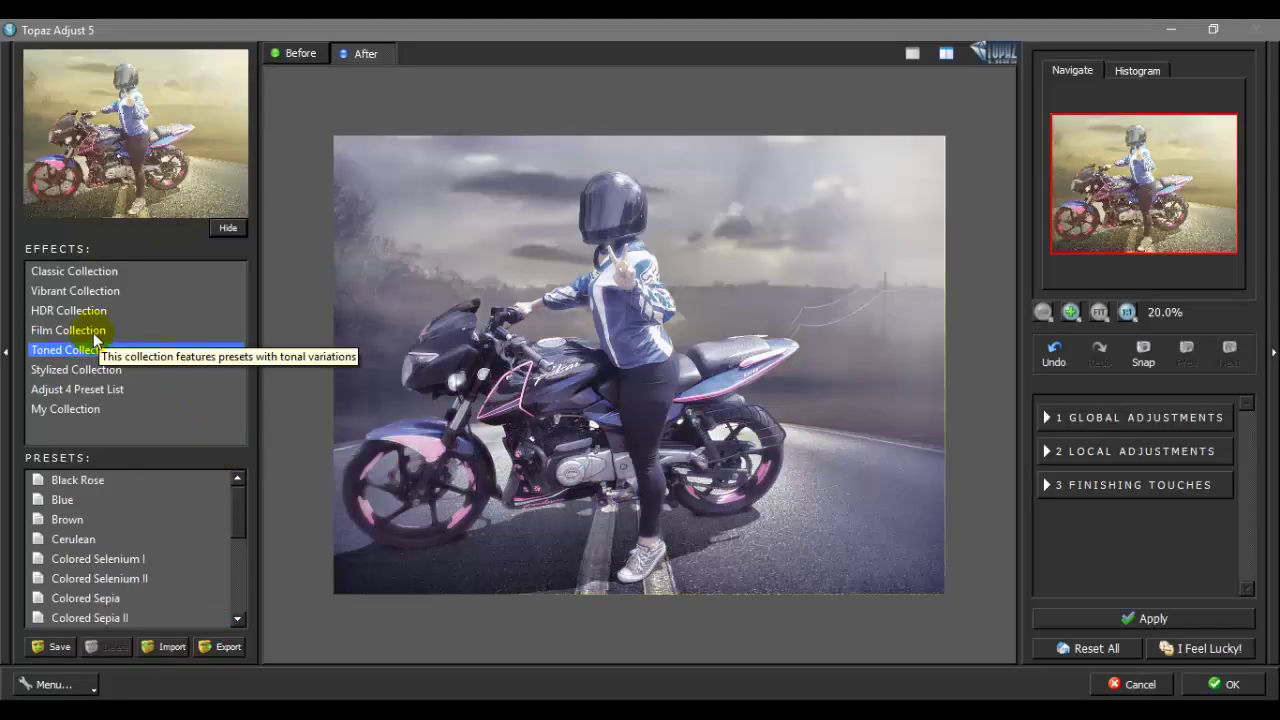
click(94, 331)
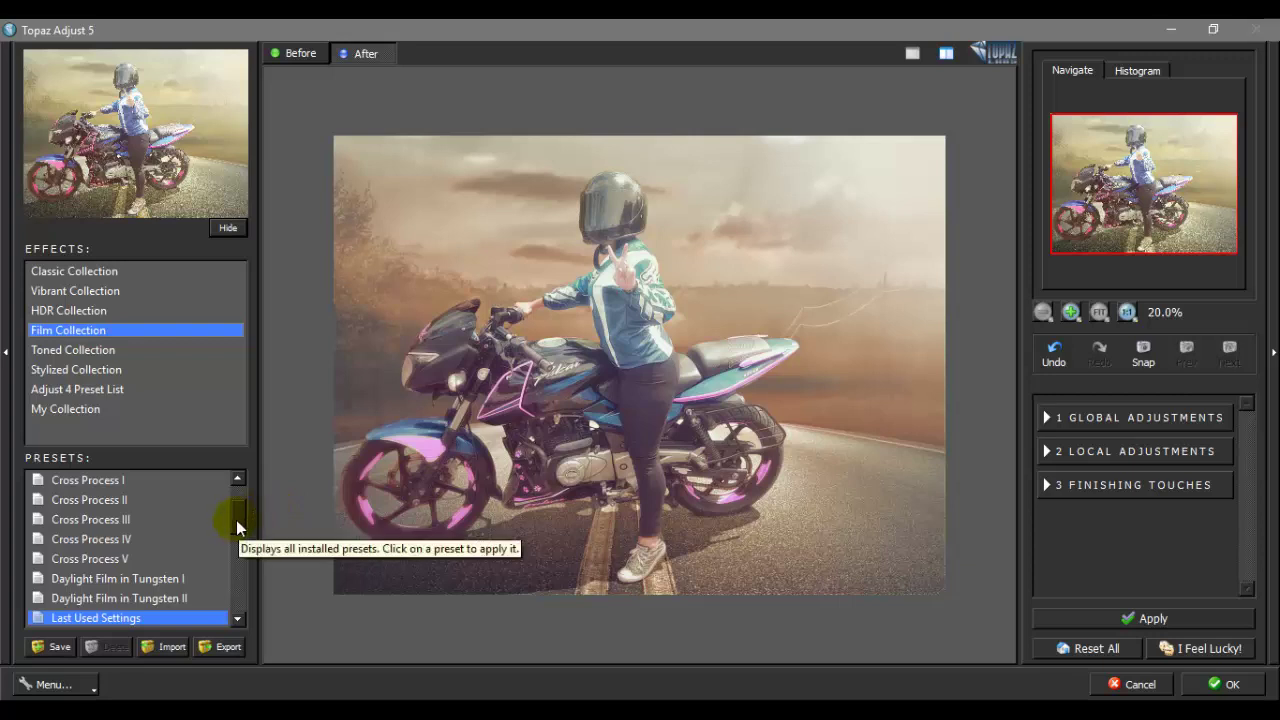
Apply the Timeless III film preset and return the result to Photoshop.
mouse_move(237, 527)
mouse_down()
mouse_move(240, 509)
mouse_move(242, 578)
mouse_up()
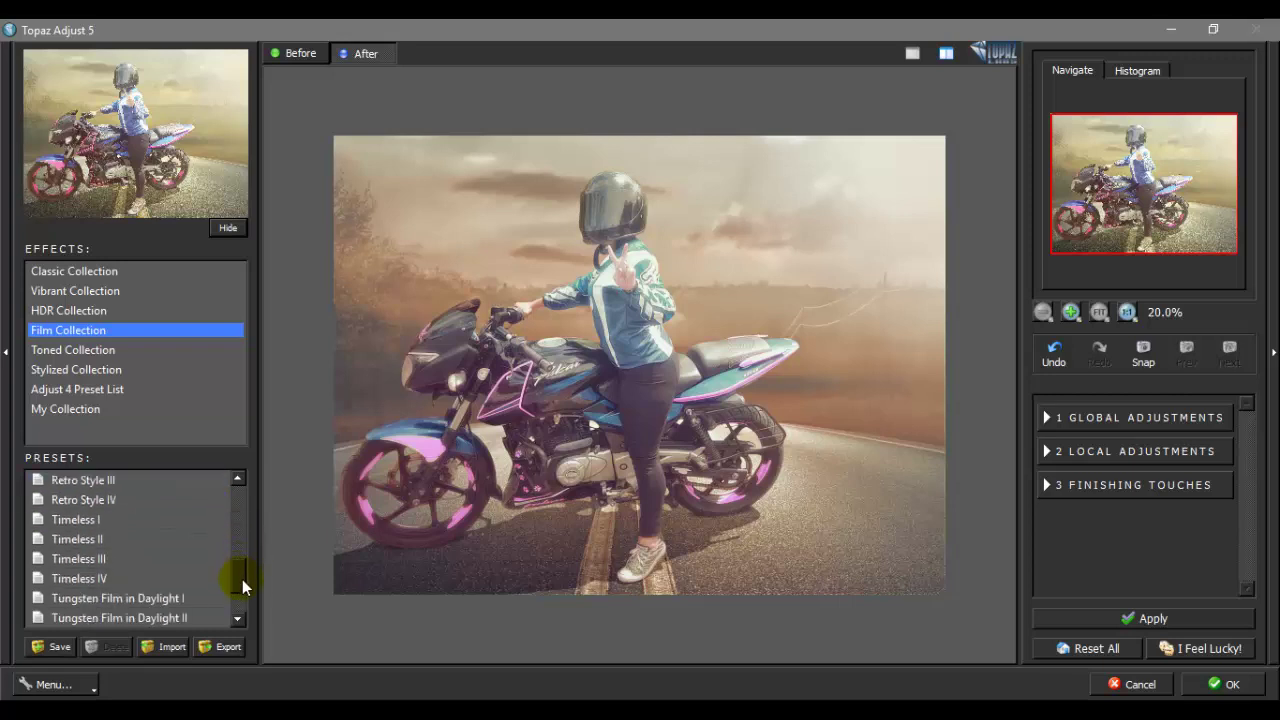
click(88, 575)
click(90, 560)
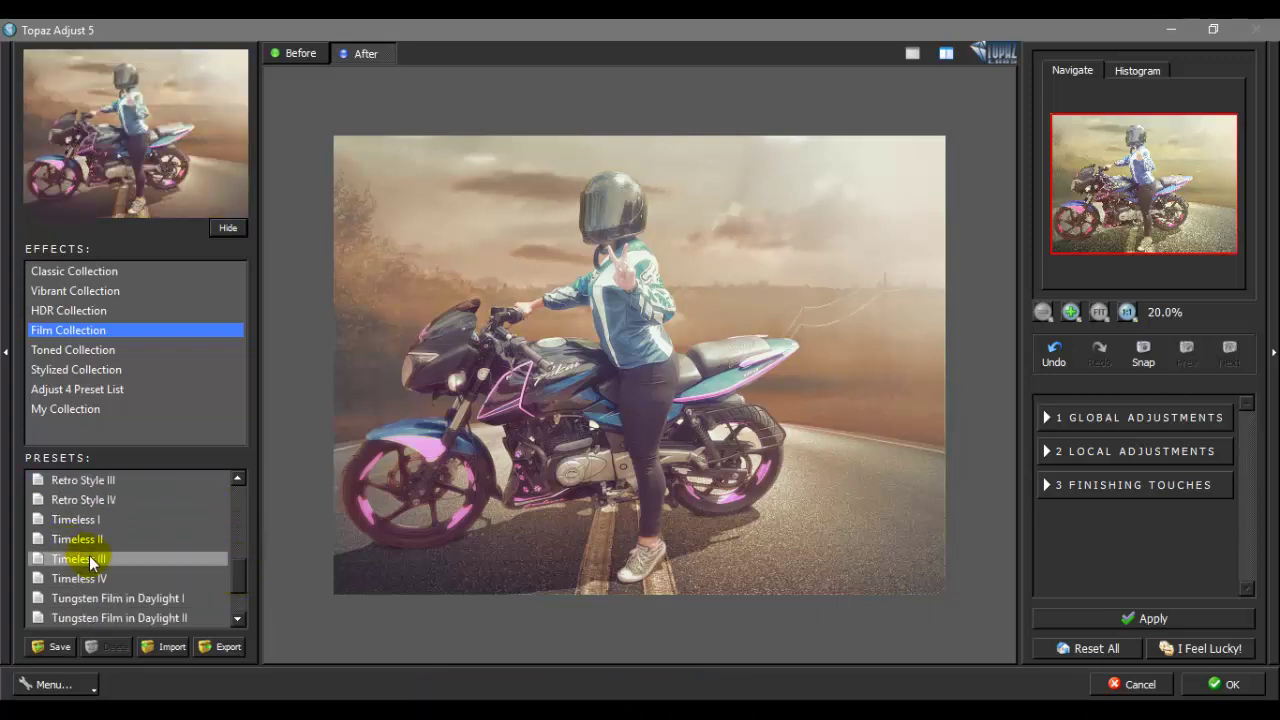
click(90, 561)
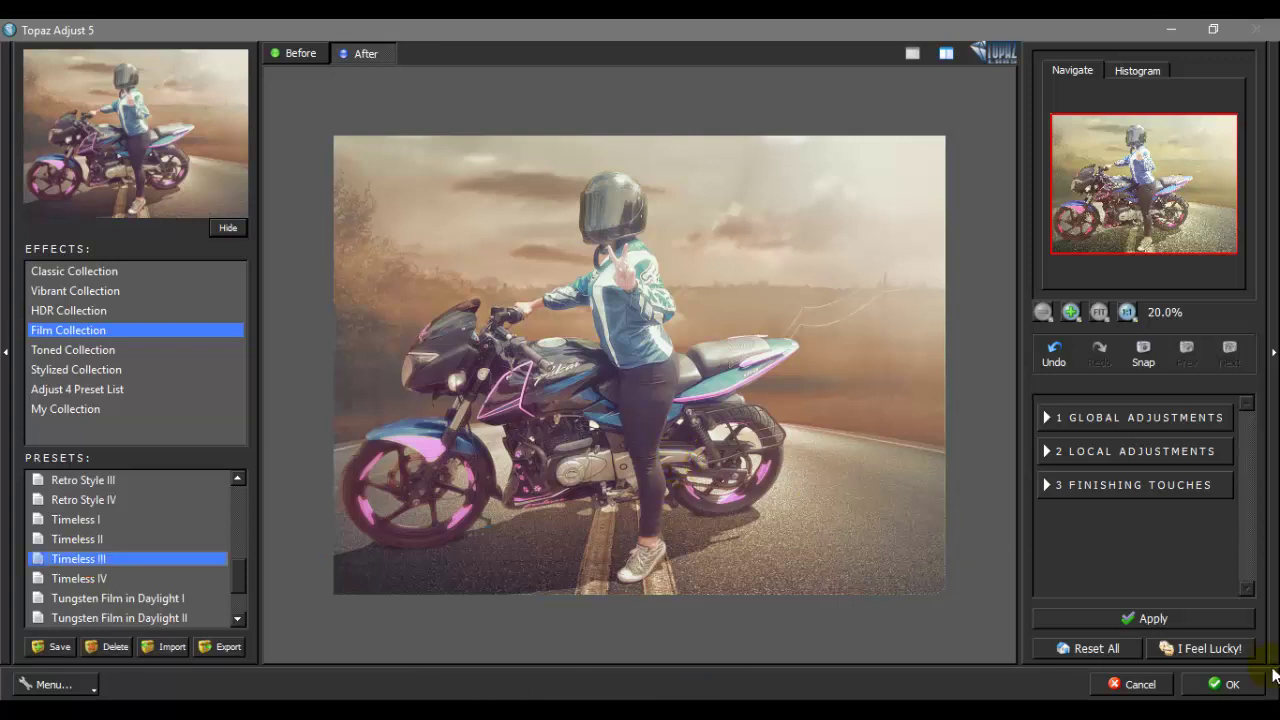
click(1232, 685)
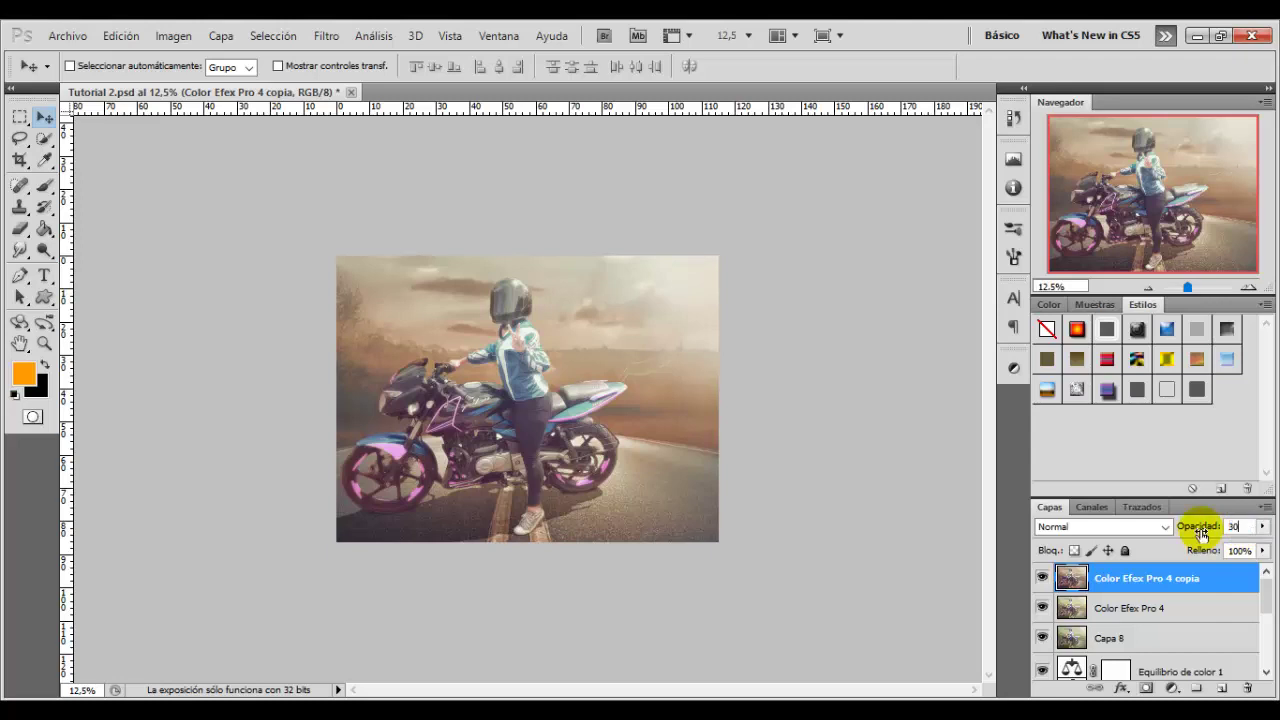
Set the Topaz copy layer to 30% opacity and save the document.
key(Return)
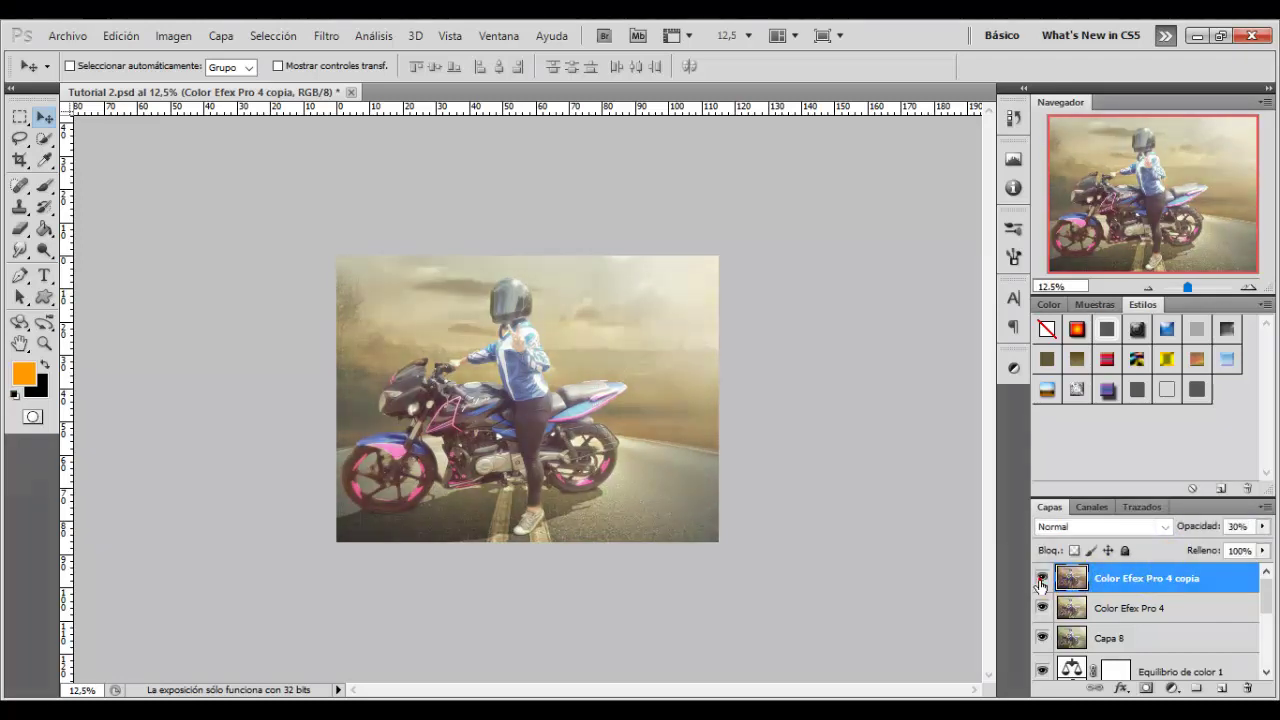
key(ctrl+s)
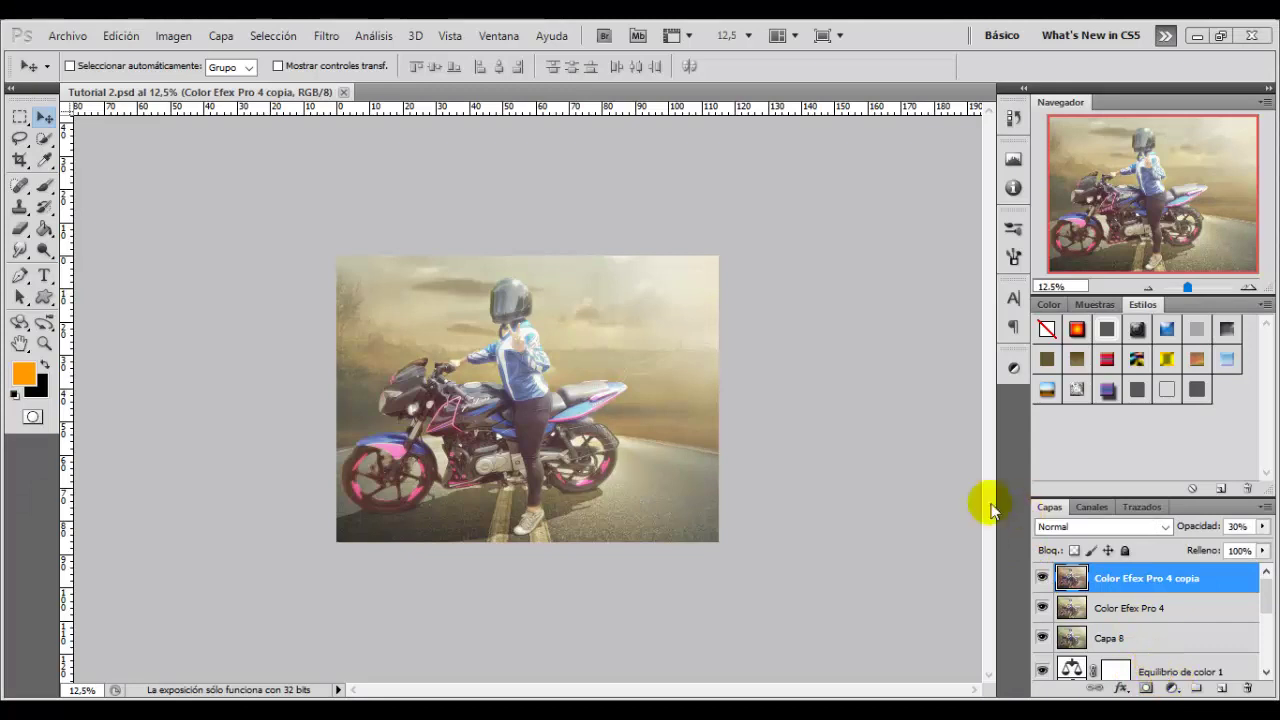
click(1130, 578)
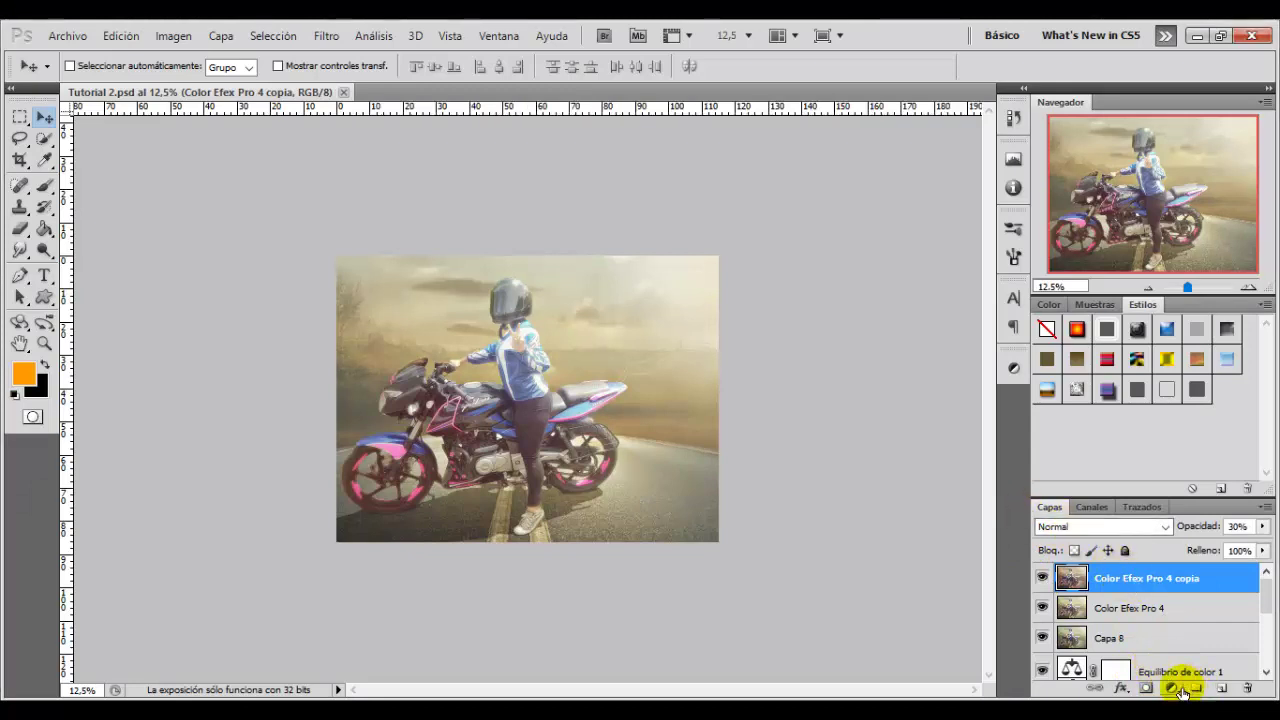
Add a Color Balance layer with midtones cyan -33, green +6, yellow -8, comparing on/off.
click(1172, 688)
click(1160, 508)
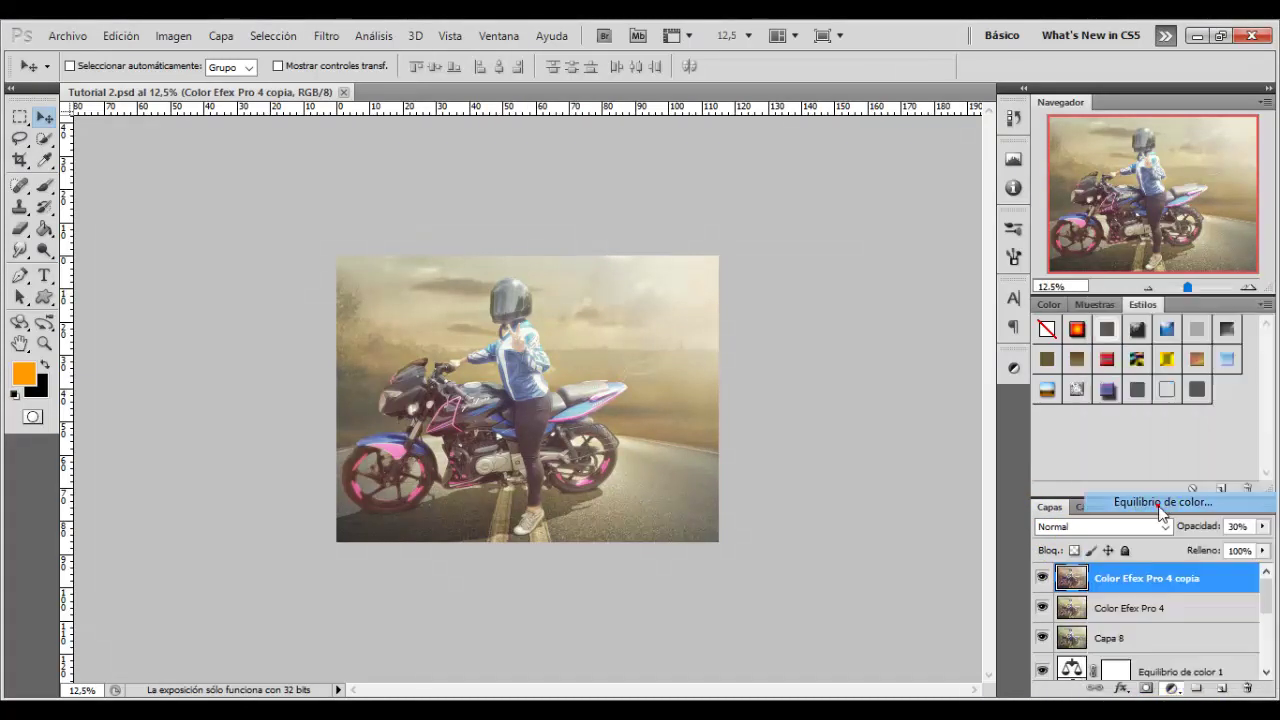
drag(874, 504, 870, 507)
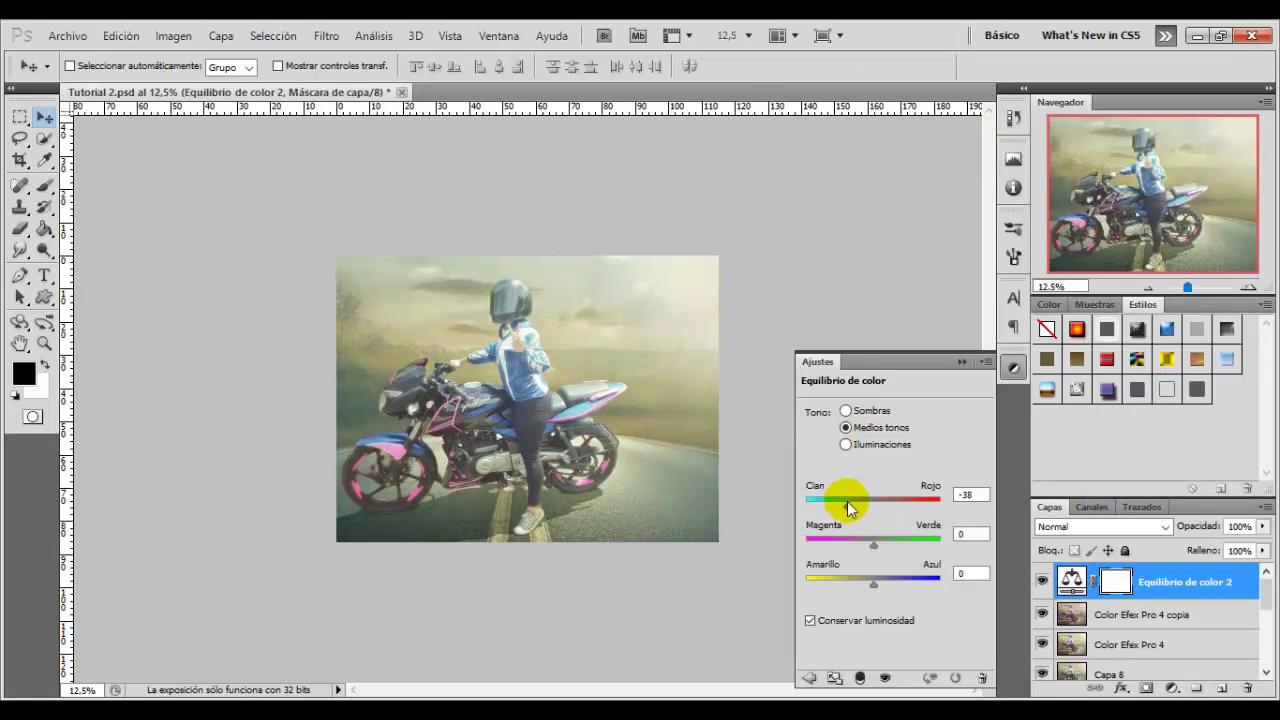
drag(847, 501, 855, 506)
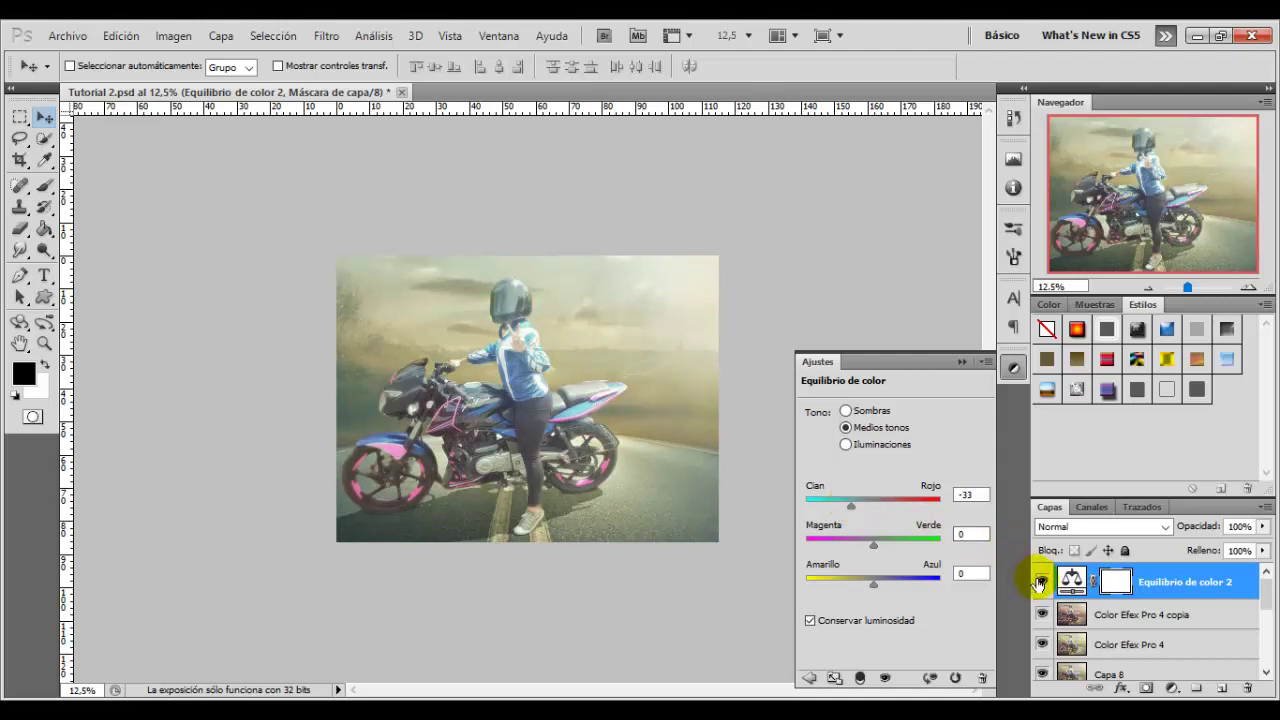
click(1041, 582)
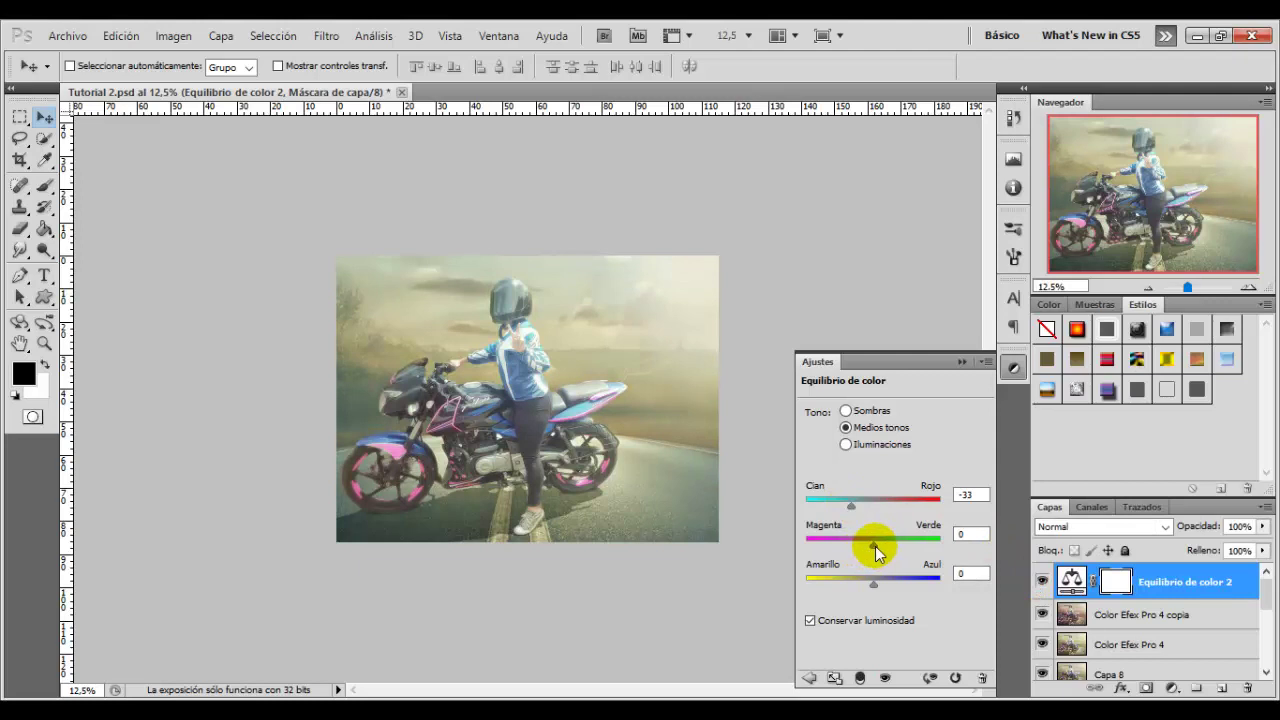
drag(874, 549, 882, 550)
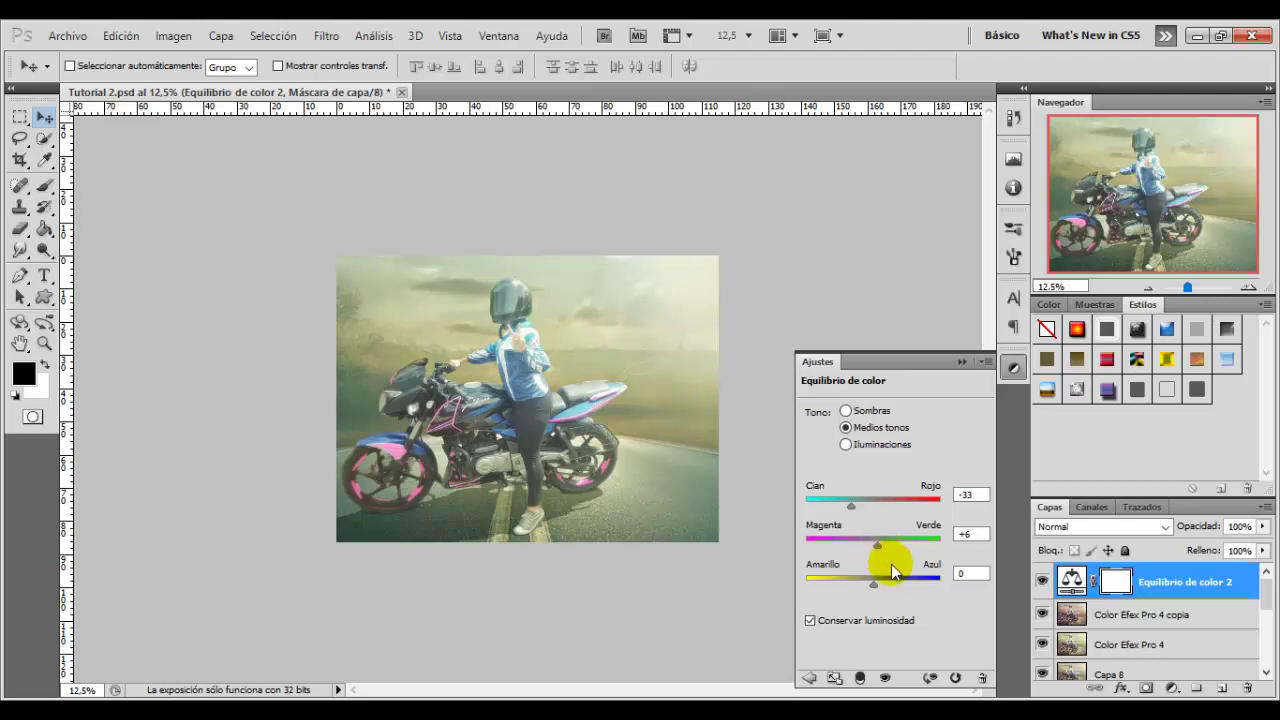
drag(872, 584, 867, 583)
click(1043, 582)
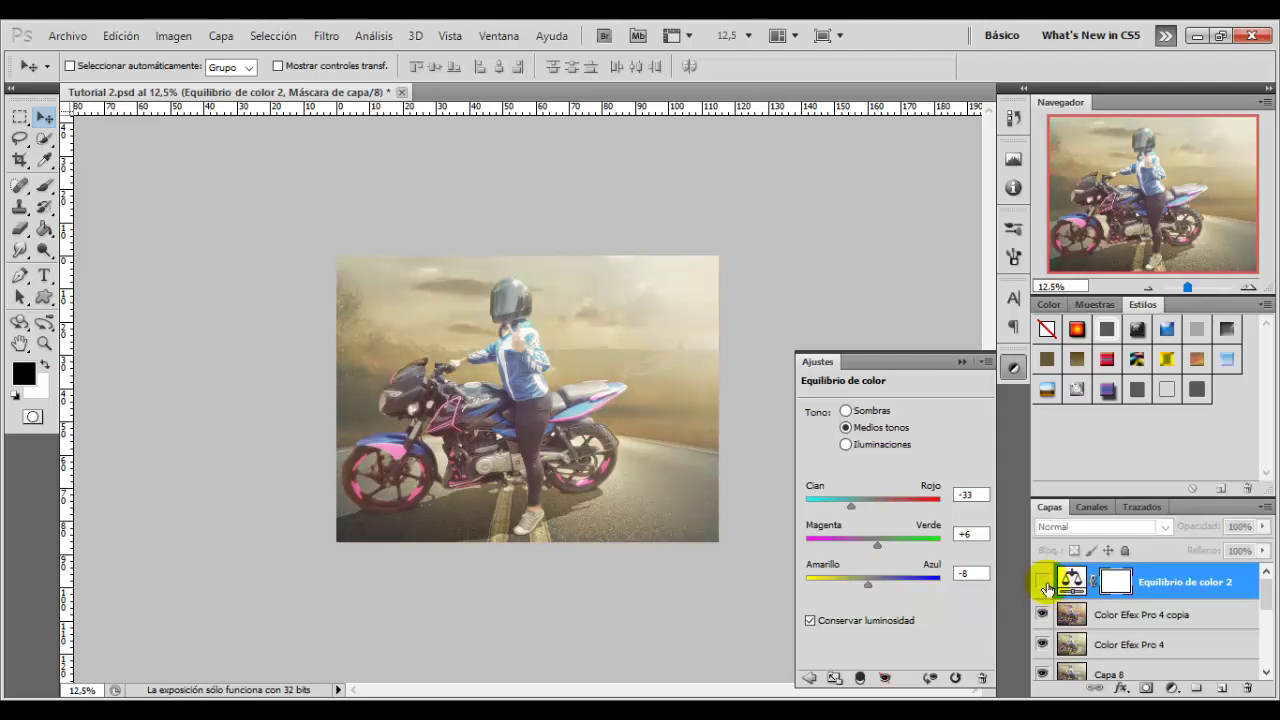
click(1043, 582)
text(70)
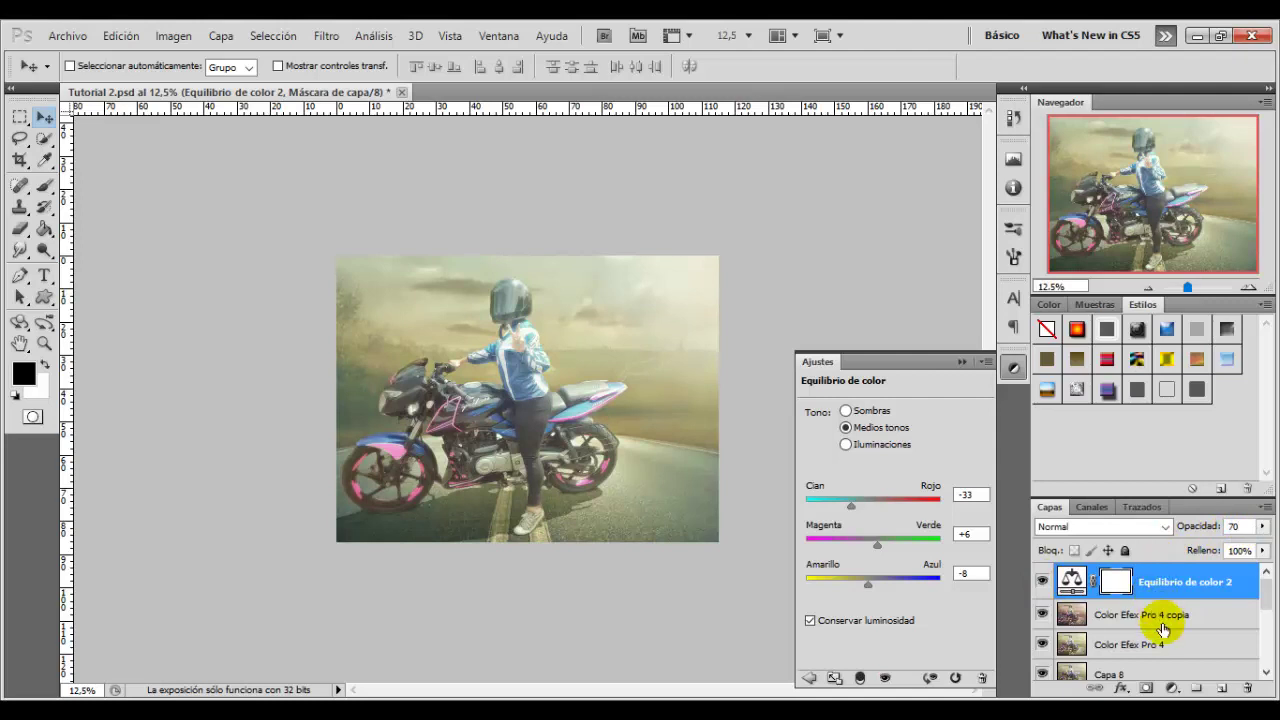
click(1172, 688)
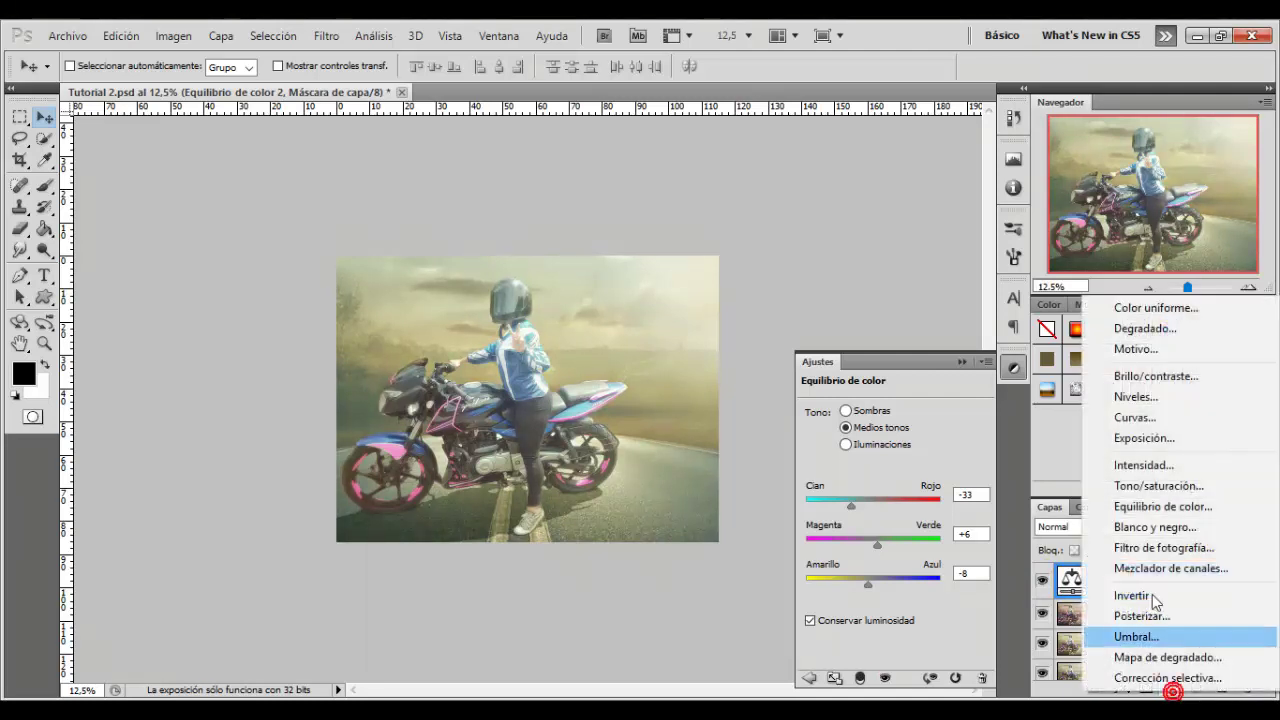
Add a Vibrance adjustment layer at -10 and compare it on and off.
click(1143, 466)
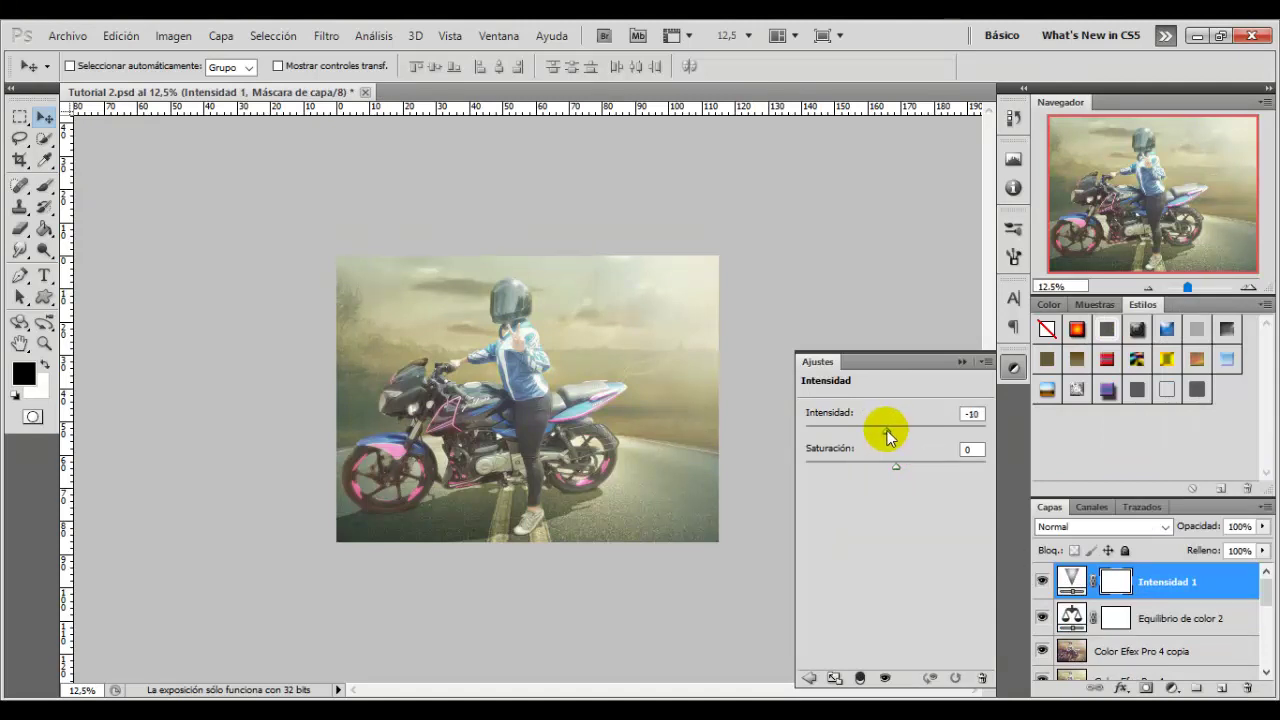
click(1043, 582)
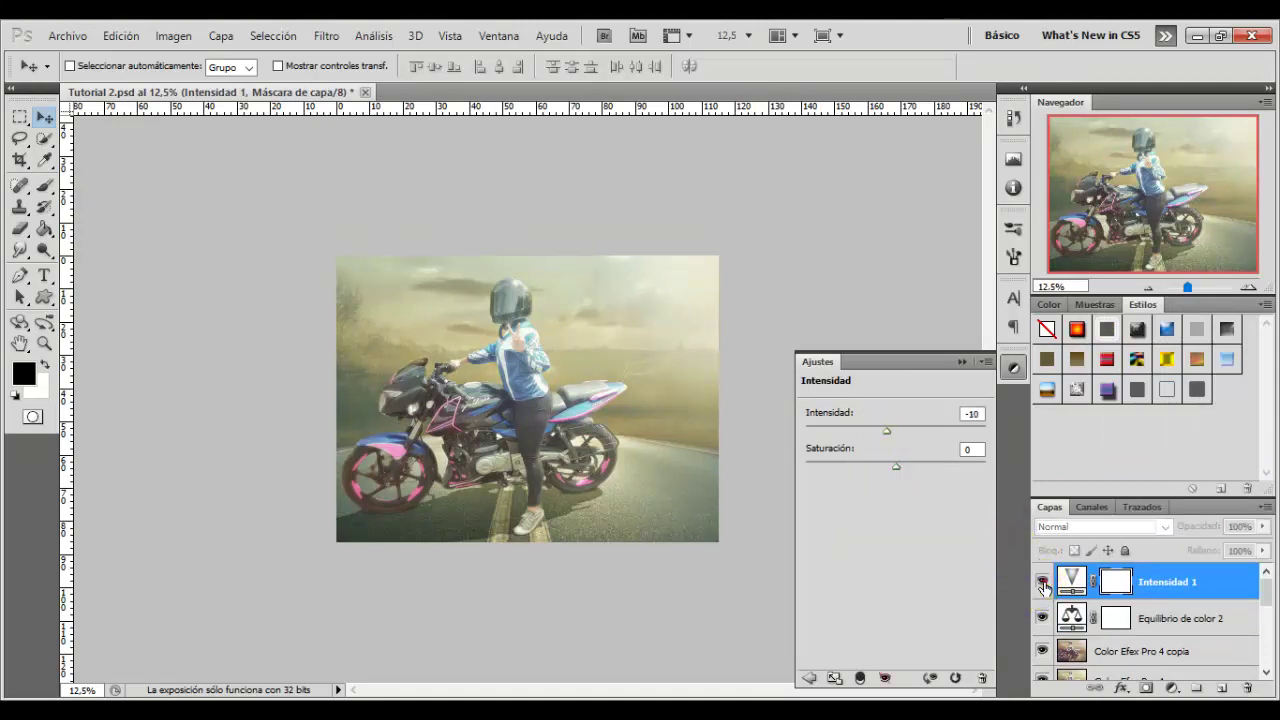
click(1043, 582)
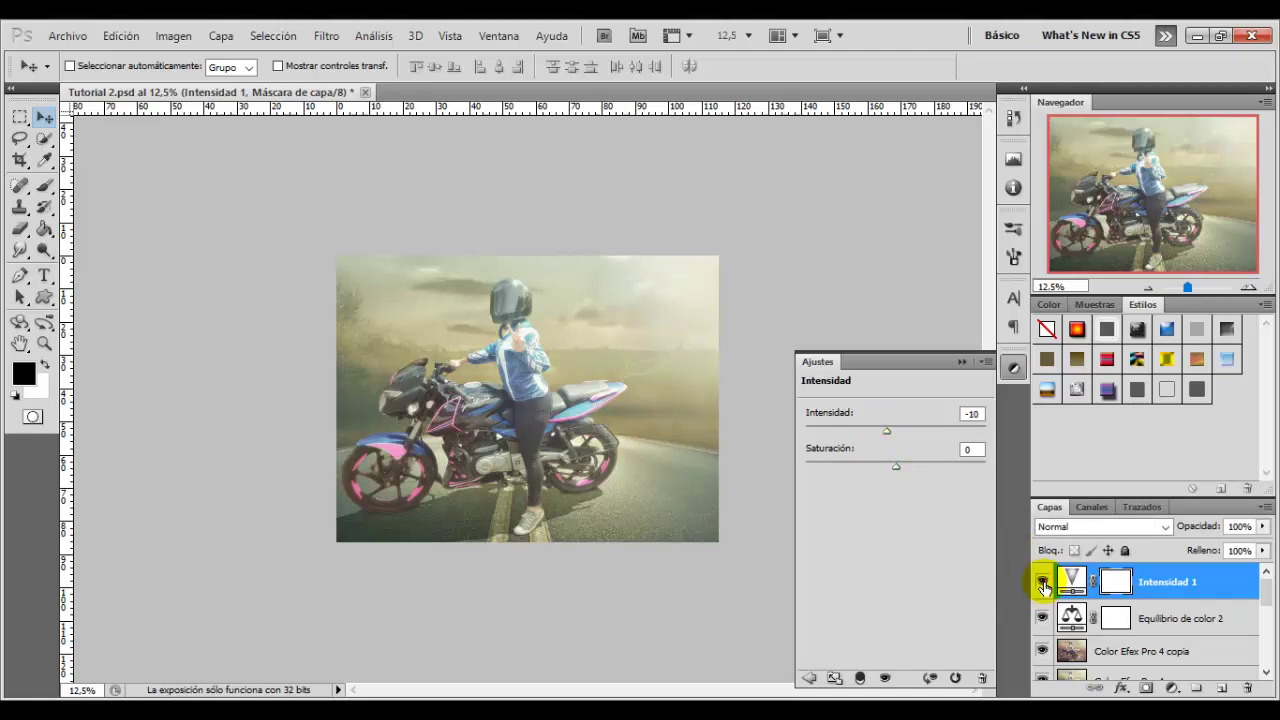
click(1170, 689)
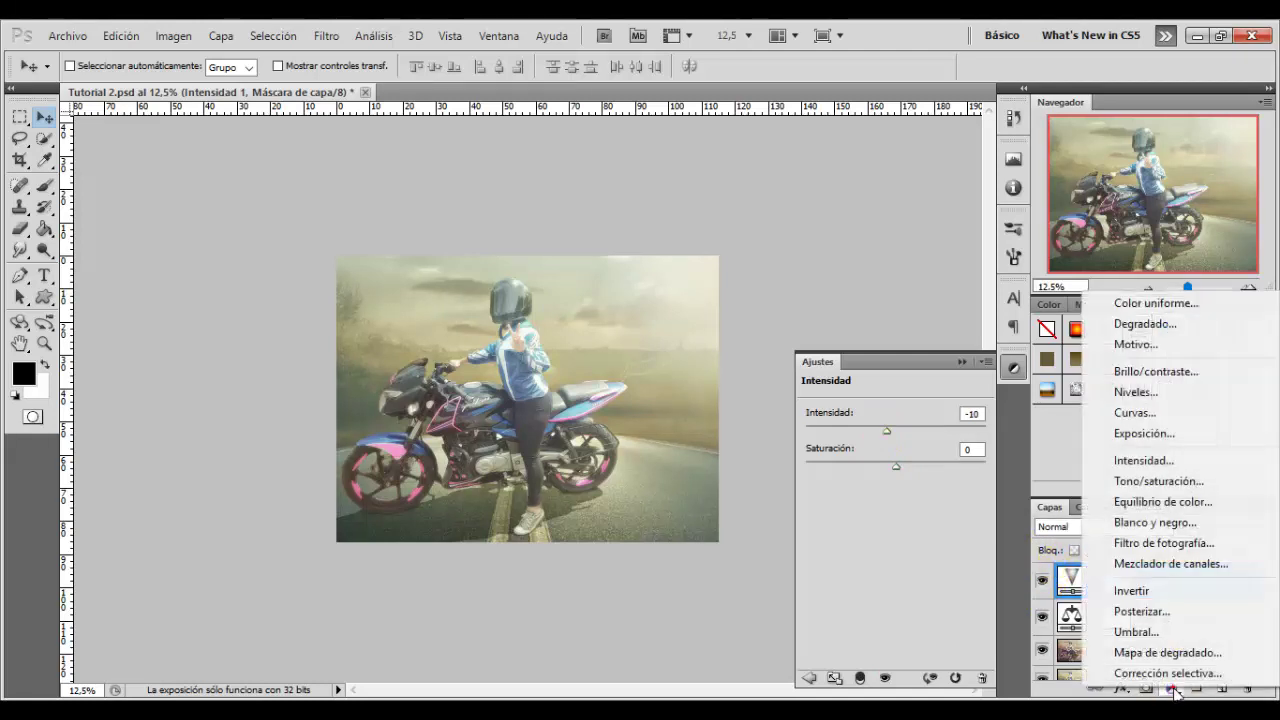
Create a black, radial, reversed gradient fill layer for the vignette.
click(1160, 323)
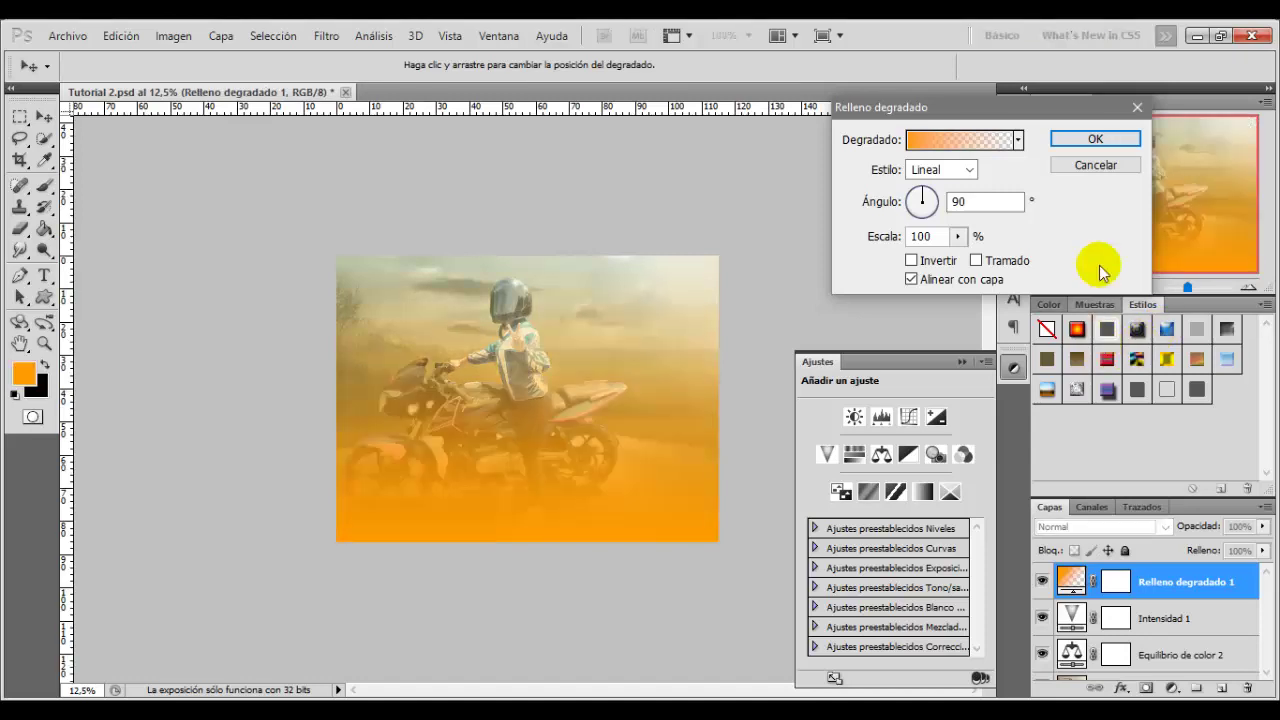
click(1095, 165)
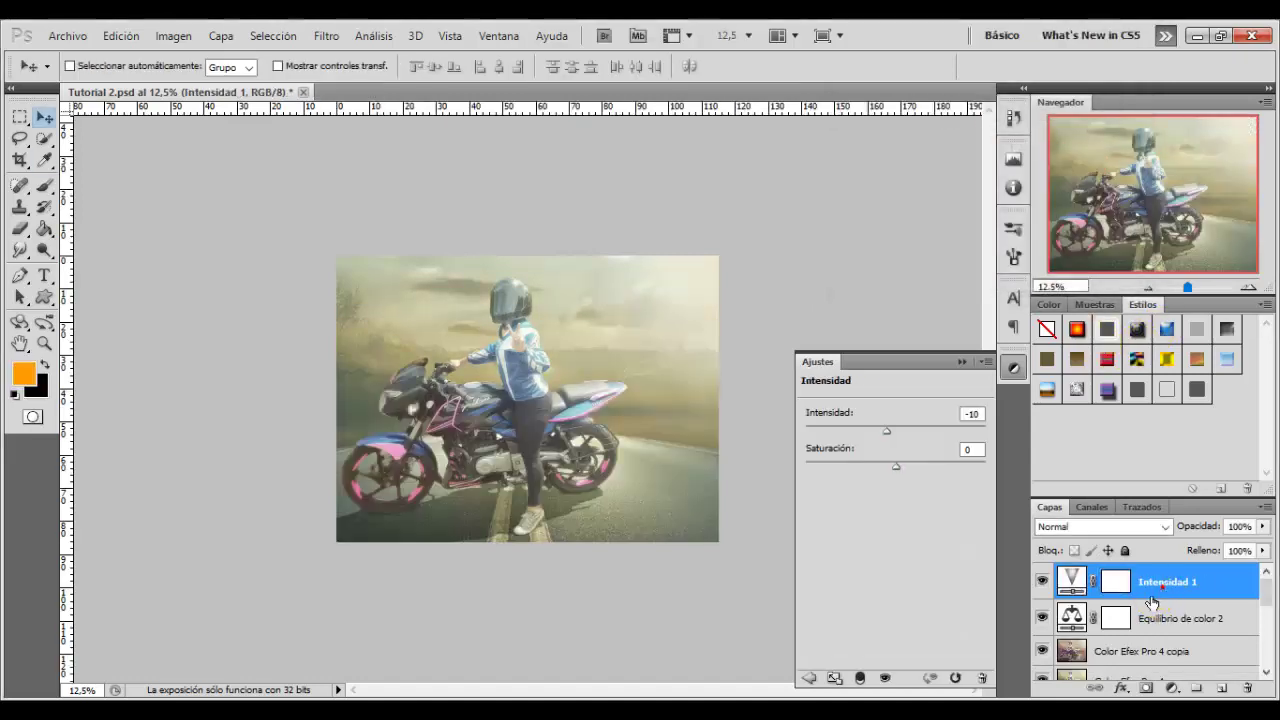
click(44, 365)
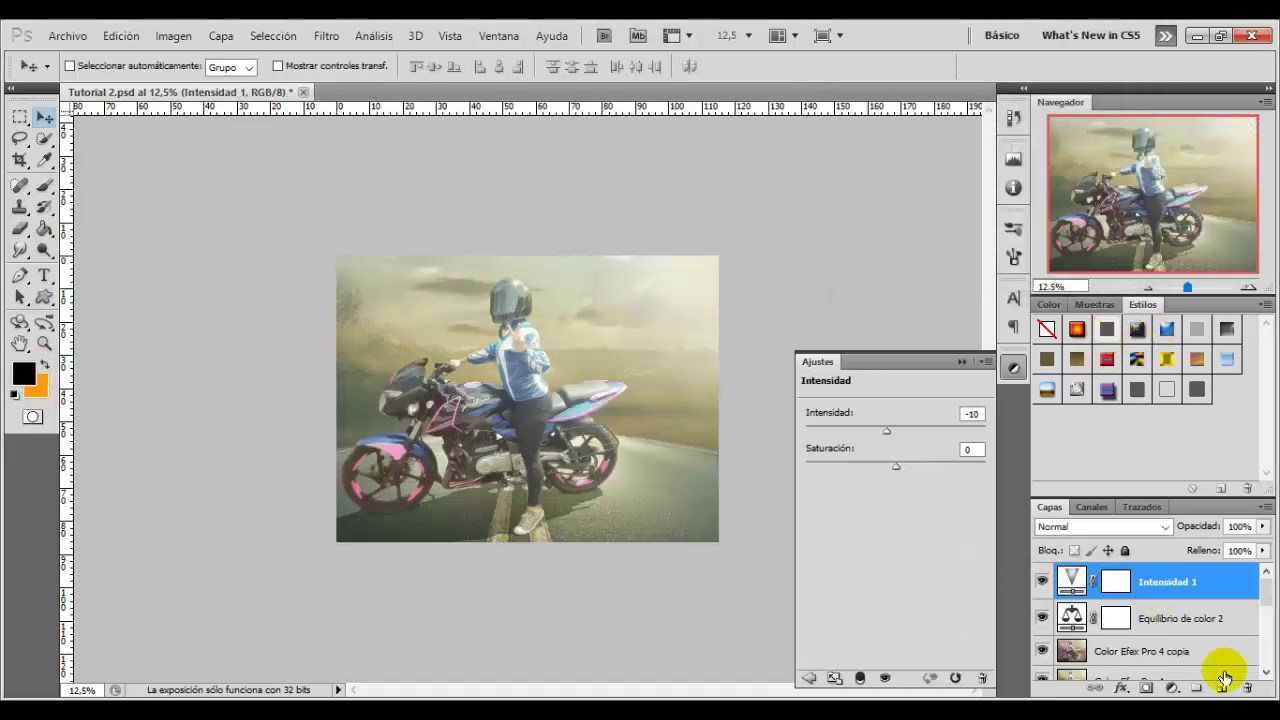
click(1172, 688)
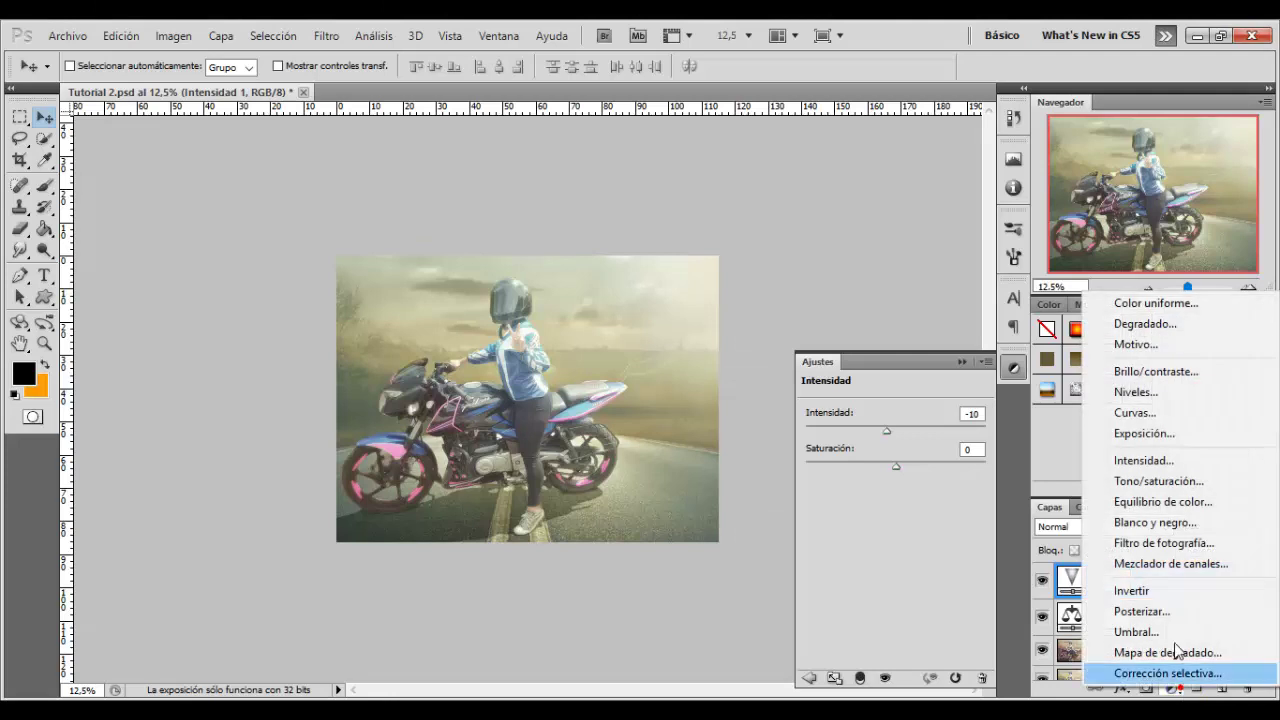
click(1140, 324)
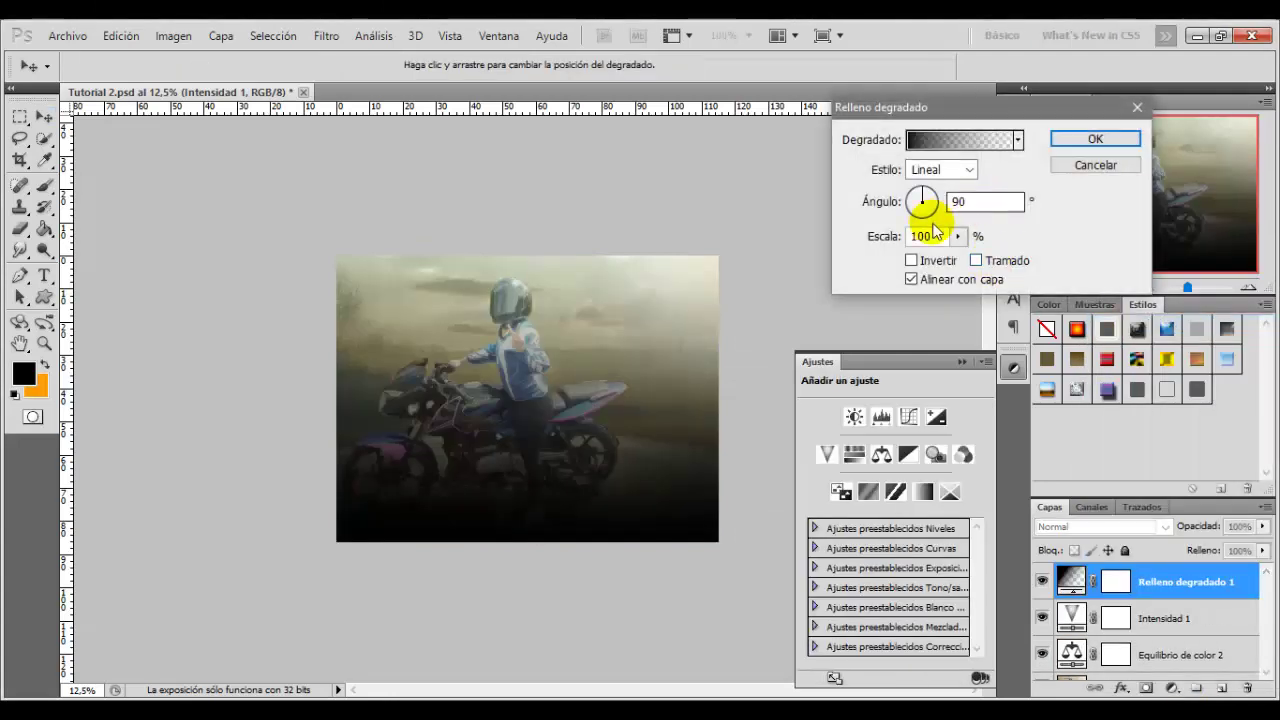
click(962, 169)
click(942, 201)
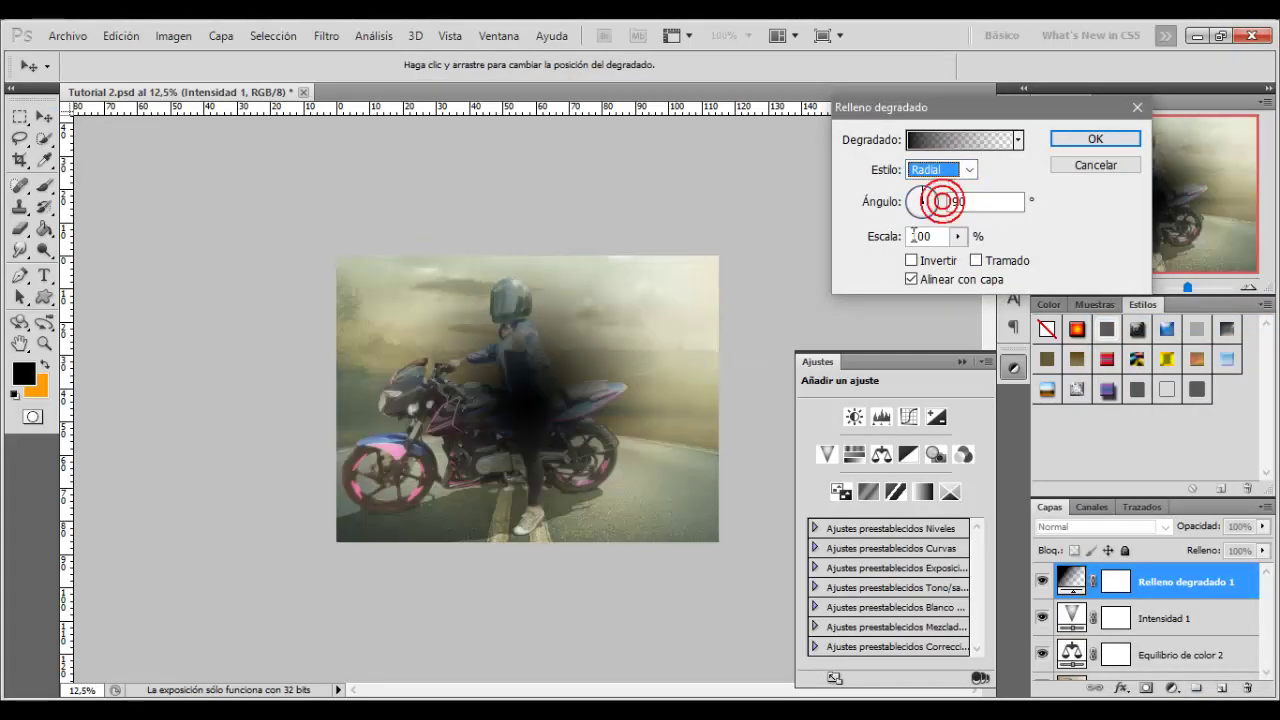
click(913, 261)
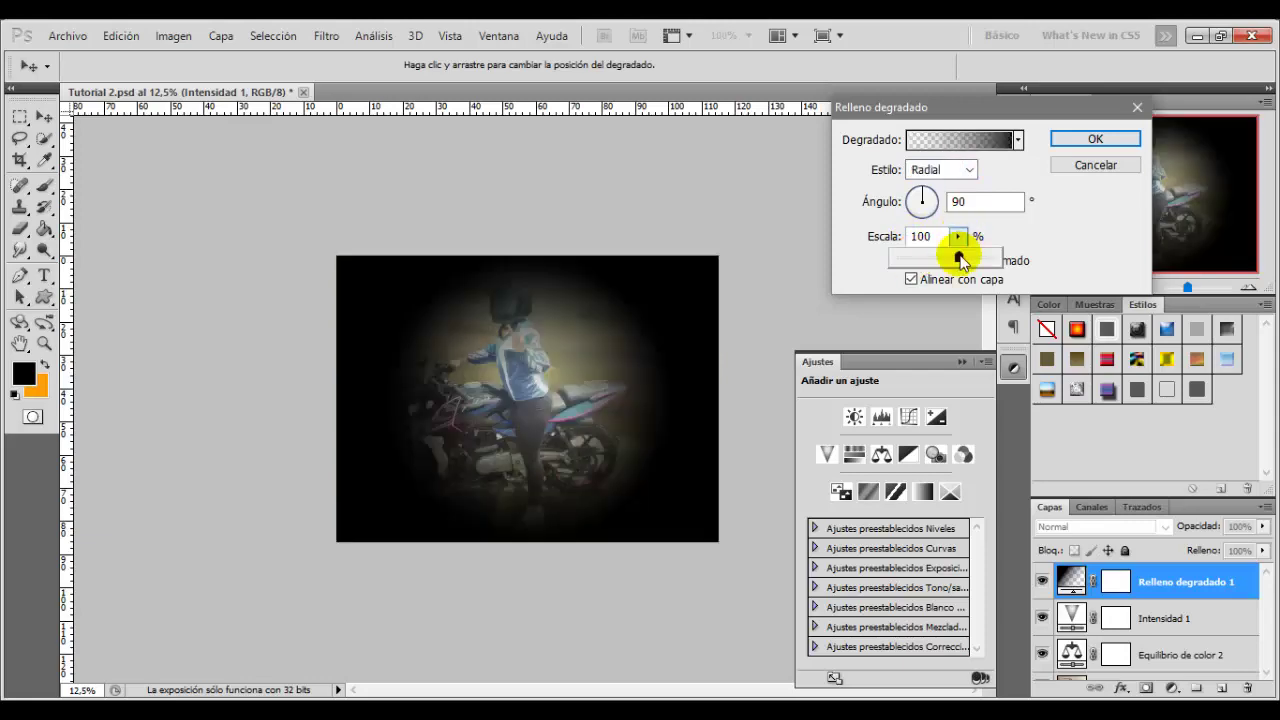
Scale the vignette to 150% and soften it by pulling the transparent stop inward.
drag(957, 236, 993, 257)
click(970, 152)
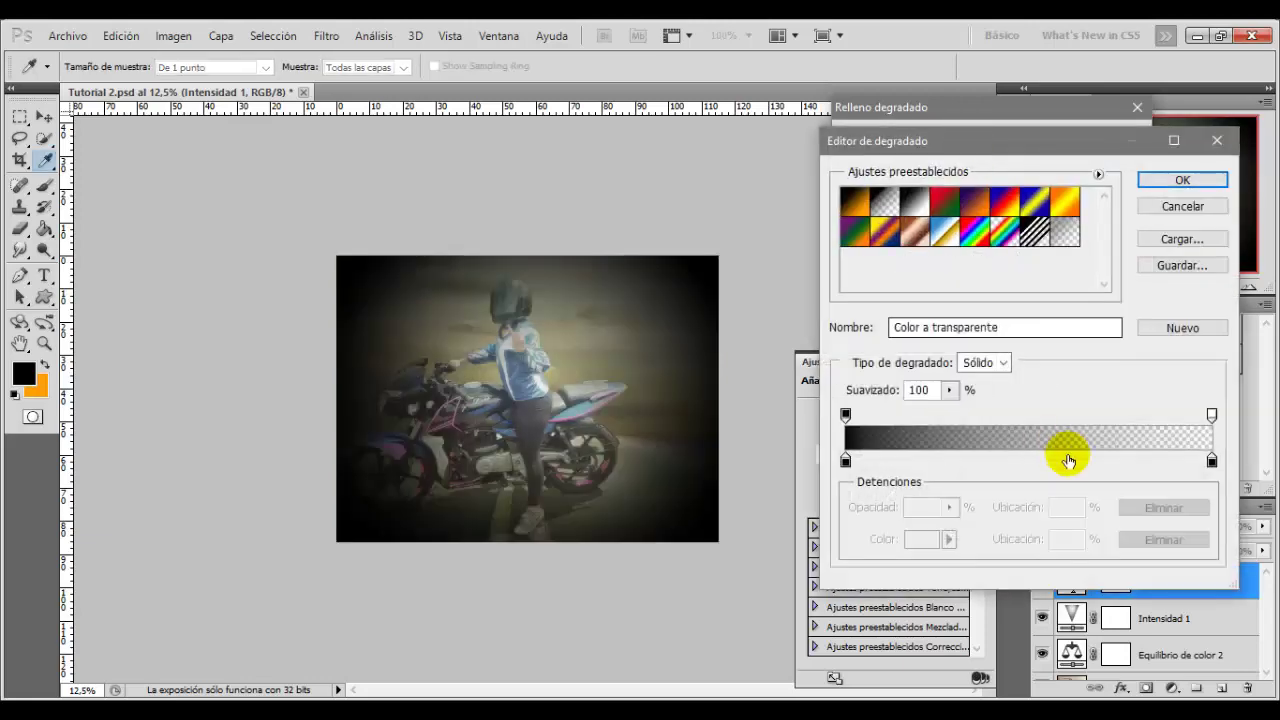
mouse_move(1211, 418)
mouse_down()
mouse_move(972, 418)
mouse_move(994, 418)
mouse_up()
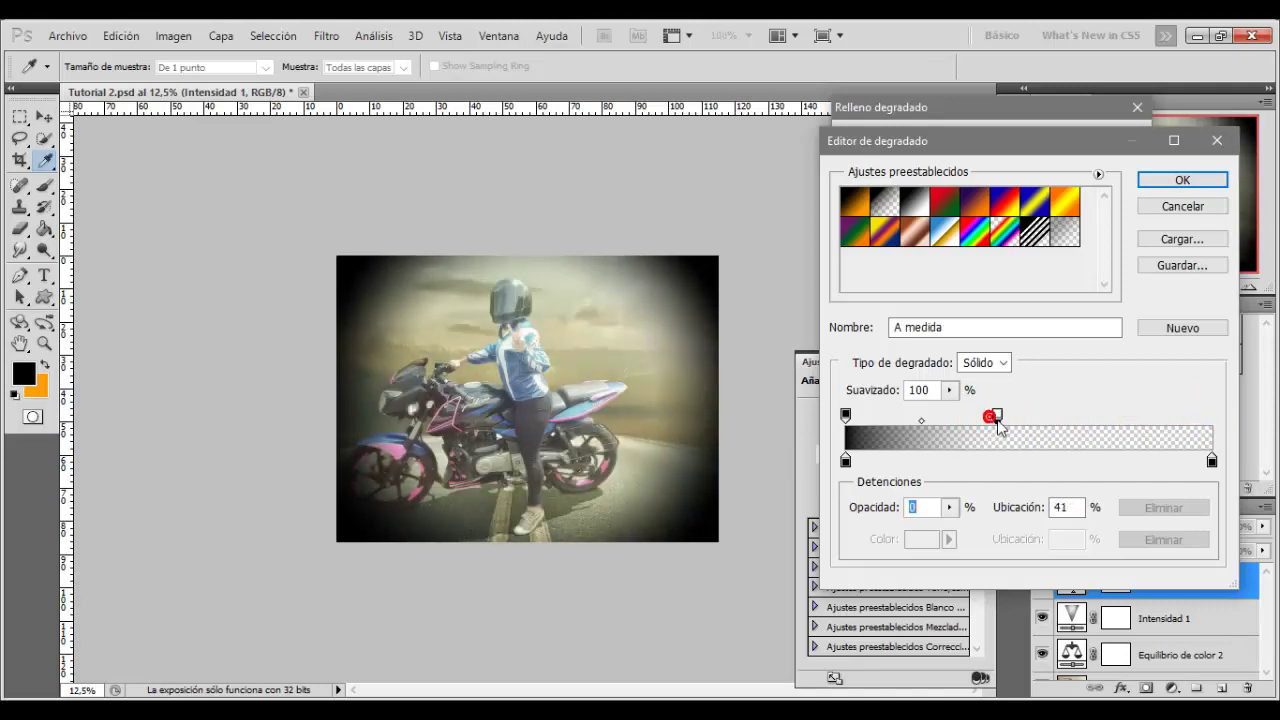
click(1149, 180)
click(1071, 139)
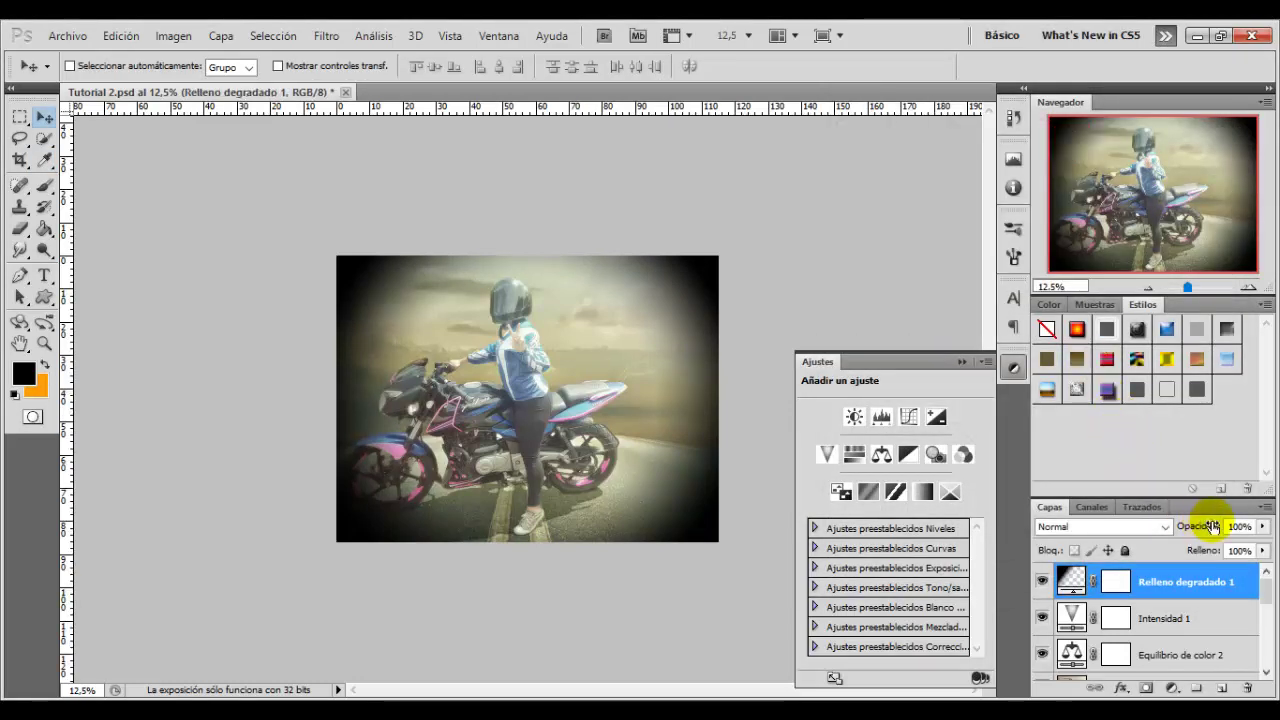
Lower the vignette layer's opacity to 20%, comparing it on and off.
drag(1210, 533, 1177, 541)
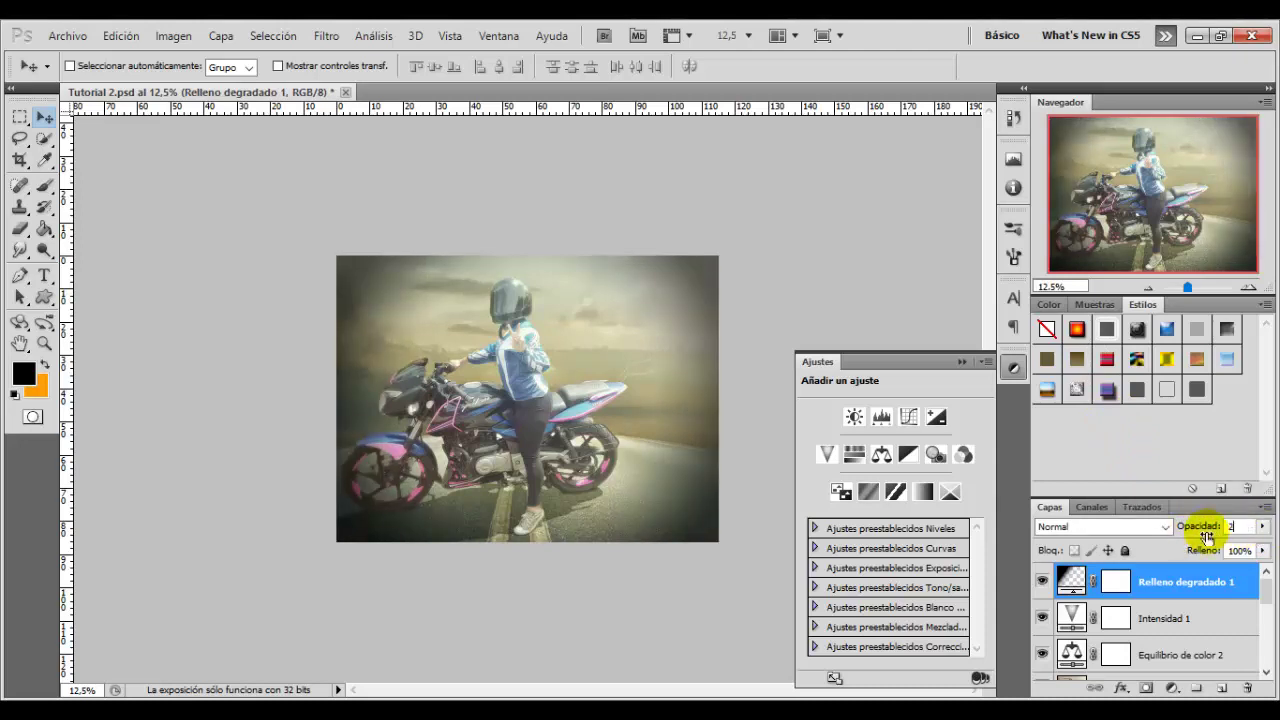
text(0)
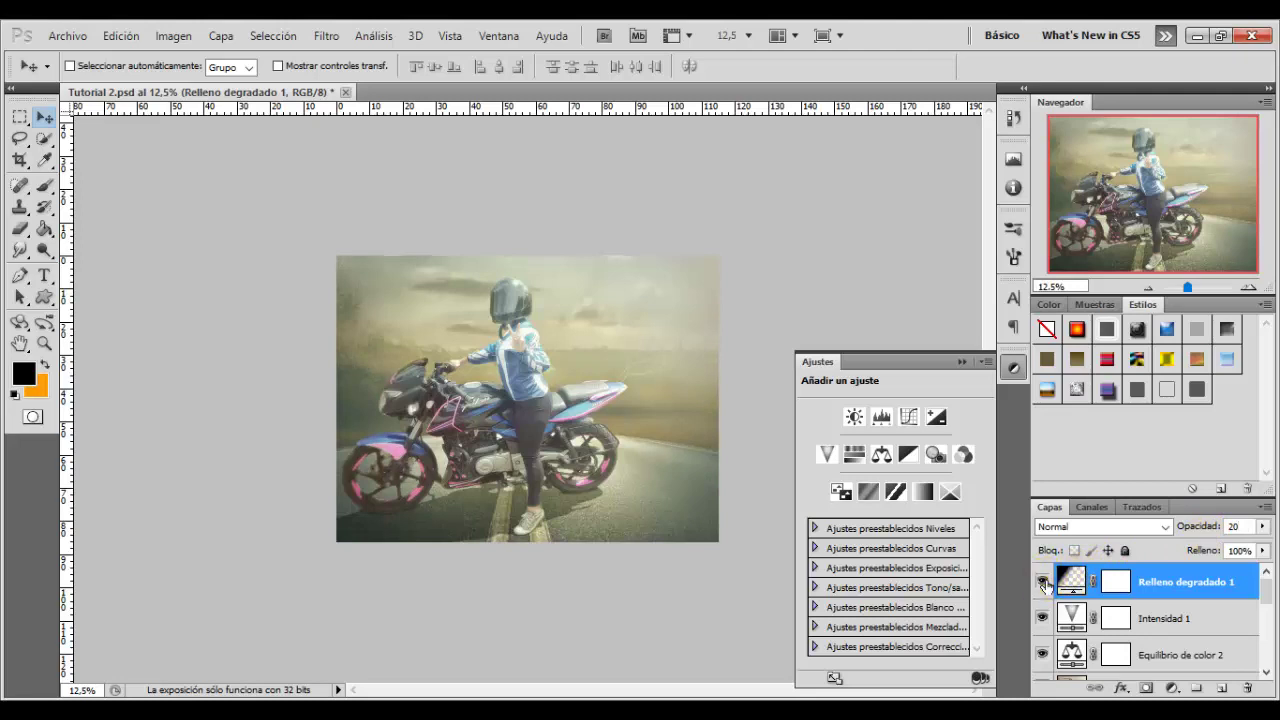
click(1043, 581)
click(1043, 581)
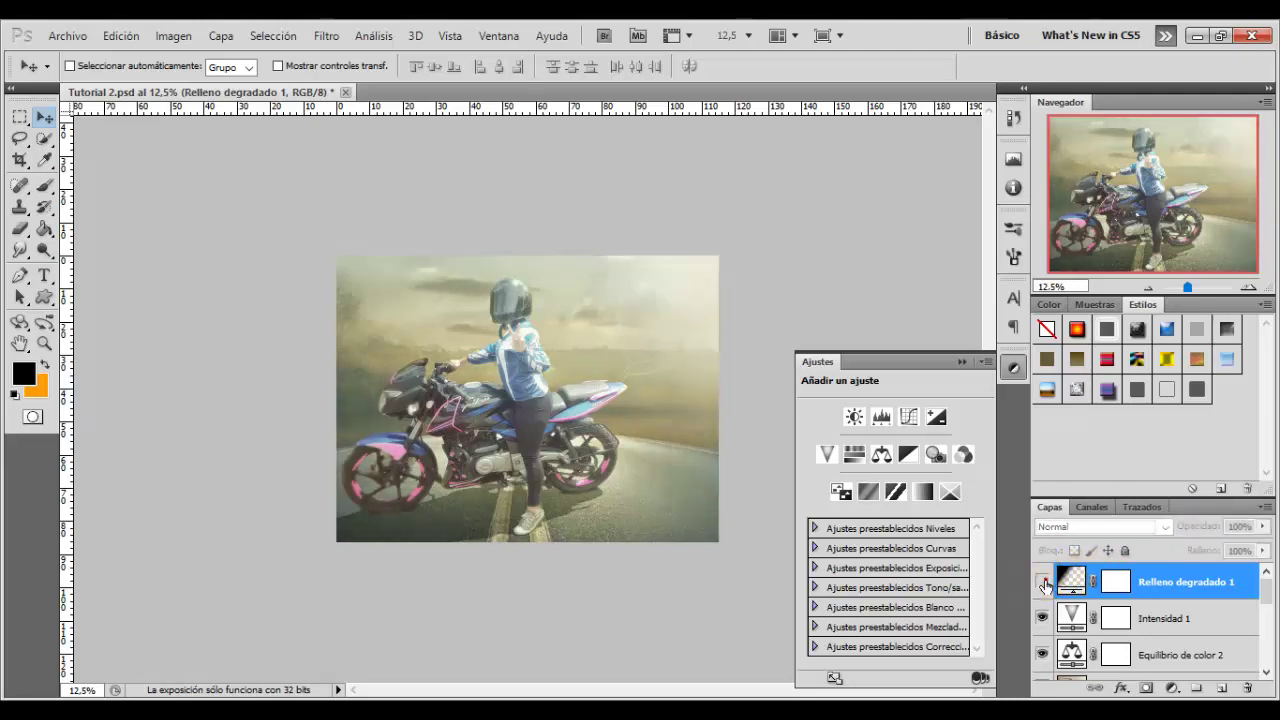
click(1043, 581)
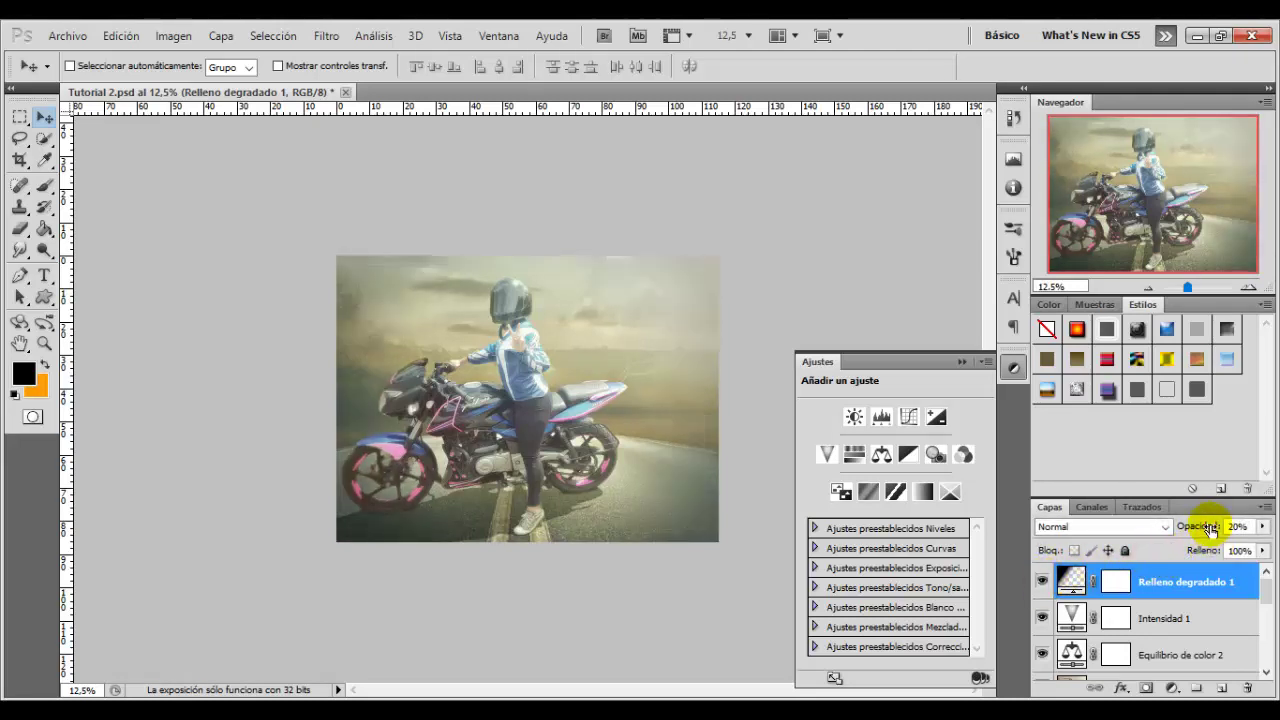
drag(1207, 529, 1232, 526)
click(1240, 527)
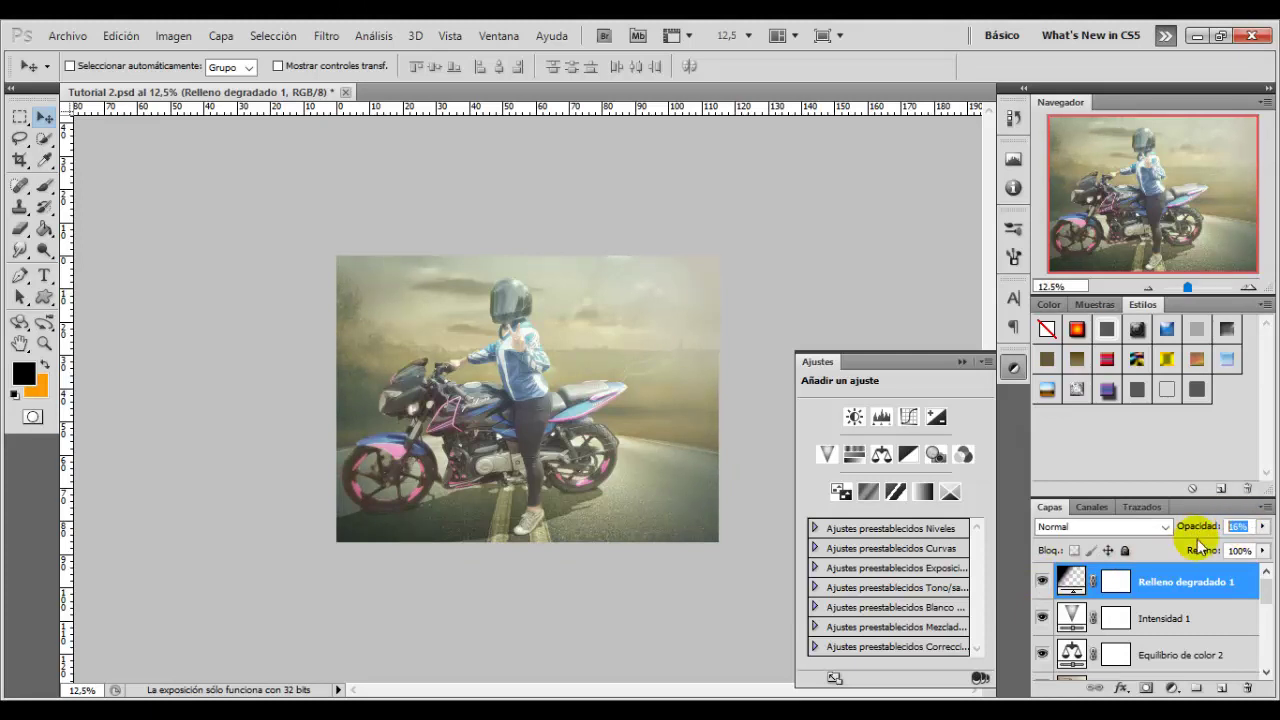
click(1188, 587)
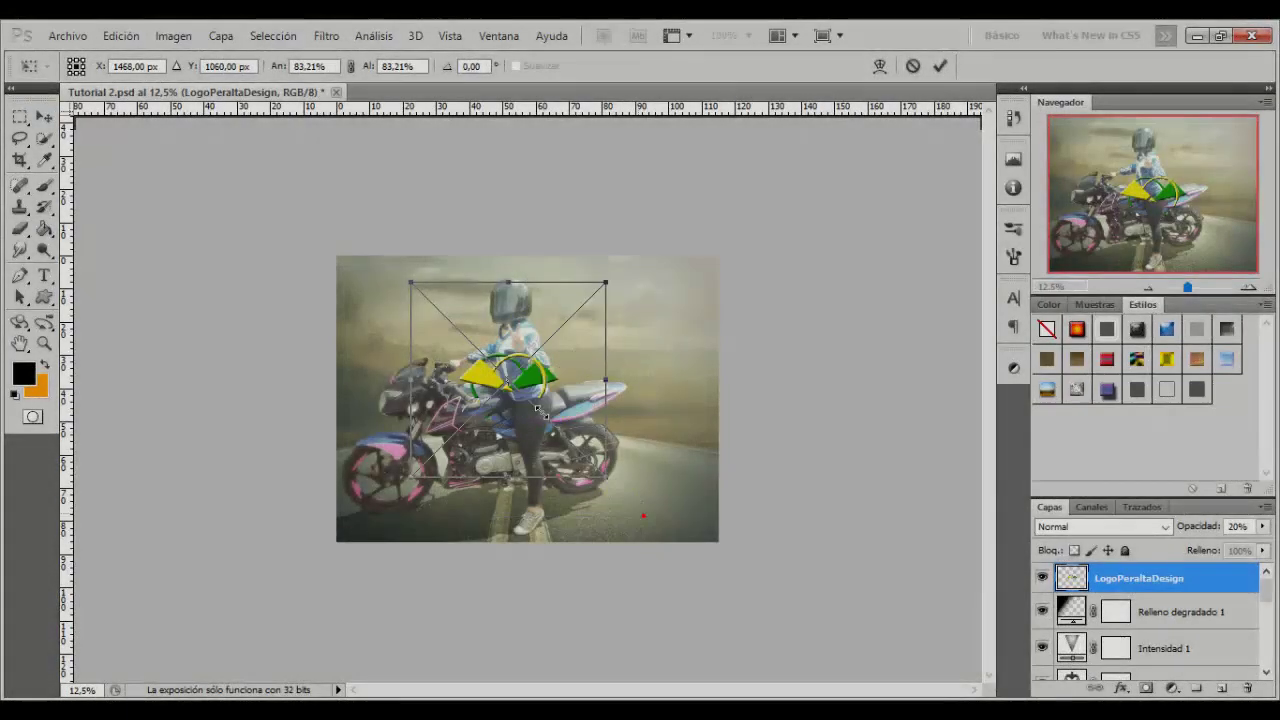
Shrink the logo and place it in the image's top-left corner.
mouse_move(645, 515)
mouse_down()
mouse_move(468, 340)
mouse_move(375, 349)
mouse_move(351, 277)
mouse_up()
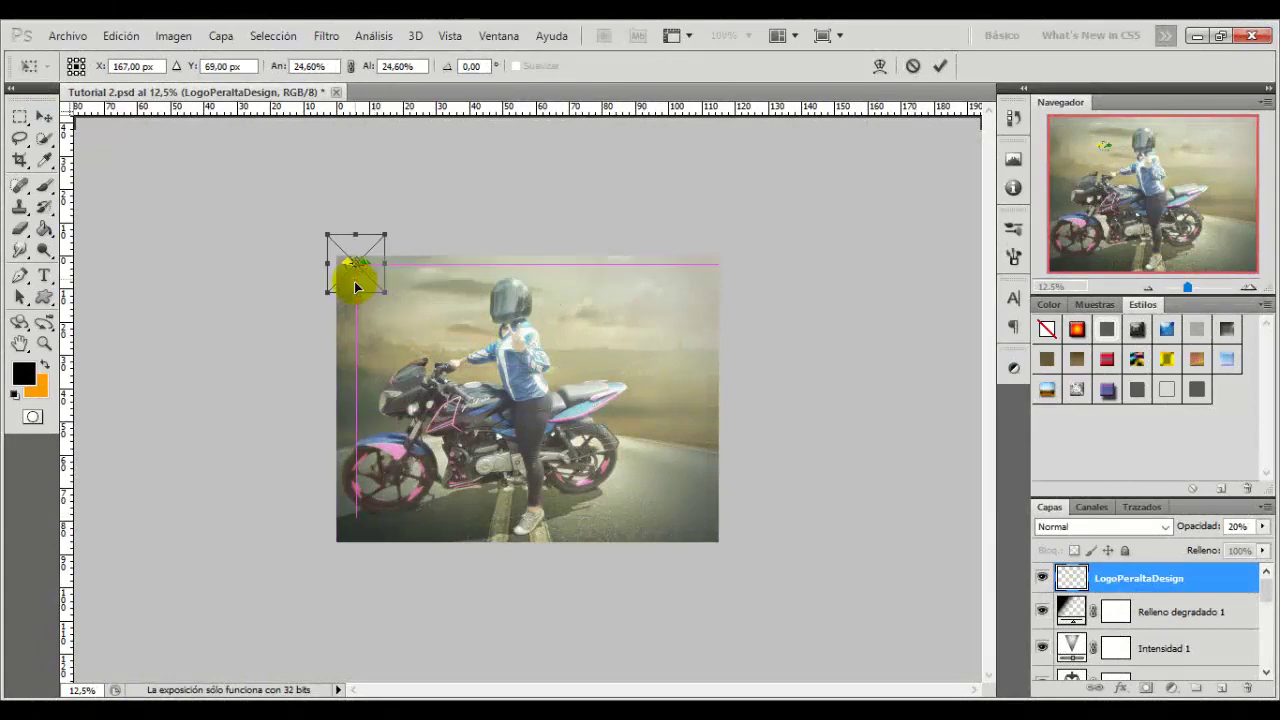
click(940, 66)
click(44, 343)
click(437, 331)
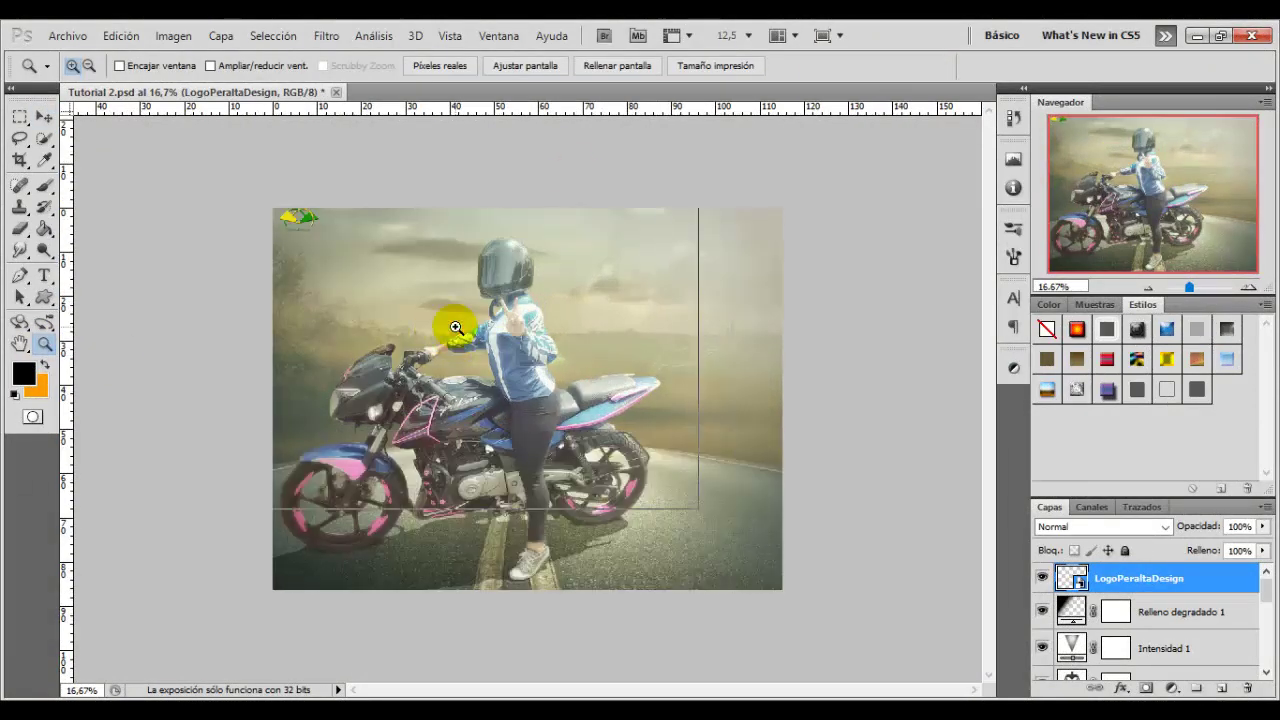
click(451, 325)
key(ctrl+t)
drag(210, 171, 275, 270)
mouse_move(330, 325)
mouse_down()
mouse_move(266, 260)
mouse_move(268, 186)
mouse_up()
key(Return)
Turn the logo white with Hue/Saturation Lightness +100.
key(v)
right_click(1095, 575)
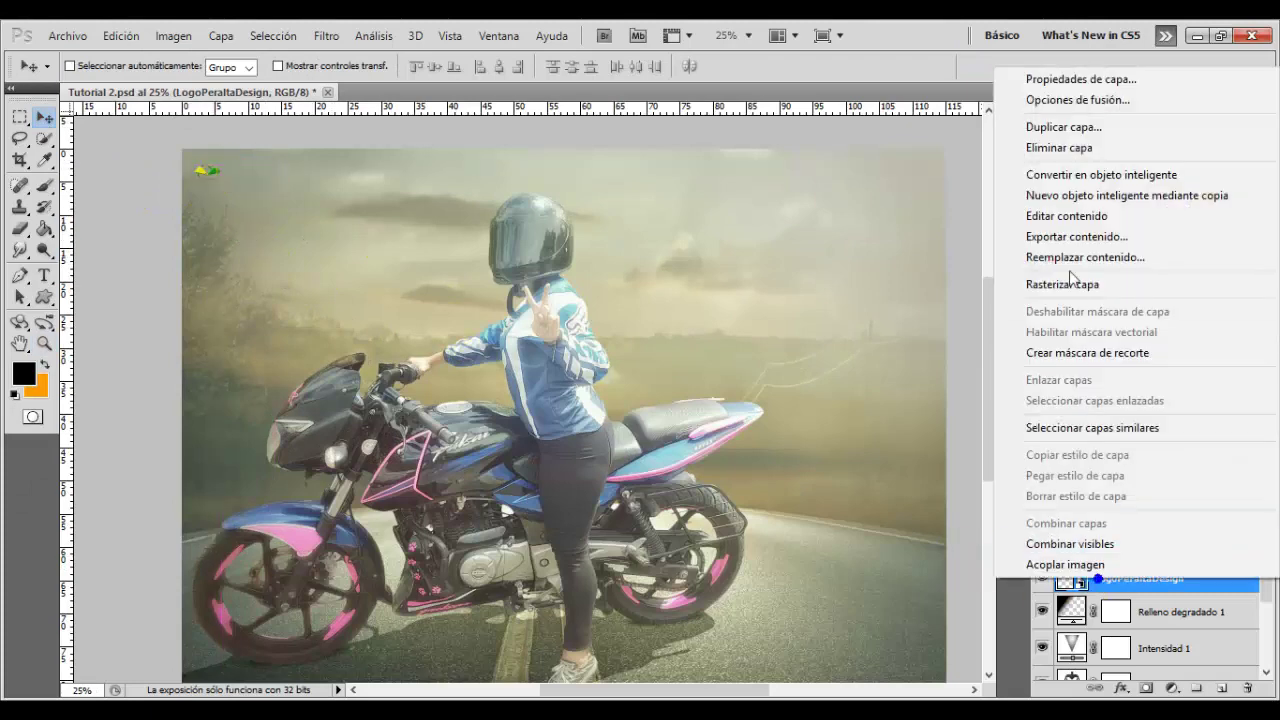
key(Escape)
click(173, 35)
click(543, 177)
drag(1047, 262, 1141, 262)
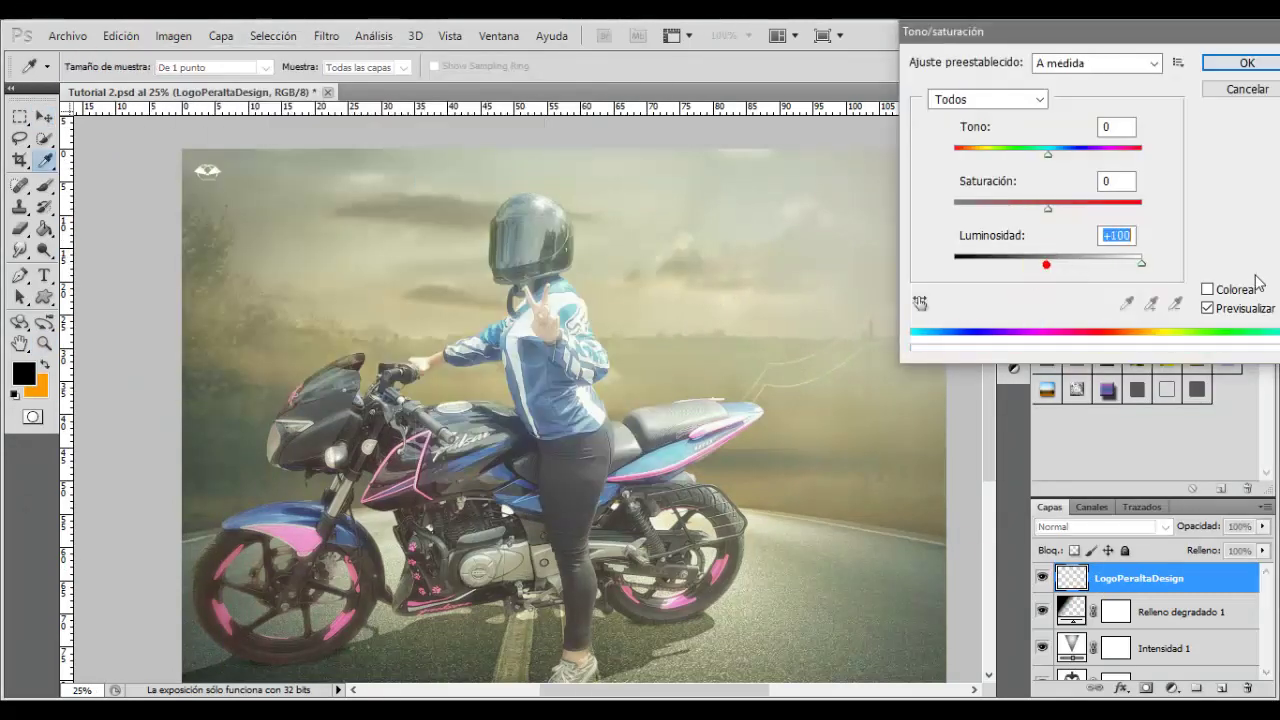
click(1247, 63)
Add the PeralyDesign signature text in Brush Script MT, coloured white.
click(43, 275)
click(650, 455)
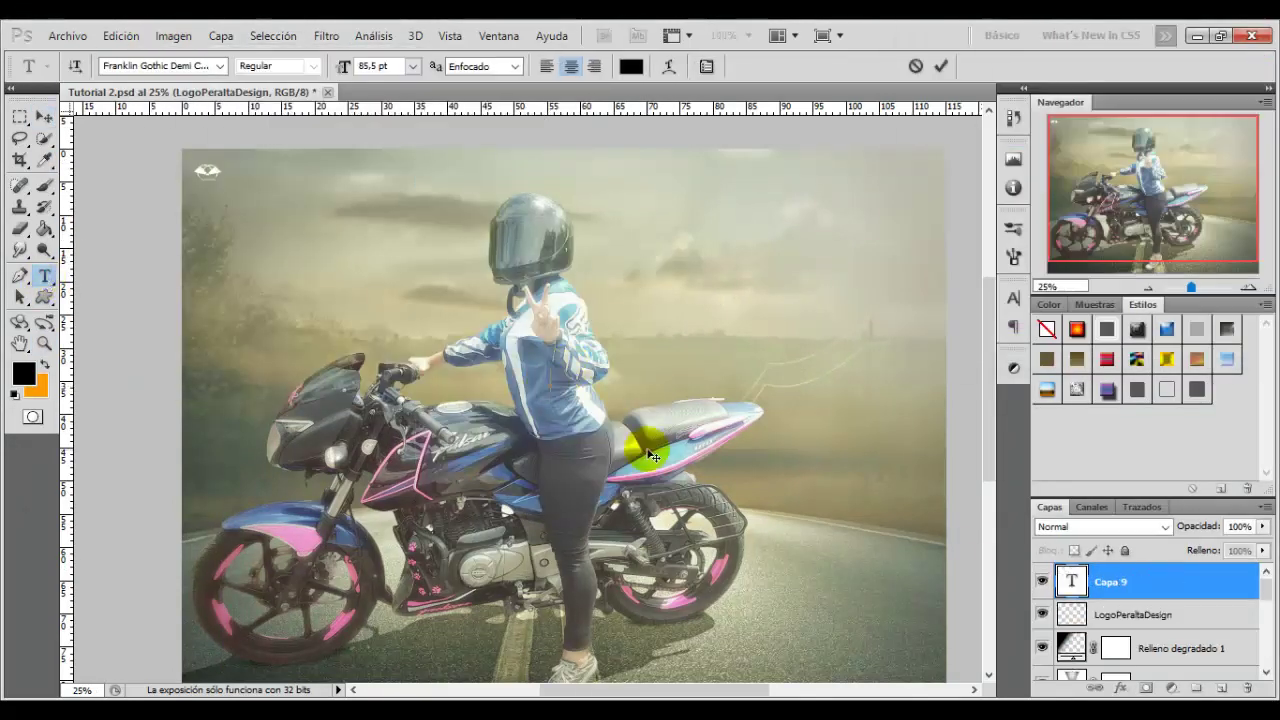
text(PeralyDesign)
click(941, 66)
click(219, 66)
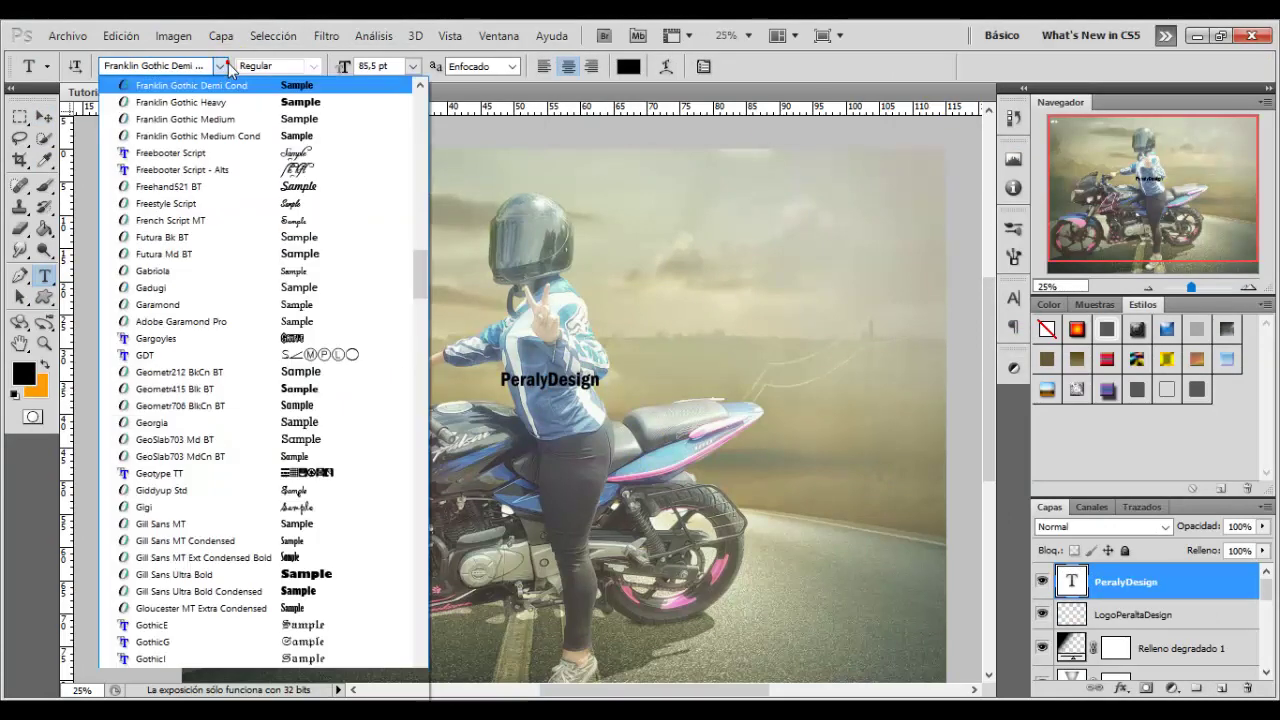
drag(417, 252, 417, 147)
click(318, 271)
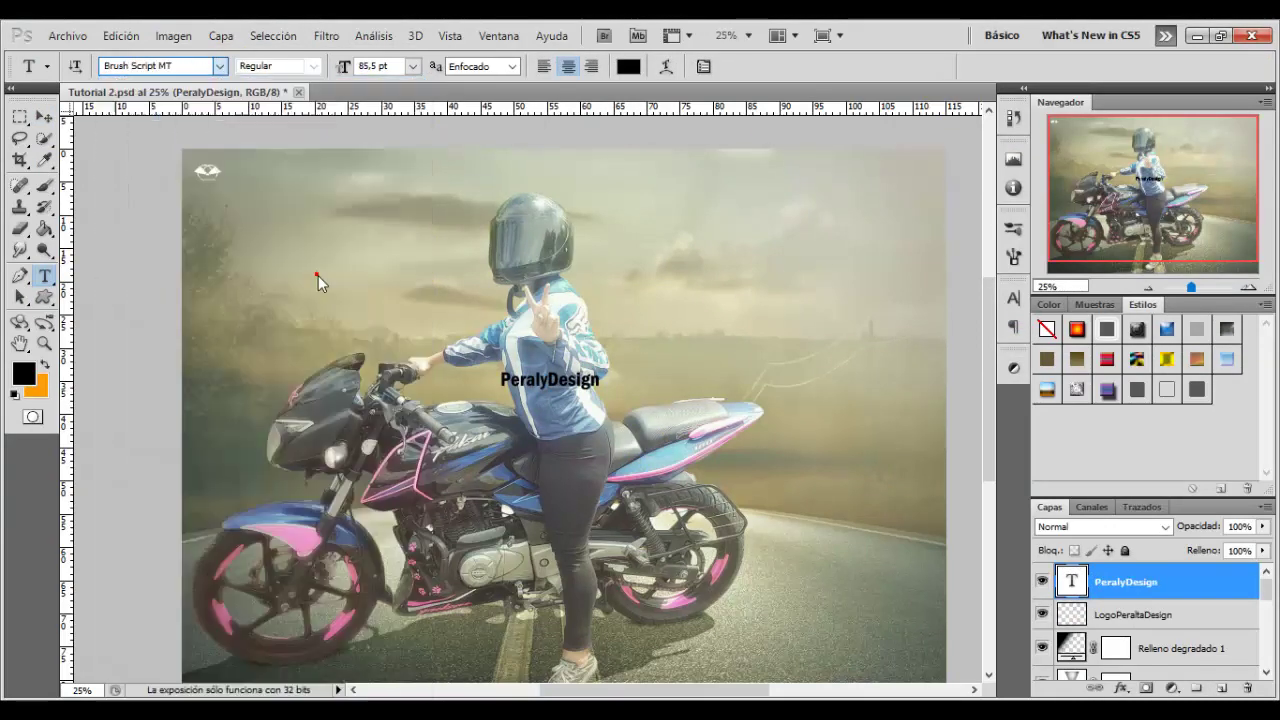
click(628, 66)
click(873, 124)
click(1262, 112)
Move the PeralyDesign text to the top-right corner.
click(214, 66)
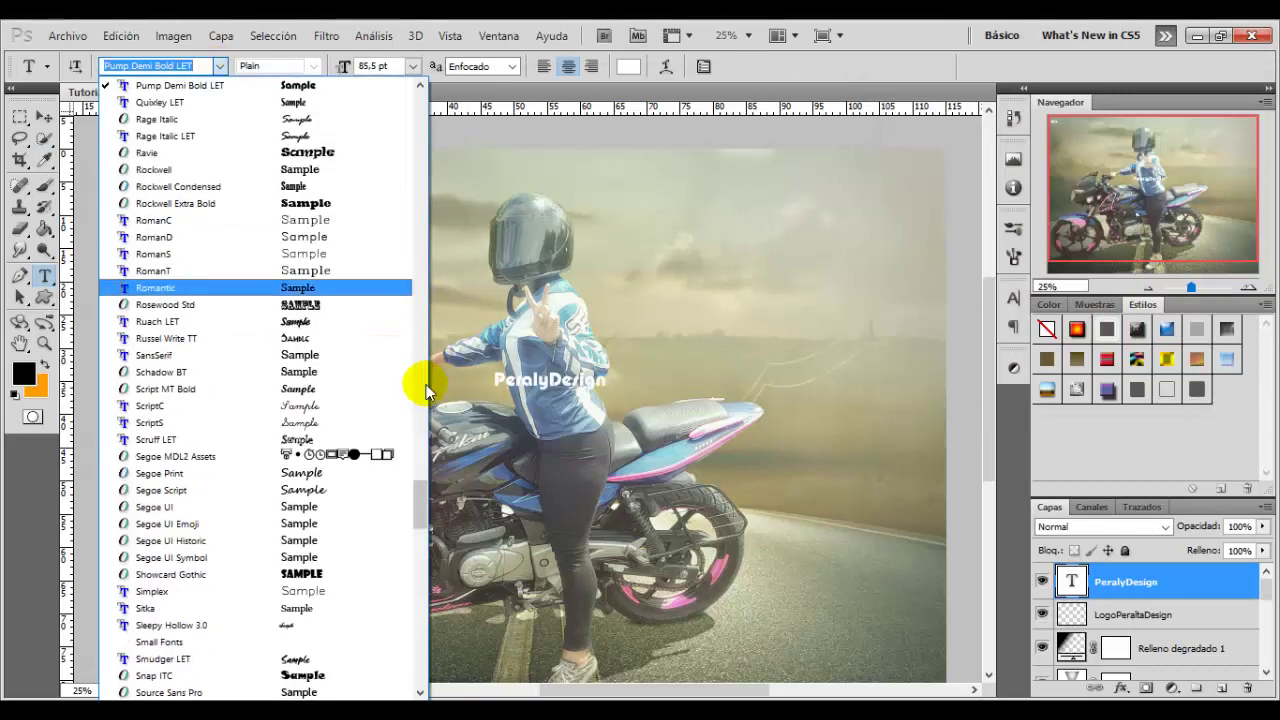
click(337, 131)
click(44, 115)
drag(585, 385, 900, 175)
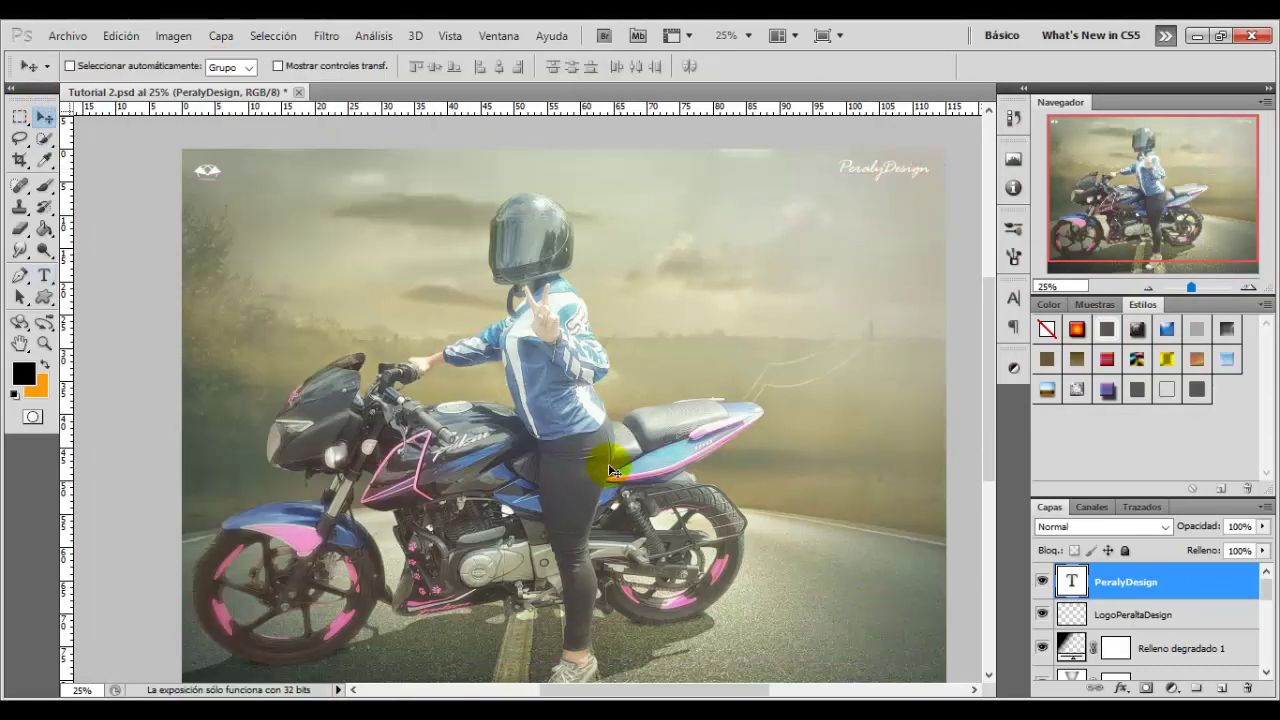
Place the social media icons in the image's lower-right corner.
click(943, 57)
drag(653, 433, 620, 275)
drag(511, 227, 823, 510)
key(ctrl+minus)
key(z)
click(599, 500)
Nudge the social icons further into the bottom-right corner.
click(43, 116)
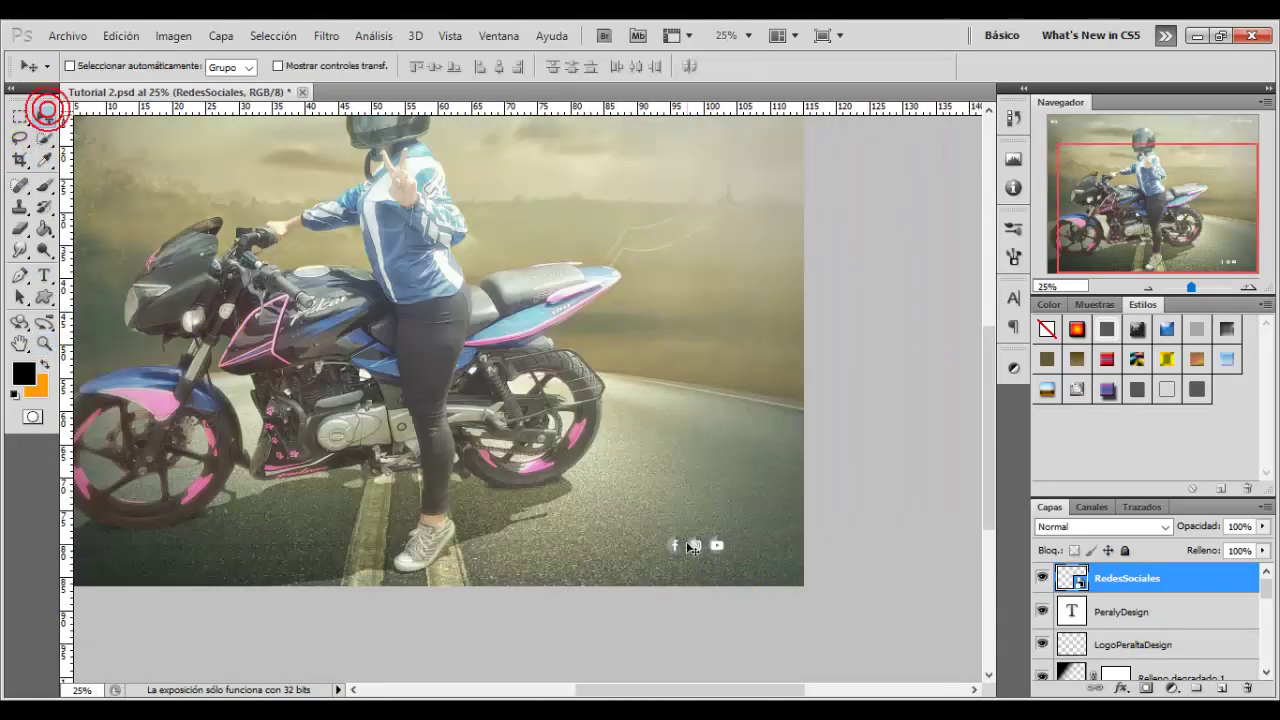
drag(692, 543, 749, 566)
click(43, 345)
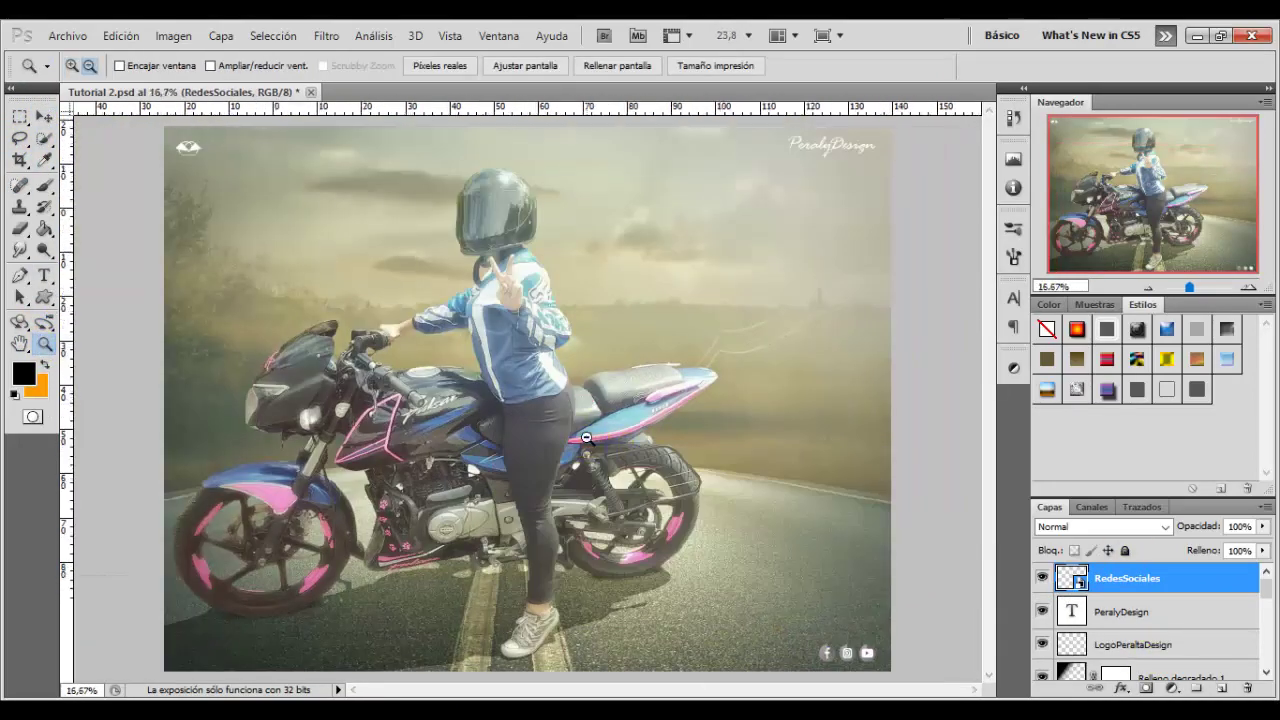
alt+click(777, 572)
Select the edit layers down to Capa 2 and group them into Grupo 3.
click(1270, 597)
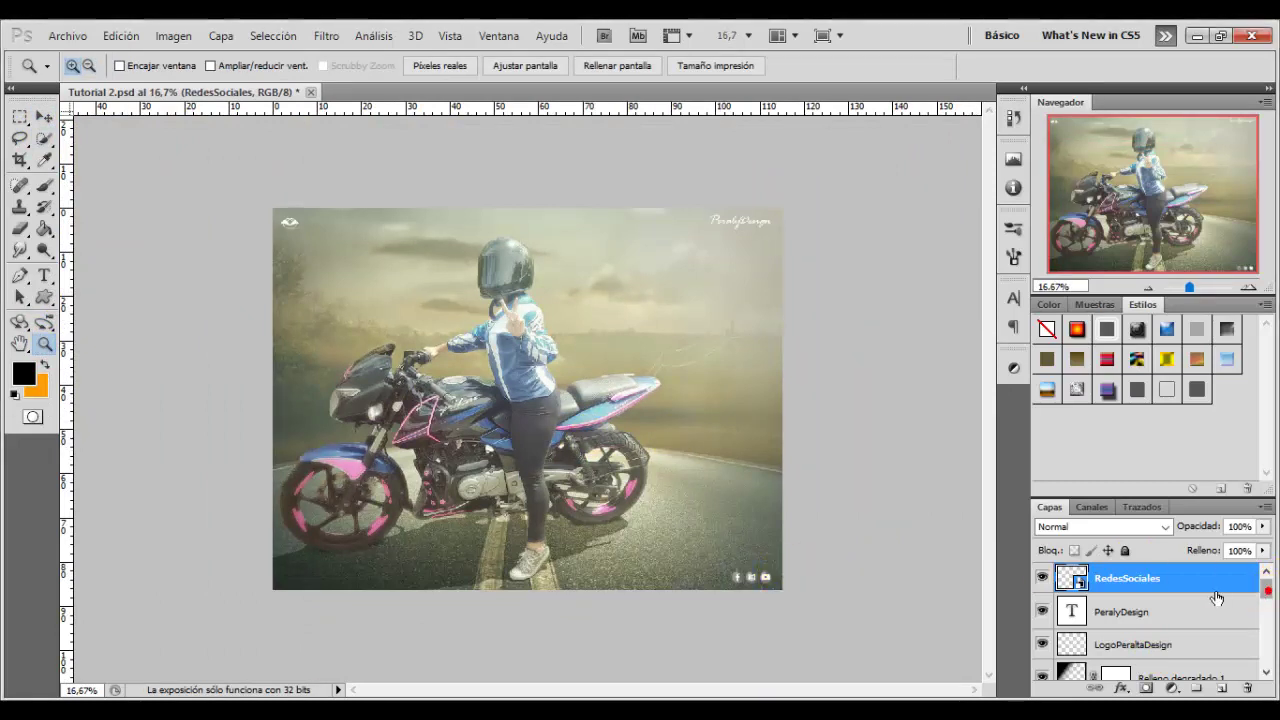
drag(1265, 590, 1265, 657)
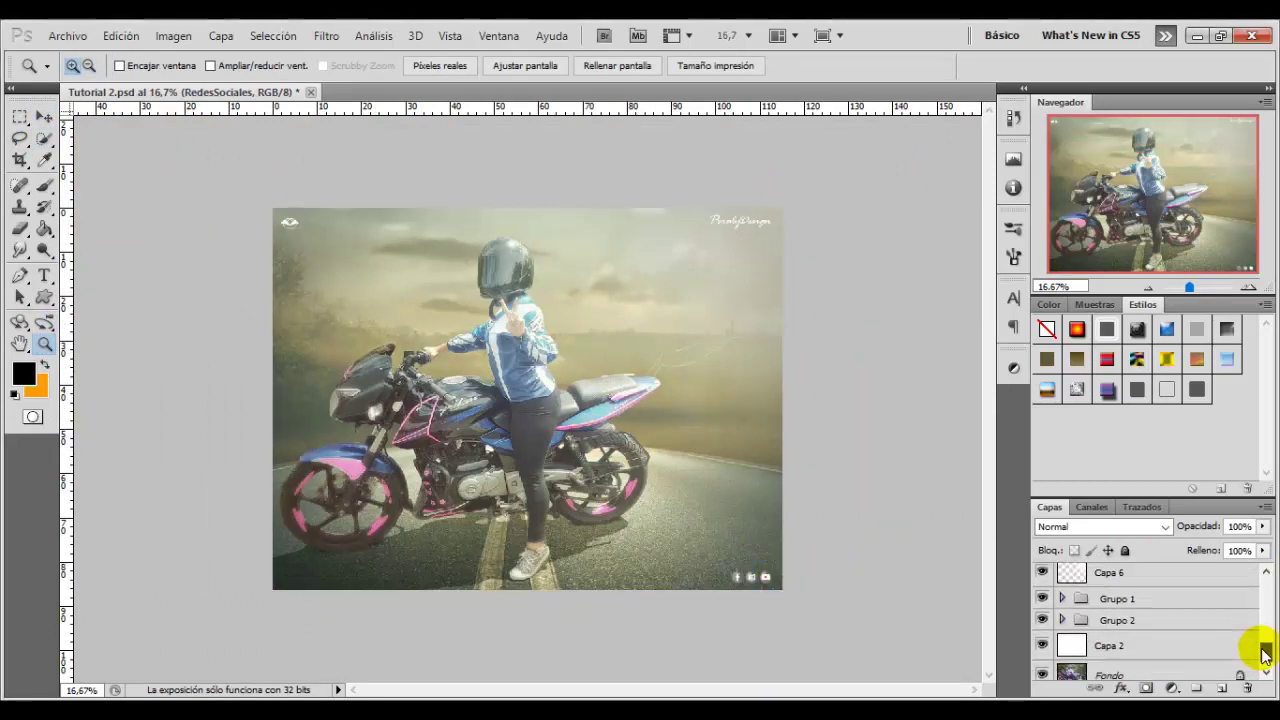
shift+click(1140, 634)
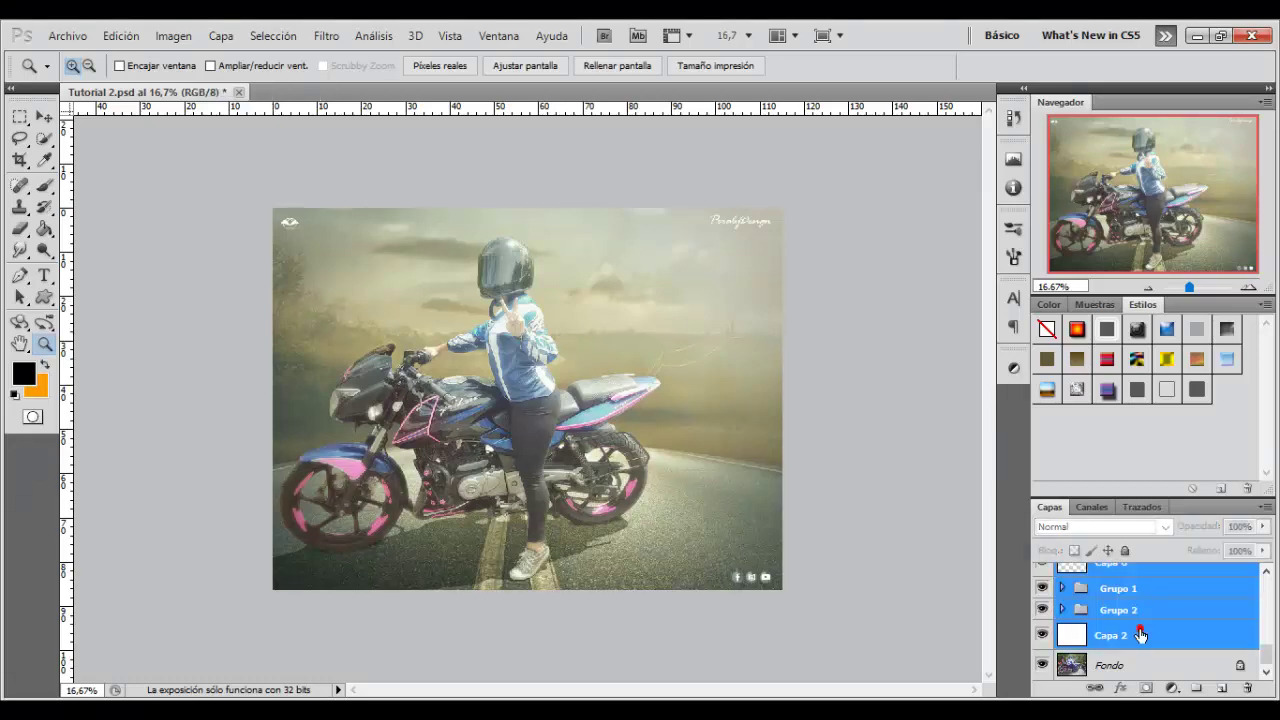
drag(1158, 634, 1196, 688)
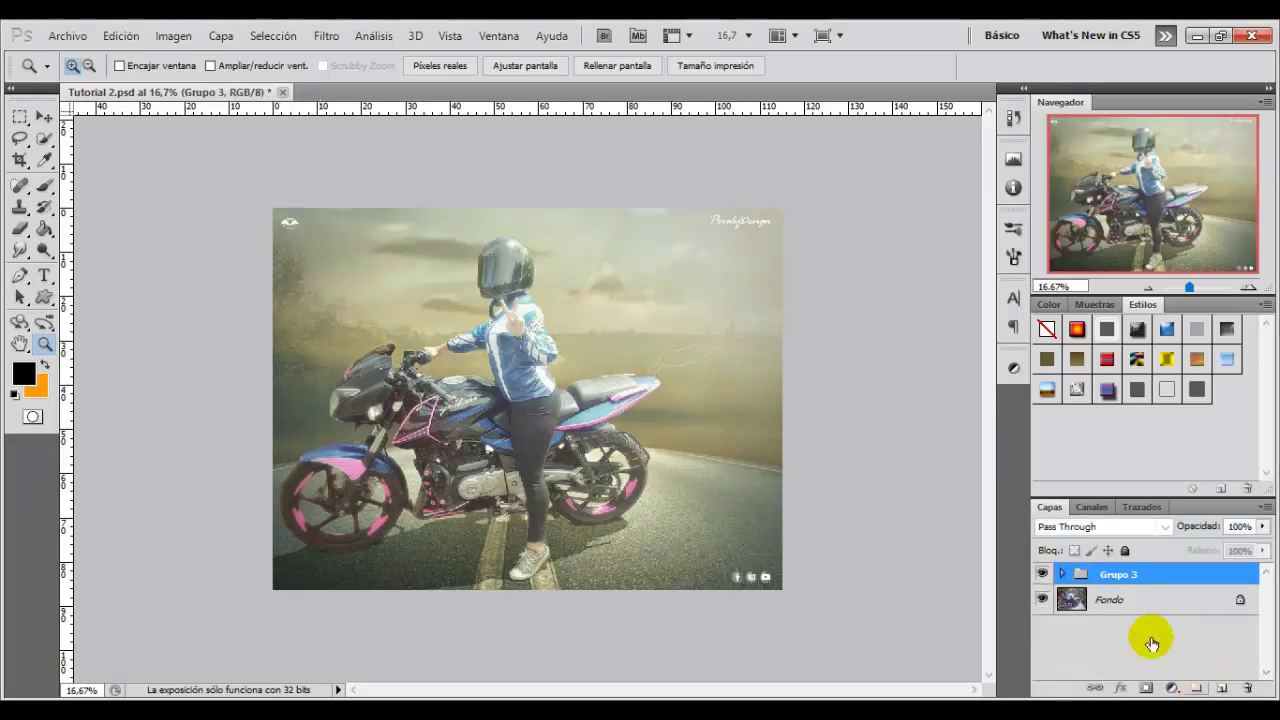
Toggle Grupo 3 on and off to compare the edit with the original photo.
click(1041, 575)
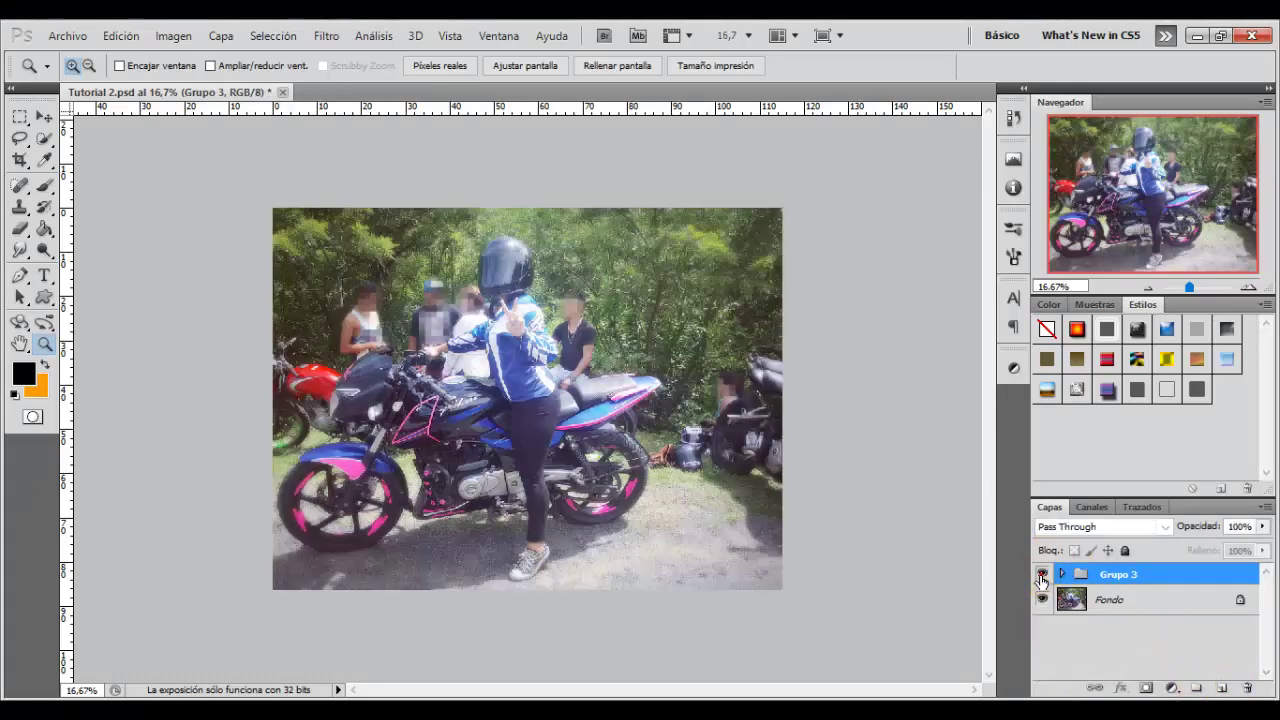
click(1041, 575)
click(606, 414)
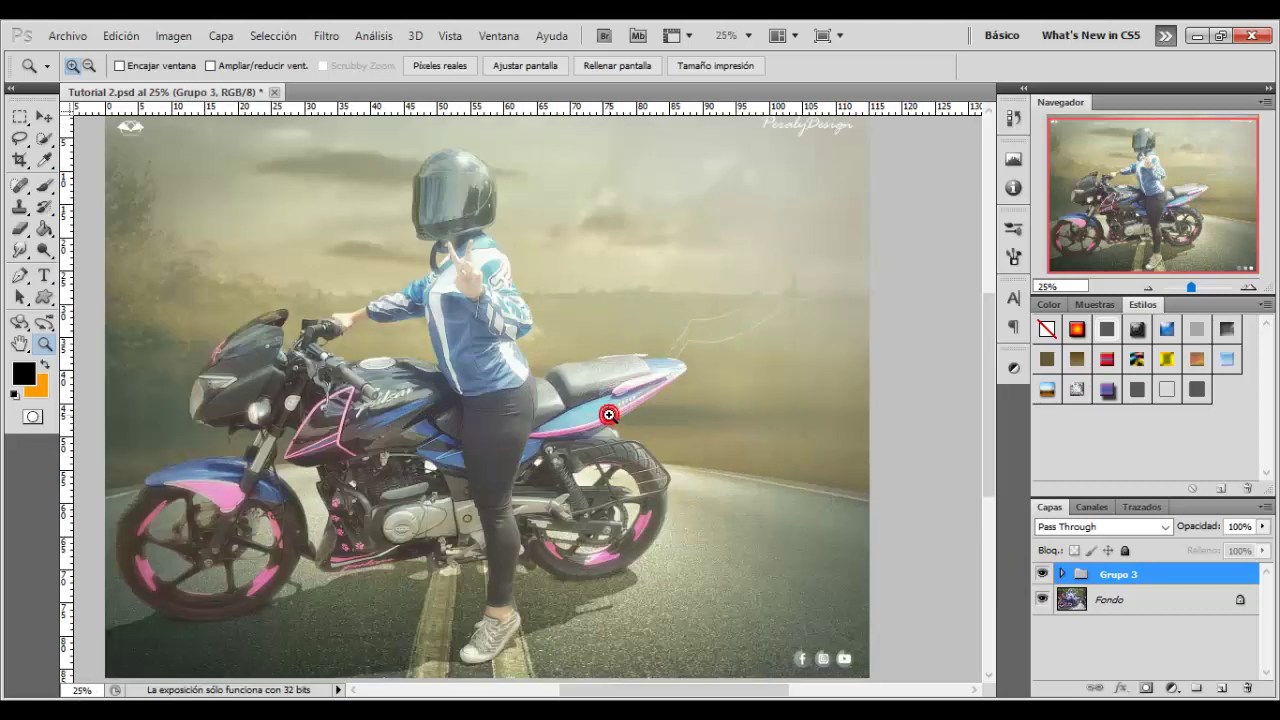
click(1041, 575)
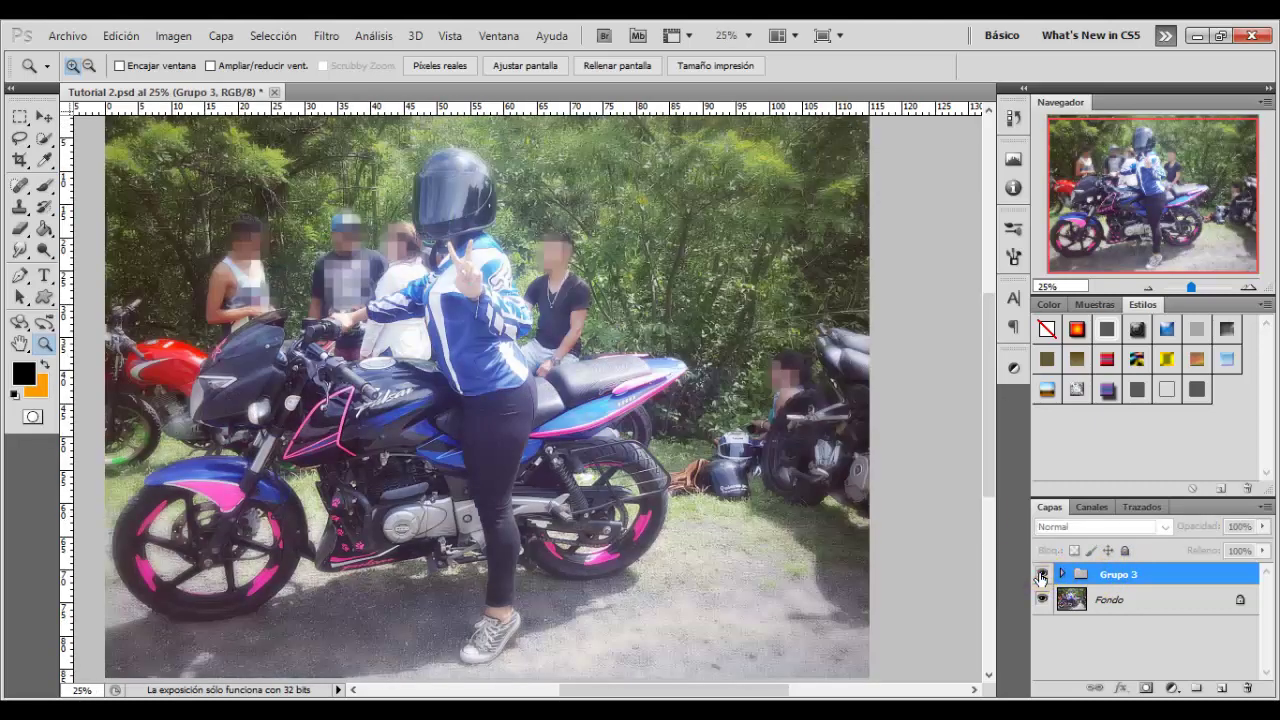
click(1041, 575)
alt+click(606, 397)
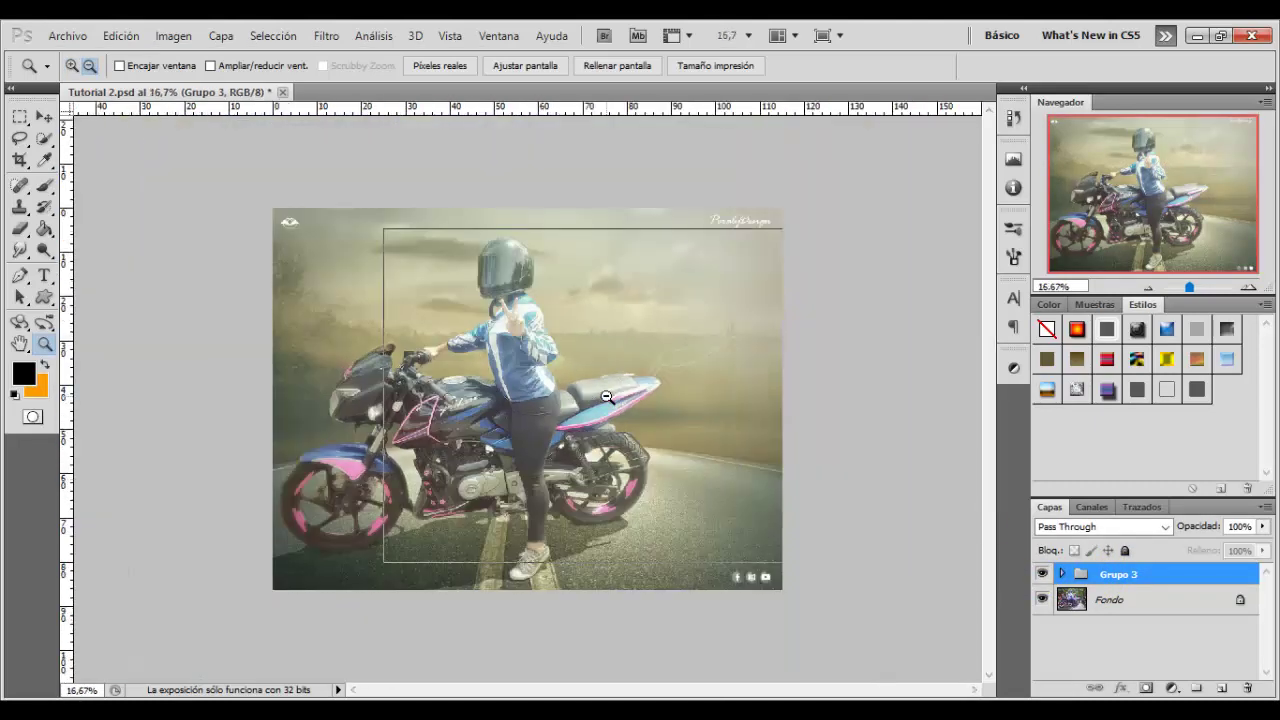
click(1042, 574)
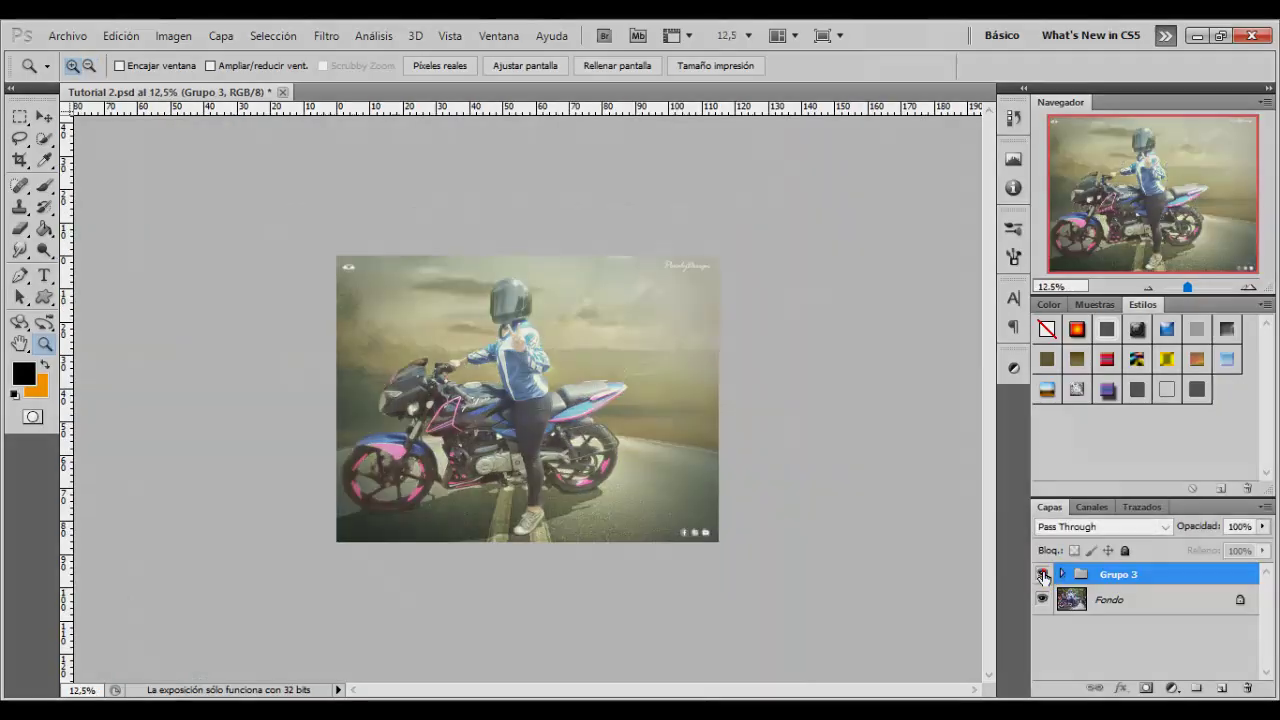